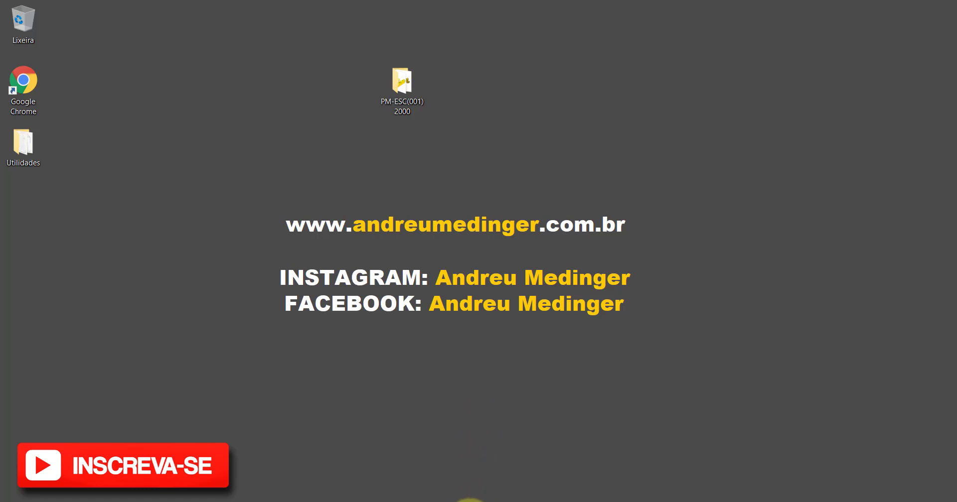
Look over the full PM-ESC(001)2000 backhoe, then bring up the PM-ESC(007)2000_ chassis window
click(419, 455)
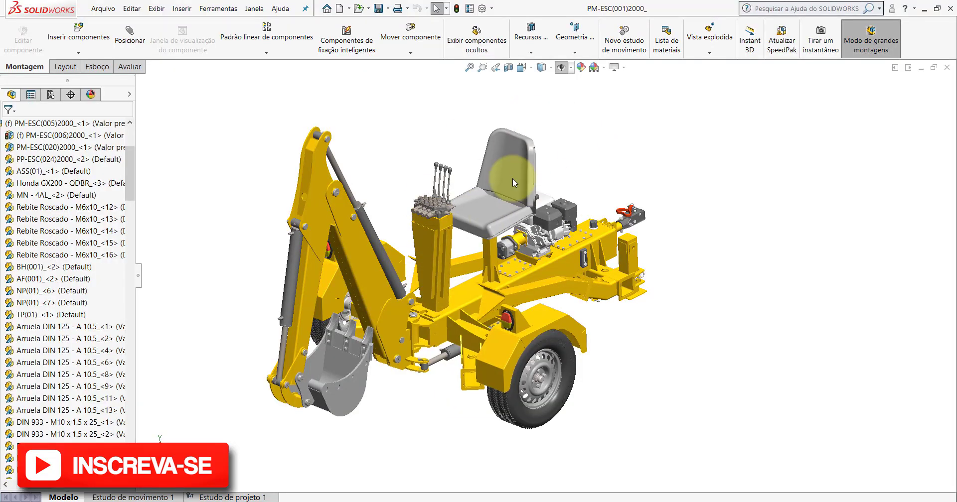
scroll(470, 262, up, 3)
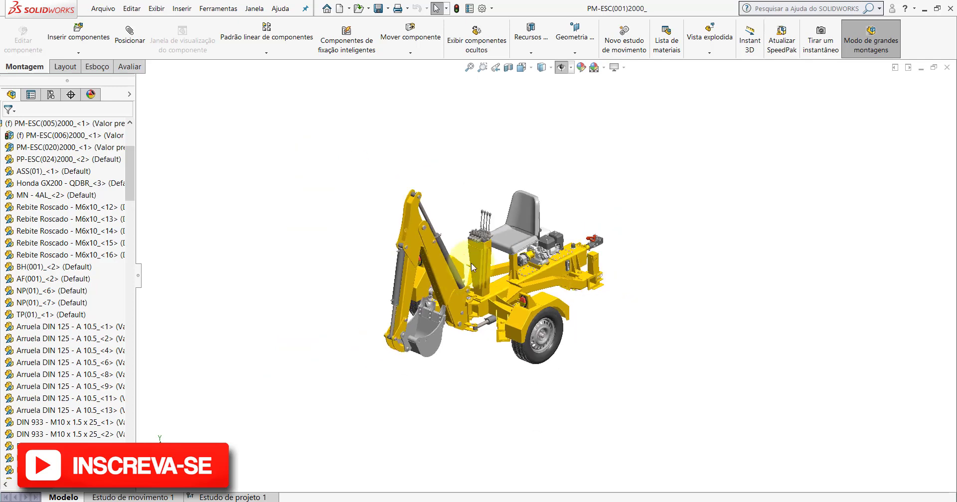
scroll(500, 265, down, 2)
middle_drag(567, 296, 481, 449)
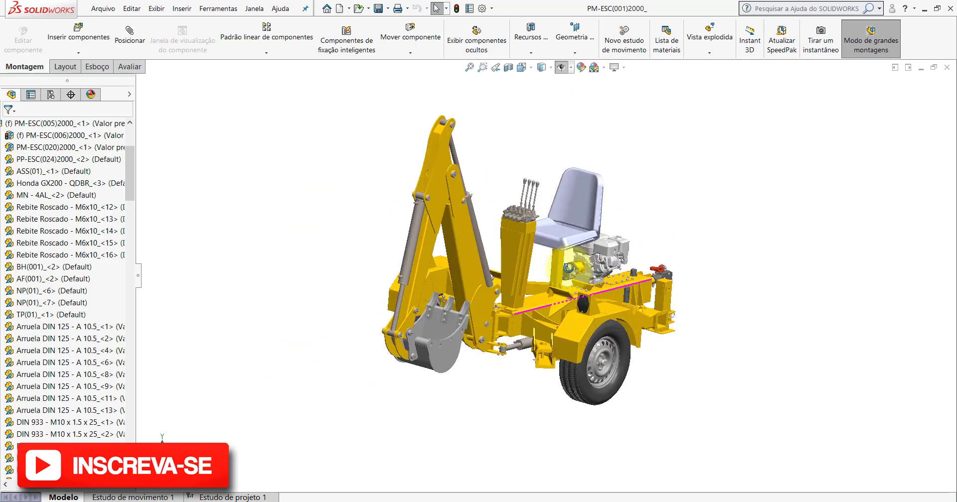
click(566, 470)
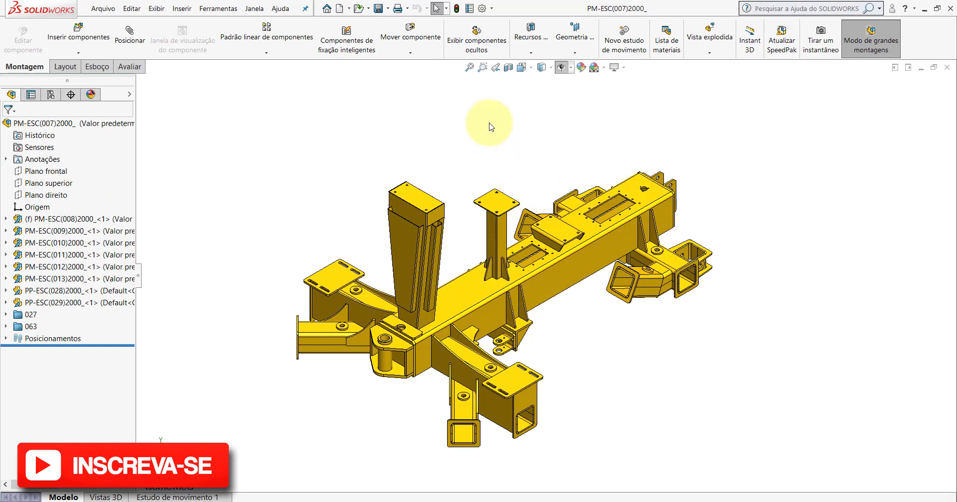
Open PM-ESC(007)2000 from the Desktop (Área de Trabalho) PM-ESC(001)2000 folder
click(360, 10)
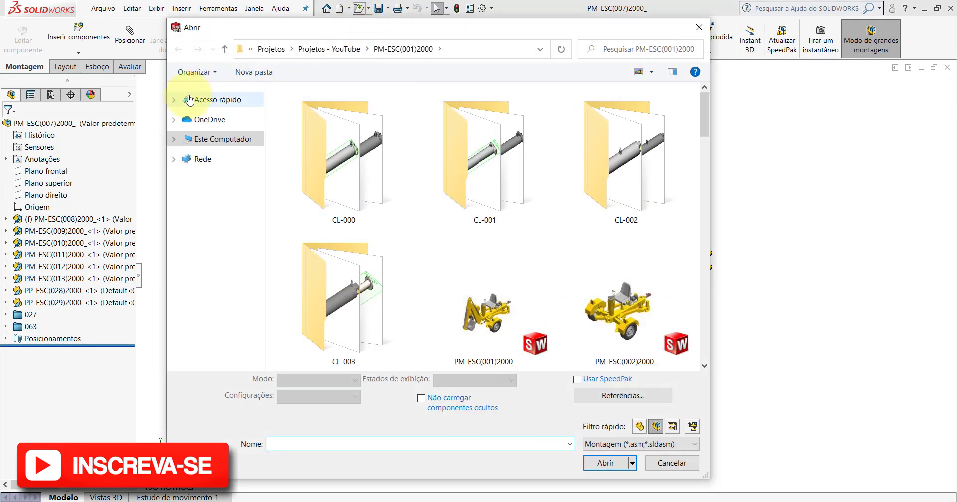
click(174, 100)
click(210, 113)
click(174, 100)
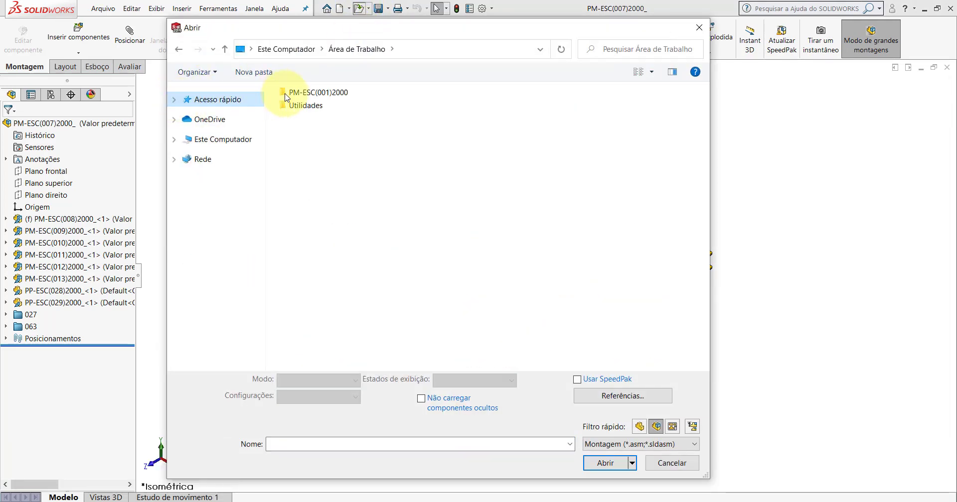
double_click(303, 92)
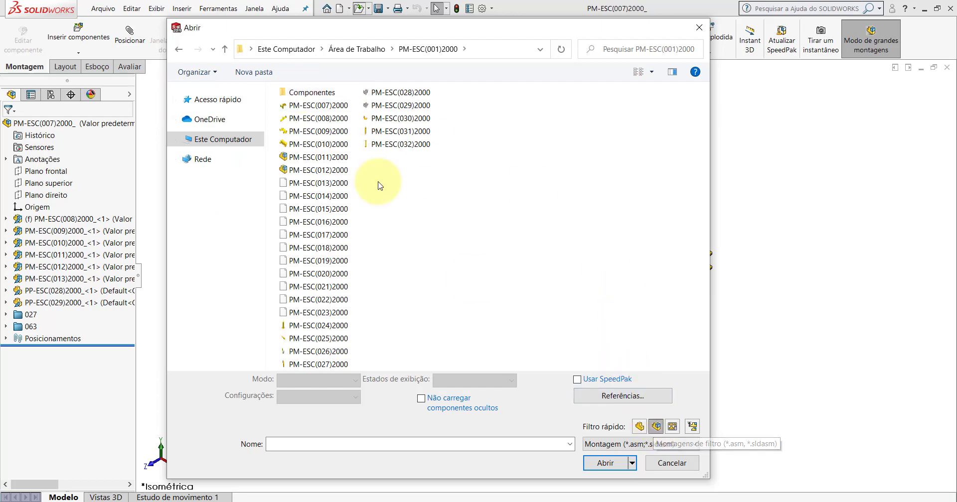
double_click(320, 104)
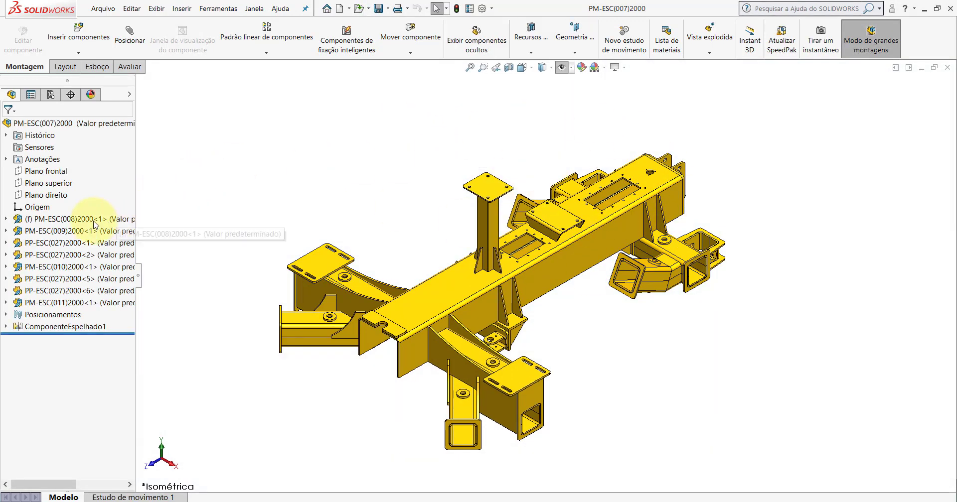
click(80, 218)
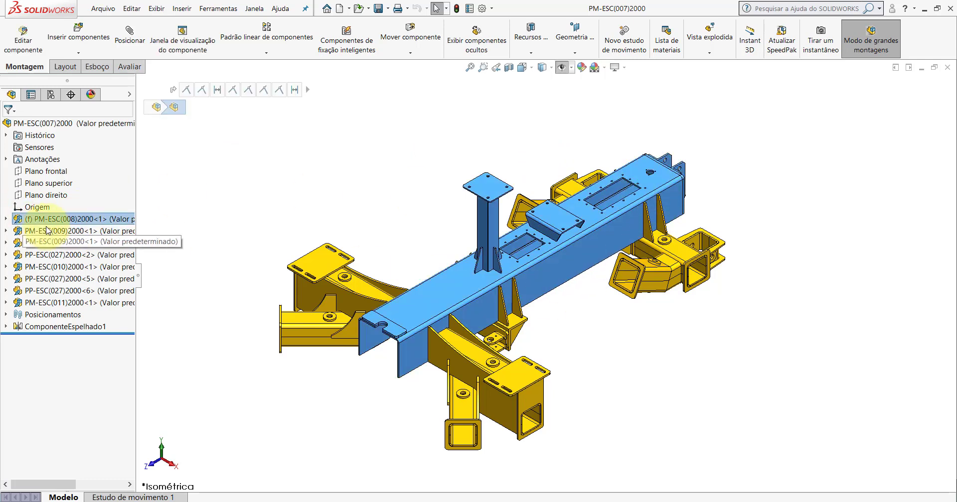
click(56, 245)
click(65, 255)
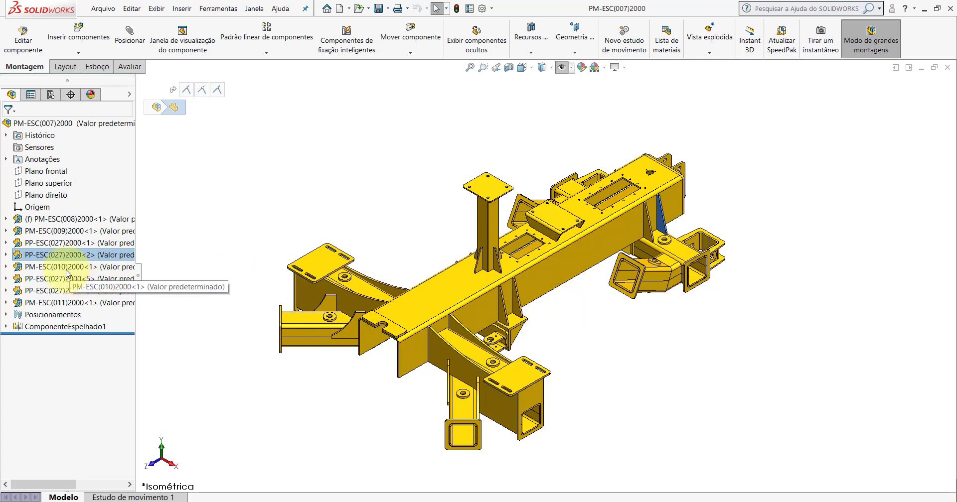
click(67, 268)
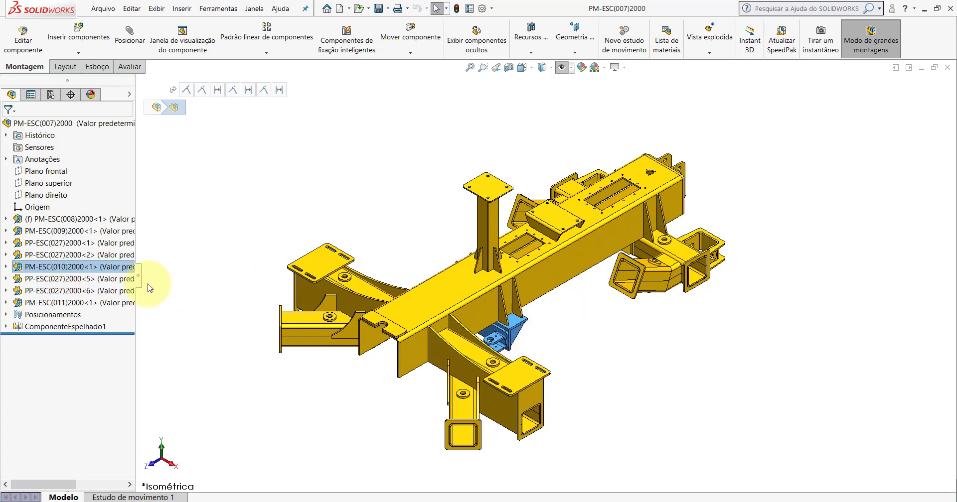
click(75, 291)
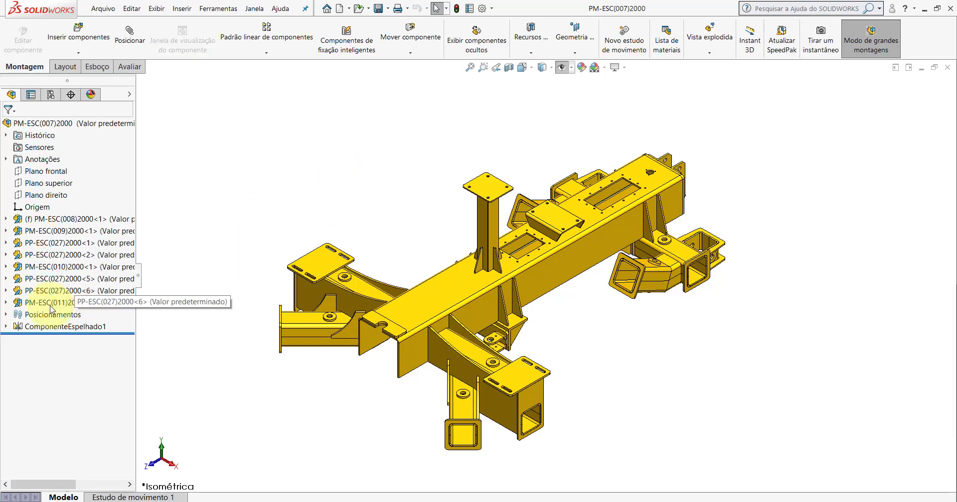
click(52, 303)
scroll(443, 341, down, 3)
scroll(442, 341, down, 3)
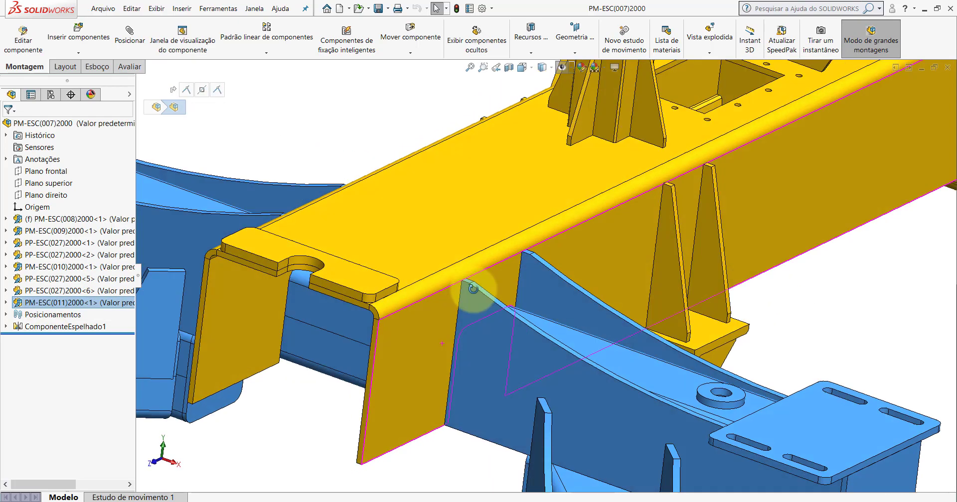
mouse_move(480, 289)
middle_down()
mouse_move(560, 188)
mouse_move(496, 256)
middle_up()
scroll(495, 256, up, 5)
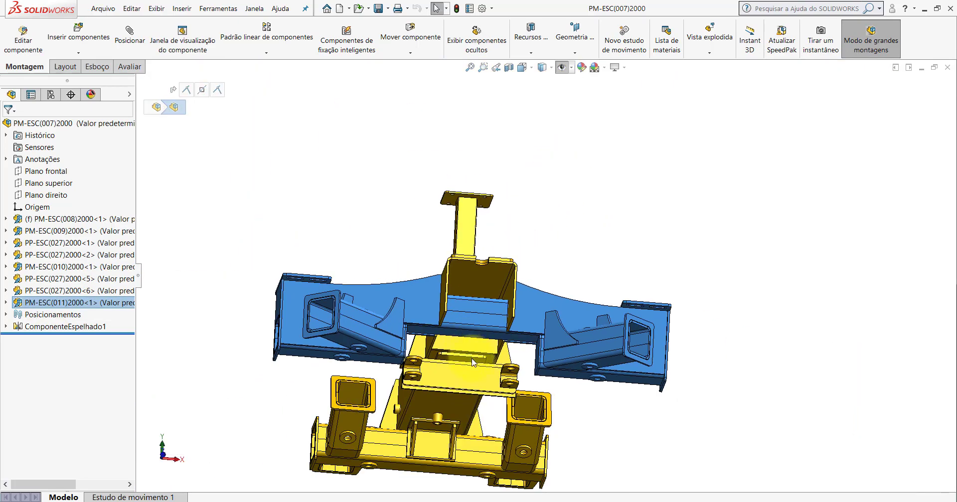
scroll(450, 359, down, 5)
mouse_move(450, 359)
middle_down()
mouse_move(438, 225)
mouse_move(505, 318)
middle_up()
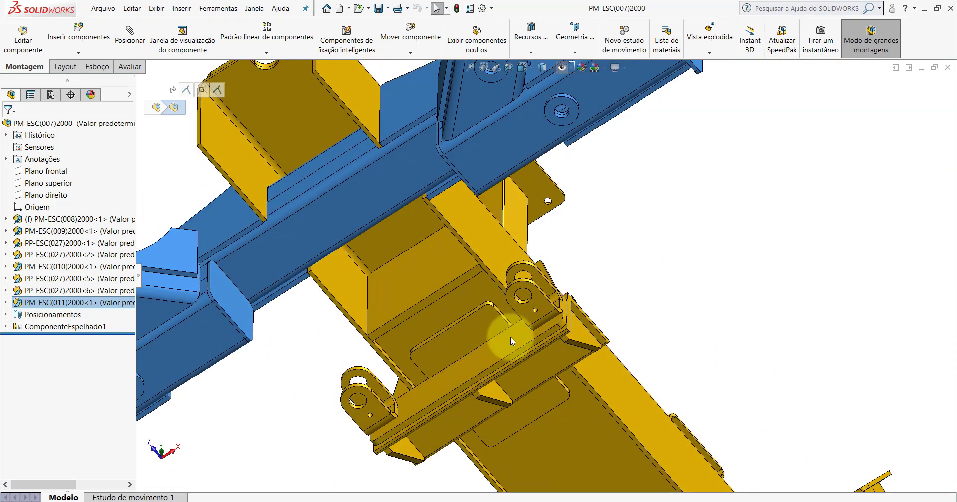
click(511, 336)
click(64, 267)
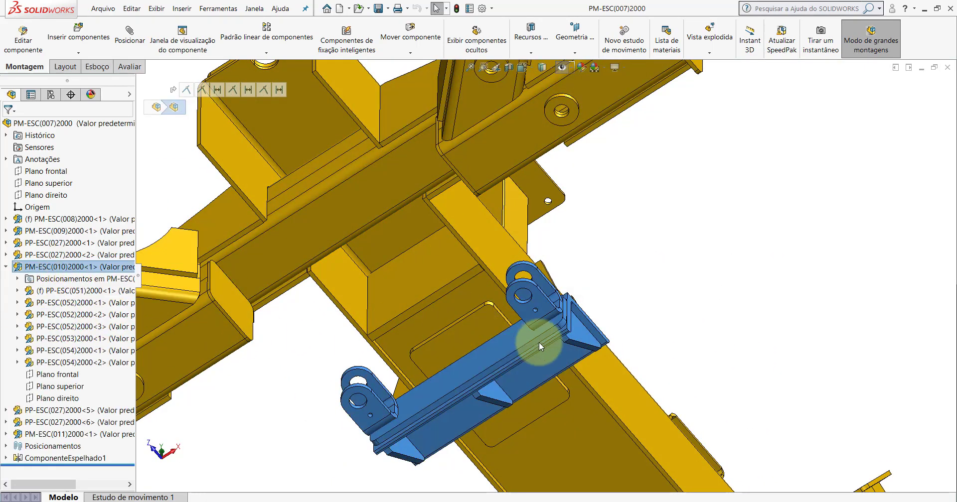
mouse_move(539, 342)
middle_down()
mouse_move(455, 455)
mouse_move(444, 430)
mouse_move(459, 280)
mouse_move(374, 258)
mouse_move(423, 259)
mouse_move(709, 350)
middle_up()
scroll(710, 350, down, 5)
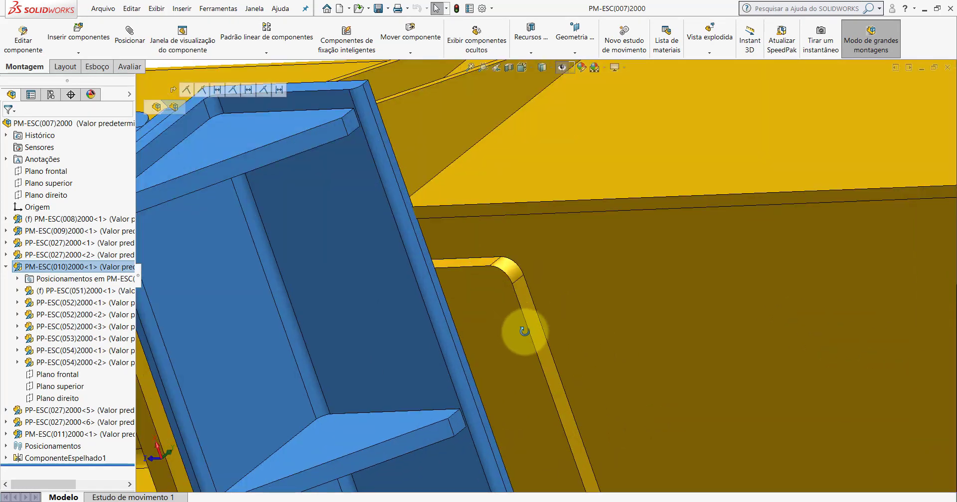
mouse_move(524, 331)
middle_down()
mouse_move(506, 418)
mouse_move(529, 391)
mouse_move(531, 330)
mouse_move(486, 358)
mouse_move(462, 349)
mouse_move(442, 284)
mouse_move(488, 287)
middle_up()
scroll(442, 284, down, 3)
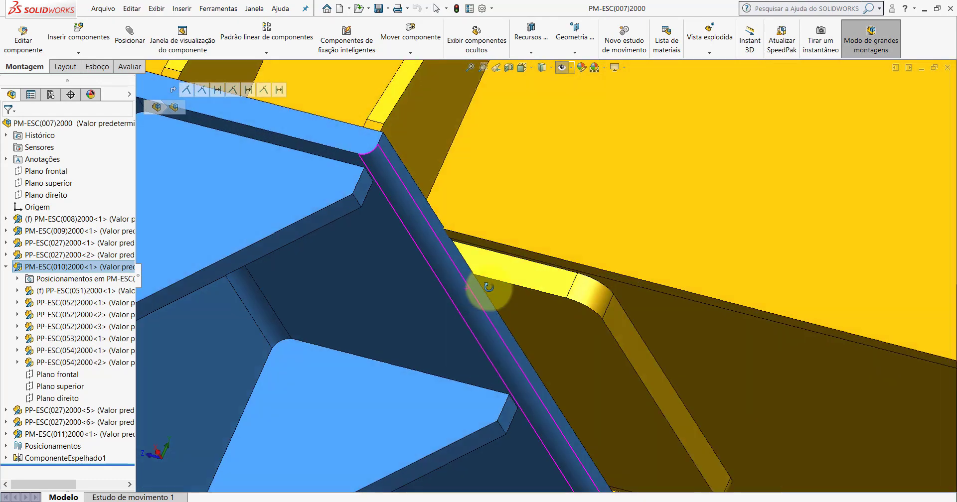
scroll(488, 287, up, 5)
scroll(488, 287, up, 3)
key(Escape)
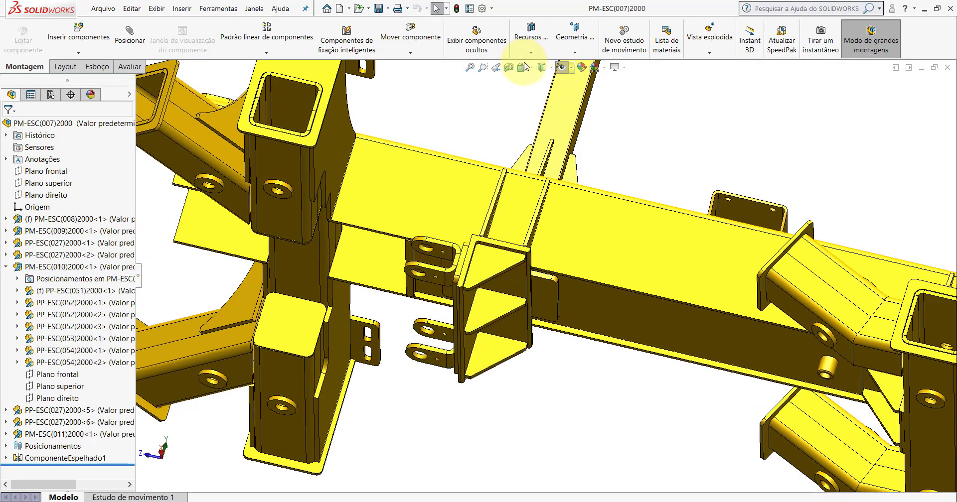
Set Isometric view and orbit around the reference frame's bracket, cross tube and square tube
click(524, 66)
click(581, 95)
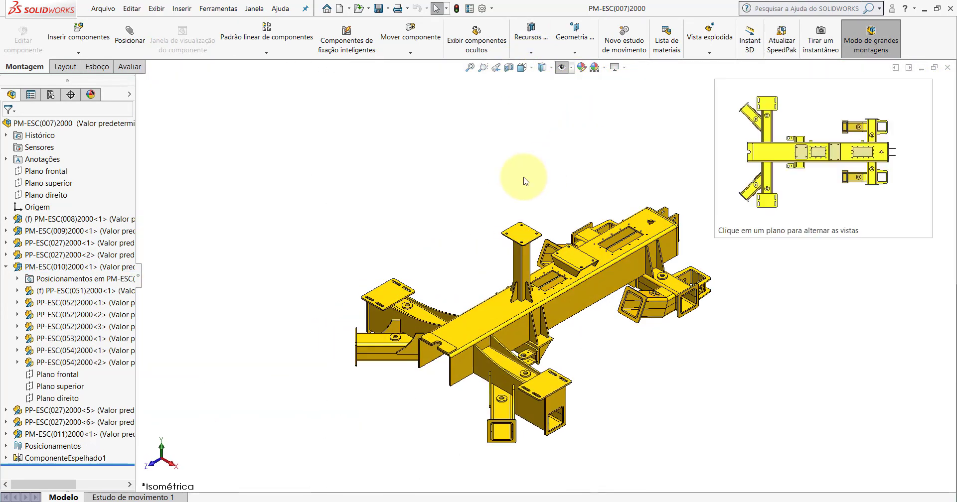
scroll(648, 288, down, 3)
scroll(647, 289, down, 3)
mouse_move(648, 289)
middle_down()
mouse_move(687, 75)
mouse_move(656, 187)
middle_up()
scroll(598, 252, down, 3)
mouse_move(598, 252)
middle_down()
mouse_move(596, 290)
mouse_move(626, 252)
mouse_move(592, 267)
mouse_move(511, 196)
middle_up()
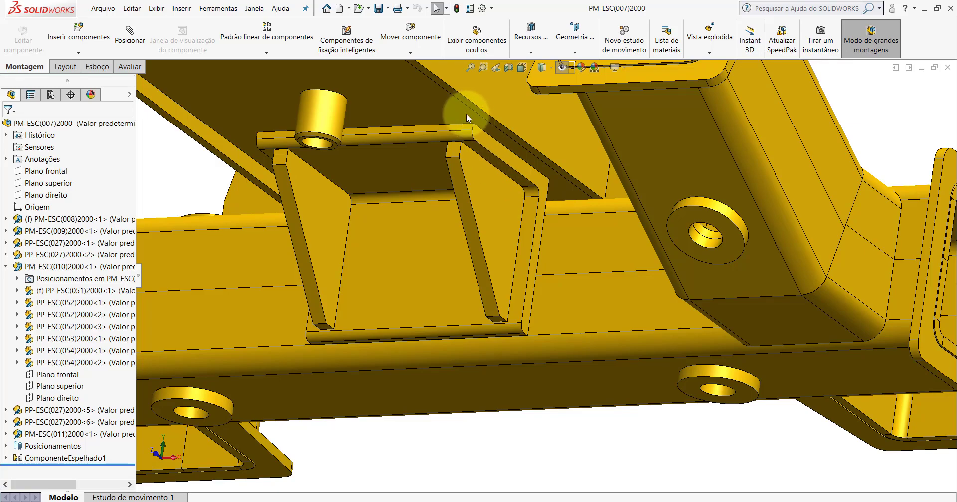
mouse_move(466, 112)
middle_down()
mouse_move(427, 214)
mouse_move(373, 181)
mouse_move(357, 146)
middle_up()
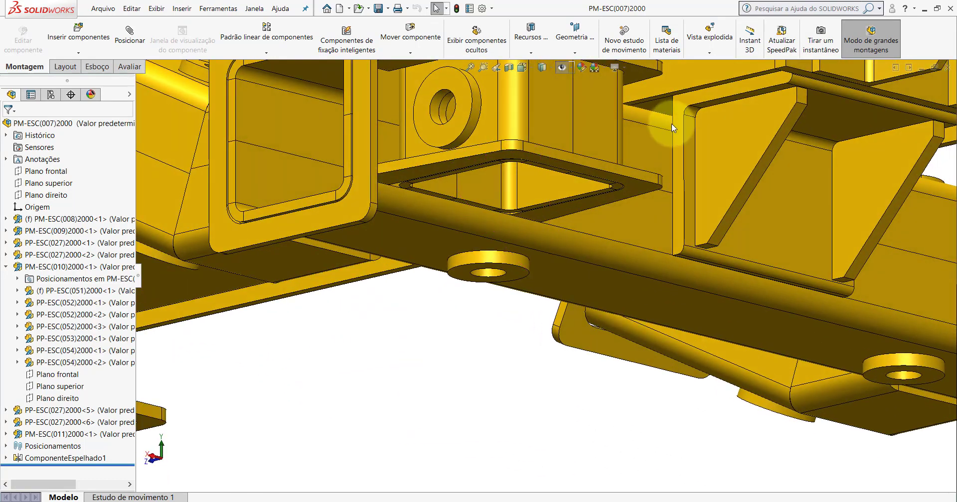
mouse_move(671, 127)
middle_down()
mouse_move(647, 208)
mouse_move(656, 220)
mouse_move(655, 182)
mouse_move(635, 144)
middle_up()
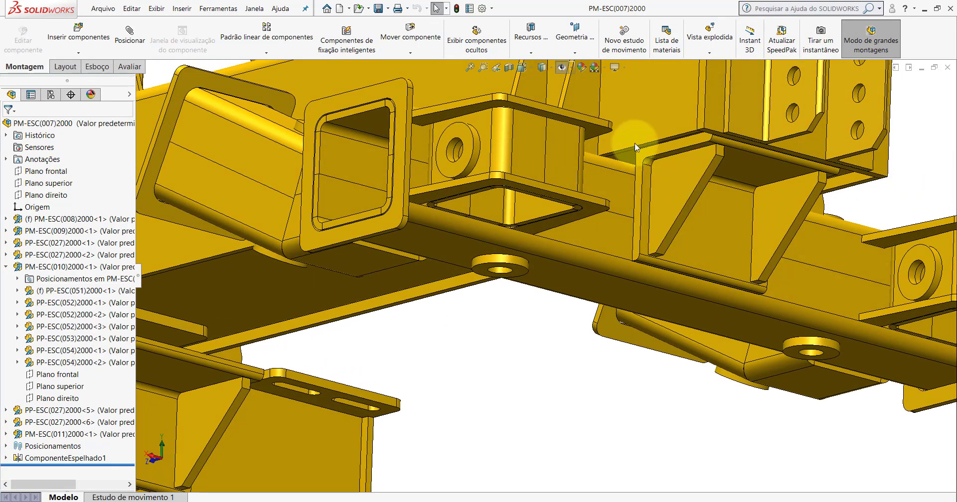
Reset to Isometric, collapse PM-ESC(010)2000<1>, and bring up the open SolidWorks windows
click(530, 69)
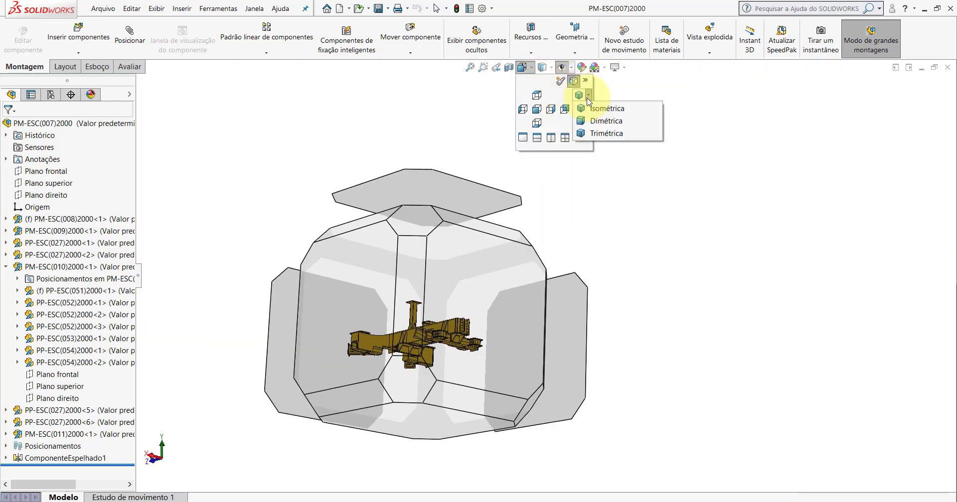
click(581, 101)
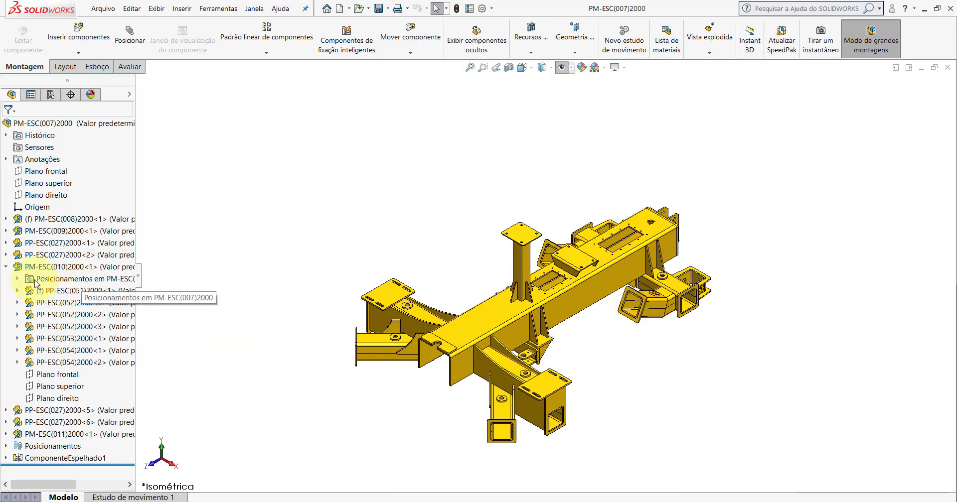
click(6, 270)
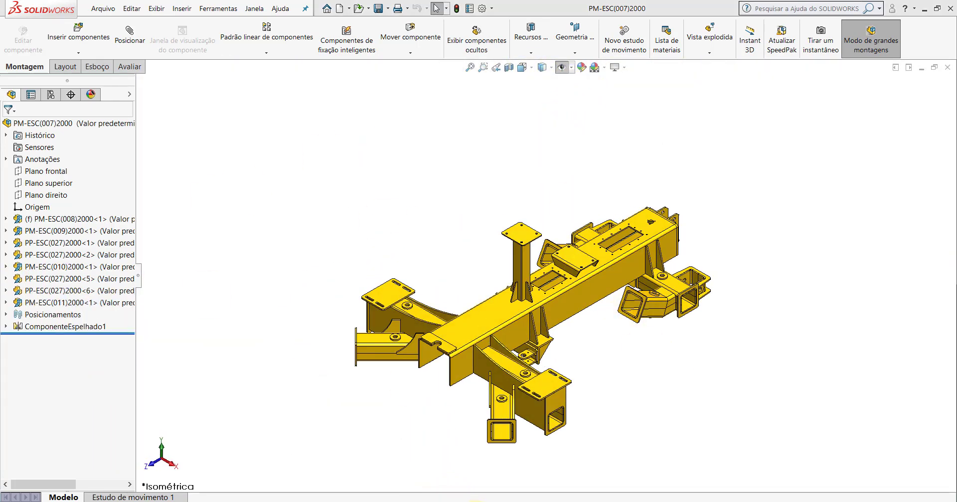
click(479, 493)
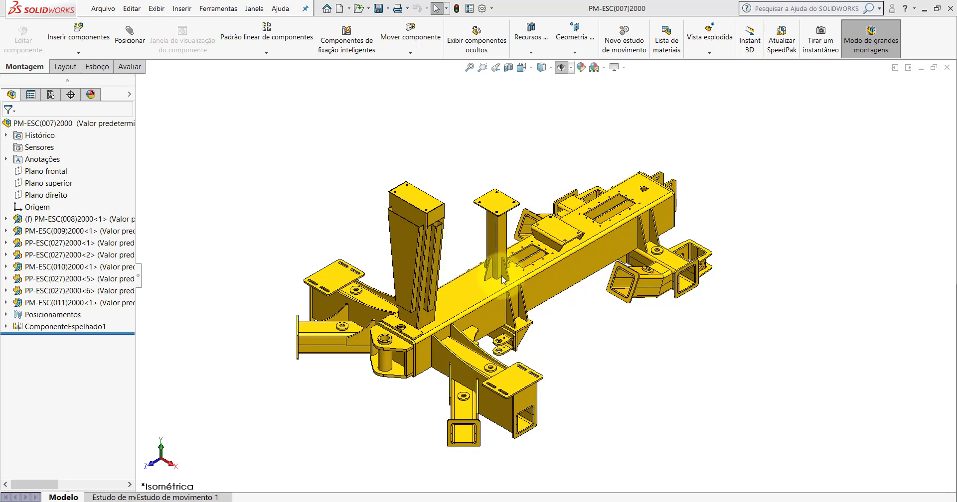
In PM-ESC(007)2000_, select PM-ESC(013), (012) and (011) in the tree to locate them
click(78, 220)
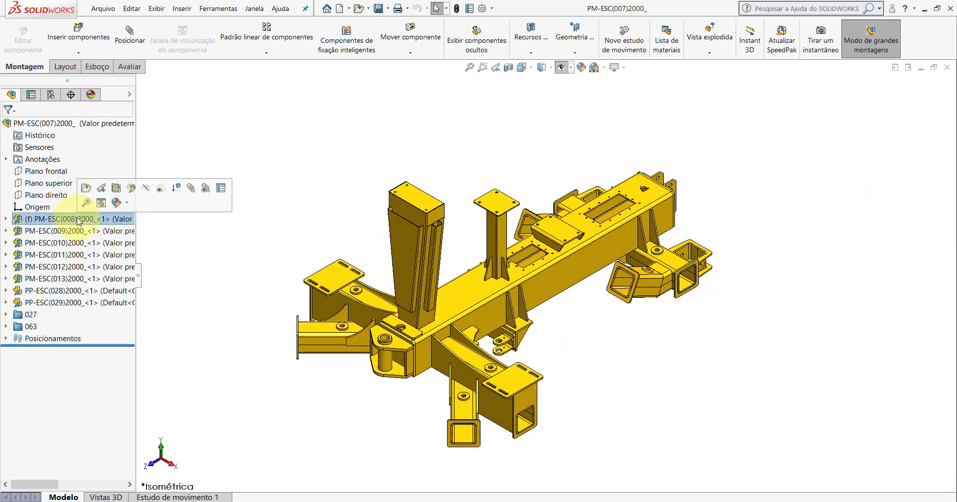
click(64, 281)
click(55, 268)
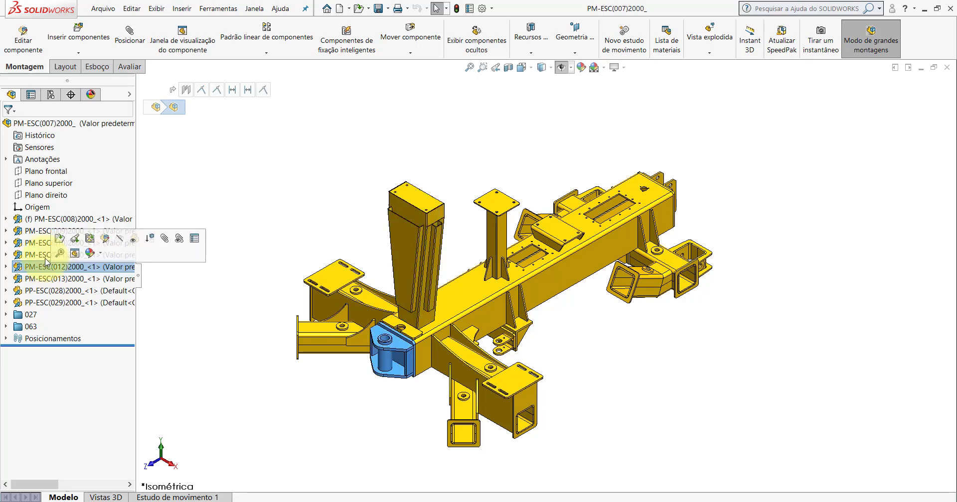
click(45, 257)
click(44, 268)
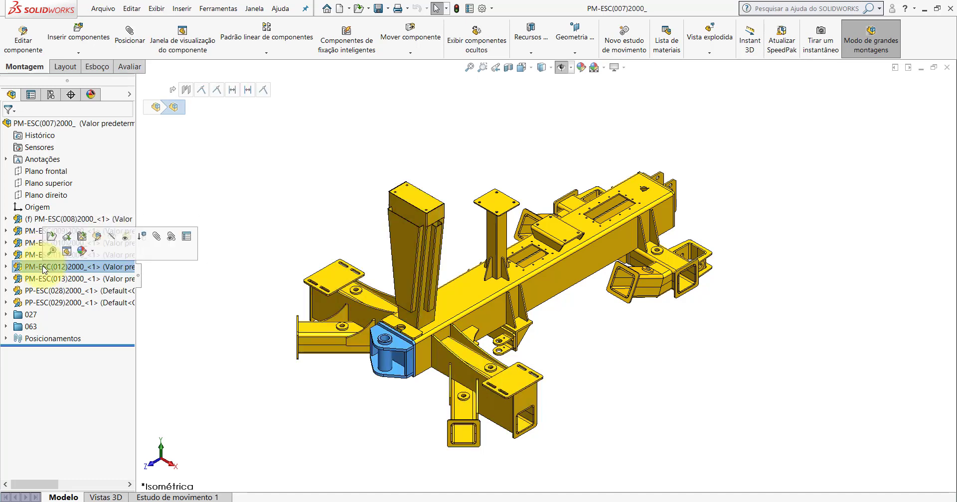
scroll(429, 352, down, 3)
scroll(362, 292, down, 2)
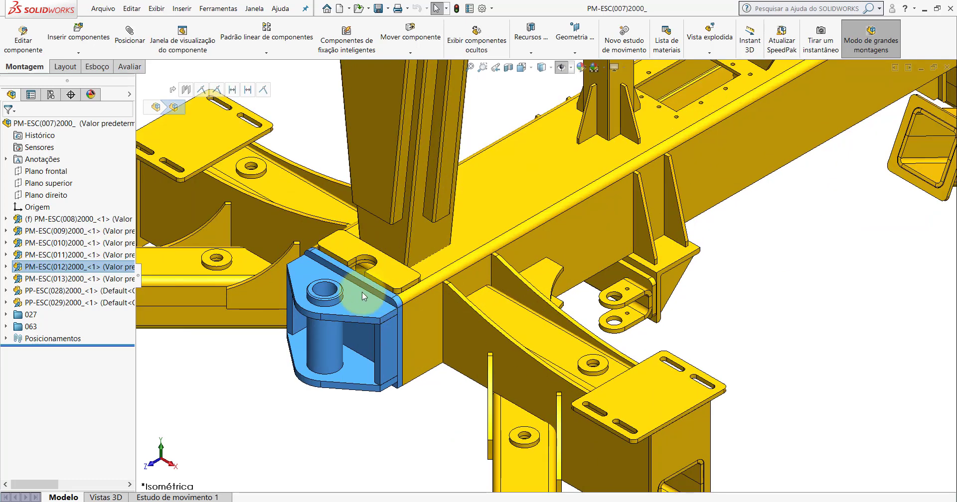
scroll(406, 309, up, 2)
Switch to the PM-ESC(007)2000 assembly window and start Insert Components
click(397, 401)
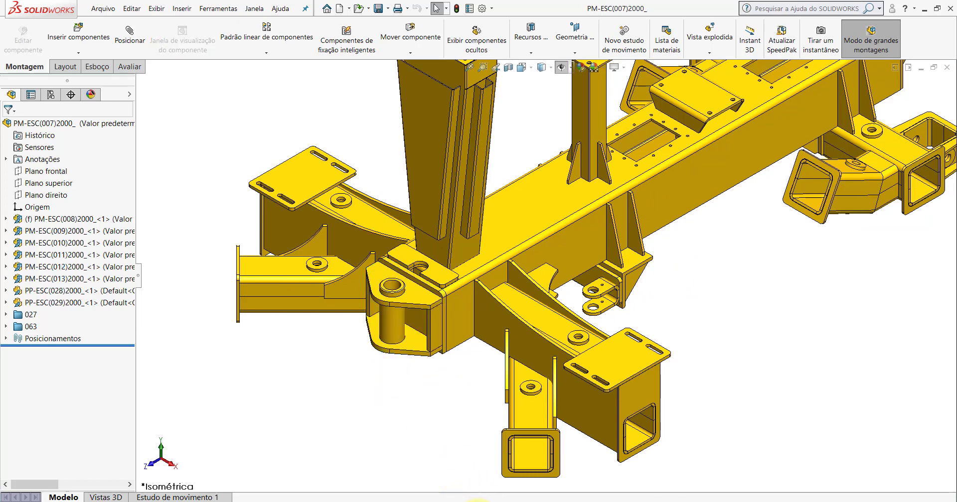
click(597, 473)
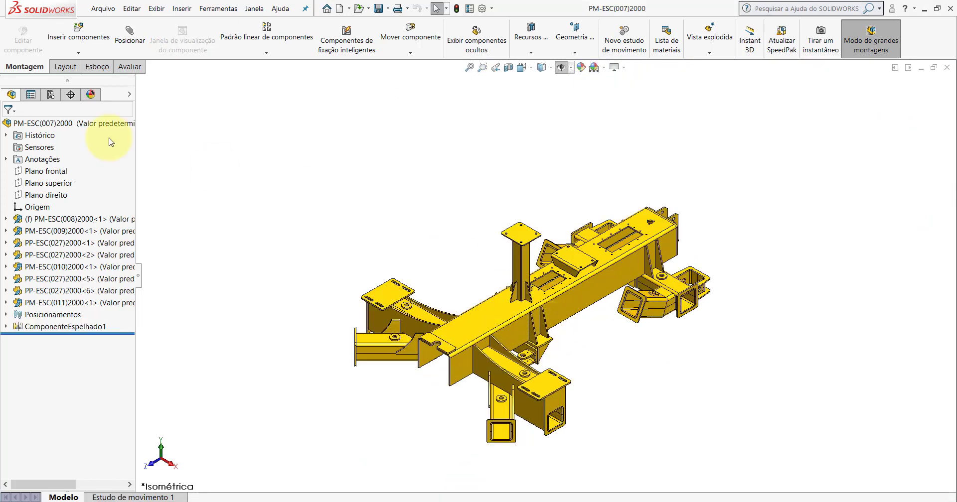
click(102, 36)
Insert the PM-ESC(012)2000 bracket and place it in the graphics area
click(75, 341)
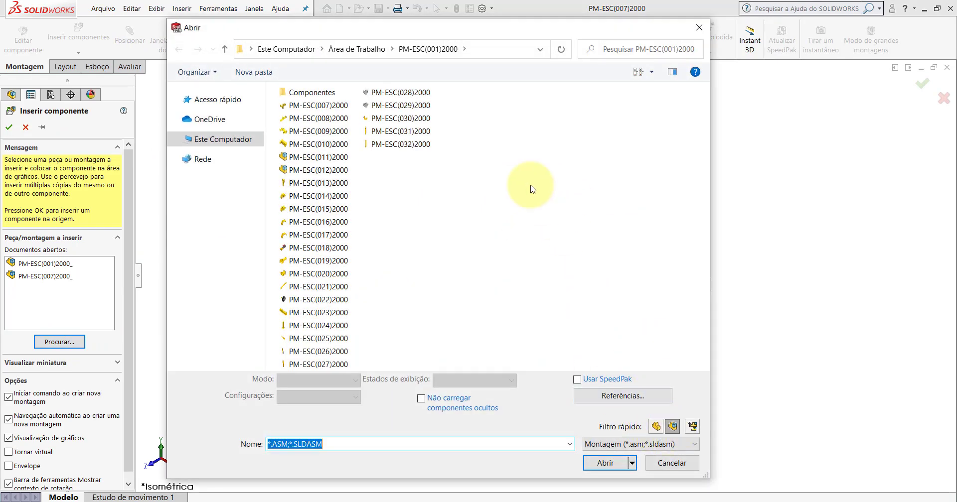
drag(464, 27, 403, 28)
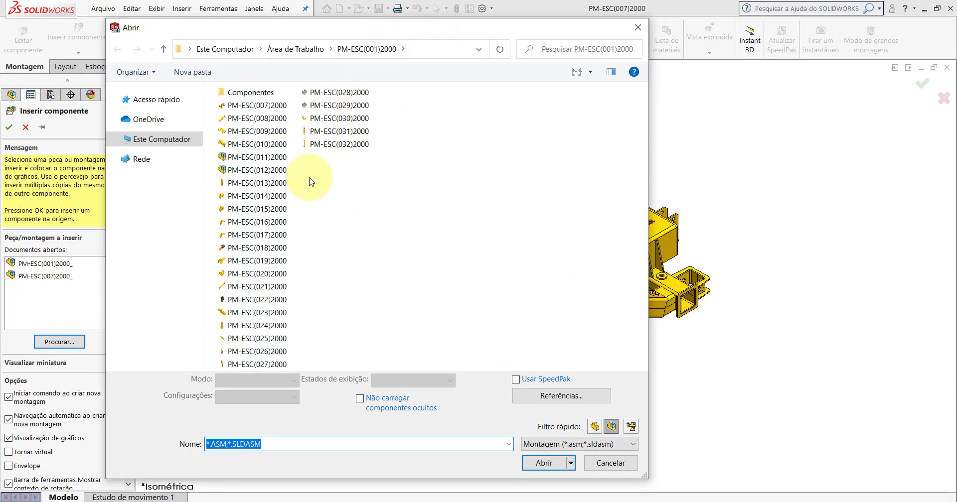
double_click(259, 171)
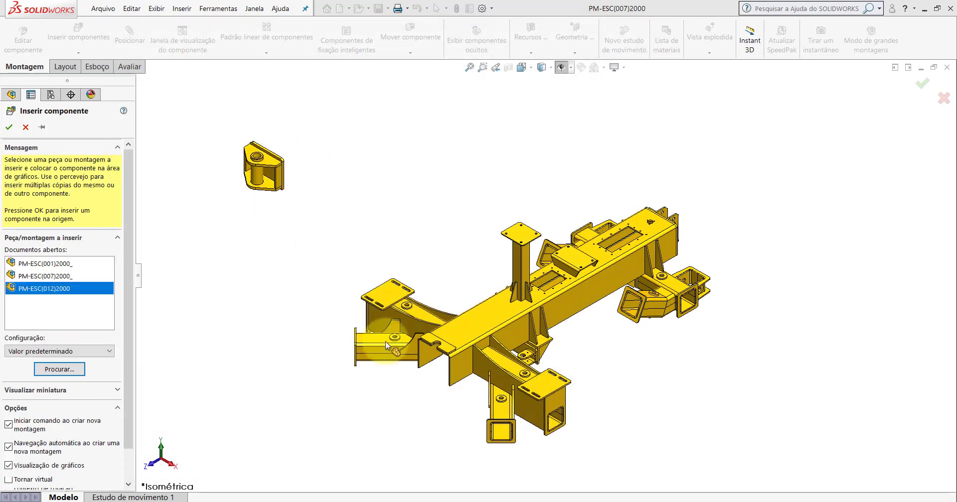
scroll(450, 355, down, 5)
scroll(450, 355, down, 2)
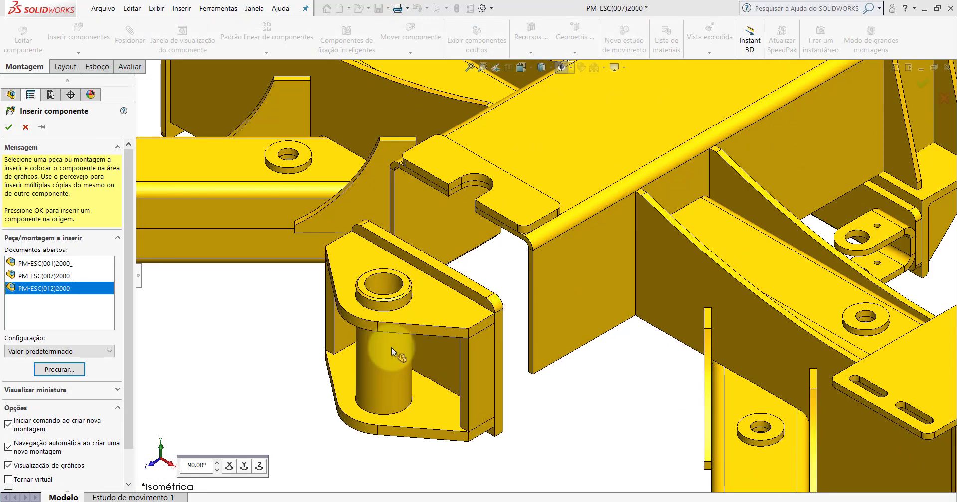
click(438, 273)
scroll(503, 275, up, 4)
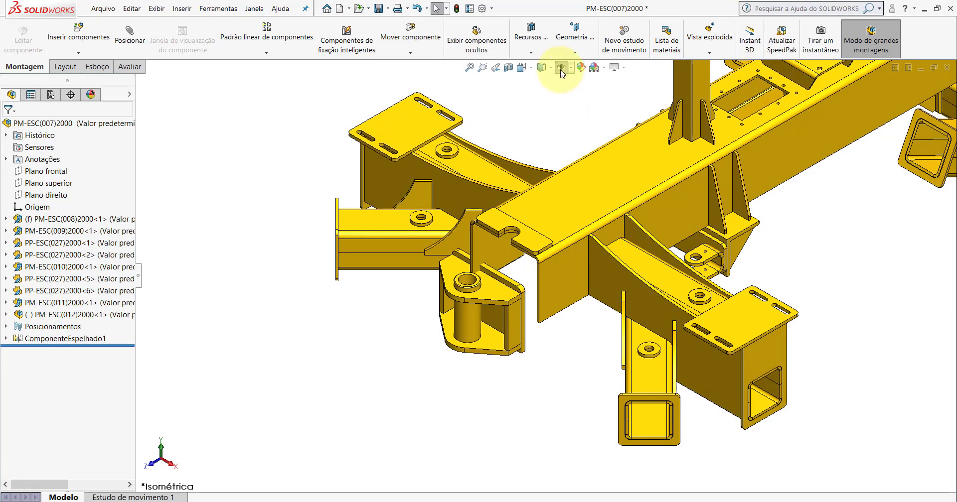
Show all reference planes and move the bracket down-left, away from the frame
click(561, 70)
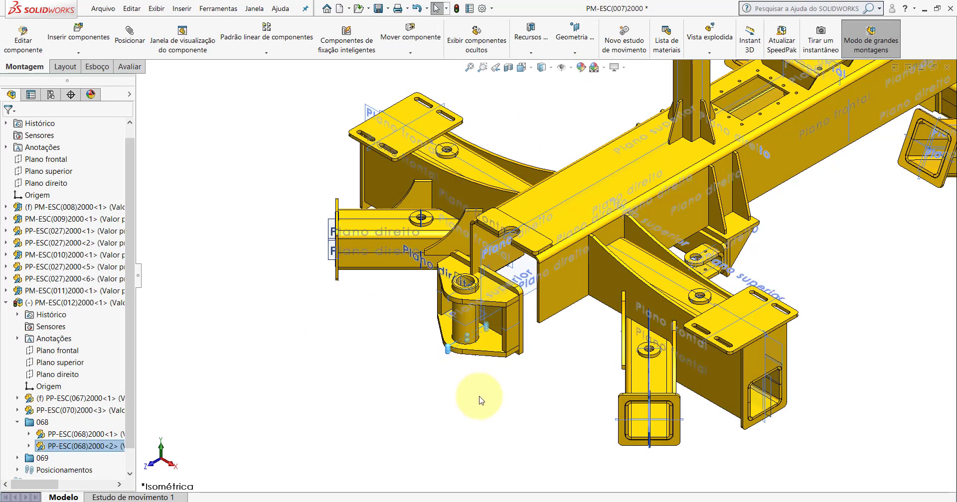
scroll(515, 369, down, 3)
drag(523, 329, 416, 384)
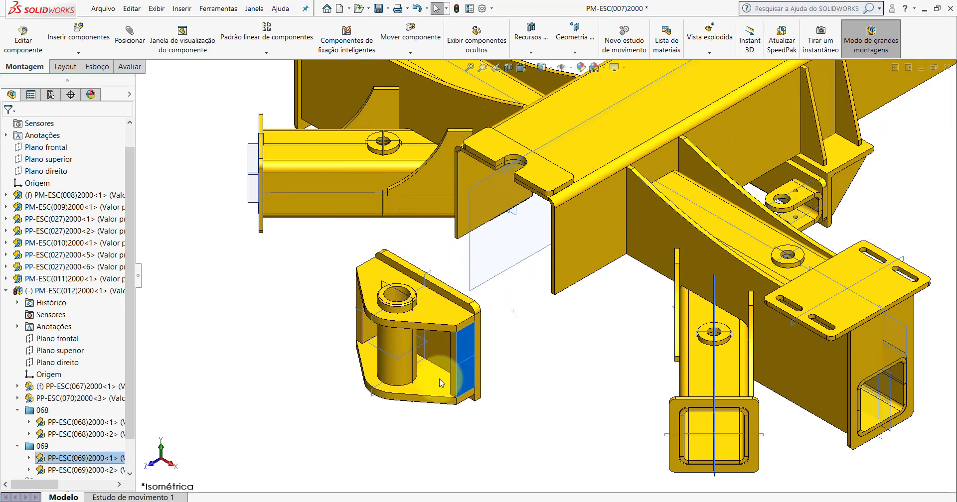
Mate the bracket's right plane coincident to the PM-ESC(008) frame's right plane
click(466, 325)
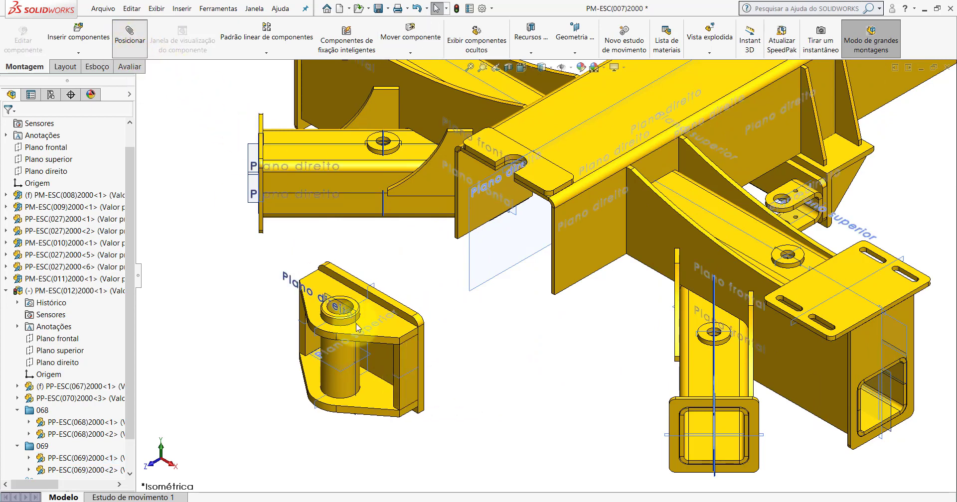
scroll(400, 284, down, 5)
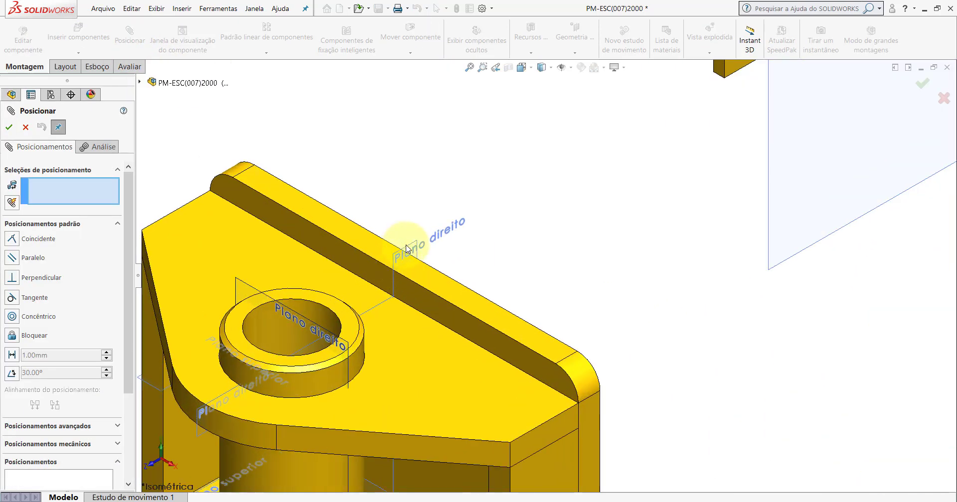
click(396, 284)
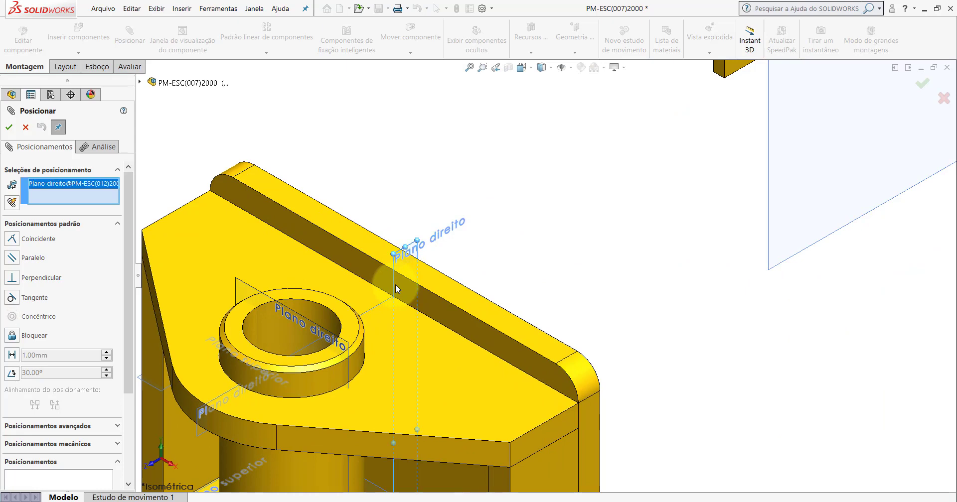
scroll(631, 213, up, 4)
scroll(660, 214, up, 3)
scroll(660, 215, down, 2)
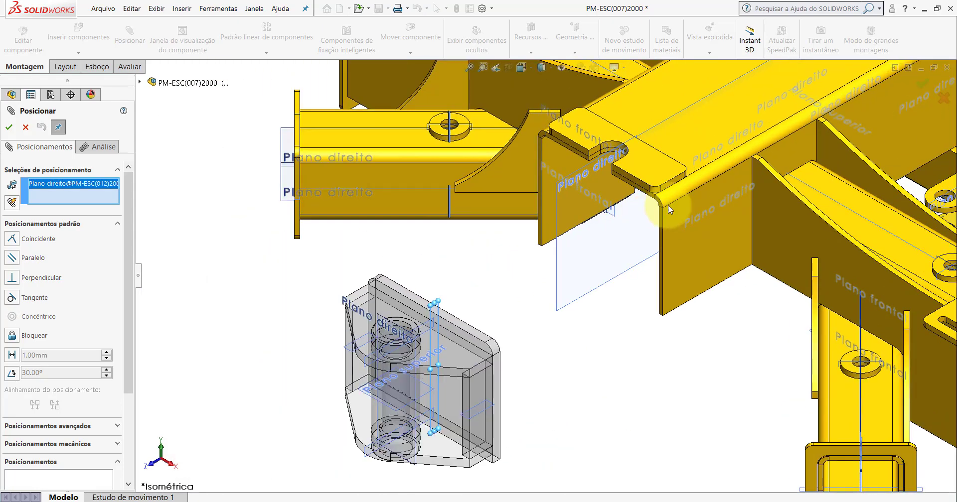
click(674, 120)
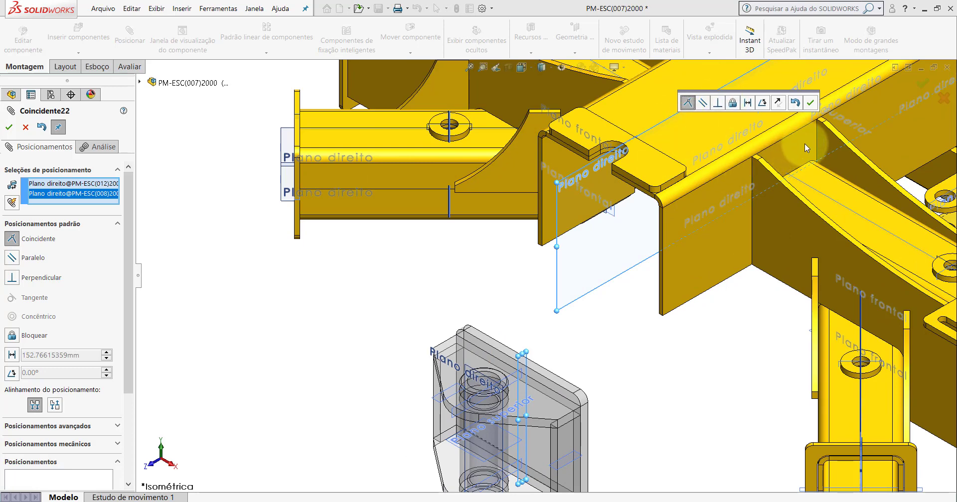
click(810, 105)
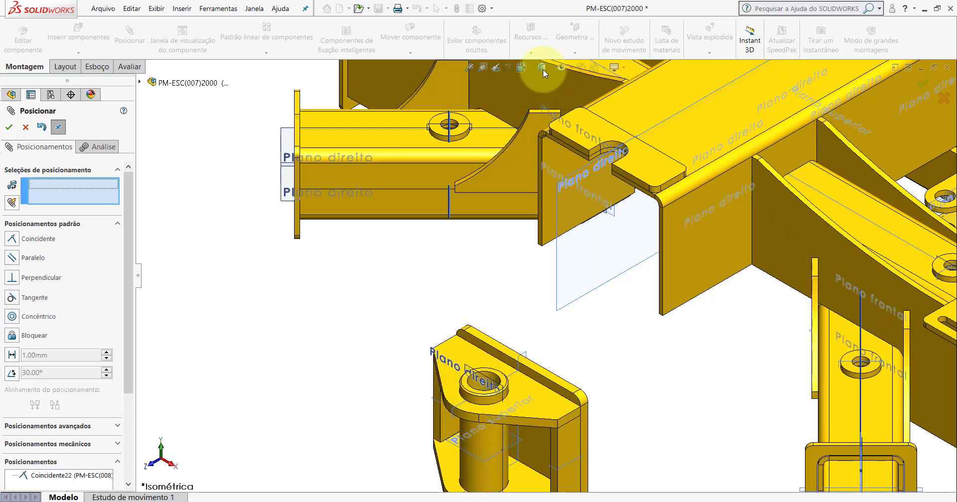
Hide reference planes and make the bracket and frame side faces coincident
click(560, 66)
scroll(630, 195, down, 5)
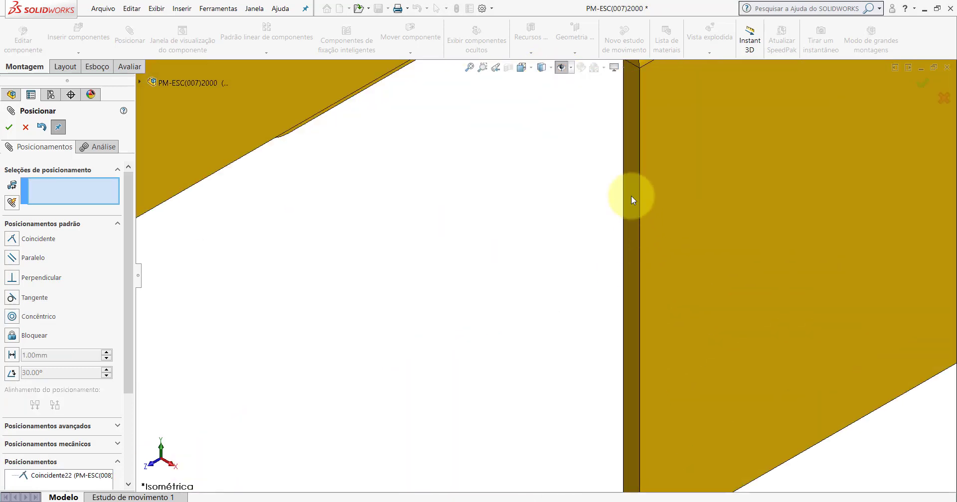
click(628, 165)
scroll(617, 216, up, 3)
scroll(580, 244, up, 2)
scroll(581, 244, up, 3)
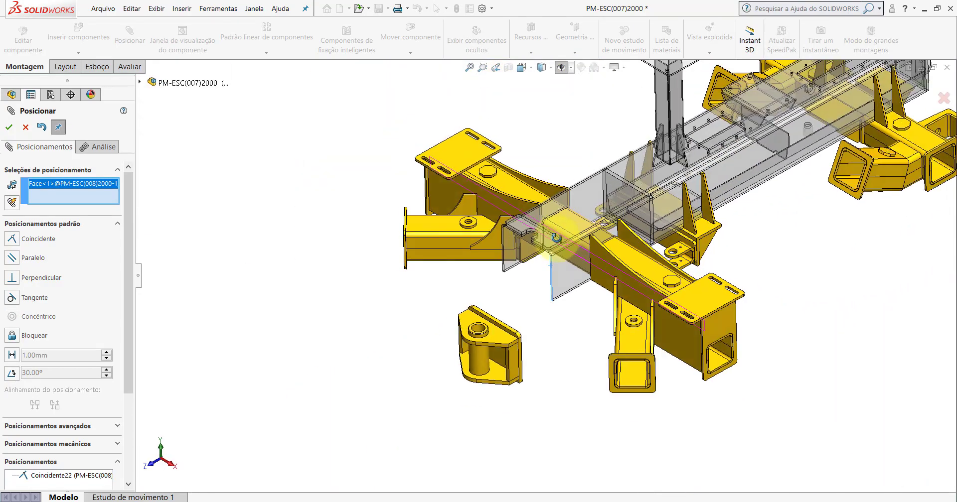
mouse_move(581, 244)
middle_down()
mouse_move(539, 298)
mouse_move(448, 341)
middle_up()
scroll(474, 331, down, 3)
scroll(554, 331, down, 3)
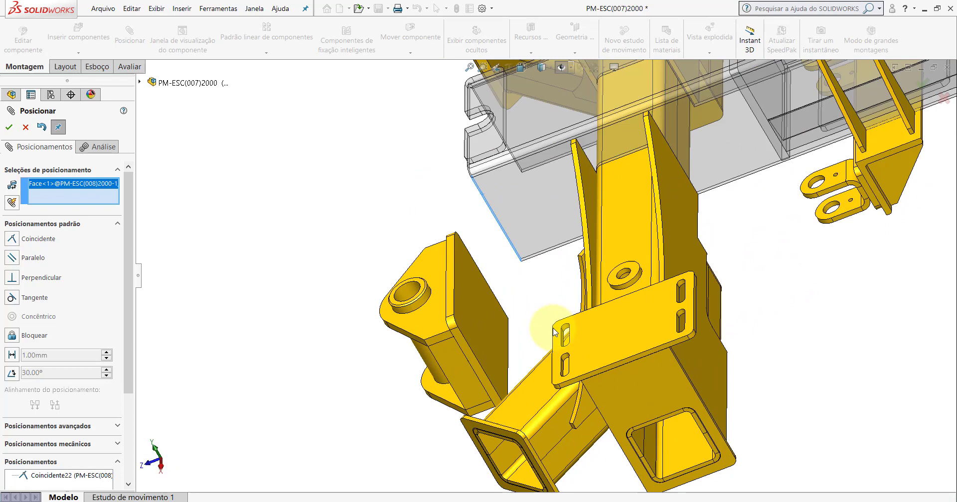
click(467, 279)
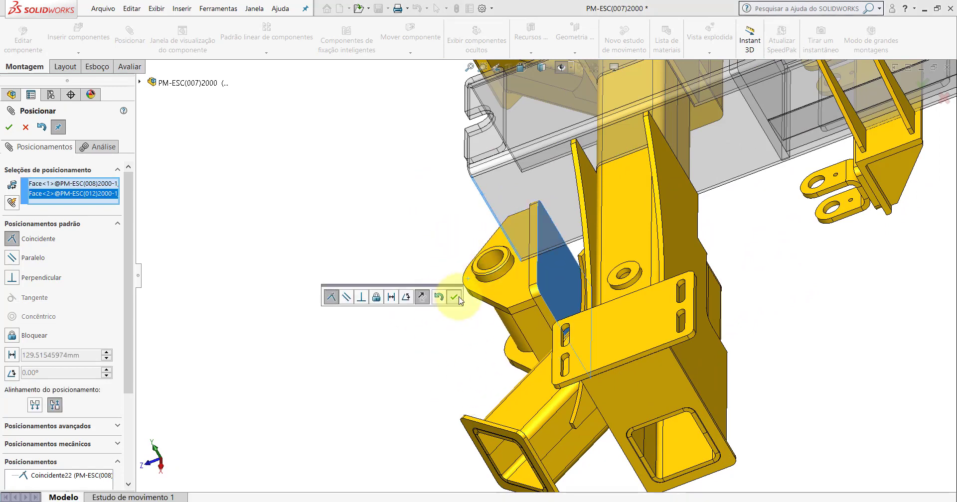
click(459, 300)
Make the bracket's top face coincident with the frame face, then close the mate panel
middle_drag(486, 229, 551, 228)
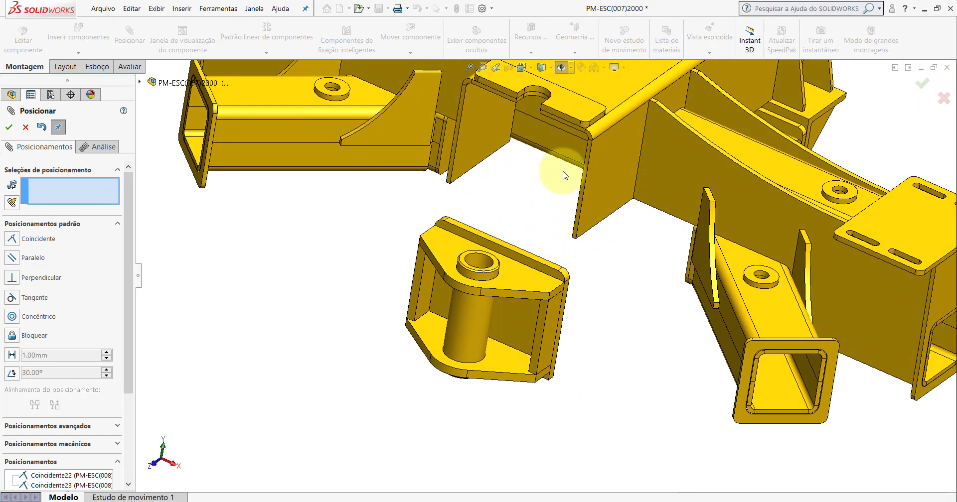
scroll(530, 255, down, 3)
scroll(499, 259, down, 2)
click(487, 263)
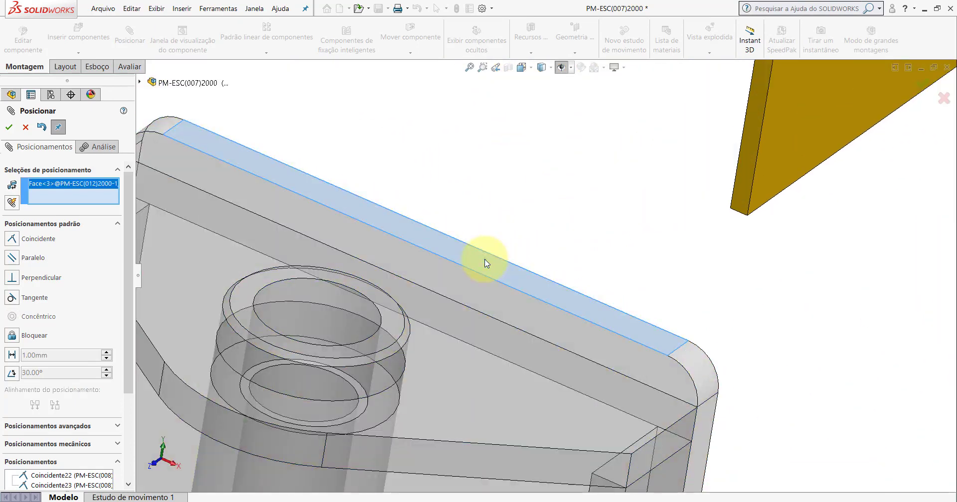
scroll(487, 263, up, 5)
scroll(495, 256, up, 3)
scroll(548, 249, down, 5)
scroll(576, 245, down, 3)
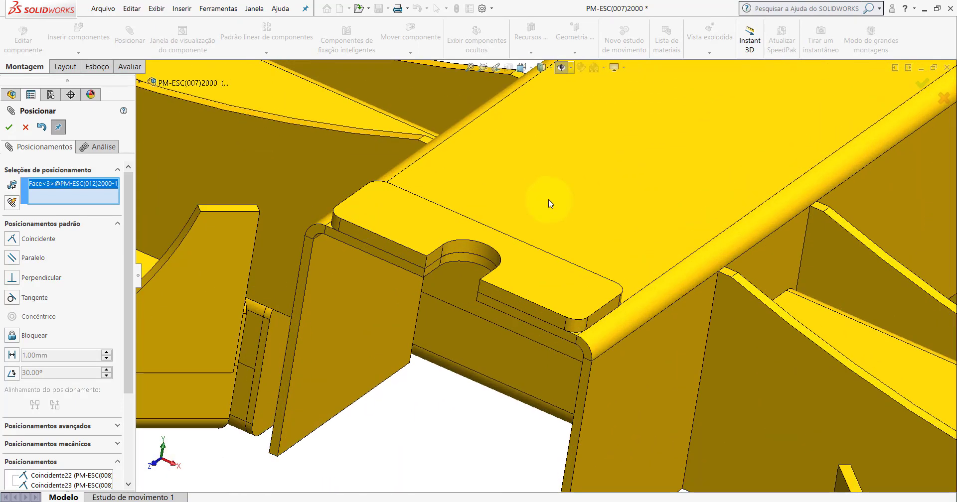
click(548, 200)
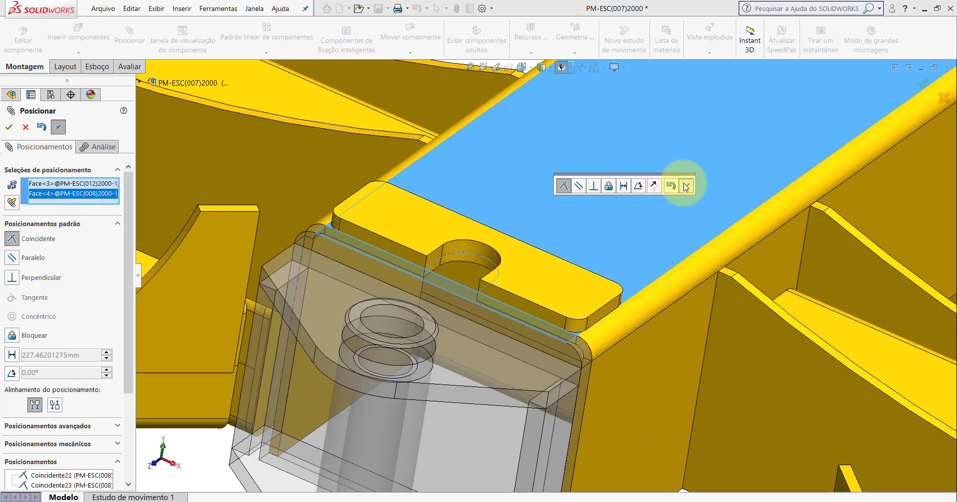
click(685, 186)
click(26, 128)
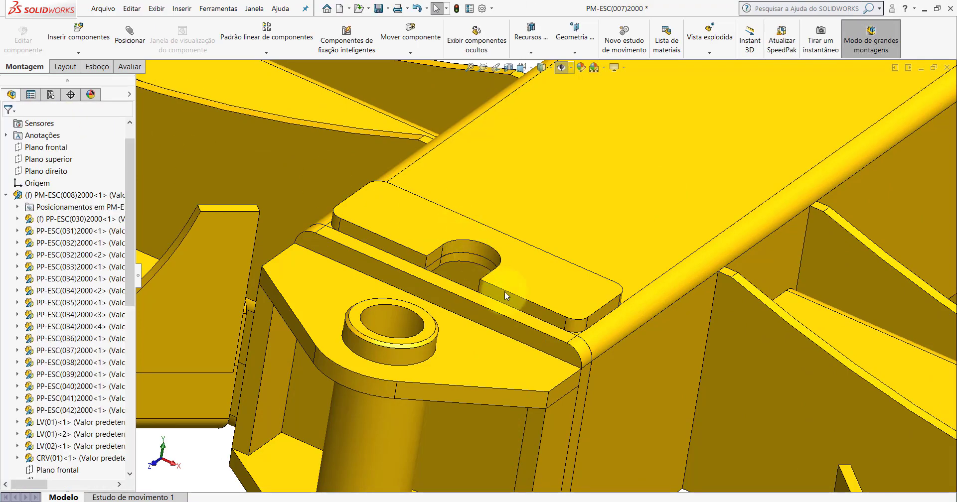
mouse_move(505, 291)
middle_down()
mouse_move(556, 332)
mouse_move(513, 240)
mouse_move(464, 75)
mouse_move(513, 348)
mouse_move(529, 260)
mouse_move(423, 127)
middle_up()
scroll(556, 333, up, 5)
scroll(577, 339, up, 3)
scroll(530, 323, down, 4)
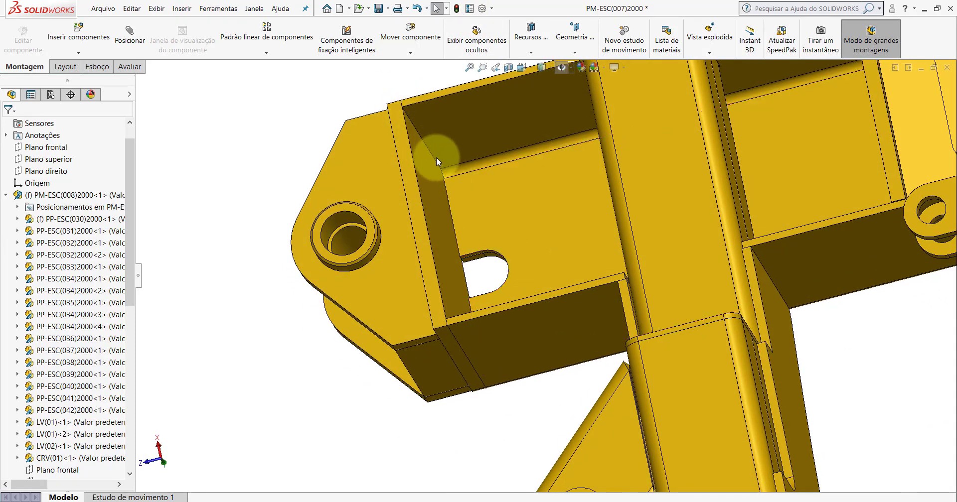
scroll(455, 268, up, 2)
scroll(471, 297, up, 2)
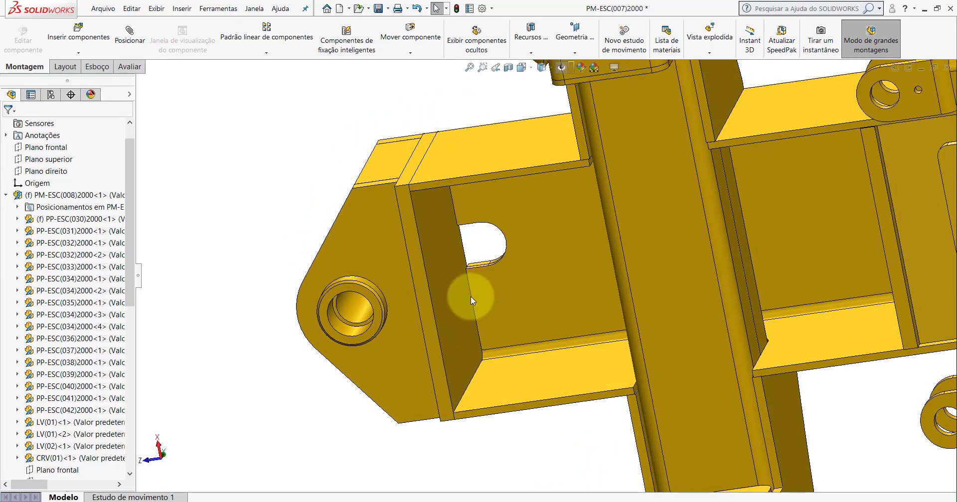
scroll(494, 294, up, 3)
mouse_move(494, 294)
middle_down()
mouse_move(523, 437)
mouse_move(560, 451)
middle_up()
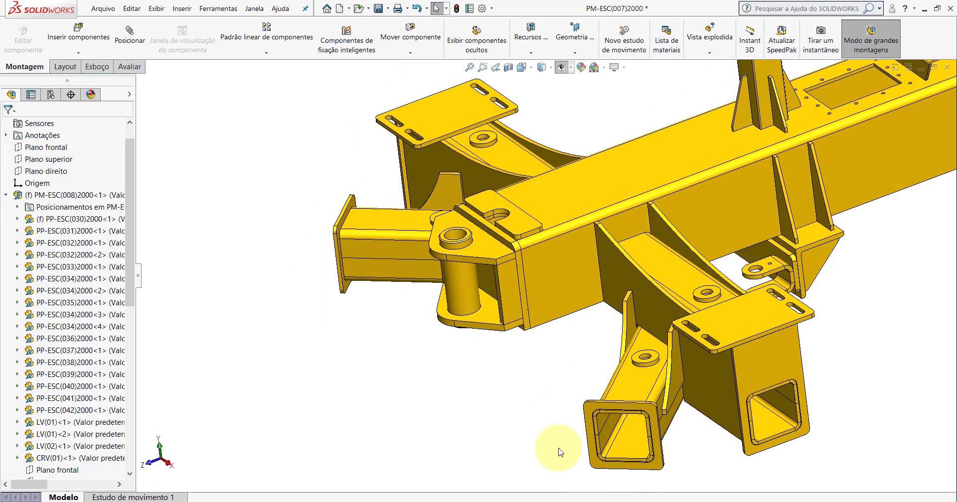
scroll(556, 269, up, 2)
scroll(527, 251, down, 5)
scroll(551, 269, up, 2)
scroll(524, 273, up, 2)
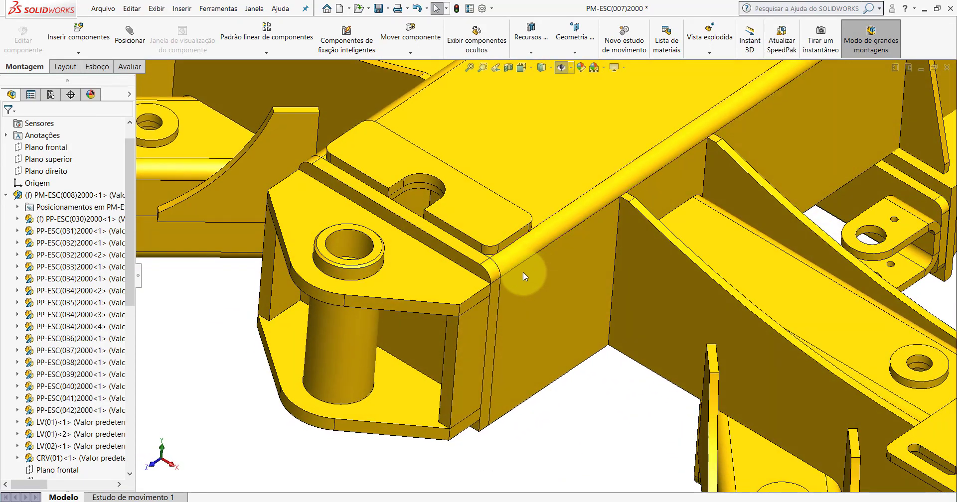
scroll(519, 273, up, 3)
scroll(509, 272, down, 6)
scroll(510, 272, down, 2)
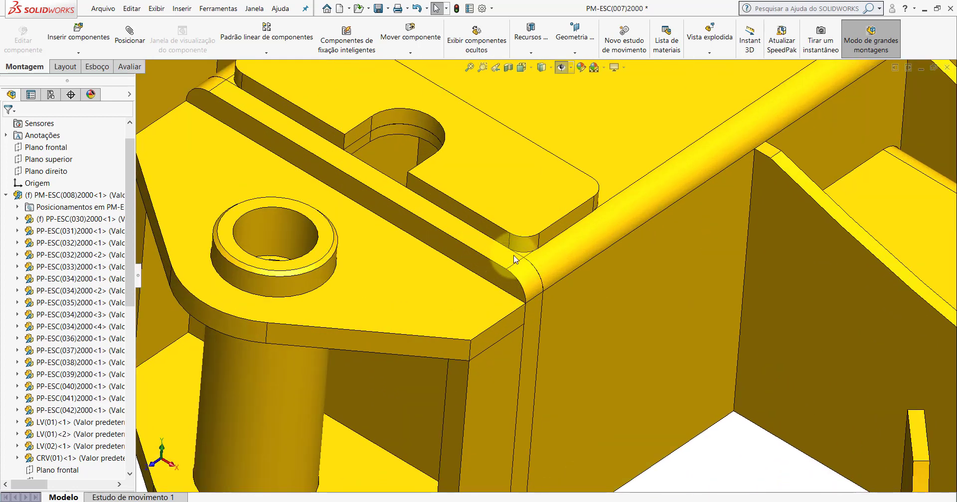
scroll(550, 294, up, 2)
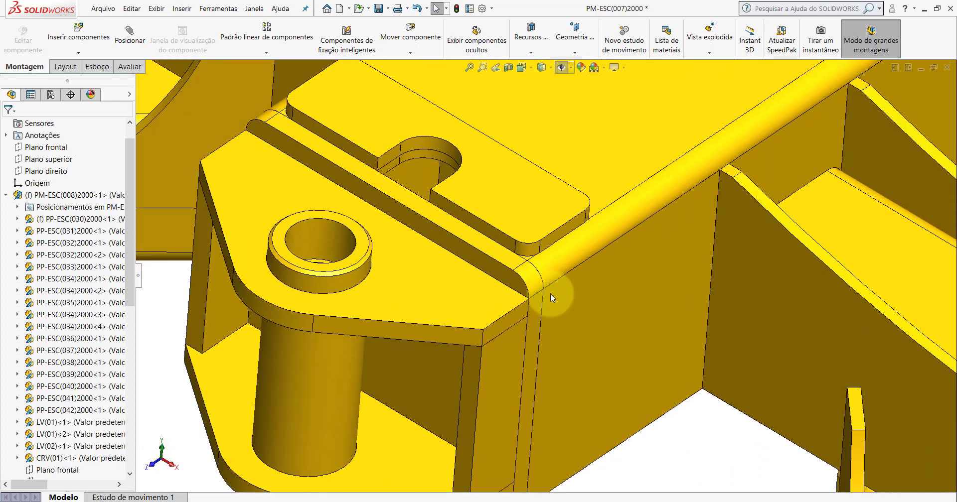
scroll(519, 262, down, 2)
click(479, 226)
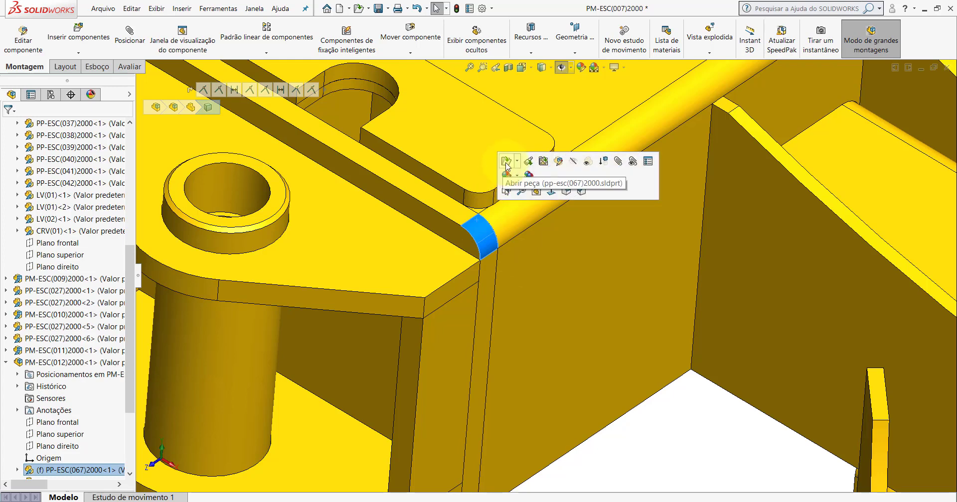
click(505, 160)
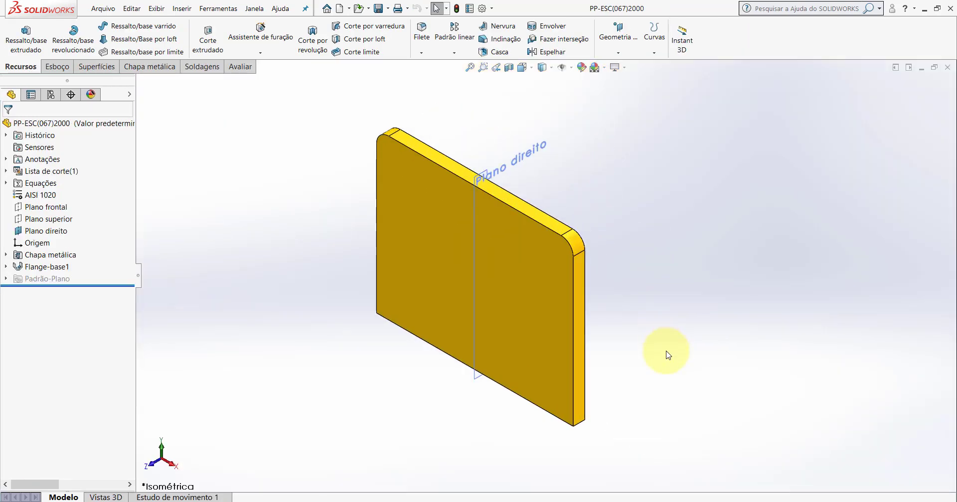
scroll(668, 362, down, 1)
scroll(663, 377, down, 1)
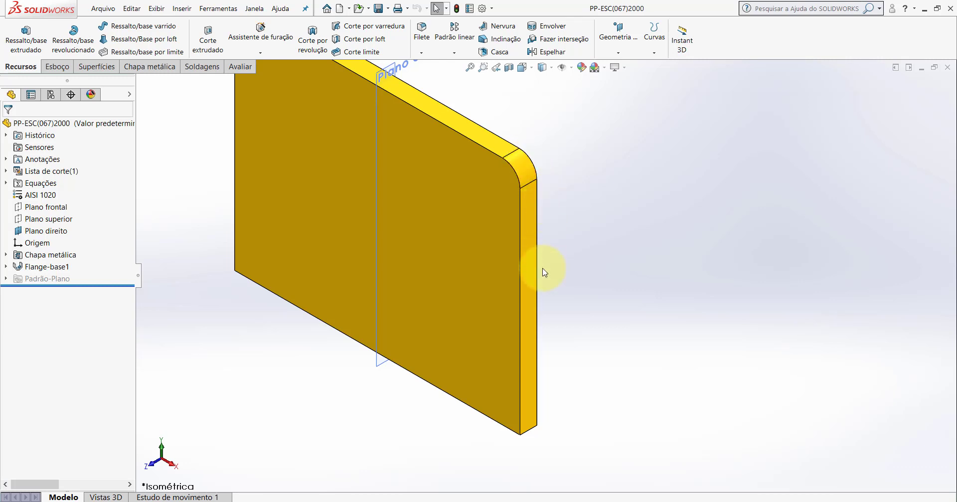
mouse_move(466, 213)
middle_down()
mouse_move(465, 181)
mouse_move(406, 120)
middle_up()
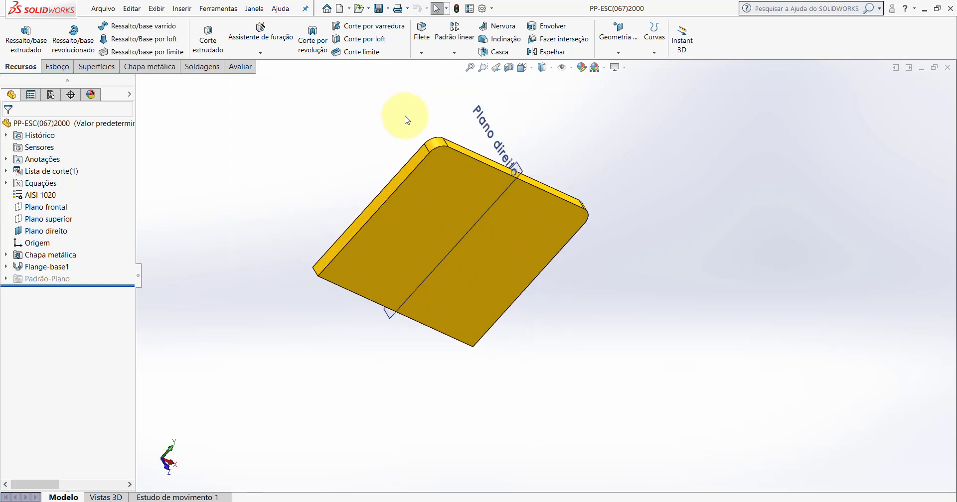
click(950, 69)
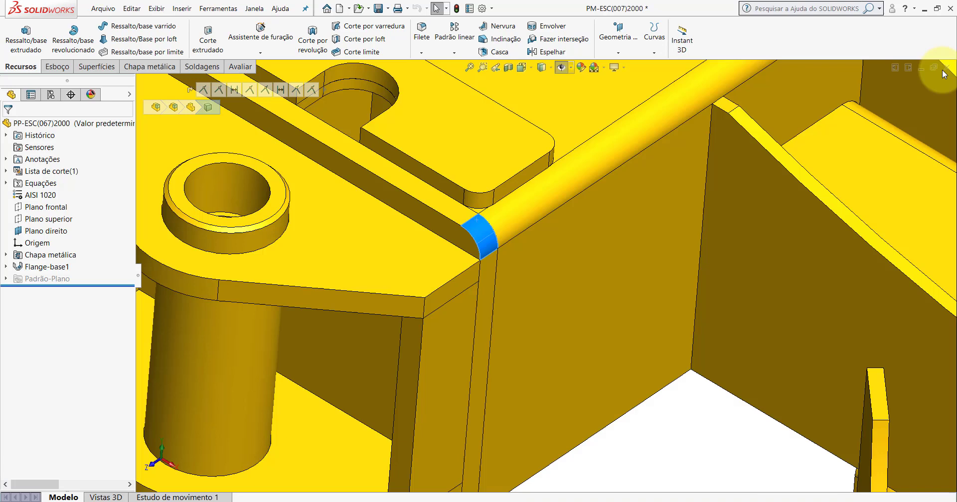
click(523, 270)
scroll(467, 221, down, 3)
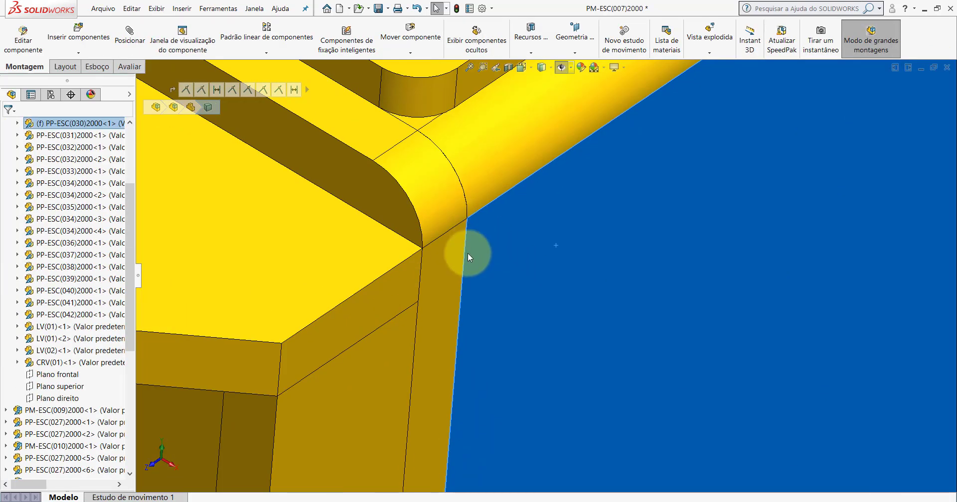
scroll(464, 363, up, 3)
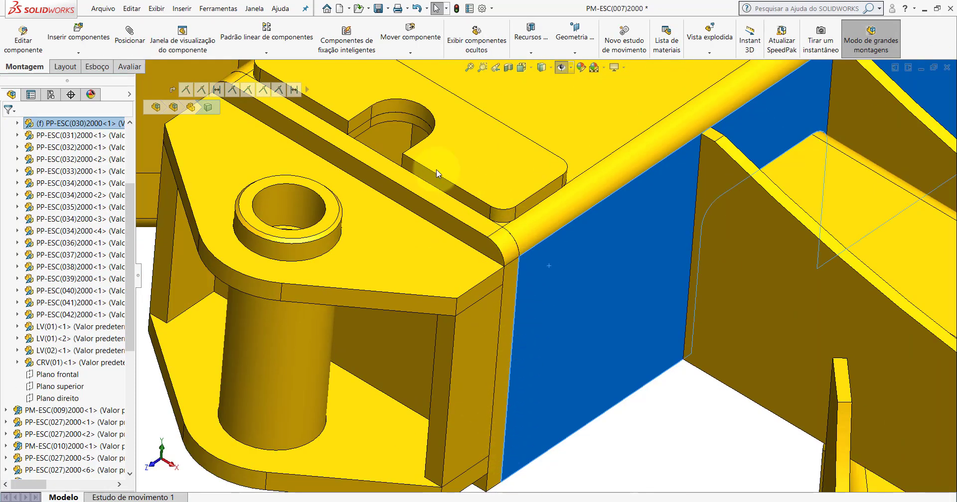
scroll(577, 427, up, 3)
scroll(551, 288, down, 3)
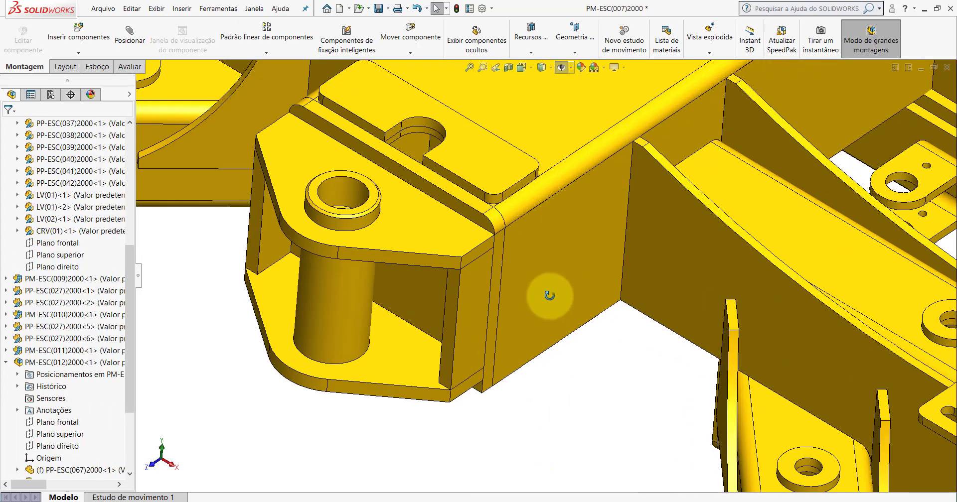
middle_drag(551, 289, 491, 6)
middle_drag(471, 265, 485, 288)
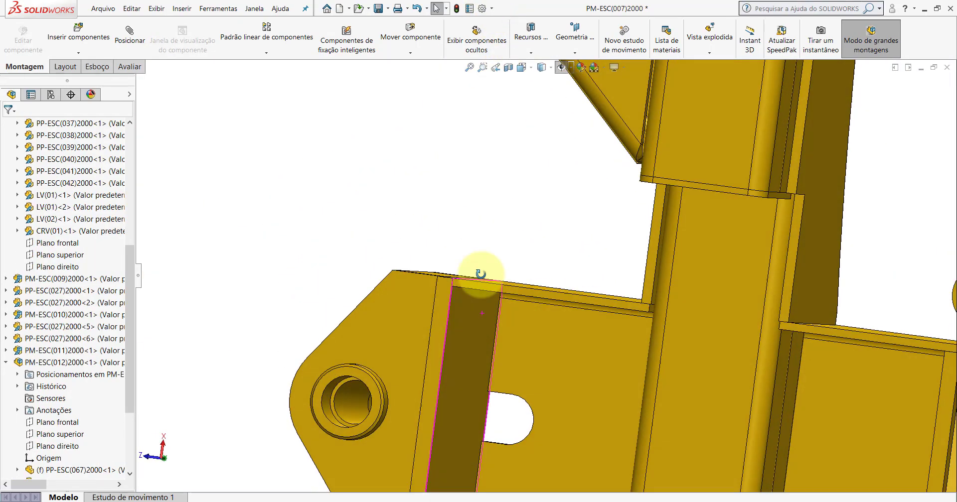
scroll(507, 314, up, 3)
mouse_move(523, 335)
middle_down()
mouse_move(534, 252)
mouse_move(536, 431)
mouse_move(498, 337)
middle_up()
scroll(534, 252, down, 3)
scroll(498, 338, down, 3)
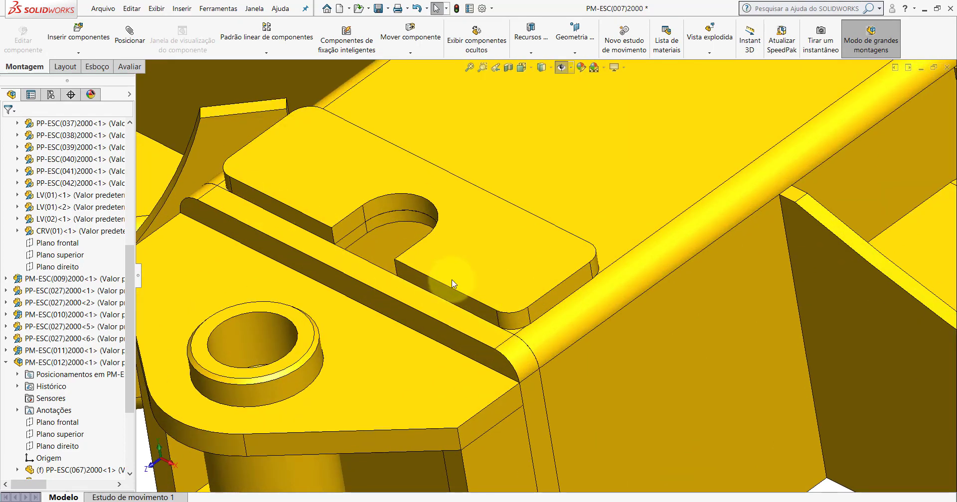
scroll(578, 363, up, 3)
scroll(578, 362, down, 3)
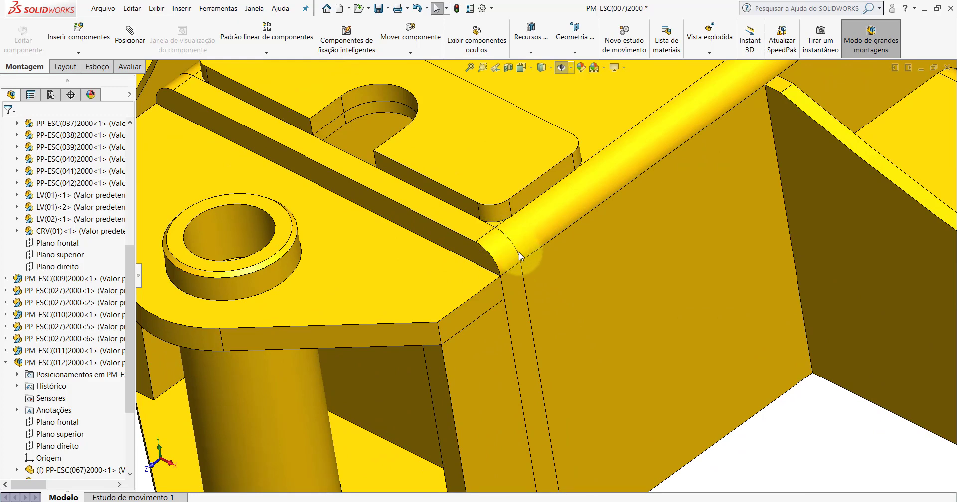
scroll(558, 319, up, 3)
scroll(583, 339, down, 3)
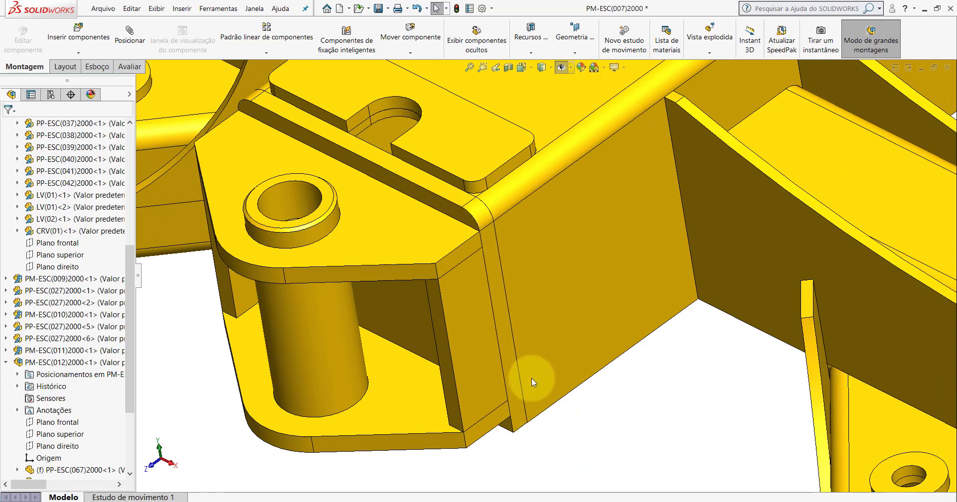
click(522, 67)
click(573, 93)
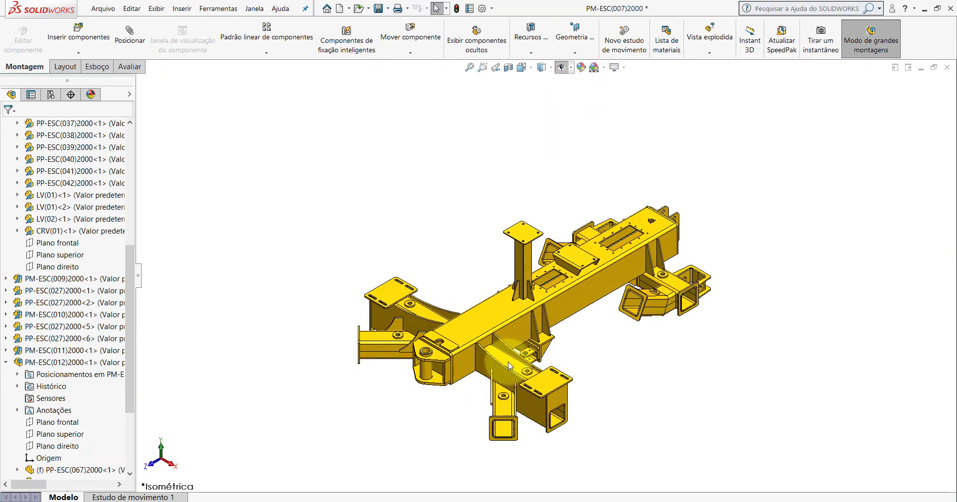
scroll(509, 366, down, 2)
scroll(471, 364, down, 4)
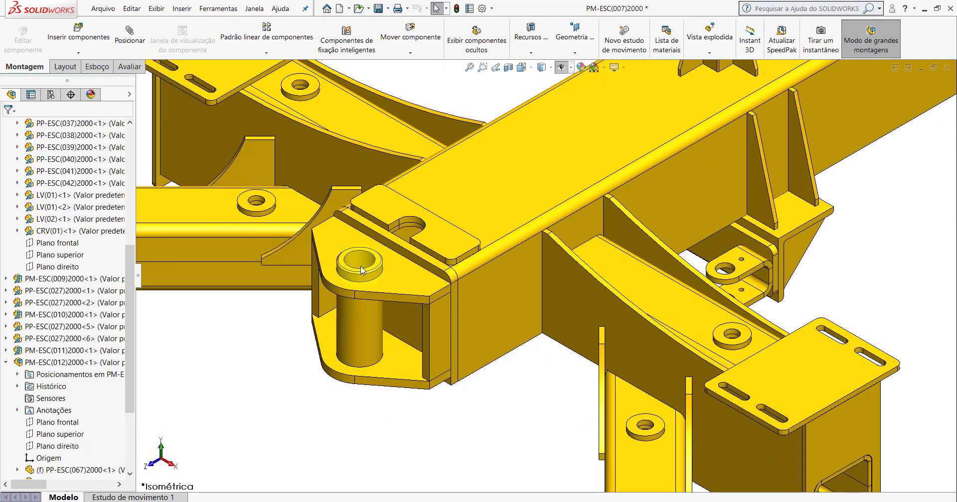
scroll(361, 270, up, 1)
scroll(498, 239, up, 3)
scroll(498, 259, down, 2)
scroll(481, 306, down, 1)
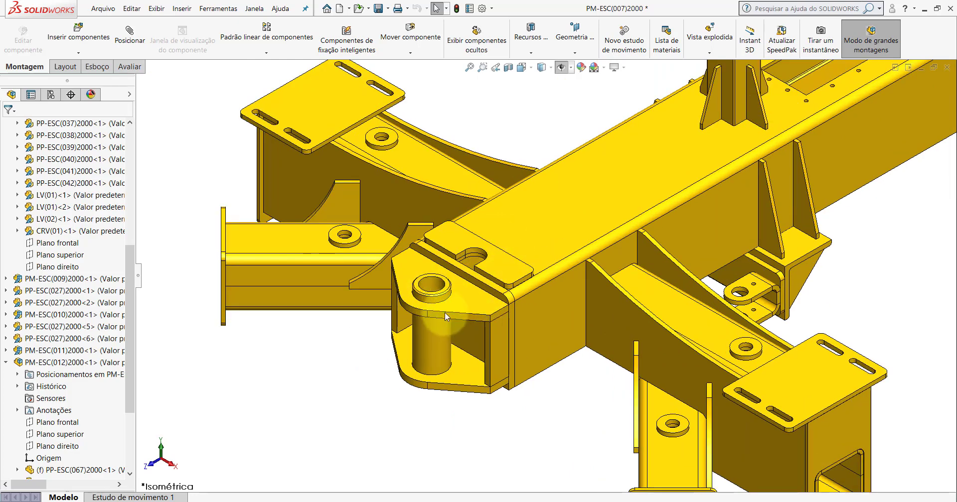
Collapse the working assembly's tree to its top-level components
drag(126, 298, 132, 150)
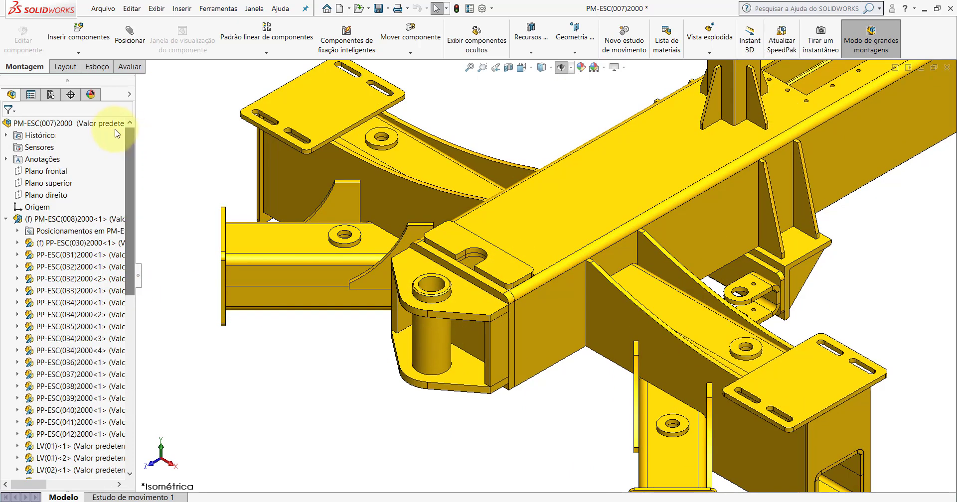
right_click(111, 129)
click(167, 416)
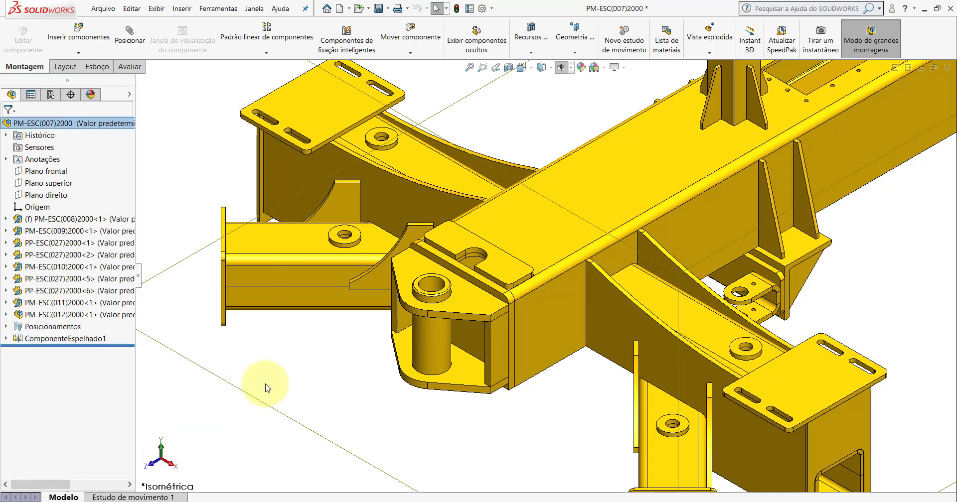
scroll(499, 319, up, 2)
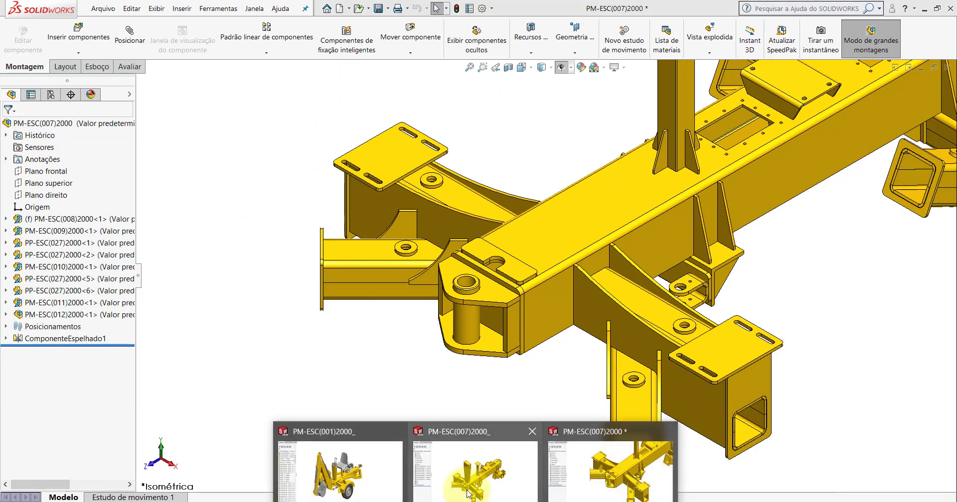
Switch to the other PM-ESC(007)2000 window and show the whole frame in Isometric view
click(470, 459)
scroll(501, 291, up, 3)
scroll(500, 292, down, 3)
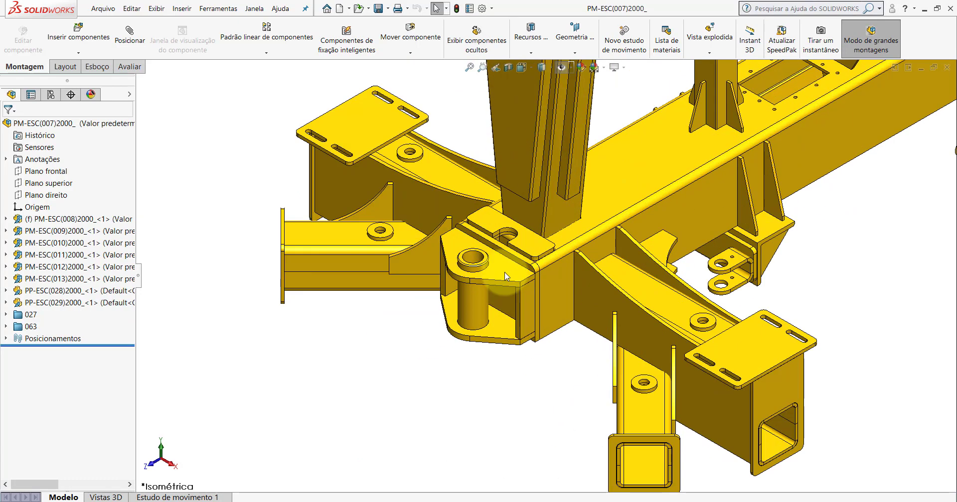
scroll(502, 288, down, 2)
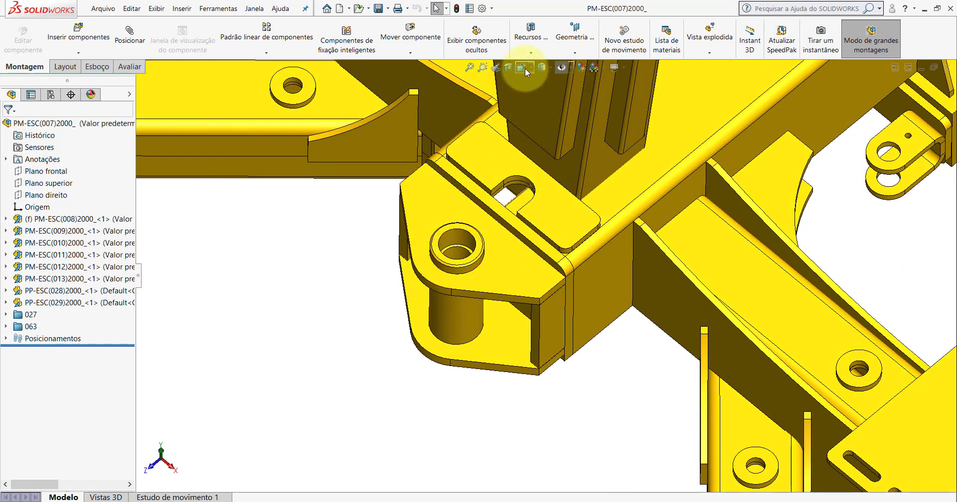
click(524, 68)
click(572, 89)
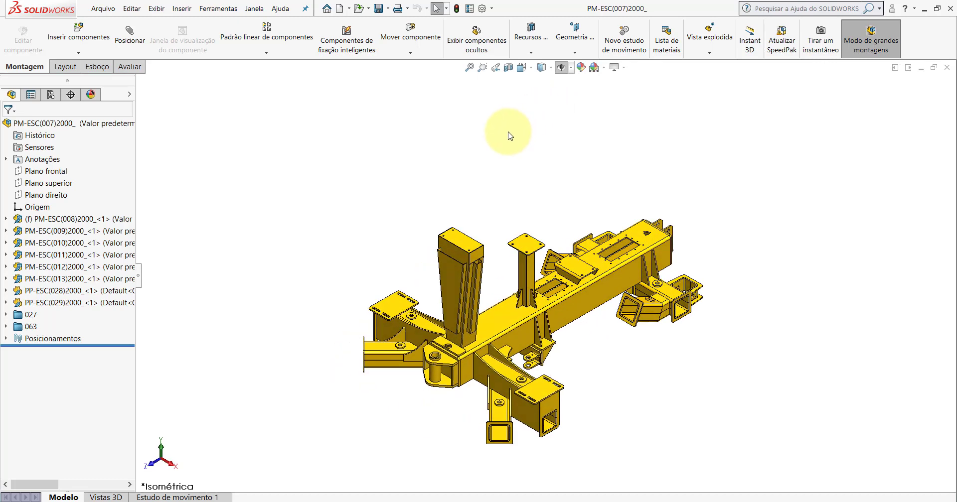
scroll(587, 339, down, 1)
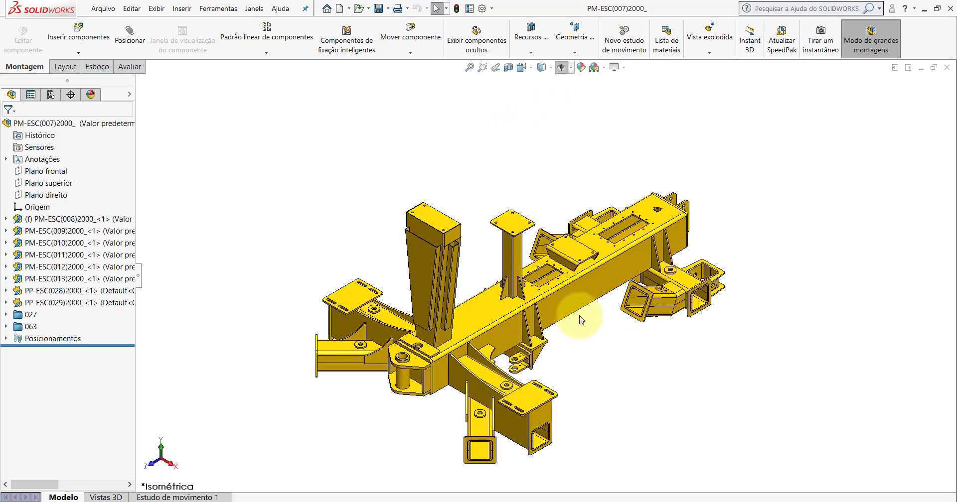
Select PM-ESC(012) and PM-ESC(013) to locate the column, orbit, then switch back
click(59, 269)
click(59, 279)
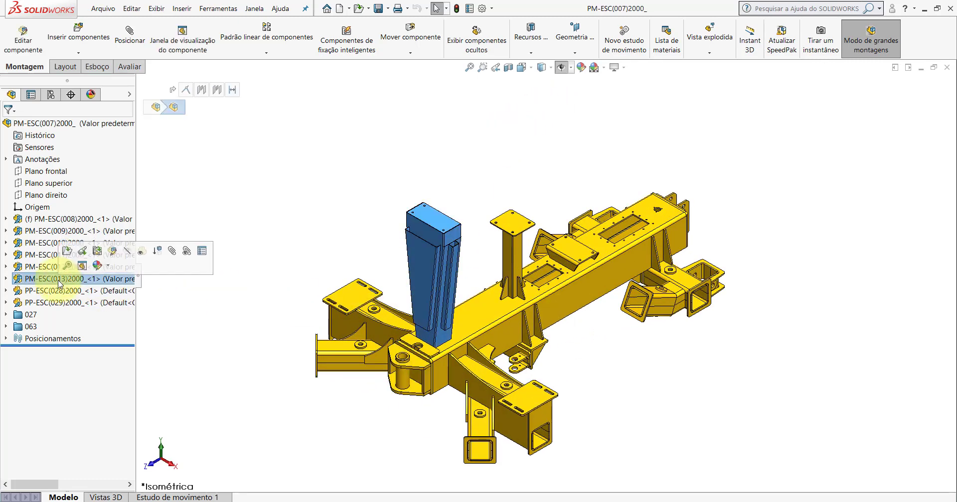
scroll(448, 337, down, 2)
scroll(446, 332, down, 1)
middle_drag(446, 332, 353, 207)
click(354, 208)
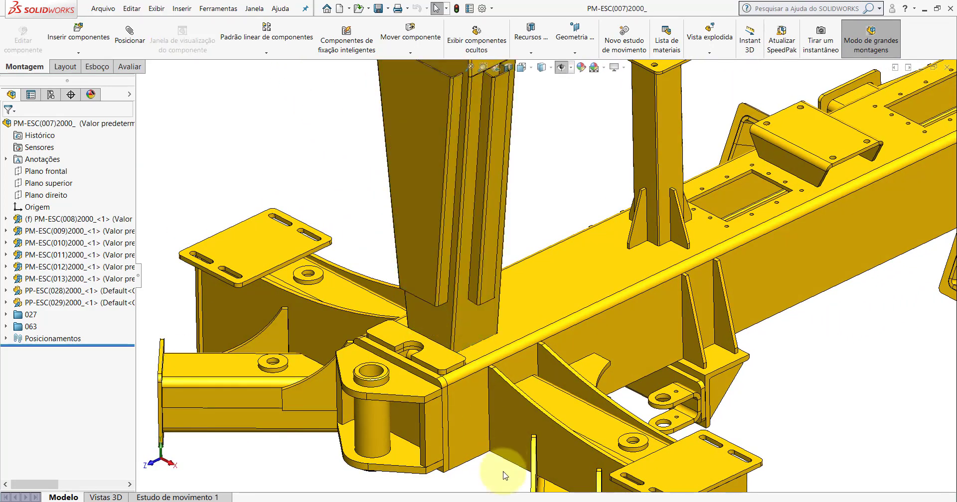
click(585, 474)
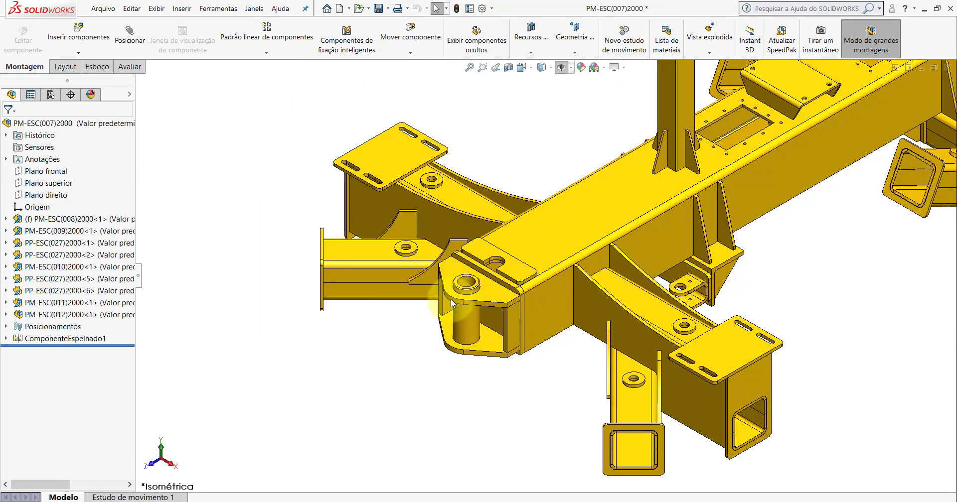
Insert the PM-ESC(013)2000 column file and drop it above the frame
click(78, 37)
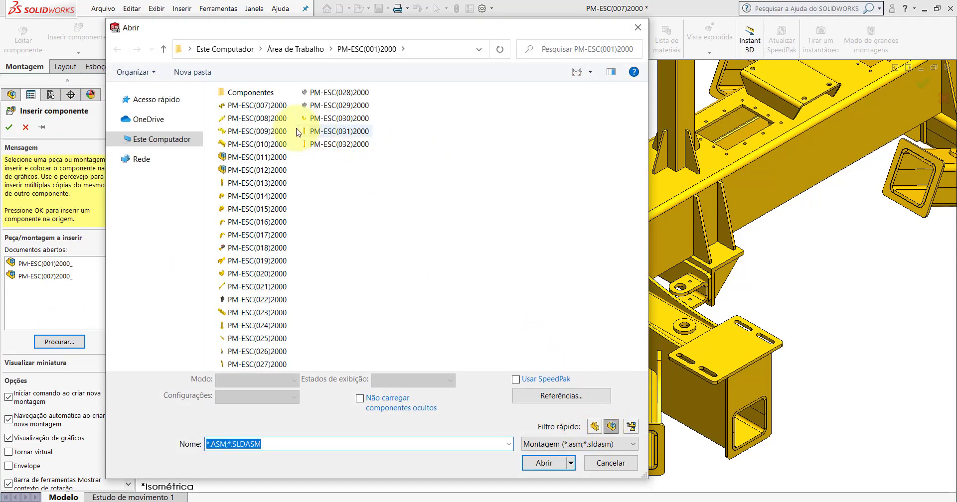
double_click(268, 184)
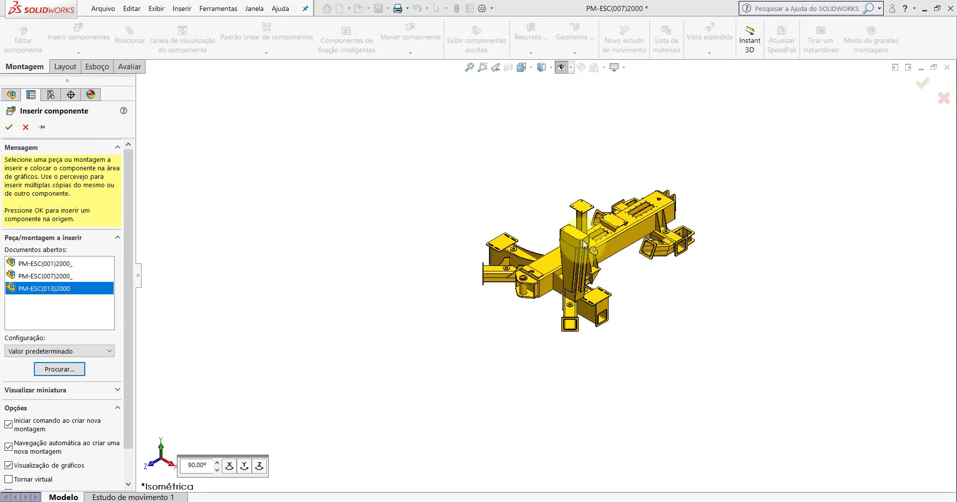
scroll(528, 220, up, 3)
click(438, 195)
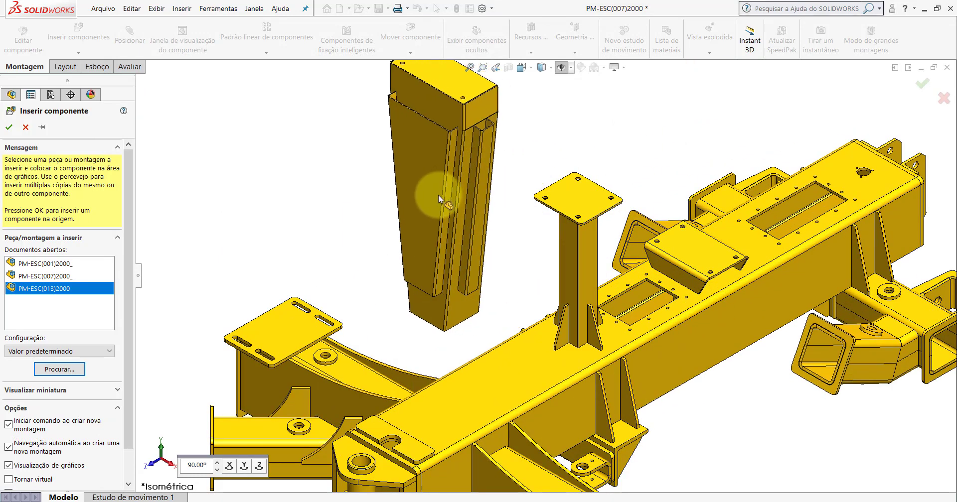
scroll(465, 237, down, 3)
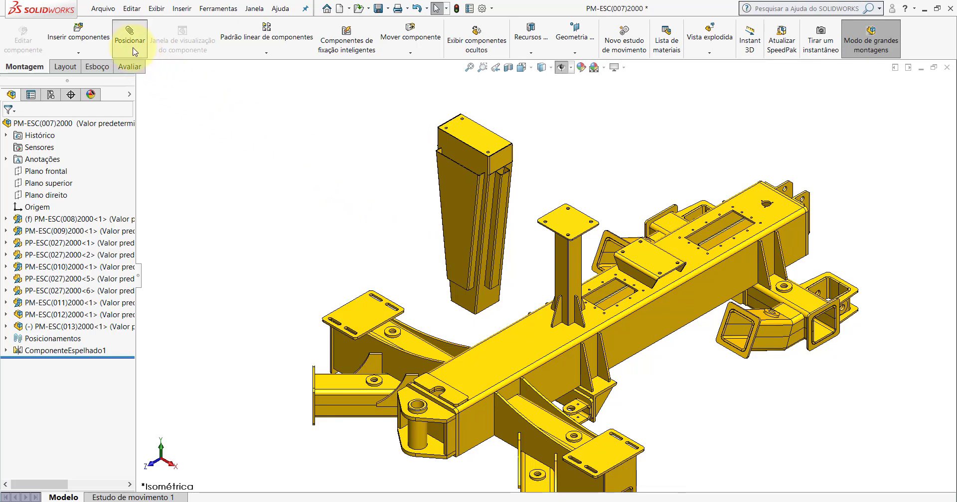
Mate the frame tube face coincident with the column's inner tube face
click(506, 352)
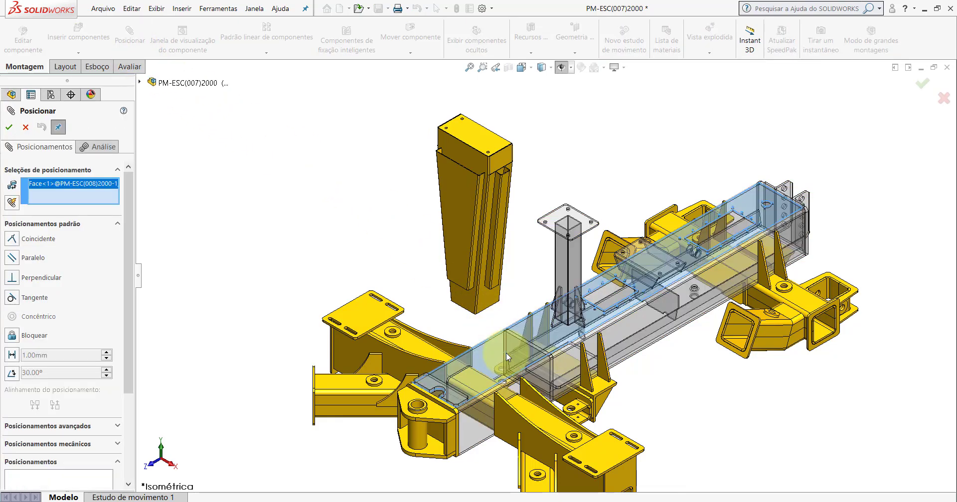
middle_drag(506, 353, 534, 300)
scroll(534, 303, down, 3)
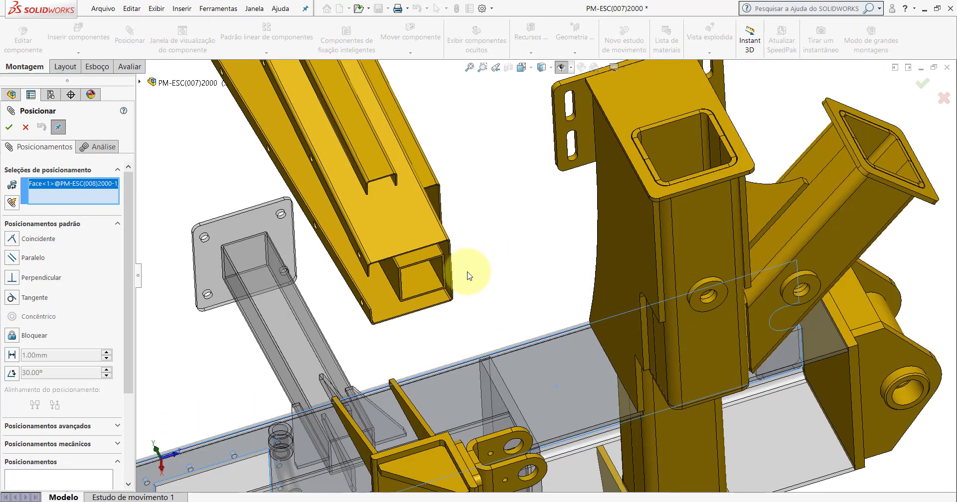
scroll(466, 271, down, 3)
scroll(465, 265, down, 3)
scroll(487, 239, down, 2)
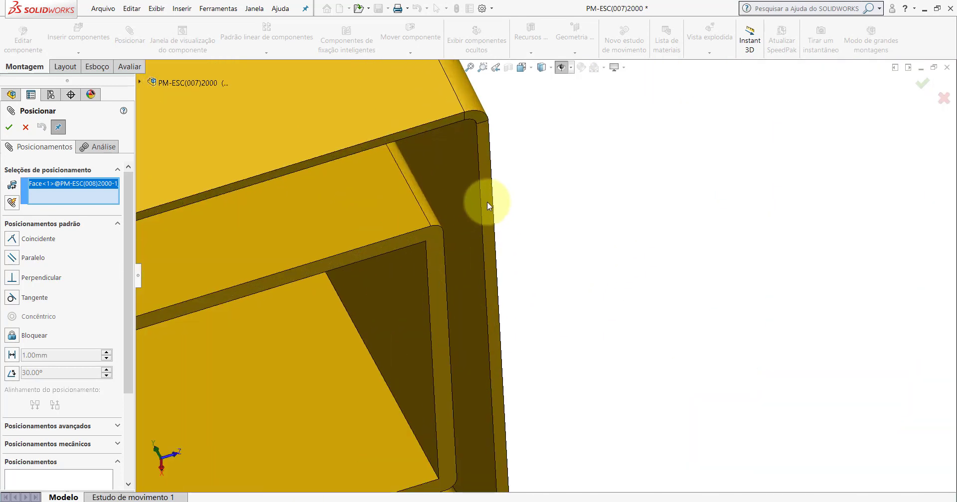
click(438, 255)
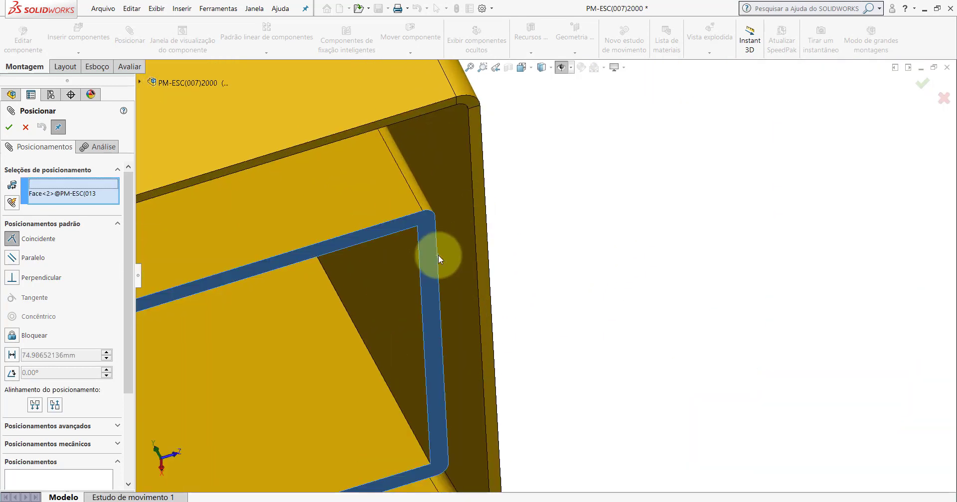
scroll(438, 256, up, 3)
scroll(447, 259, up, 2)
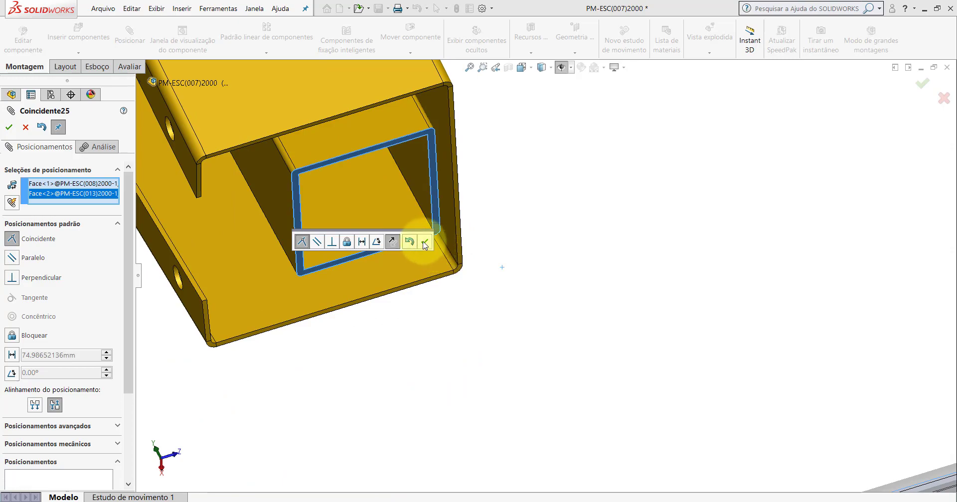
click(424, 244)
Show reference planes and make the column and frame right planes coincident
scroll(465, 246, up, 5)
mouse_move(465, 246)
middle_down()
mouse_move(450, 313)
mouse_move(342, 410)
middle_up()
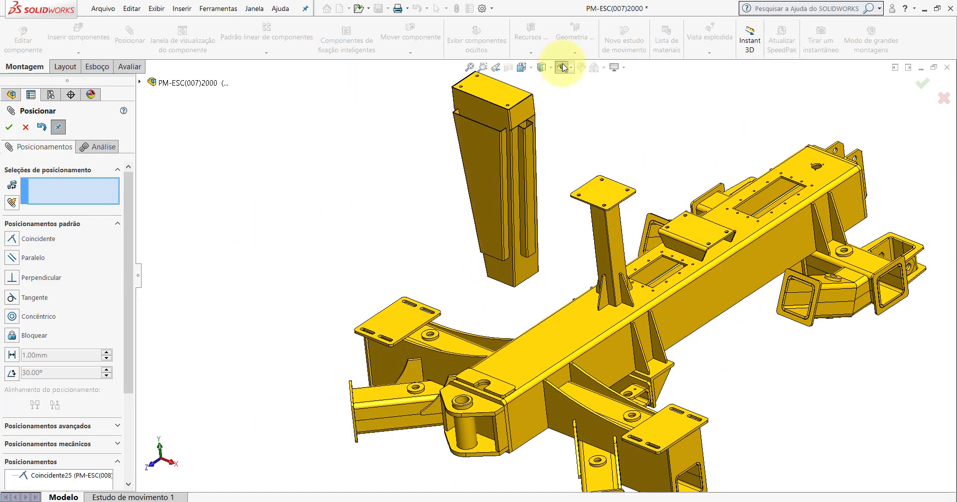
click(562, 68)
scroll(542, 354, down, 4)
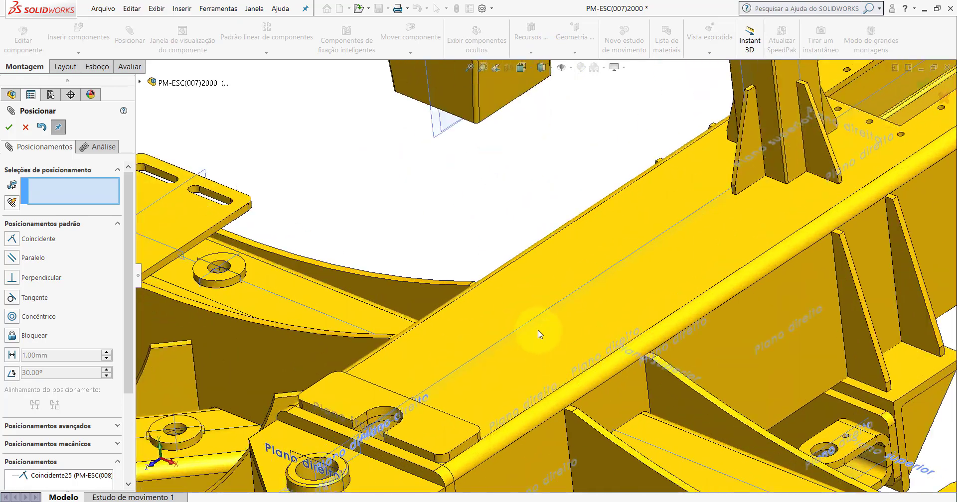
click(531, 325)
scroll(533, 267, up, 3)
scroll(517, 171, up, 3)
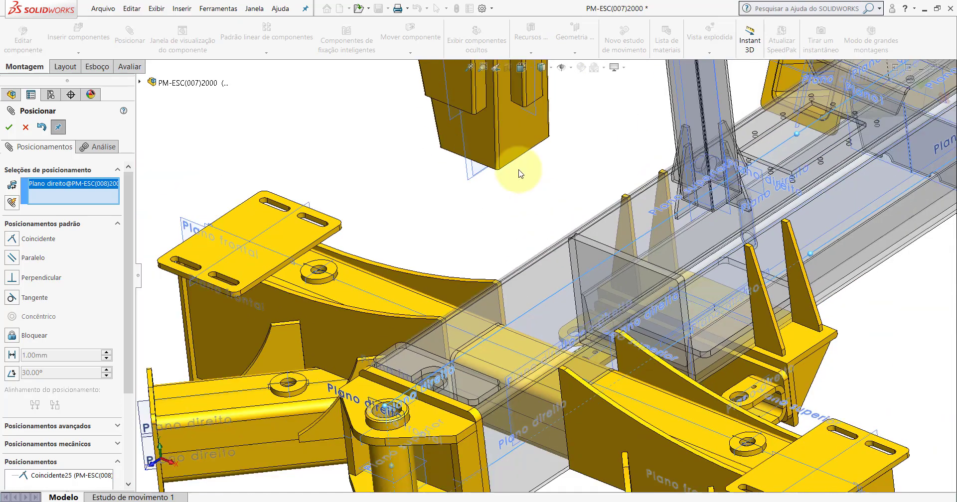
scroll(491, 149, down, 2)
scroll(490, 144, down, 2)
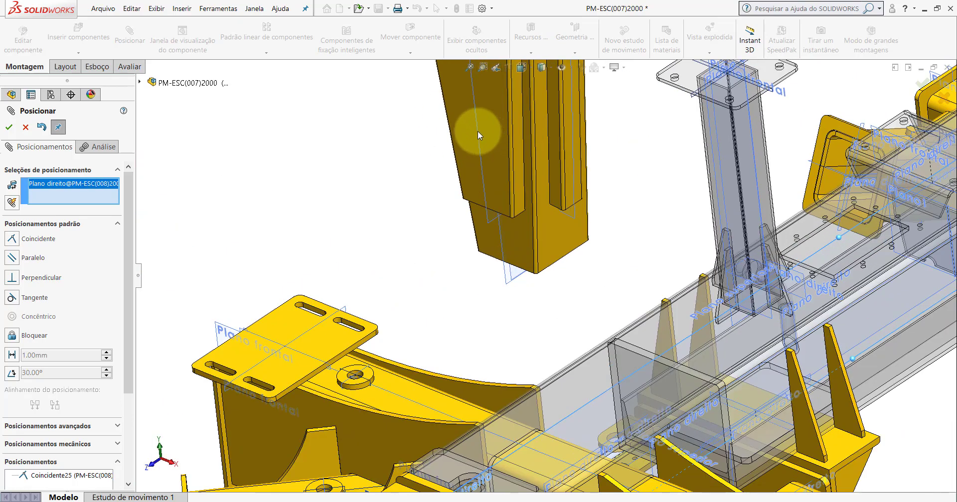
click(477, 130)
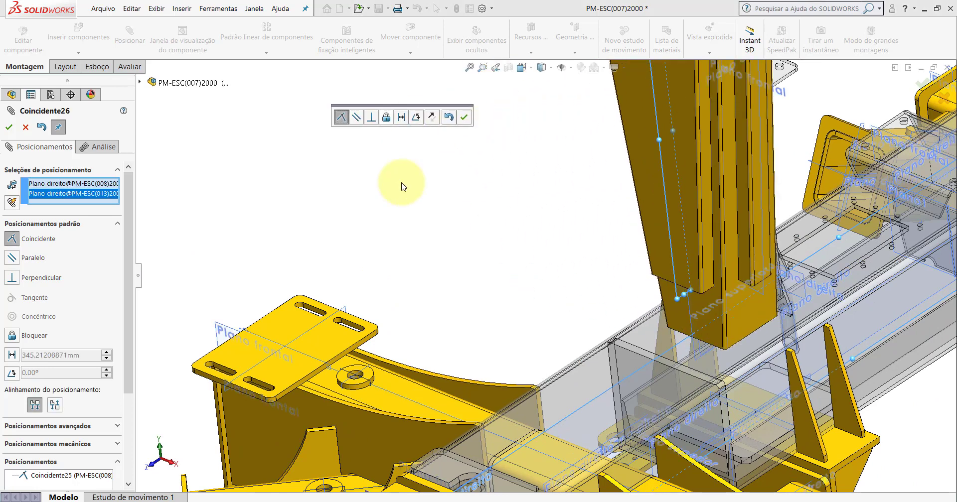
click(464, 117)
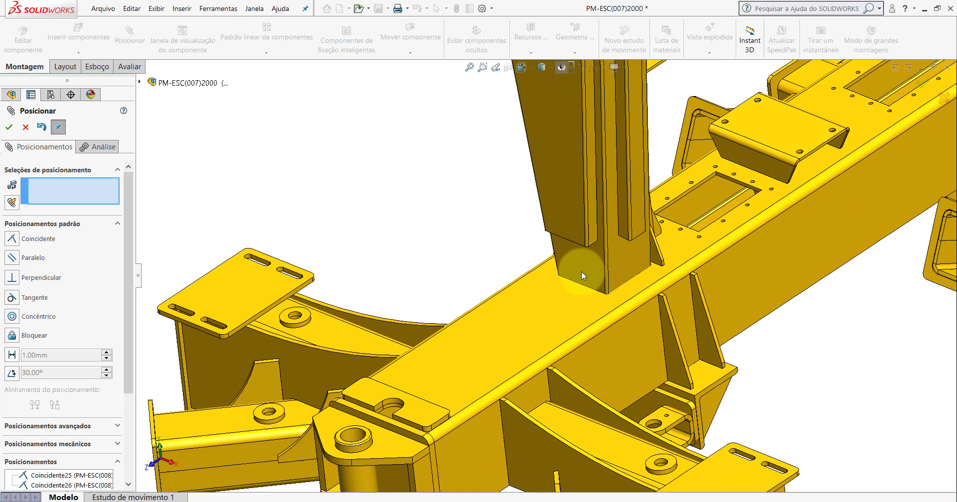
Select the column's side face and the matching frame side face for a coincident mate
click(561, 253)
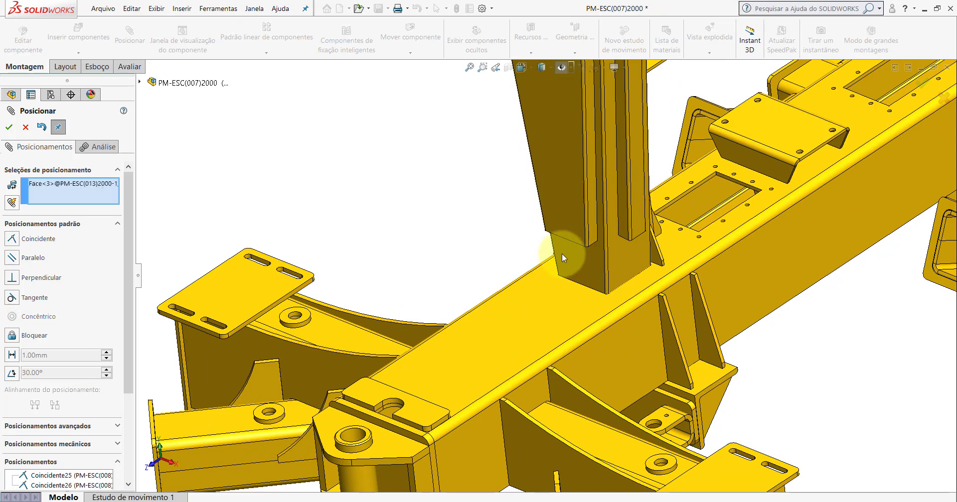
scroll(561, 254, up, 3)
mouse_move(559, 262)
middle_down()
mouse_move(525, 255)
mouse_move(459, 342)
middle_up()
scroll(469, 325, down, 2)
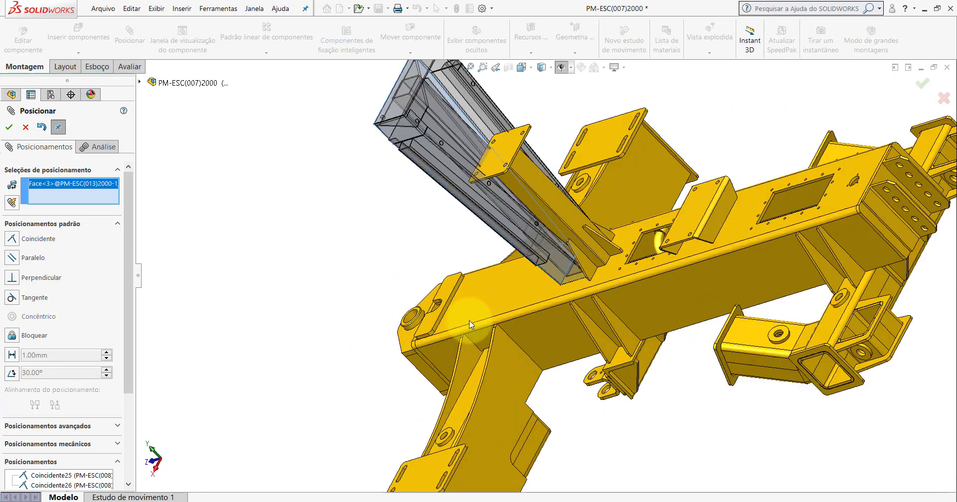
scroll(474, 303, down, 2)
scroll(444, 269, down, 2)
click(445, 269)
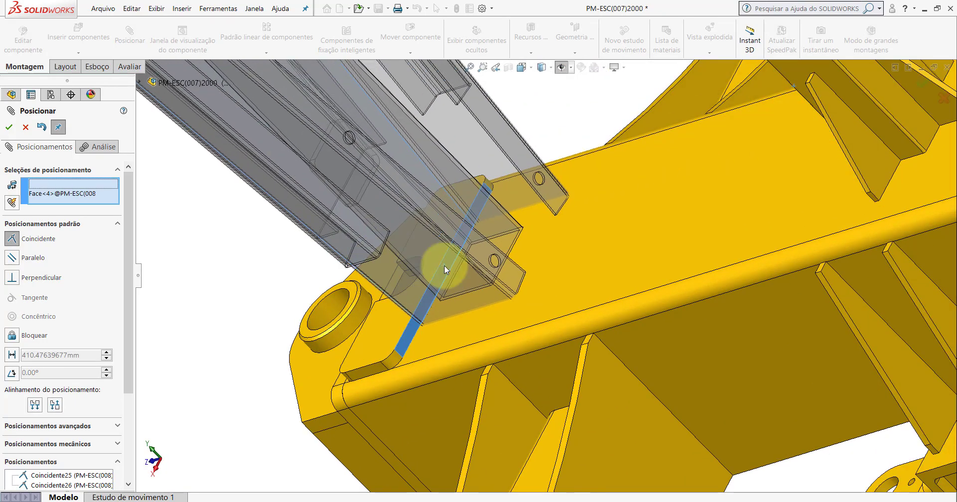
Accept the coincident side-face mate and end the mating session
click(432, 252)
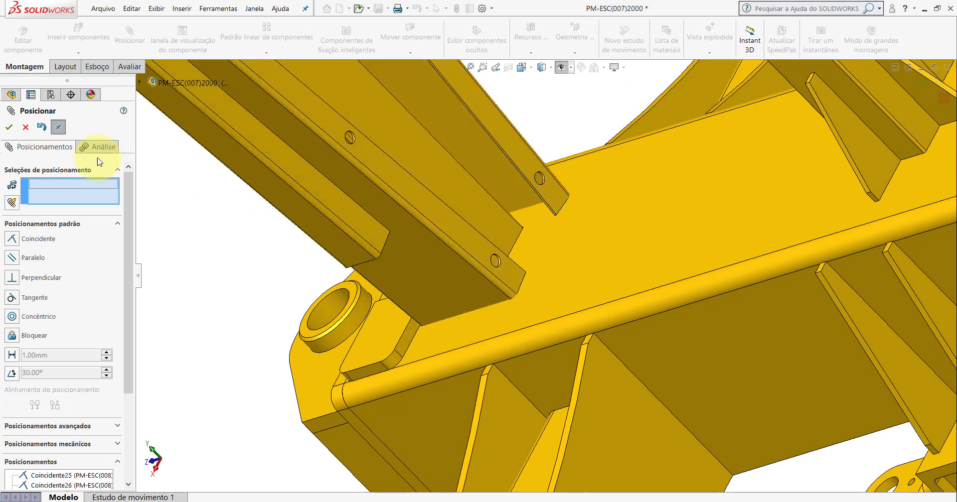
key(Escape)
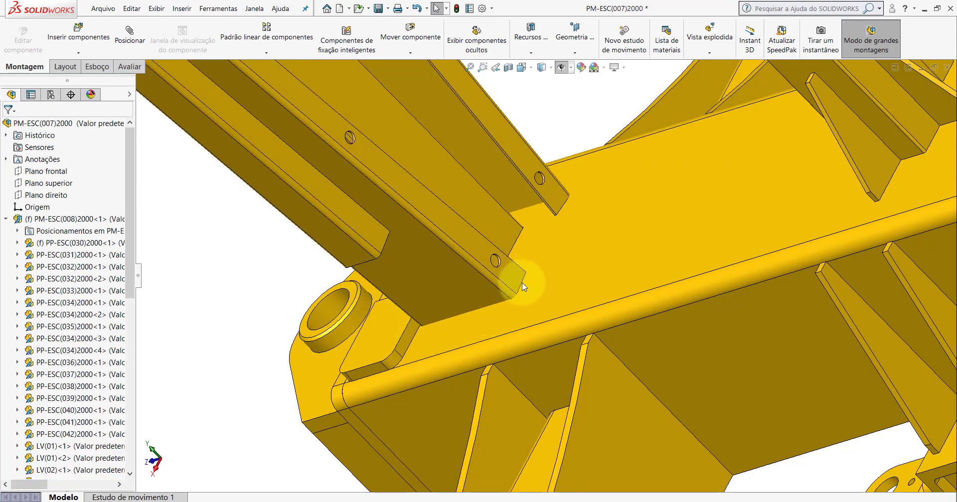
mouse_move(522, 287)
middle_down()
mouse_move(506, 278)
mouse_move(497, 348)
mouse_move(507, 295)
middle_up()
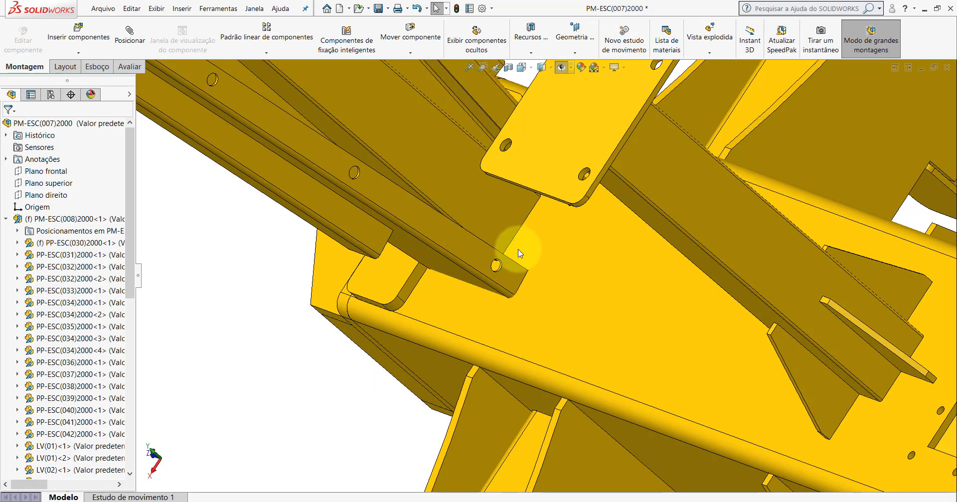
middle_drag(518, 254, 513, 278)
Orbit around the frame to check the PM-ESC(013) column stands upright on the beam
scroll(398, 225, down, 3)
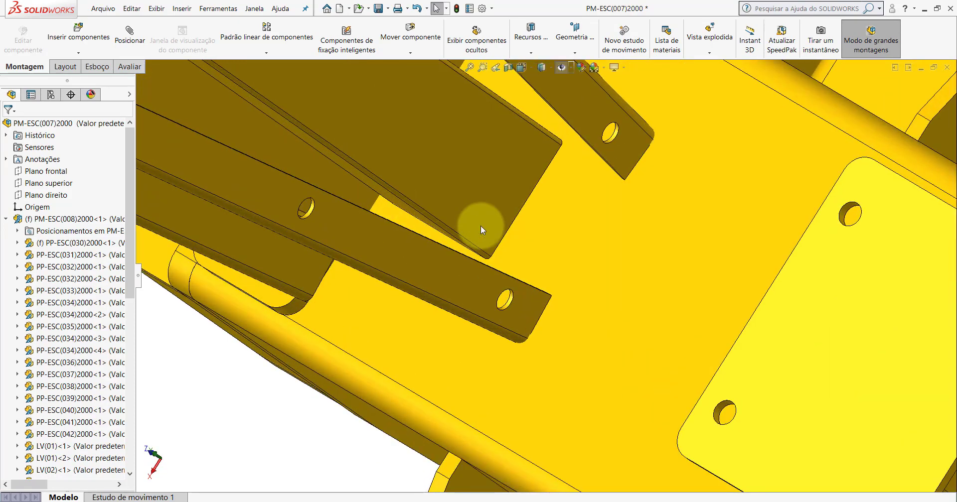
scroll(543, 129, up, 3)
mouse_move(553, 203)
middle_down()
mouse_move(495, 228)
mouse_move(515, 160)
mouse_move(576, 112)
mouse_move(592, 186)
mouse_move(581, 186)
mouse_move(551, 141)
mouse_move(481, 121)
mouse_move(468, 158)
mouse_move(488, 192)
mouse_move(527, 154)
mouse_move(619, 149)
mouse_move(543, 305)
middle_up()
mouse_move(456, 322)
middle_down()
mouse_move(378, 276)
mouse_move(343, 337)
mouse_move(483, 344)
mouse_move(466, 337)
mouse_move(463, 411)
middle_up()
scroll(482, 344, down, 2)
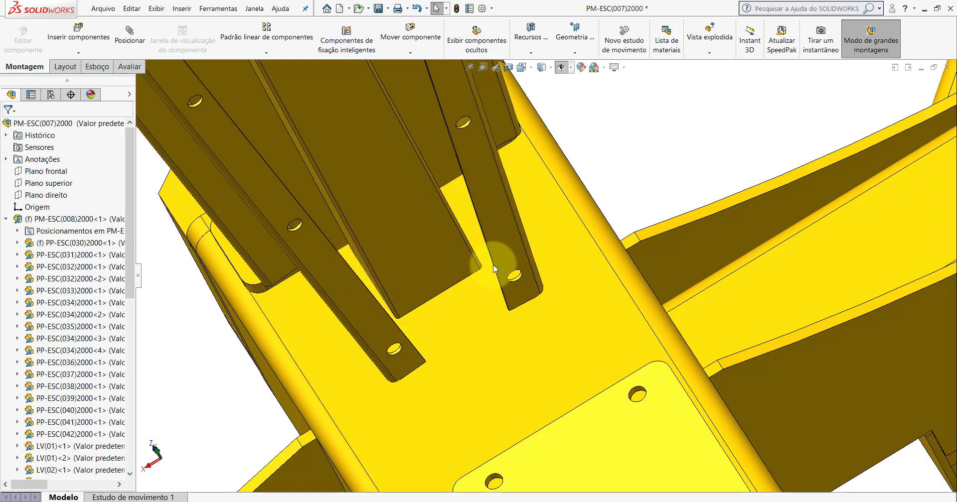
scroll(493, 269, up, 3)
middle_drag(492, 264, 500, 237)
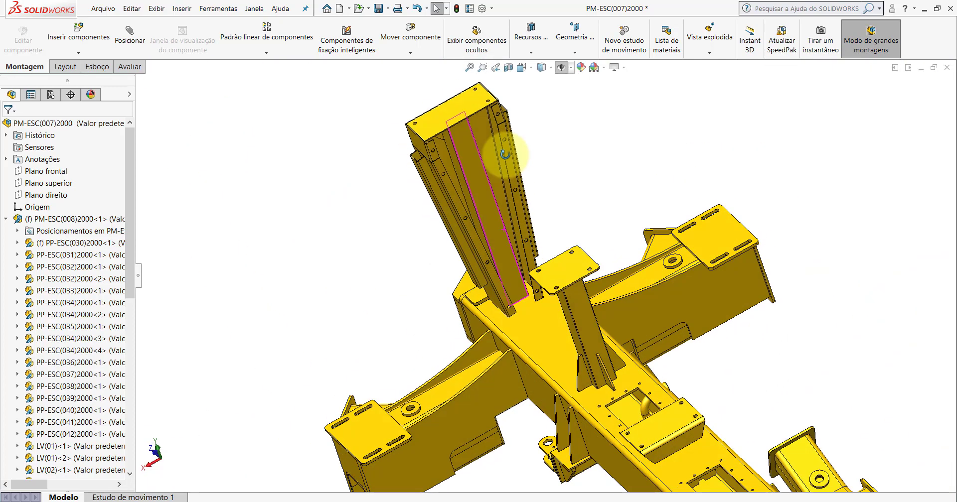
mouse_move(505, 155)
middle_down()
mouse_move(519, 111)
mouse_move(573, 117)
middle_up()
Apply the Isometric view and collapse the assembly tree to its top-level items
click(522, 67)
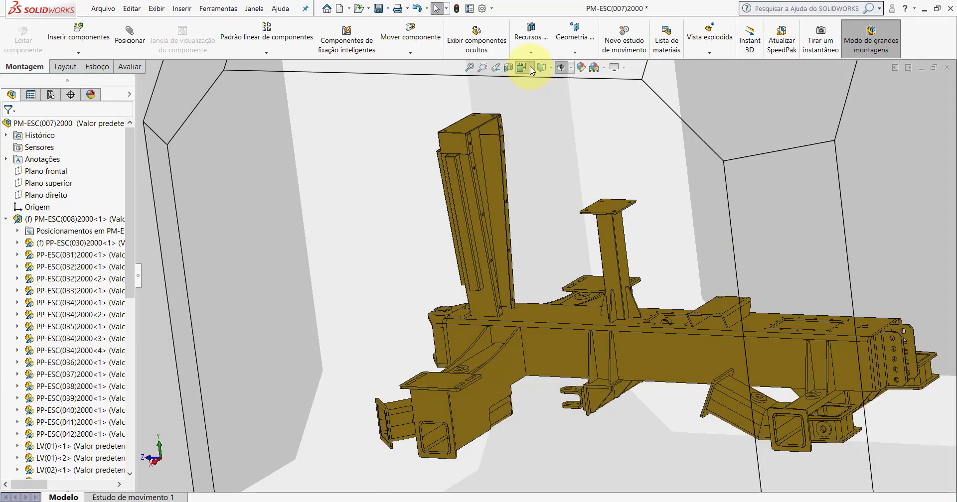
click(571, 99)
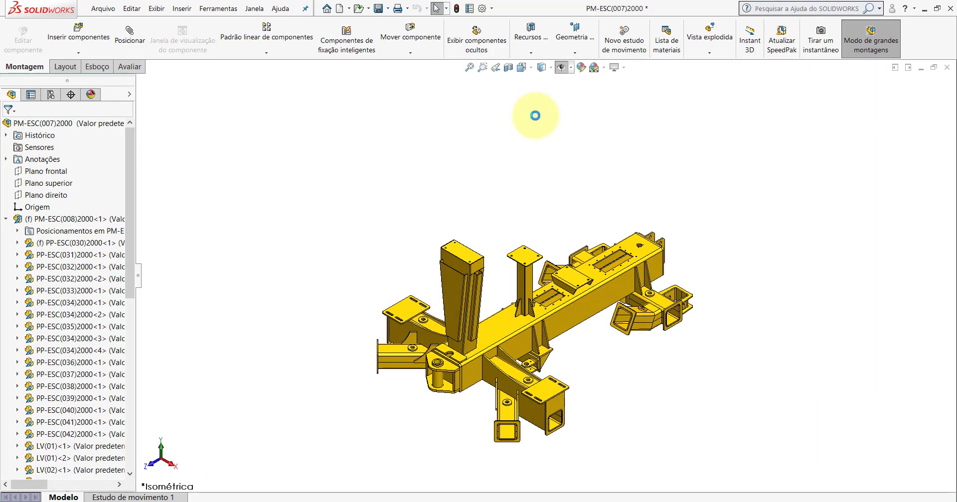
right_click(98, 125)
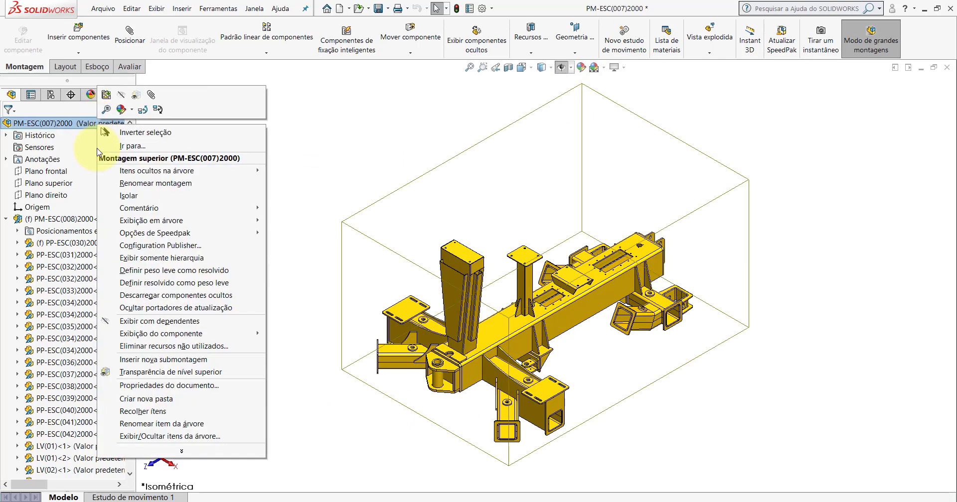
click(148, 414)
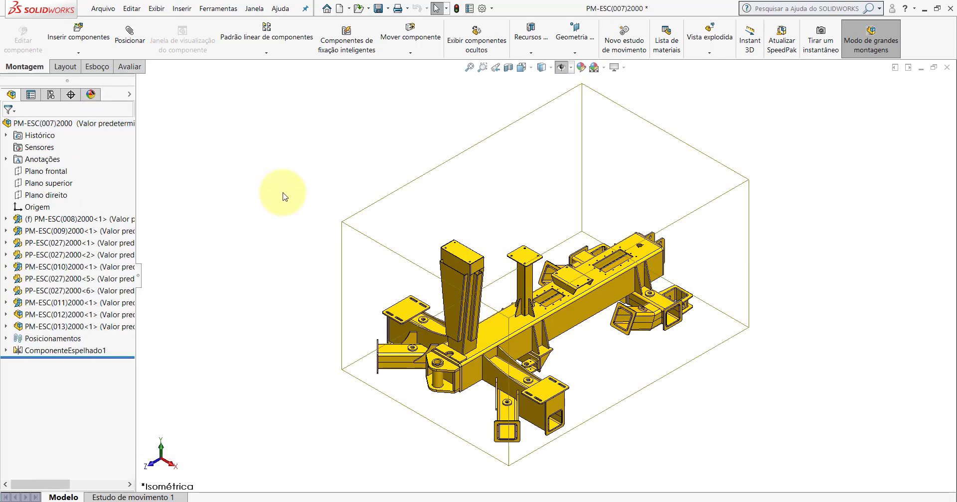
scroll(506, 350, down, 3)
scroll(506, 351, up, 2)
scroll(505, 350, up, 1)
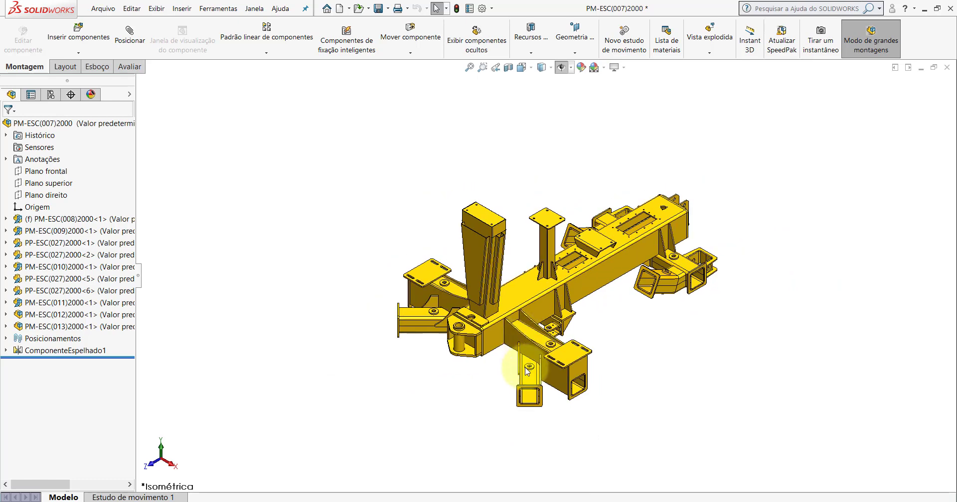
In the reference PM-ESC(007)2000_ assembly, select the PM-ESC(013) and PP-ESC(028) components in isometric view
click(486, 474)
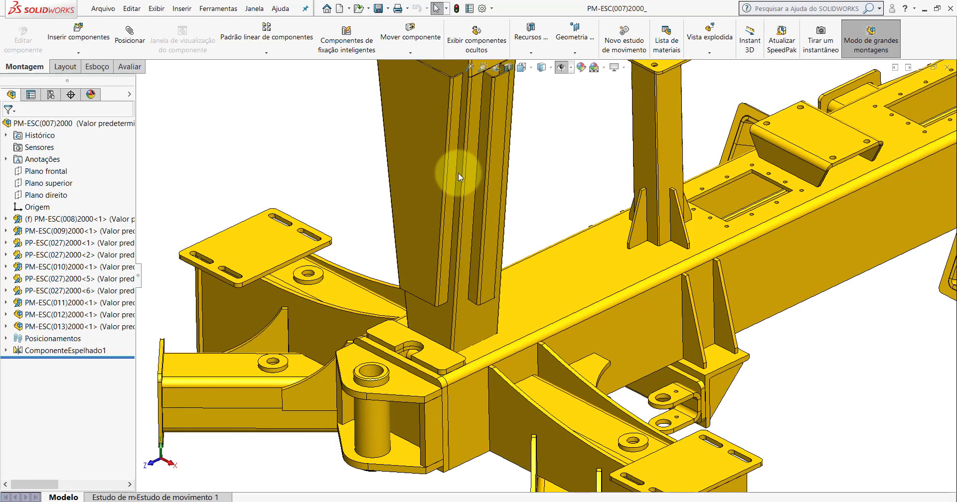
click(78, 279)
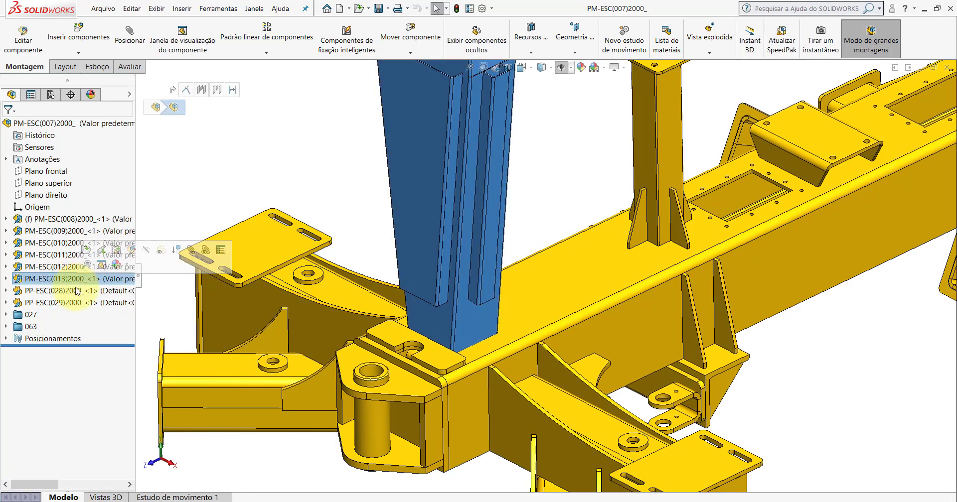
click(78, 291)
scroll(648, 234, up, 3)
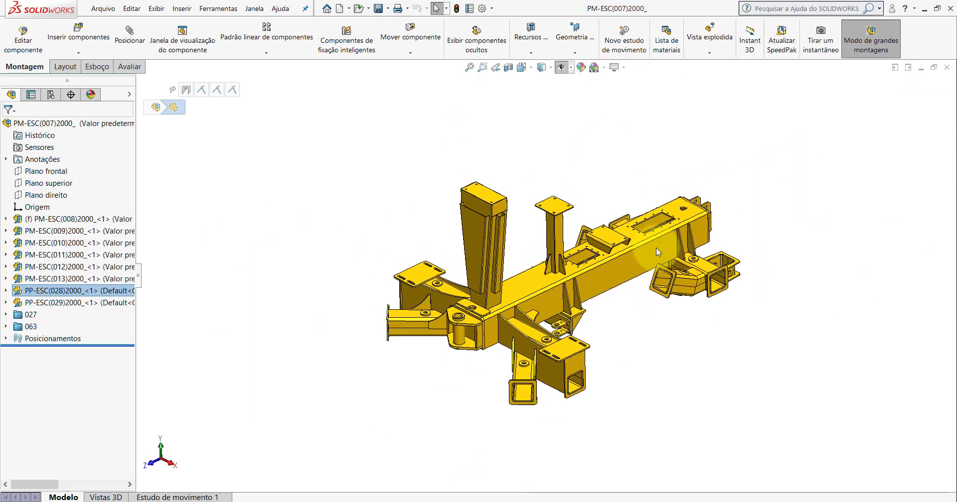
middle_drag(656, 247, 478, 288)
key(ctrl+7)
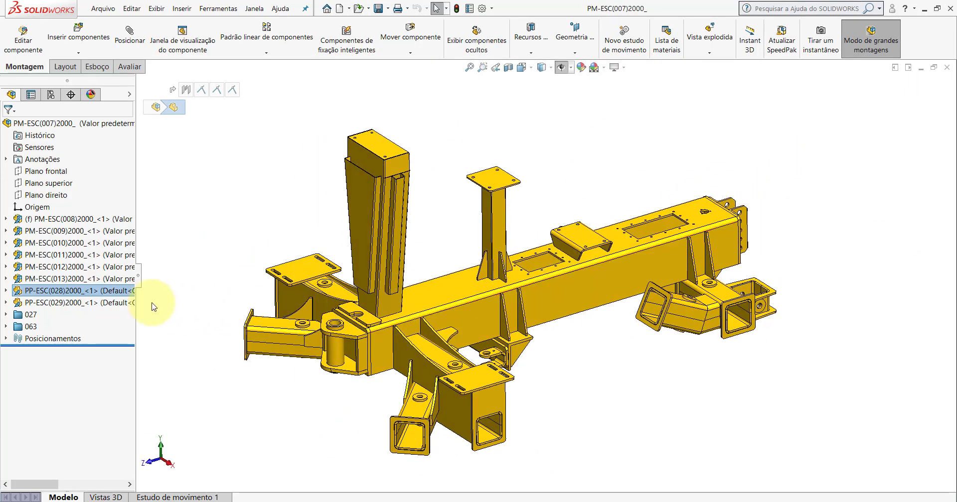
Zoom to the PP-ESC(028) component and orbit around the blue block inside the frame
right_click(44, 294)
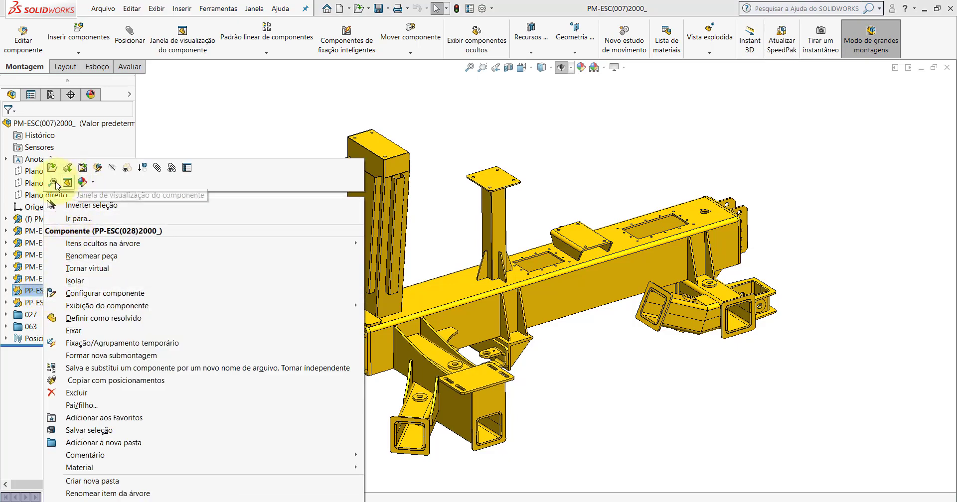
click(56, 183)
mouse_move(427, 207)
middle_down()
mouse_move(498, 253)
mouse_move(534, 259)
middle_up()
scroll(568, 350, up, 5)
scroll(474, 255, down, 10)
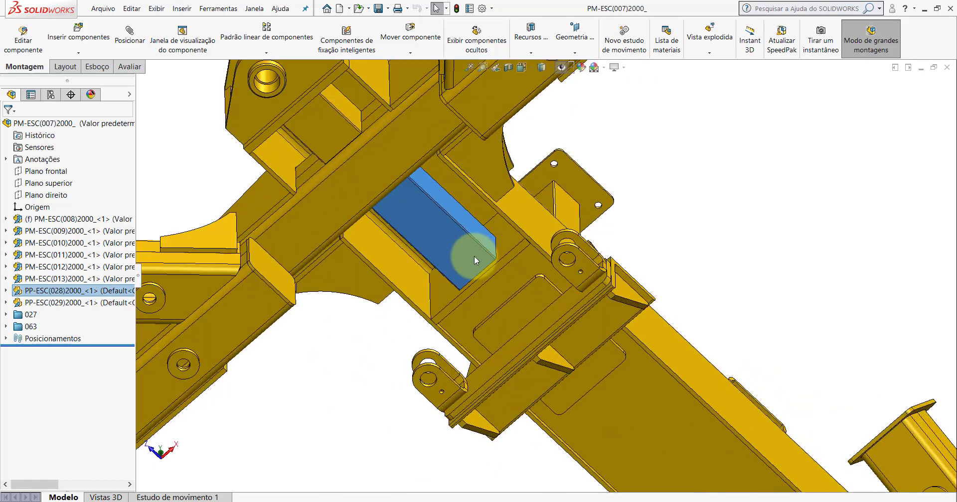
mouse_move(474, 256)
middle_down()
mouse_move(502, 293)
mouse_move(455, 337)
mouse_move(391, 241)
mouse_move(412, 218)
mouse_move(396, 228)
mouse_move(406, 256)
middle_up()
scroll(444, 271, down, 5)
scroll(451, 275, down, 3)
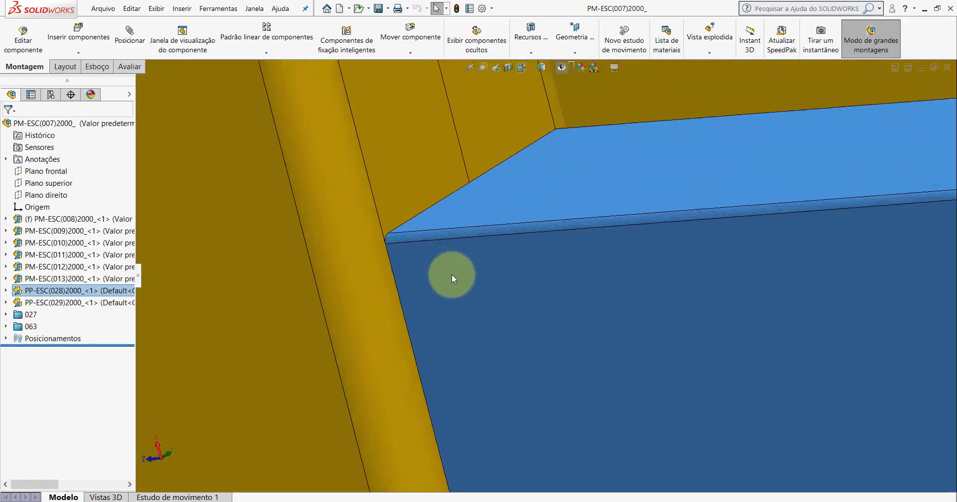
scroll(452, 278, up, 5)
scroll(530, 280, up, 3)
middle_drag(534, 281, 540, 286)
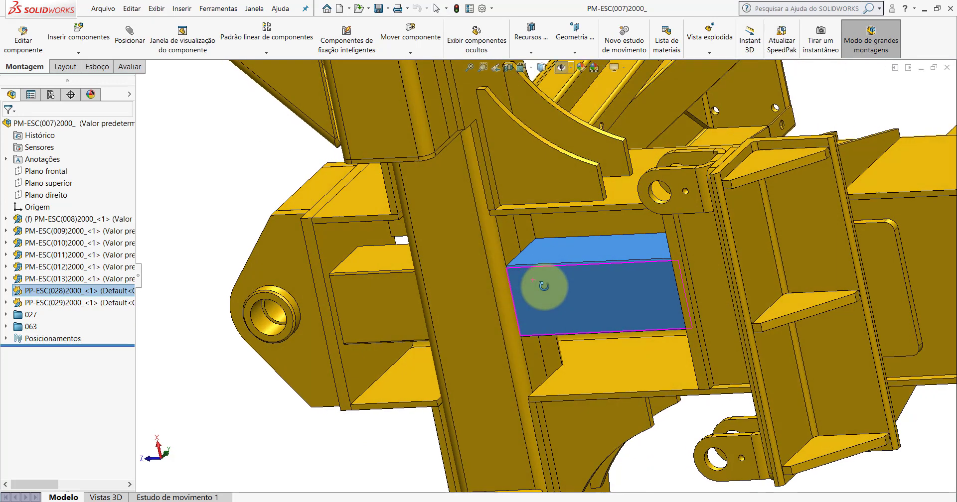
Clear the selection and return to the working PM-ESC(007)2000 assembly
click(380, 294)
click(260, 401)
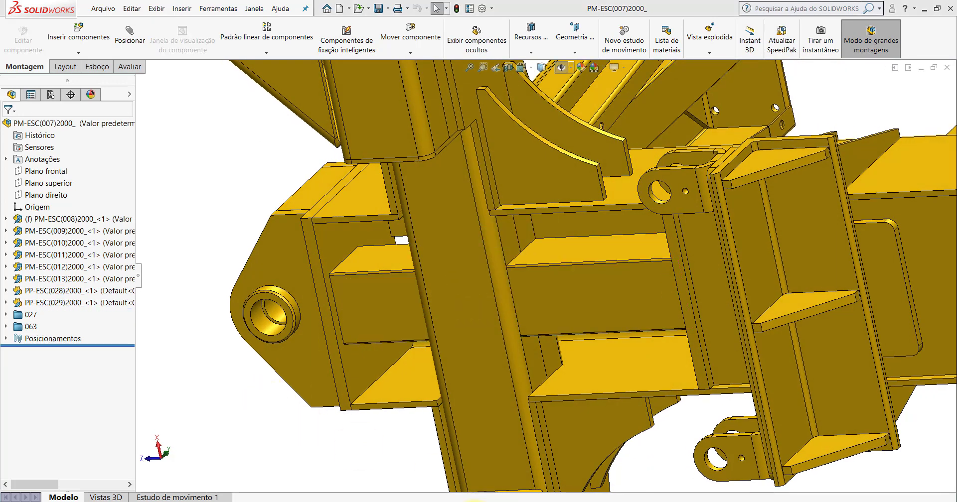
click(580, 471)
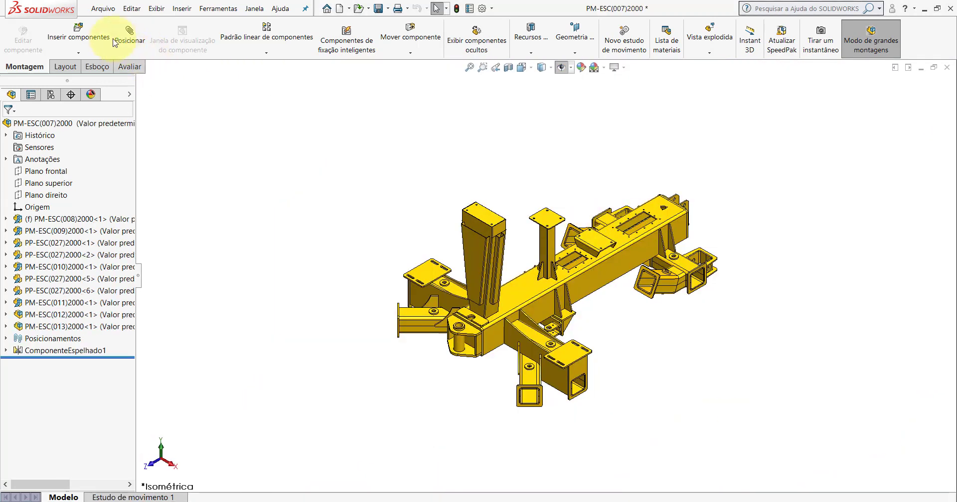
Insert the PP-ESC(028)2000 part, browsing with the Part (Peça) file filter
click(76, 28)
click(78, 343)
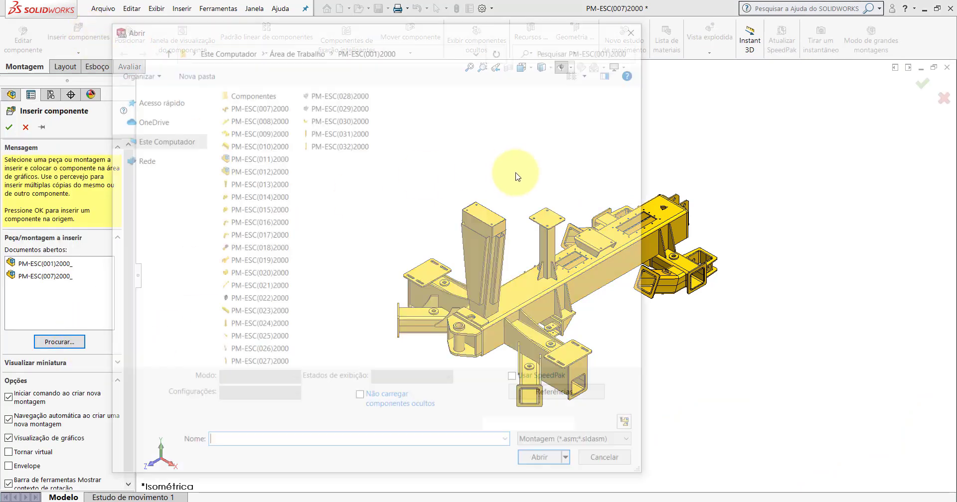
click(595, 427)
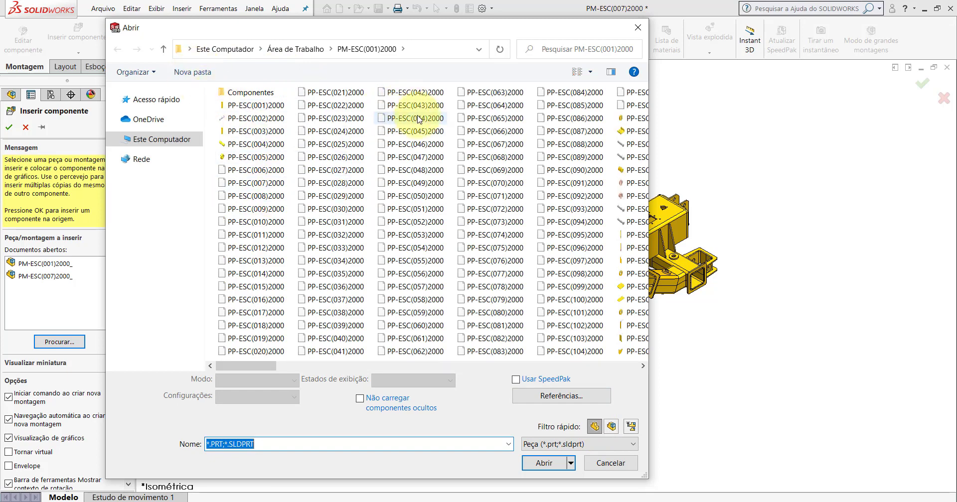
double_click(338, 186)
scroll(568, 309, up, 3)
scroll(573, 304, down, 5)
scroll(513, 269, down, 5)
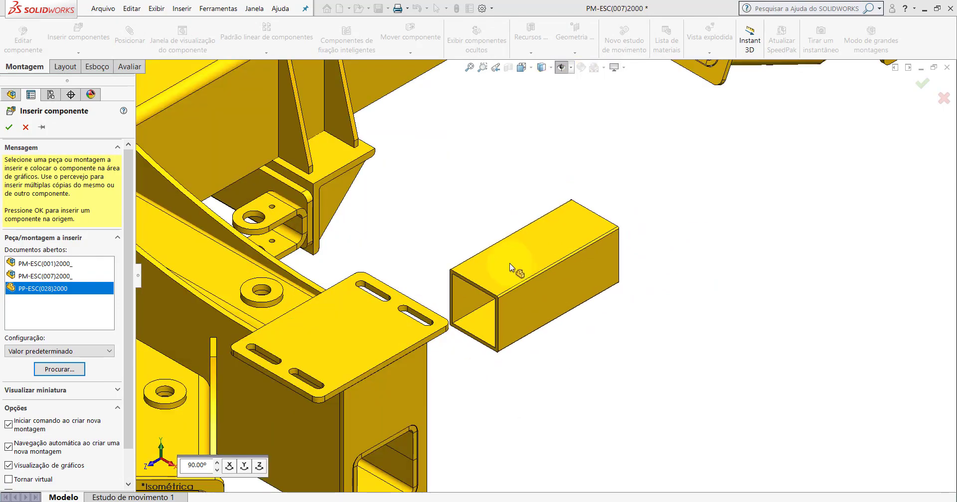
Place the tube in the assembly and drag it close to the frame column
click(465, 248)
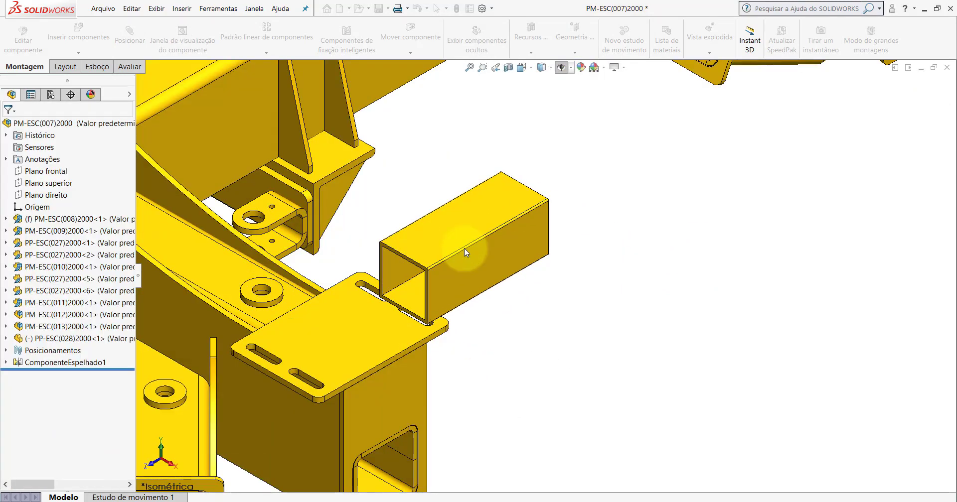
scroll(466, 249, up, 4)
scroll(468, 248, up, 4)
middle_drag(469, 247, 495, 155)
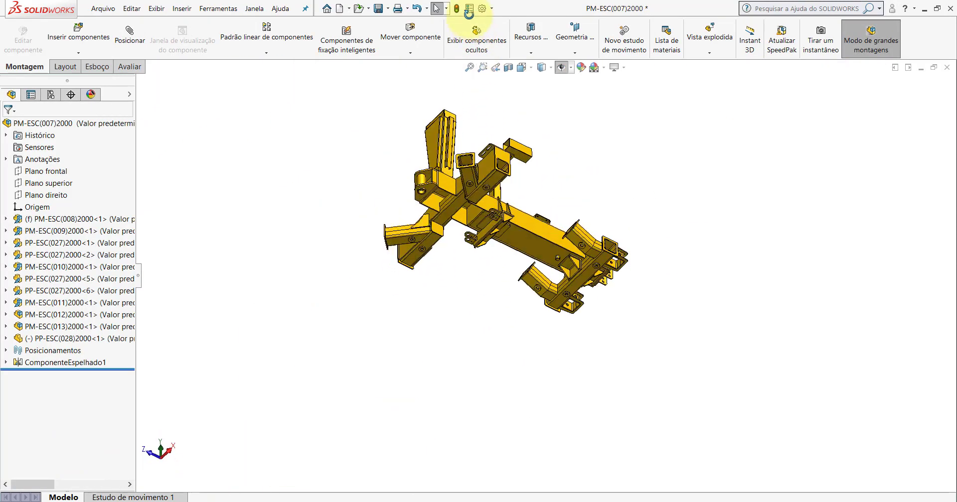
scroll(494, 156, down, 5)
drag(448, 194, 390, 396)
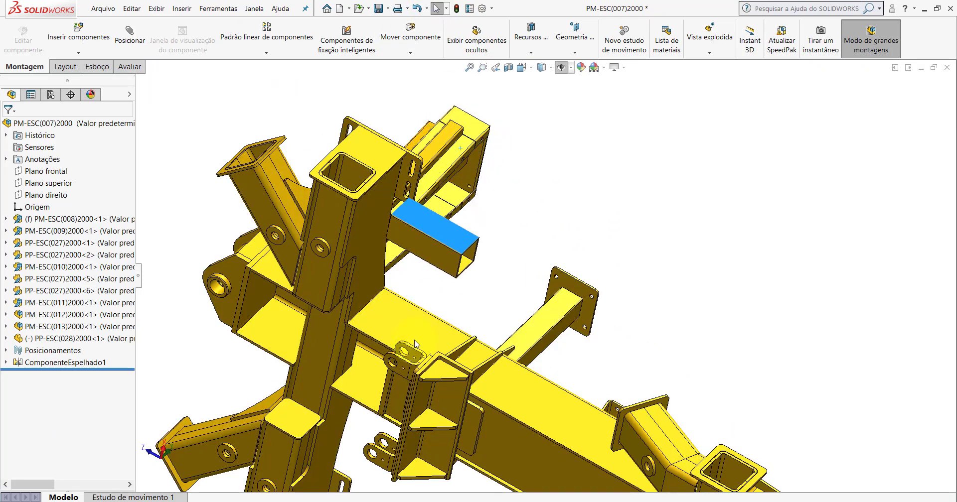
key(Escape)
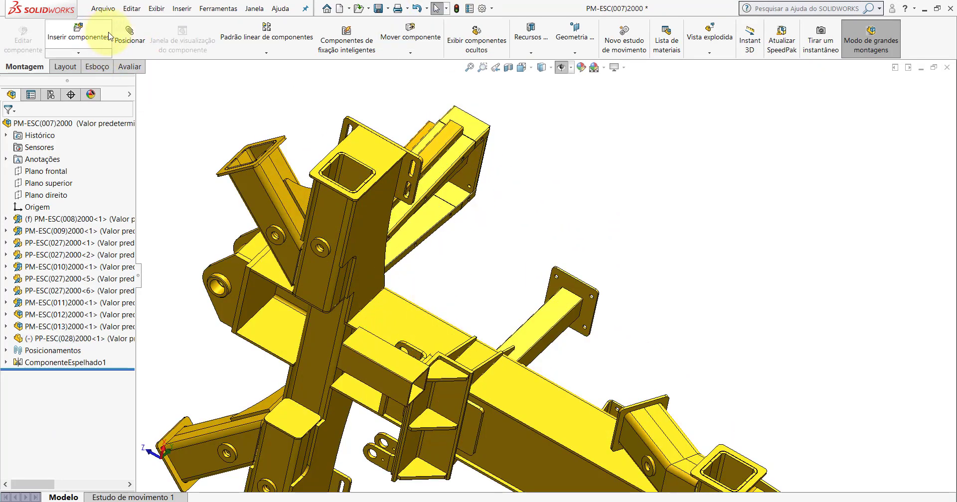
scroll(372, 358, down, 2)
Mate a tube face coincident with the PM-ESC(011) frame edge
scroll(388, 331, down, 5)
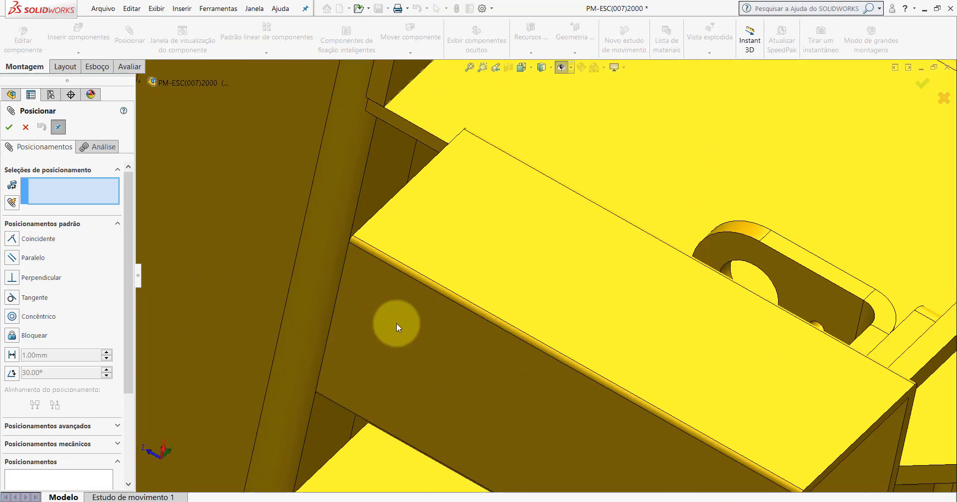
click(394, 289)
scroll(392, 282, up, 3)
scroll(370, 242, up, 2)
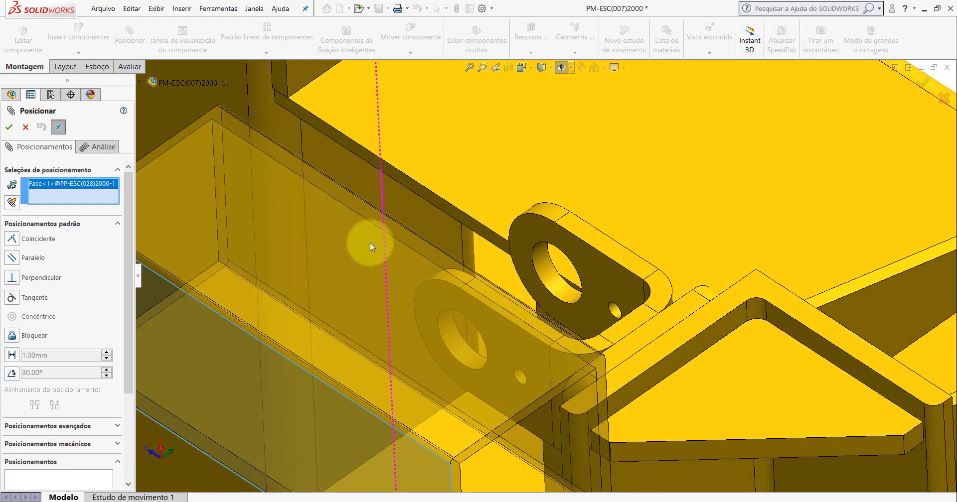
mouse_move(430, 226)
middle_down()
mouse_move(442, 155)
mouse_move(424, 234)
middle_up()
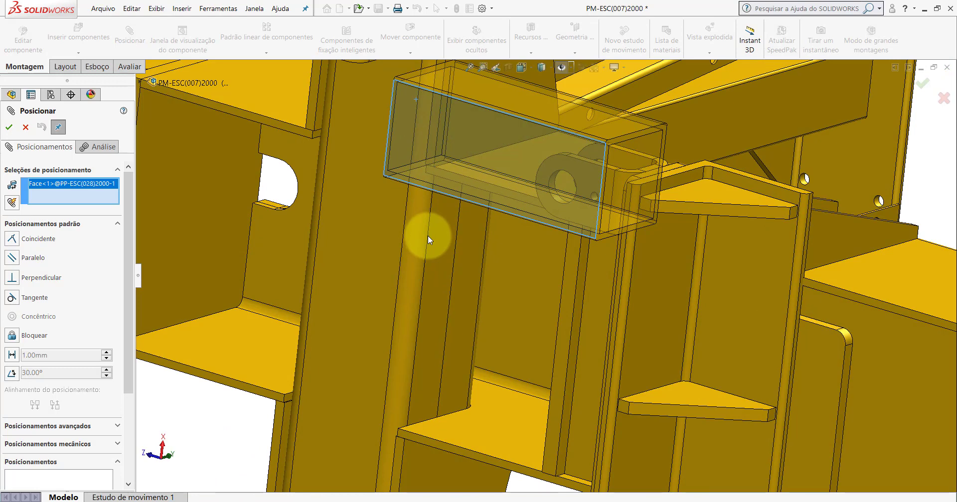
click(427, 235)
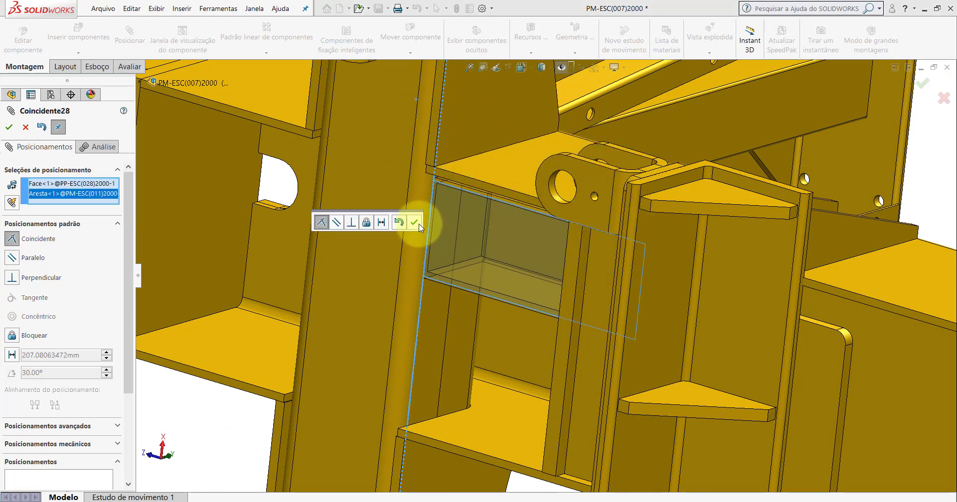
click(414, 222)
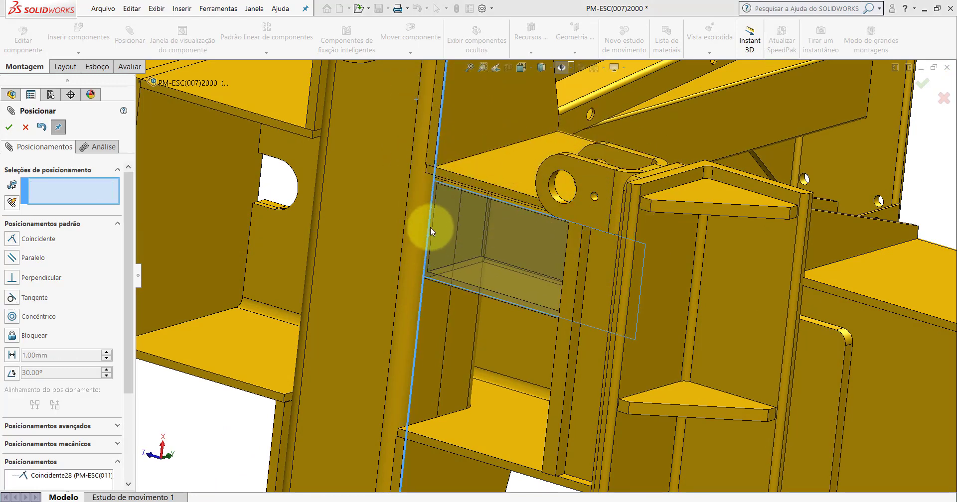
Mate the tube end face coincident with a PM-ESC(011) face
click(433, 267)
middle_drag(433, 267, 653, 301)
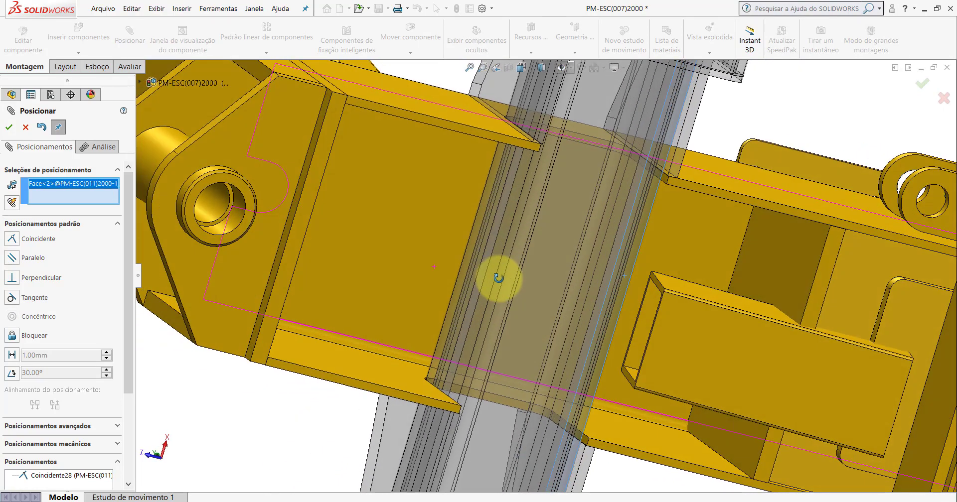
scroll(701, 312, down, 5)
click(510, 216)
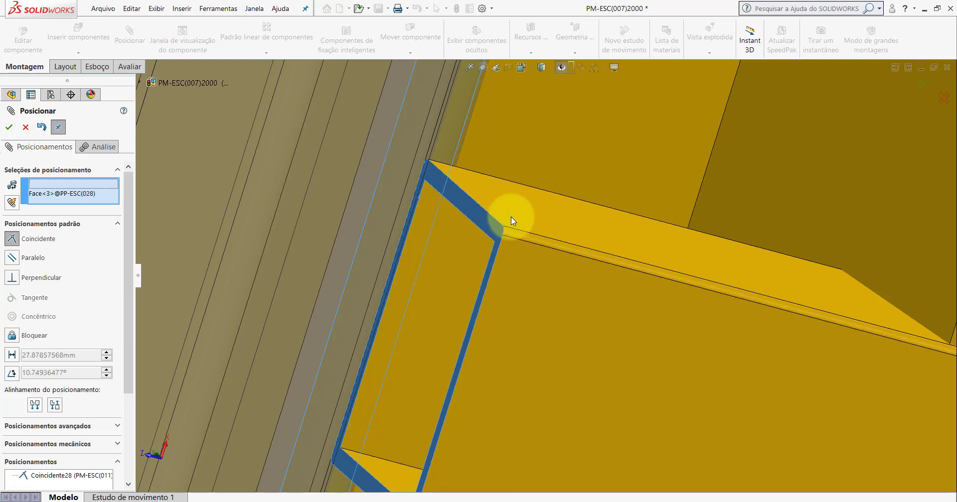
click(648, 203)
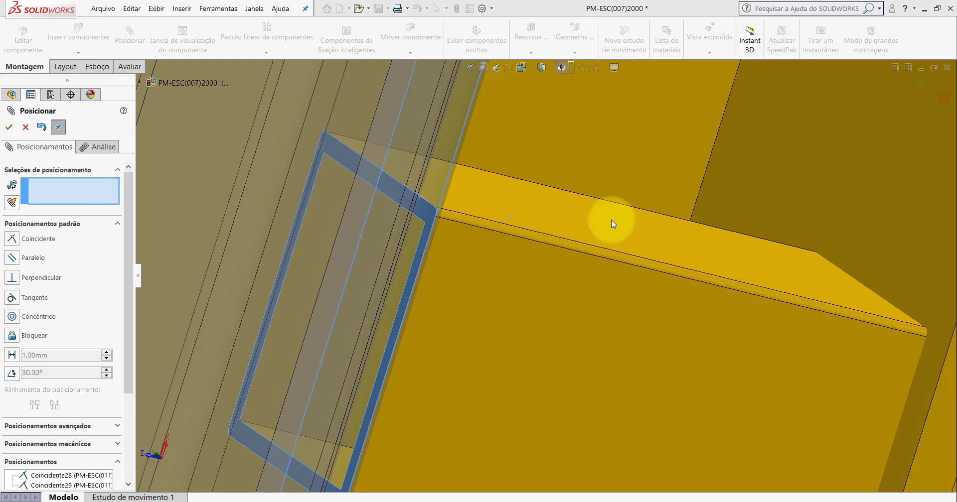
Show planes and mate the tube's right plane coincident with the PM-ESC(008) right plane
scroll(613, 222, up, 5)
scroll(569, 257, up, 5)
scroll(573, 264, up, 3)
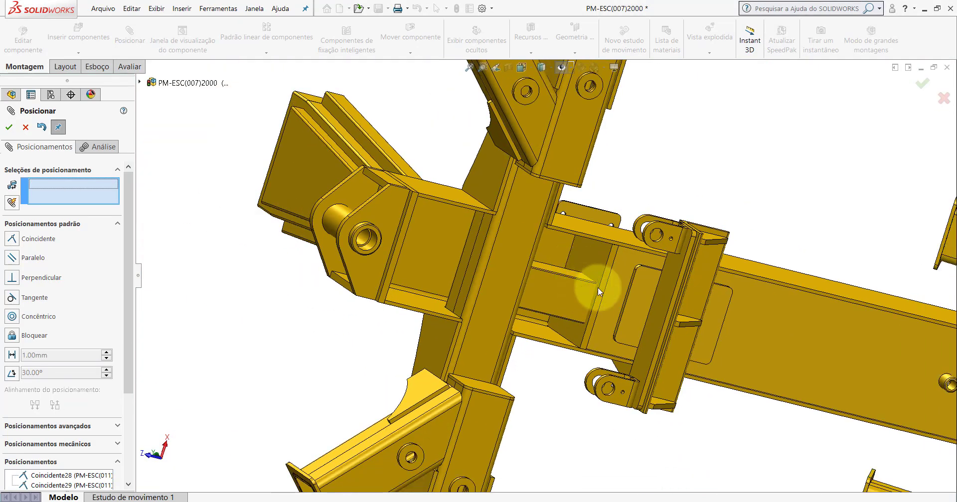
scroll(597, 288, down, 3)
click(561, 67)
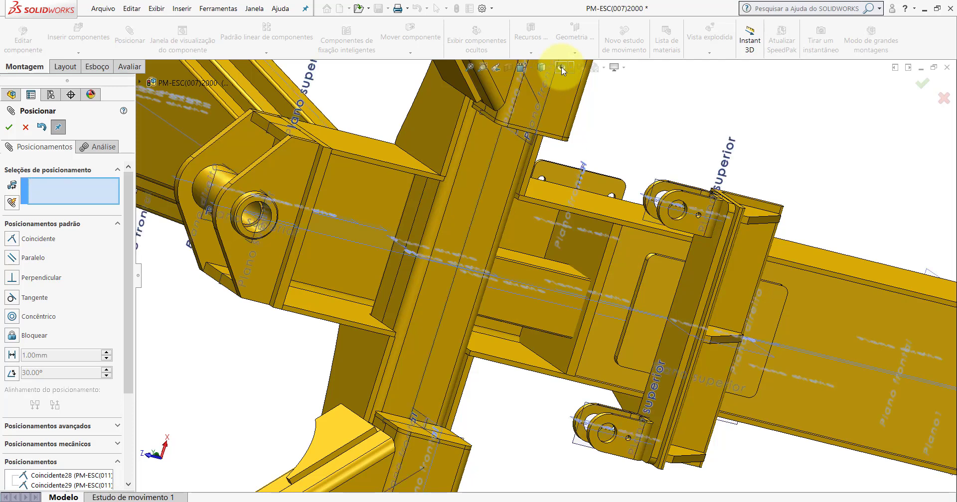
click(544, 320)
drag(541, 338, 512, 468)
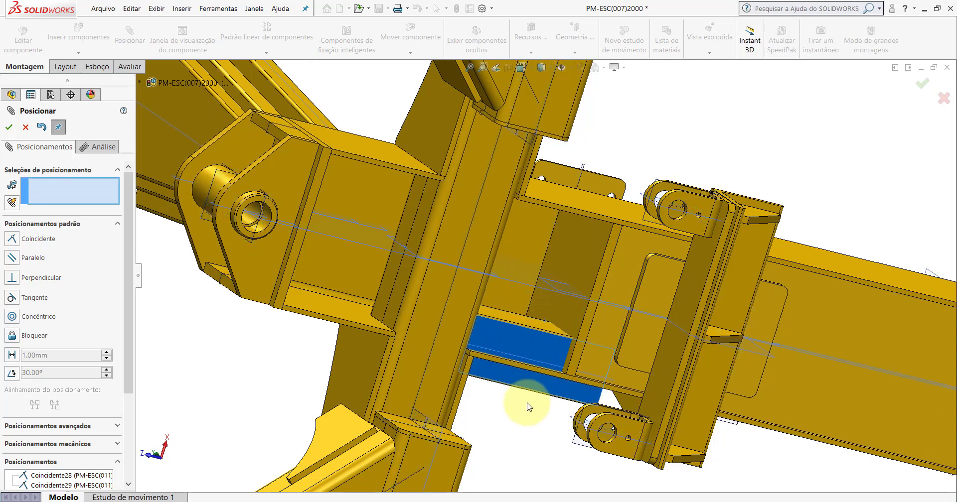
scroll(532, 427, down, 2)
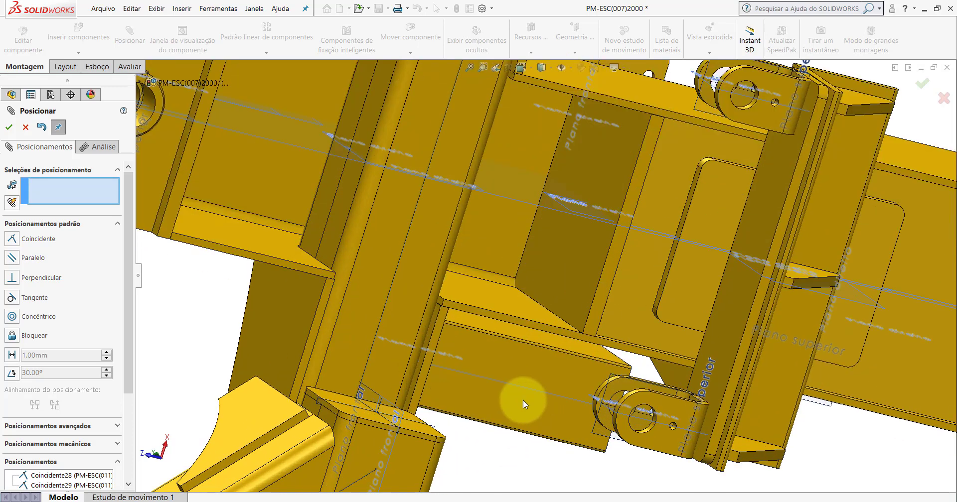
click(515, 385)
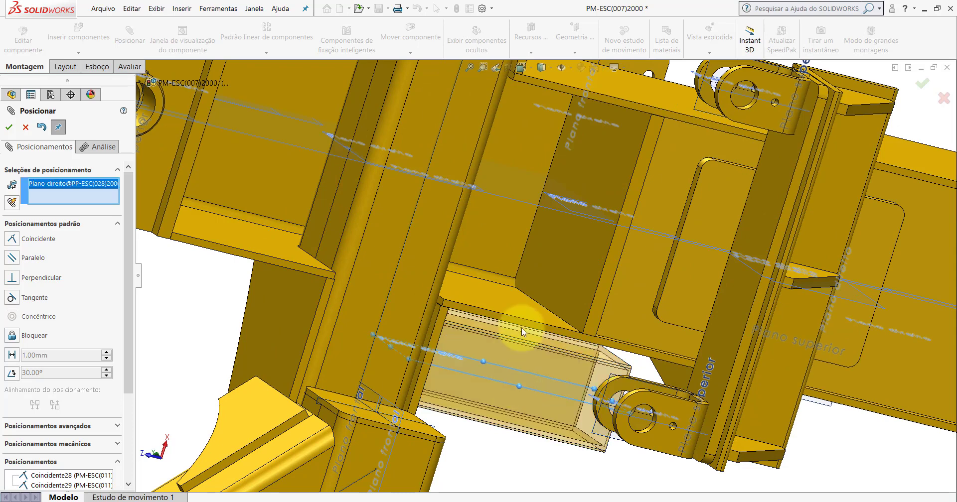
click(523, 201)
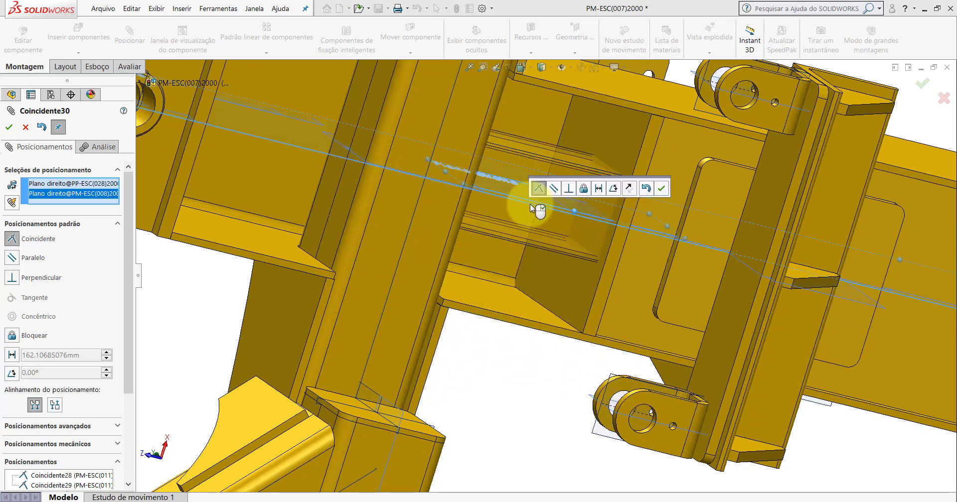
click(639, 194)
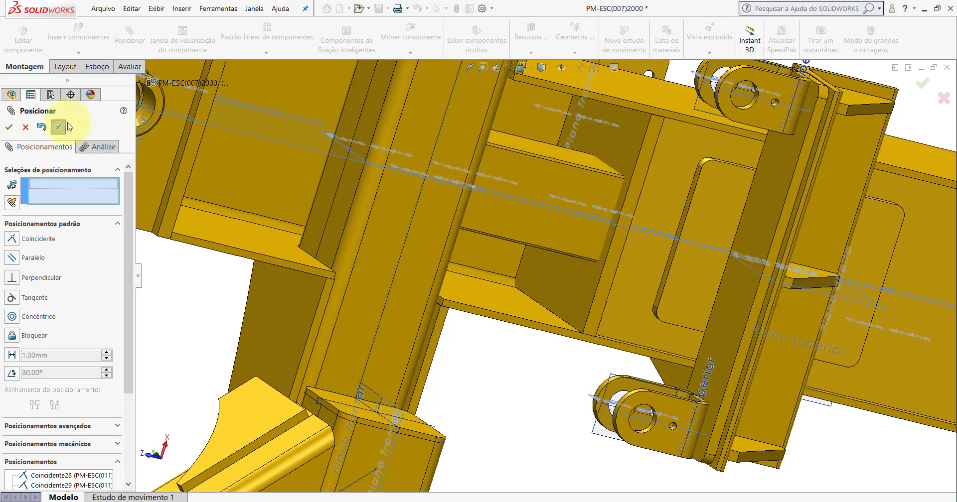
Close the Posicionar manager, then open and cancel the Measure tool
click(26, 128)
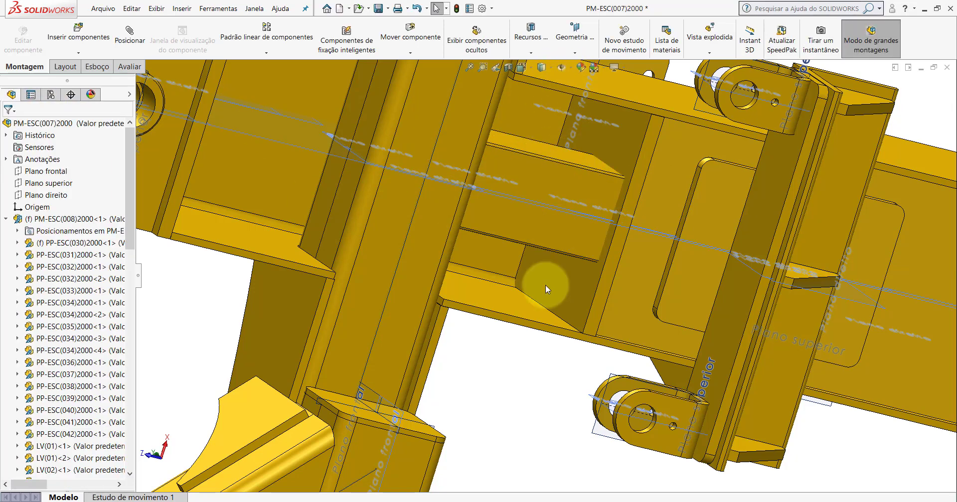
click(128, 67)
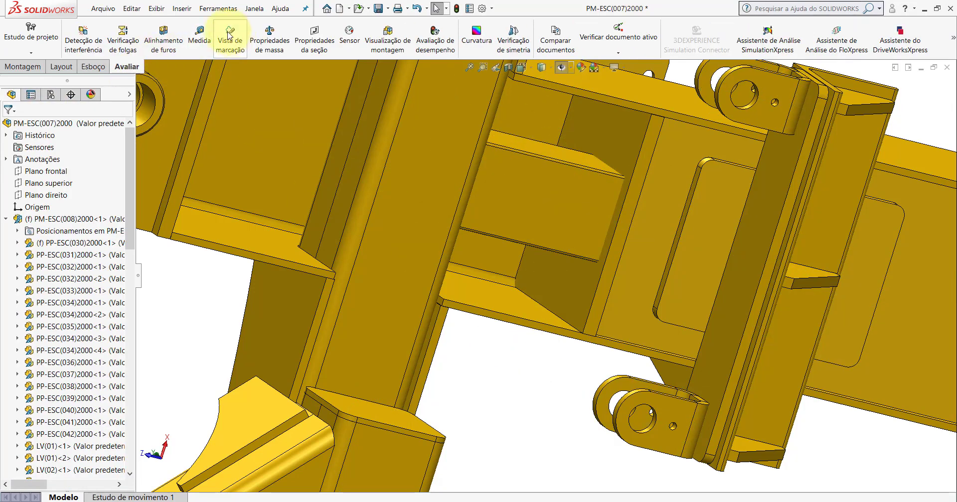
click(199, 38)
key(Escape)
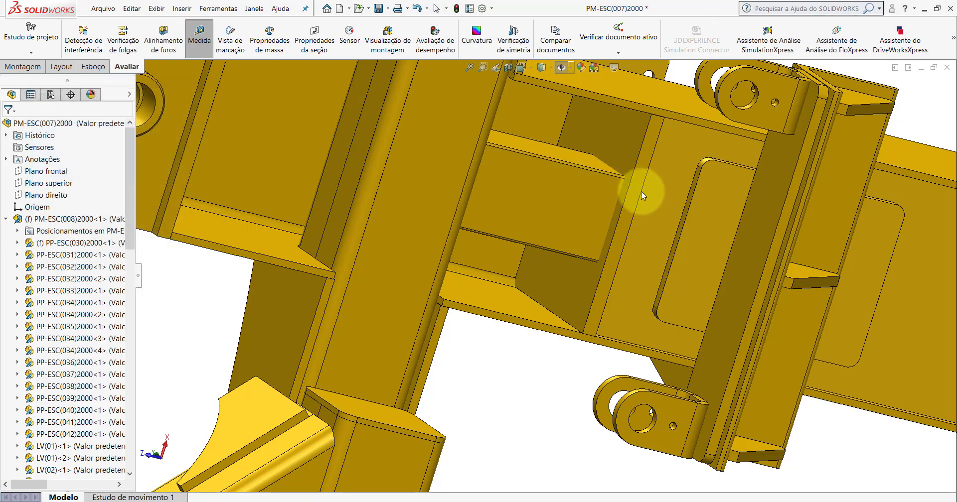
Select and orbit around the placed tube, then bring up the PM-ESC(007)2000_ reference window
scroll(522, 213, down, 5)
click(521, 214)
scroll(520, 220, up, 5)
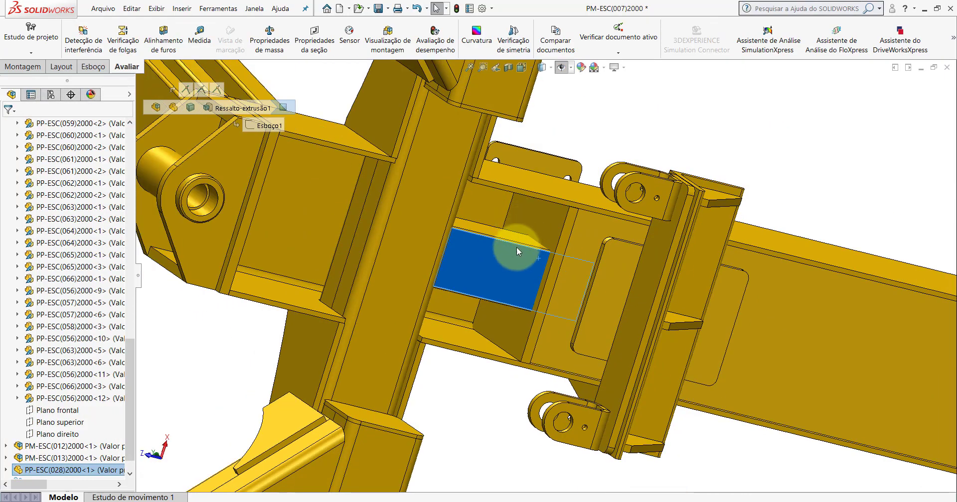
scroll(516, 247, up, 3)
mouse_move(515, 264)
middle_down()
mouse_move(485, 297)
mouse_move(512, 267)
mouse_move(495, 273)
mouse_move(474, 309)
mouse_move(488, 318)
mouse_move(572, 235)
middle_up()
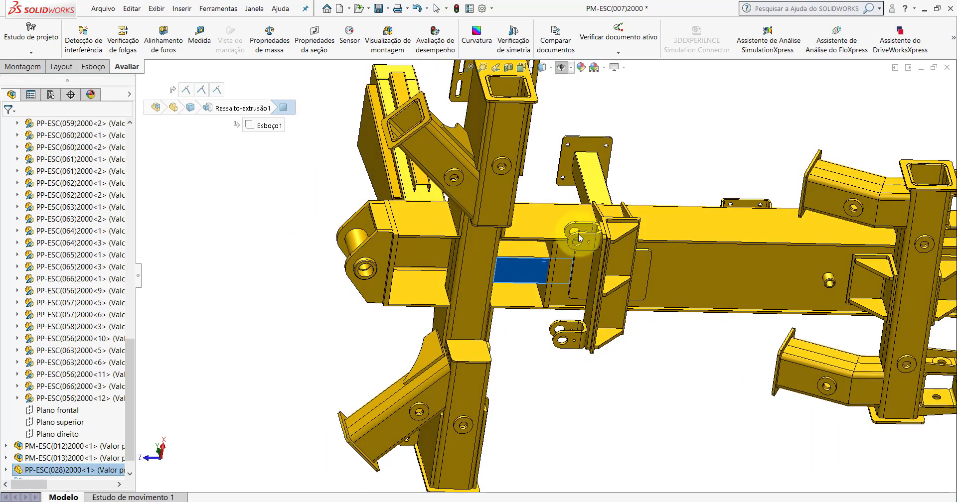
scroll(615, 348, up, 5)
click(614, 348)
scroll(584, 268, down, 5)
mouse_move(584, 268)
middle_down()
mouse_move(572, 231)
mouse_move(540, 290)
middle_up()
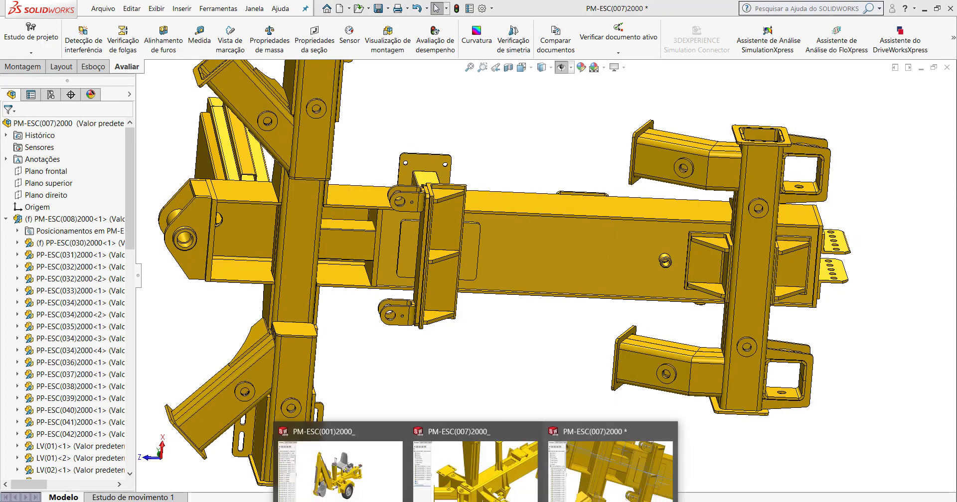
click(608, 463)
Inspect a chassis beam face in the reference assembly, briefly trying the Measure tool
scroll(524, 260, up, 5)
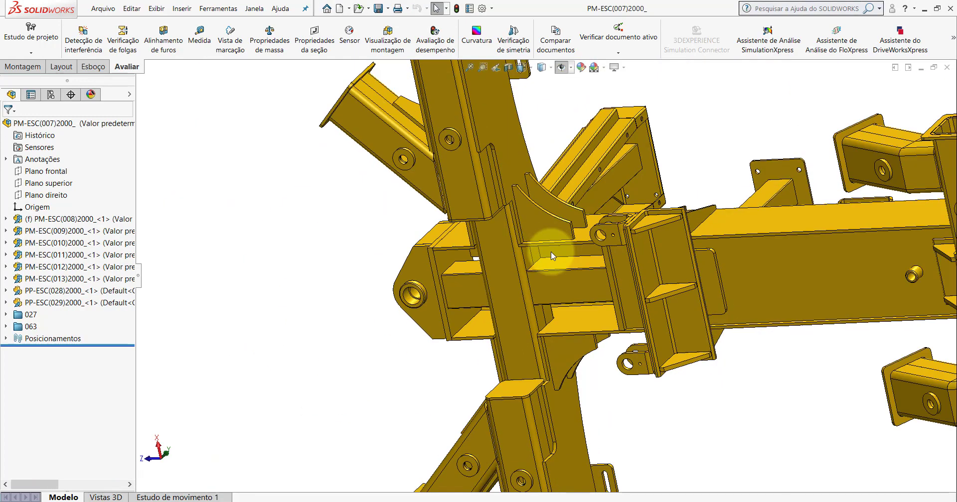
click(563, 272)
key(ctrl+8)
scroll(577, 240, down, 2)
mouse_move(576, 240)
middle_down()
mouse_move(572, 274)
mouse_move(585, 291)
middle_up()
click(584, 290)
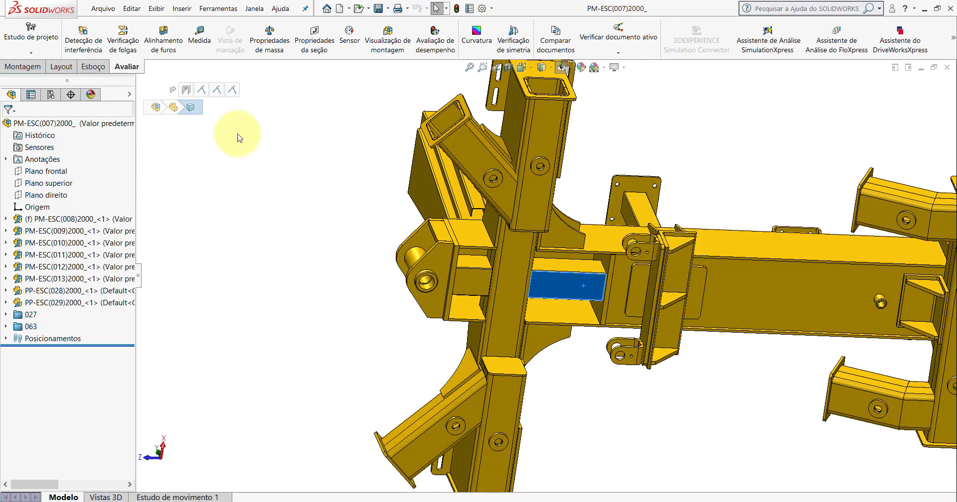
click(198, 36)
middle_drag(494, 255, 509, 256)
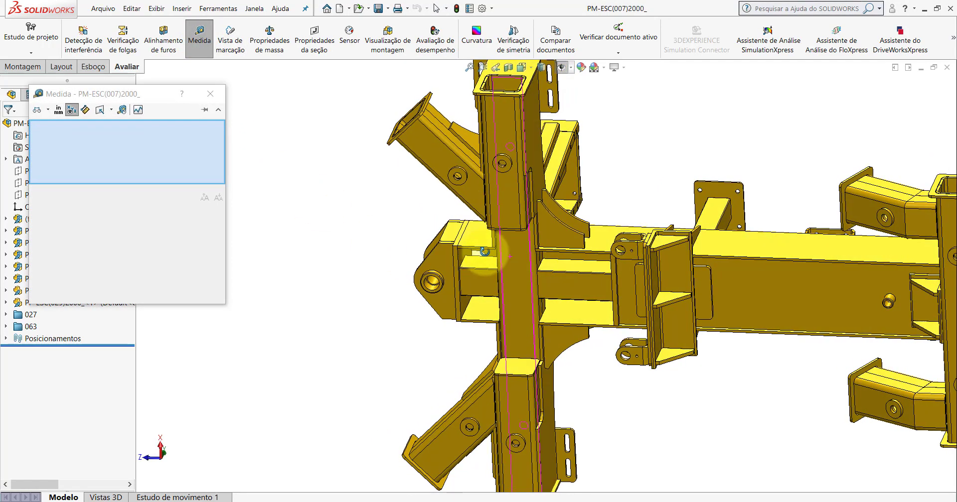
key(Escape)
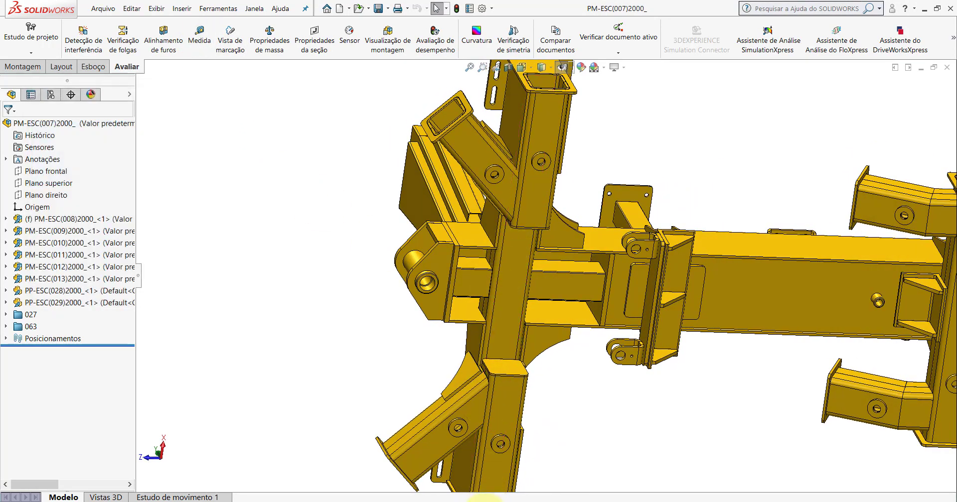
Select the long beam PP-ESC(030)2000 in the reference assembly and open it as a part
click(575, 449)
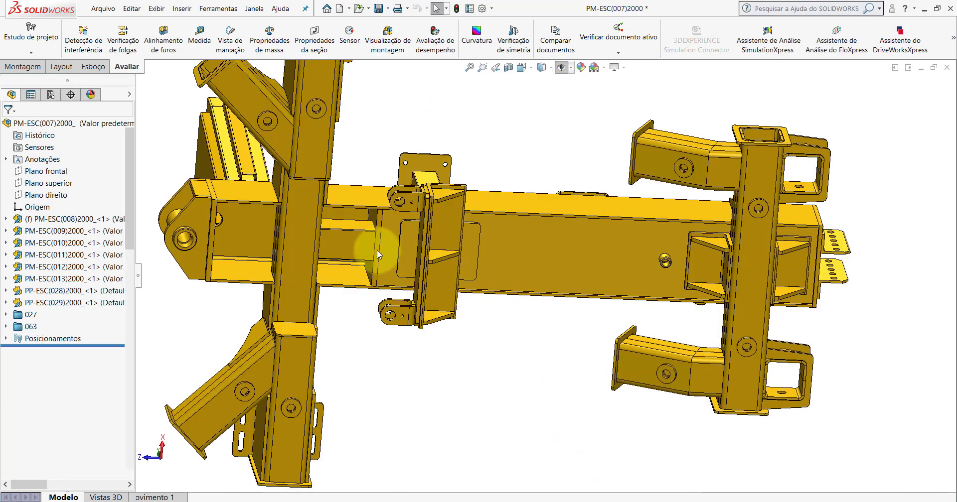
click(466, 480)
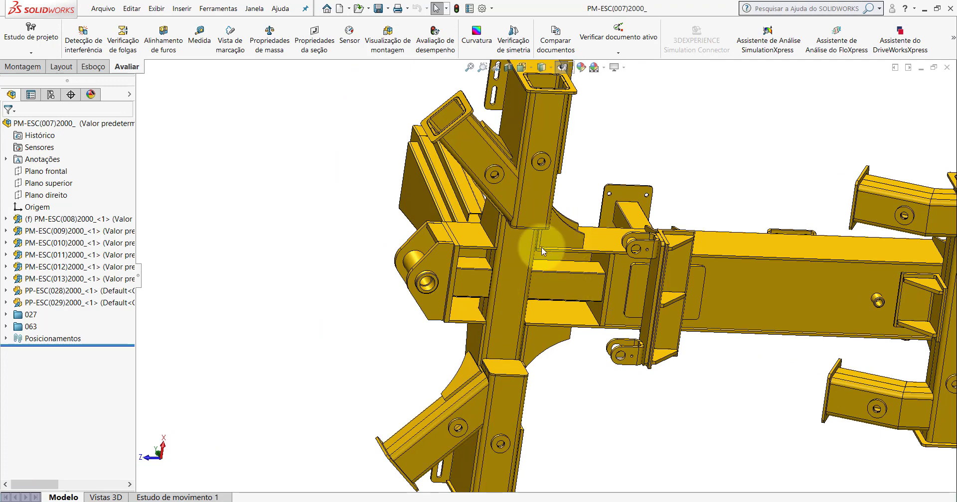
click(471, 235)
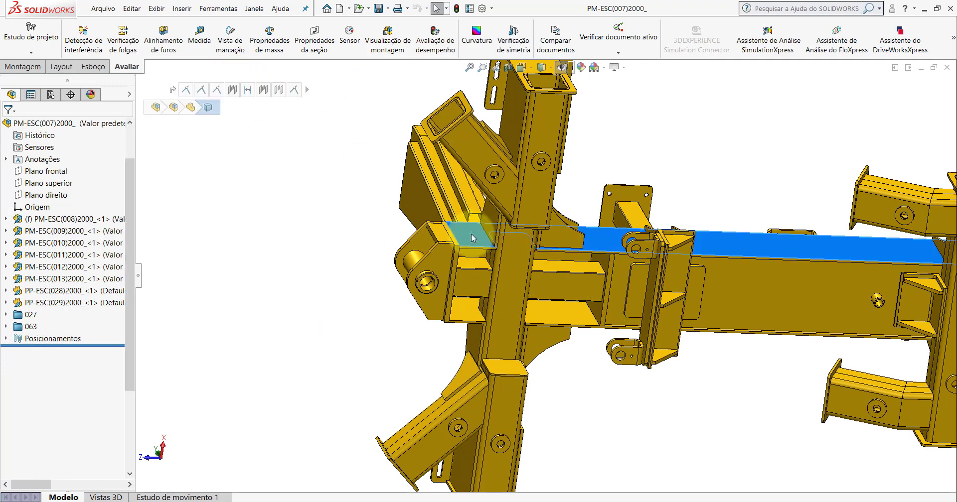
click(499, 175)
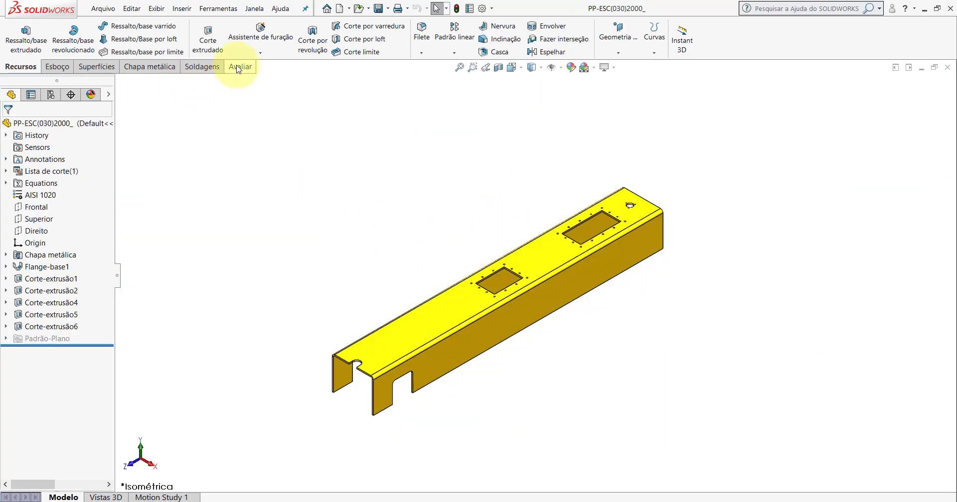
click(239, 67)
click(124, 37)
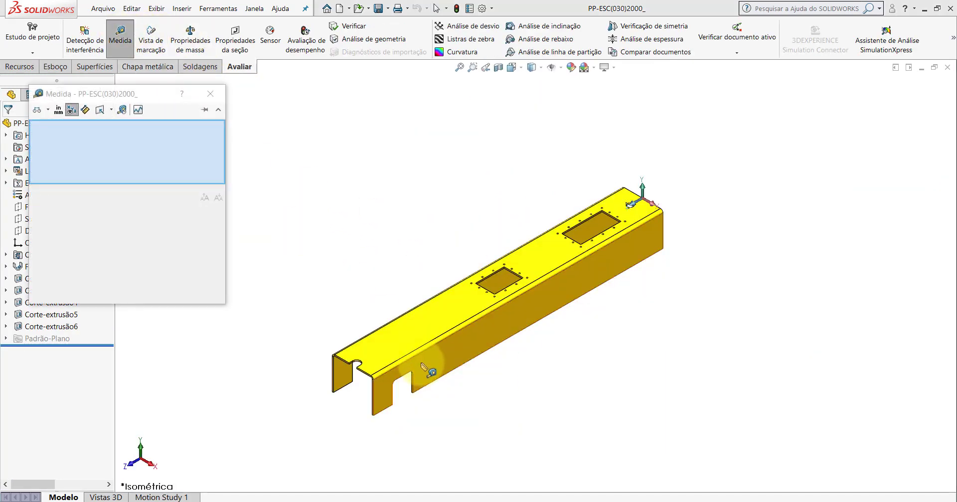
scroll(423, 366, down, 5)
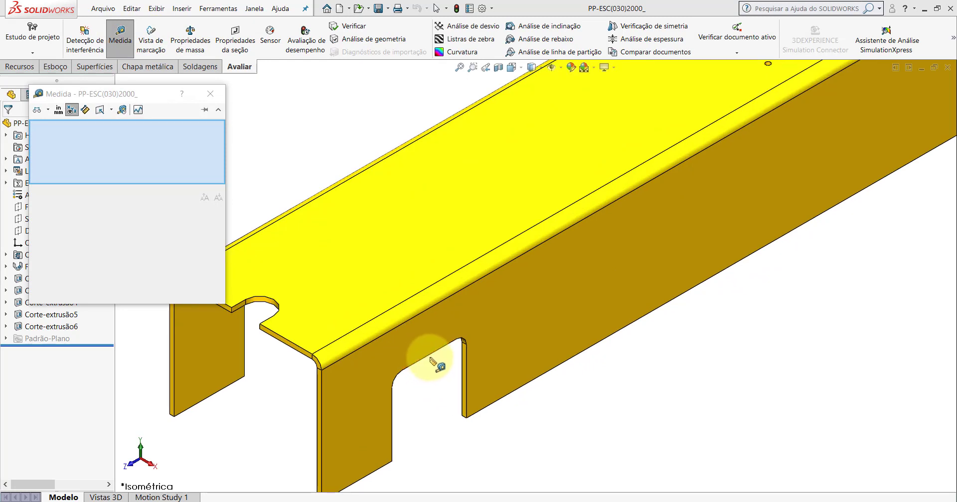
click(429, 355)
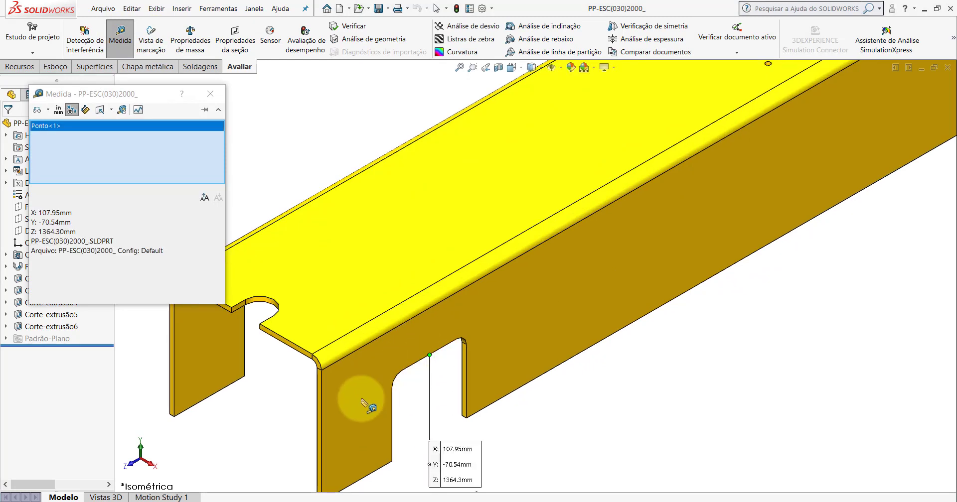
click(321, 386)
scroll(505, 375, up, 3)
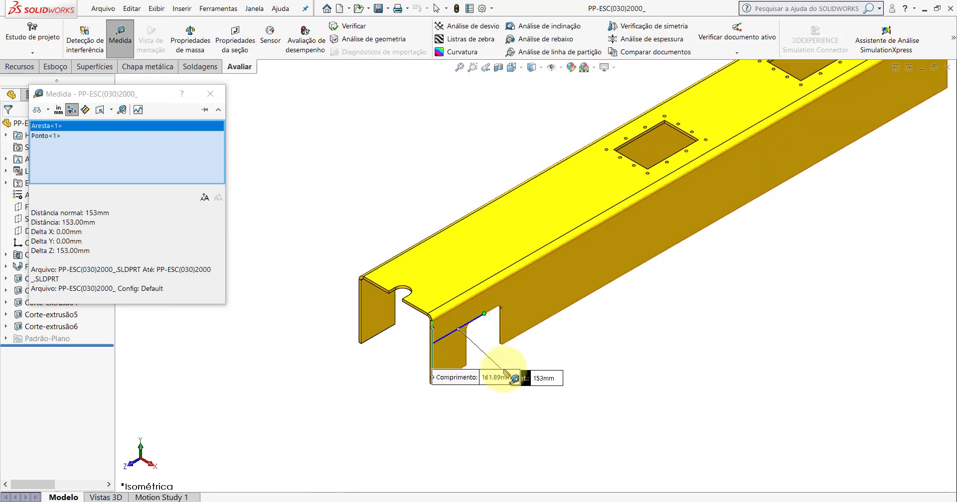
key(Escape)
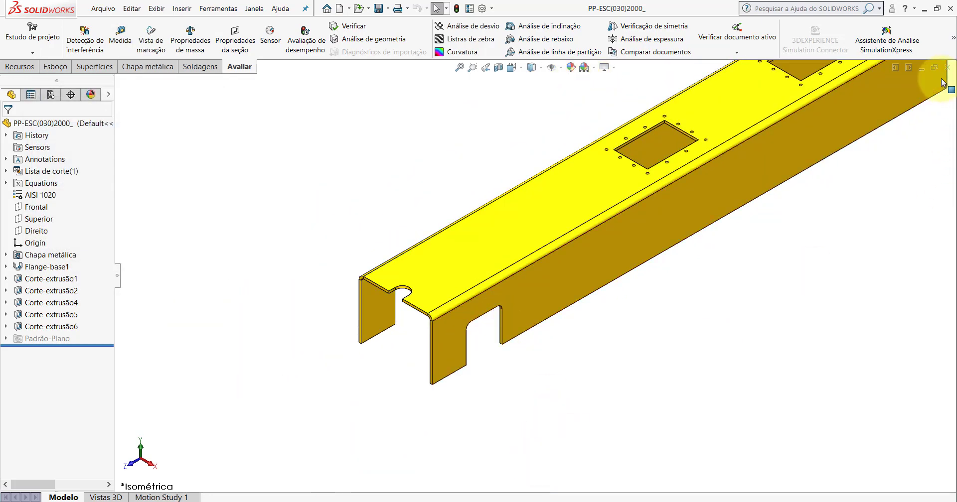
Close the reference beam and select PP-ESC(030)2000 in the working PM-ESC(007)2000 assembly
click(946, 67)
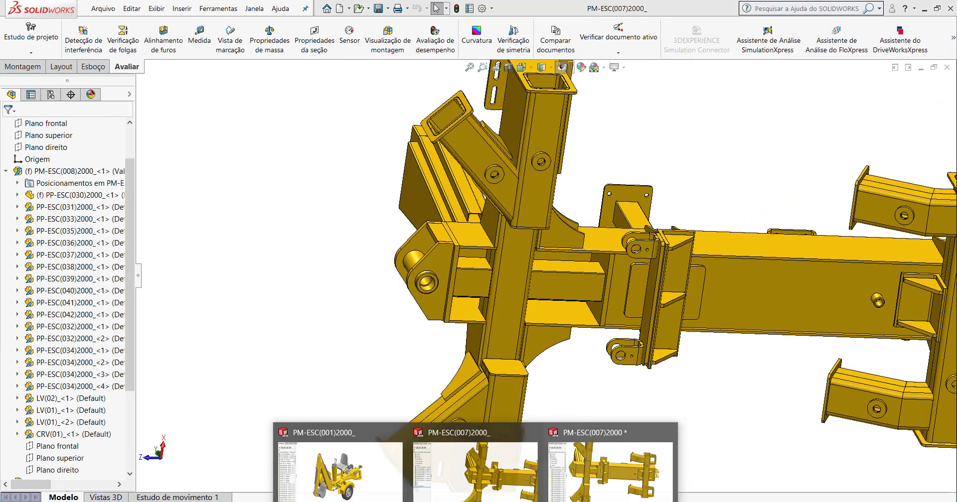
click(610, 471)
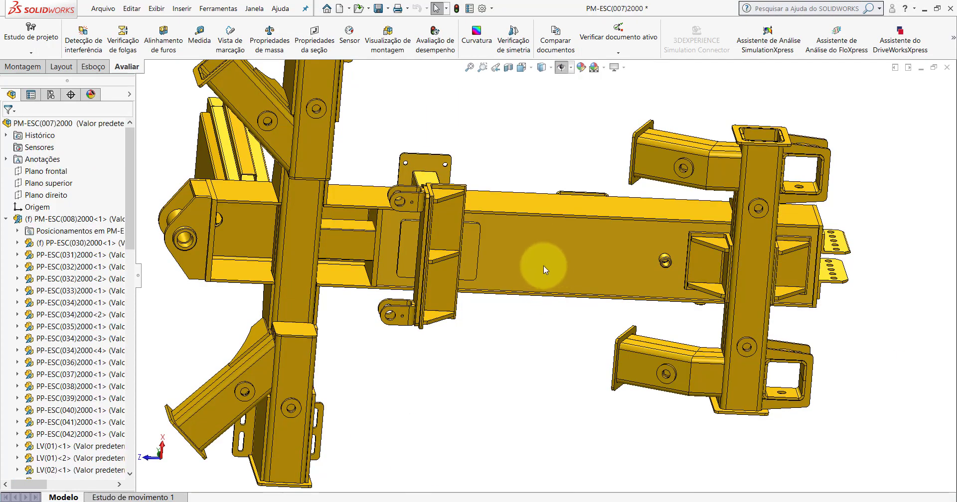
middle_drag(344, 244, 421, 242)
scroll(420, 244, down, 3)
scroll(433, 278, down, 3)
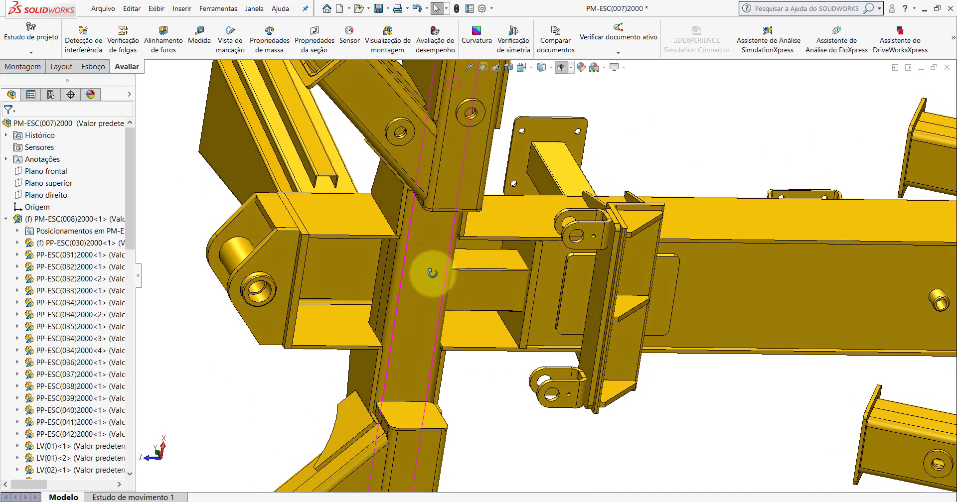
click(359, 206)
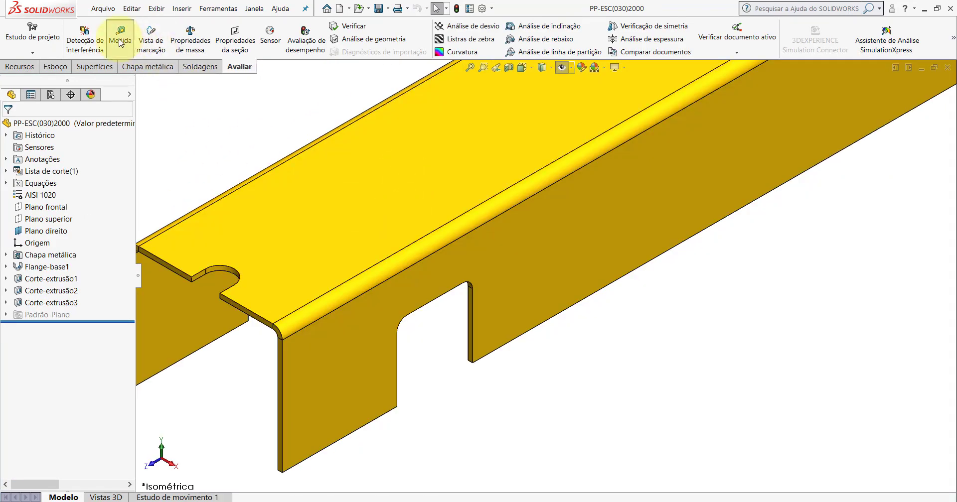
Measure from the side notch corner to the beam end: 214.89 mm
click(120, 42)
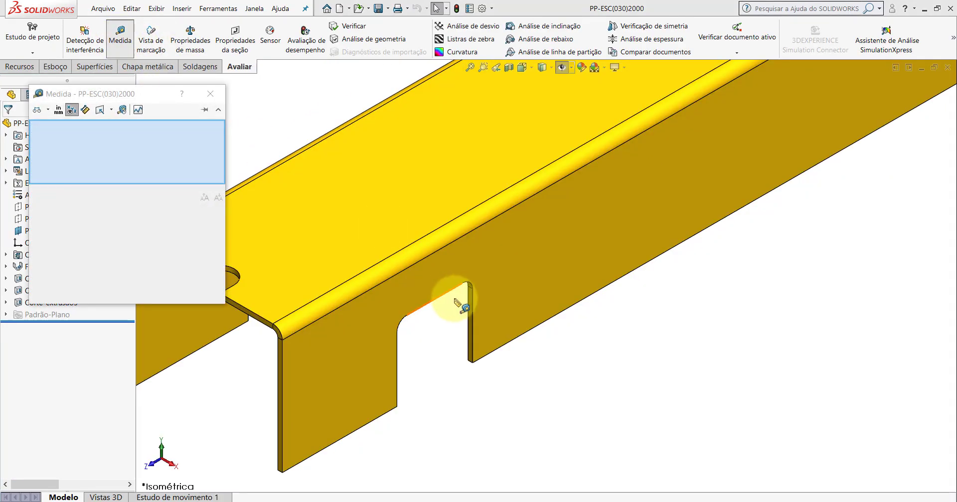
click(435, 300)
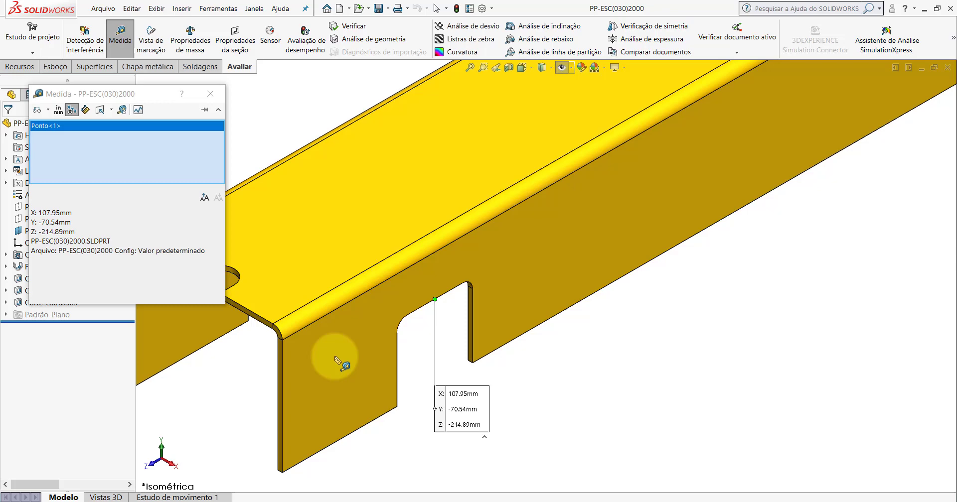
click(282, 355)
scroll(436, 368, up, 3)
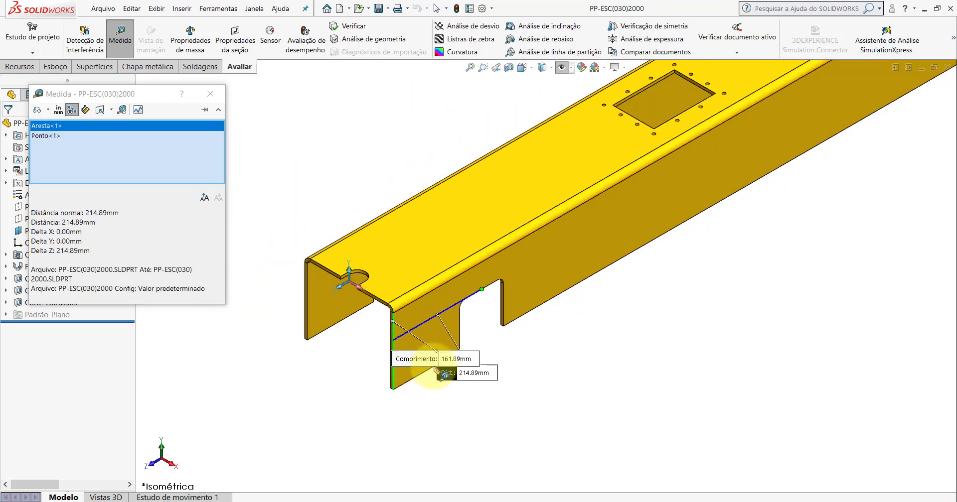
scroll(503, 343, down, 2)
key(Escape)
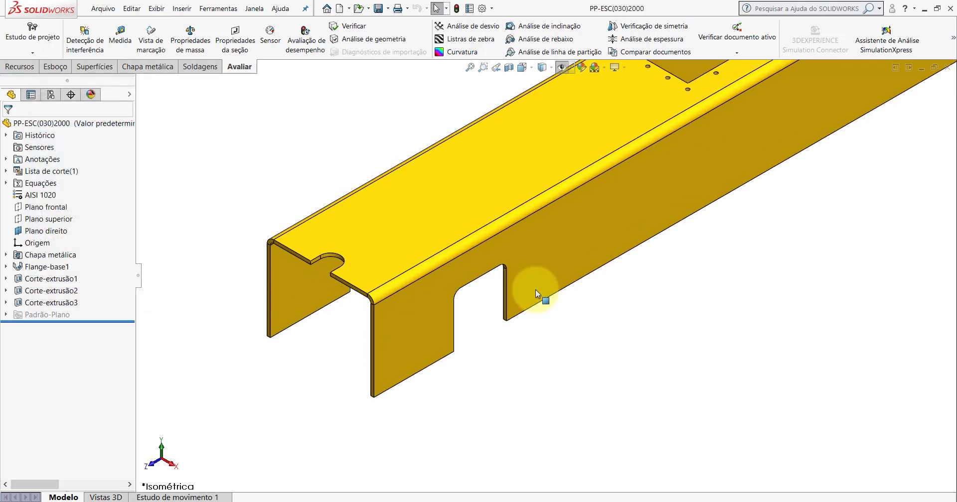
scroll(536, 289, up, 3)
scroll(539, 288, down, 2)
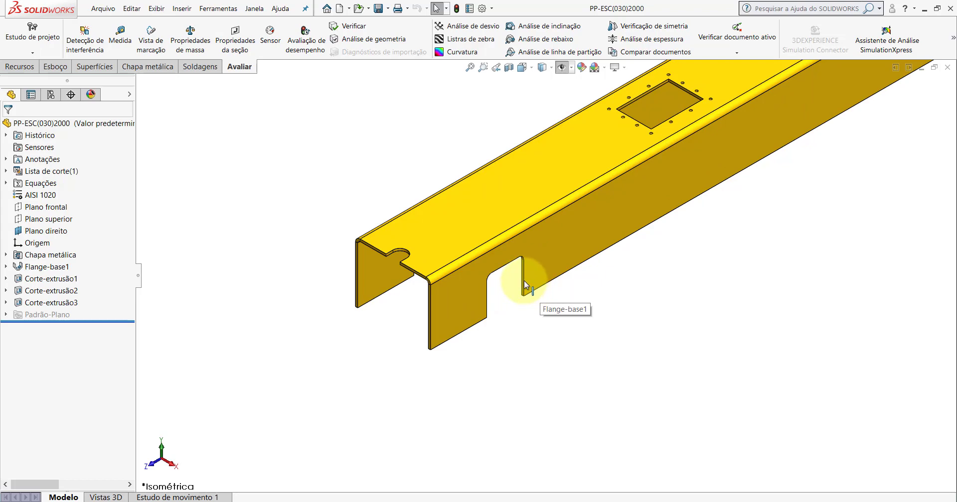
Edit the Corte-extrusão2 sketch in Right view and change the 214,89 notch dimension to 153 mm
click(56, 294)
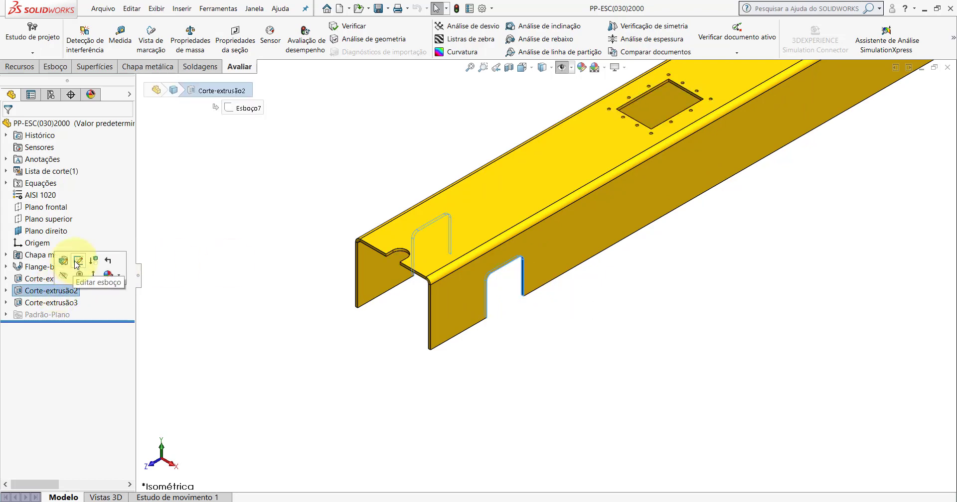
click(417, 217)
key(space)
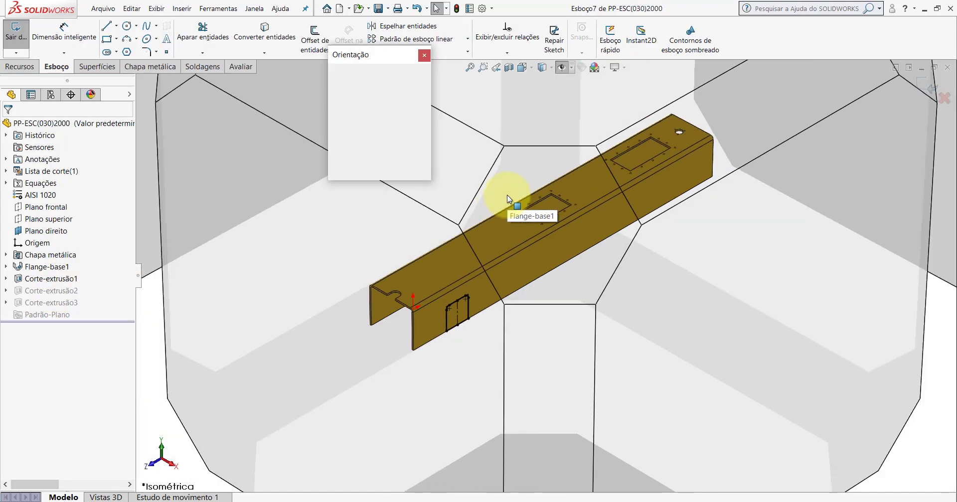
click(475, 367)
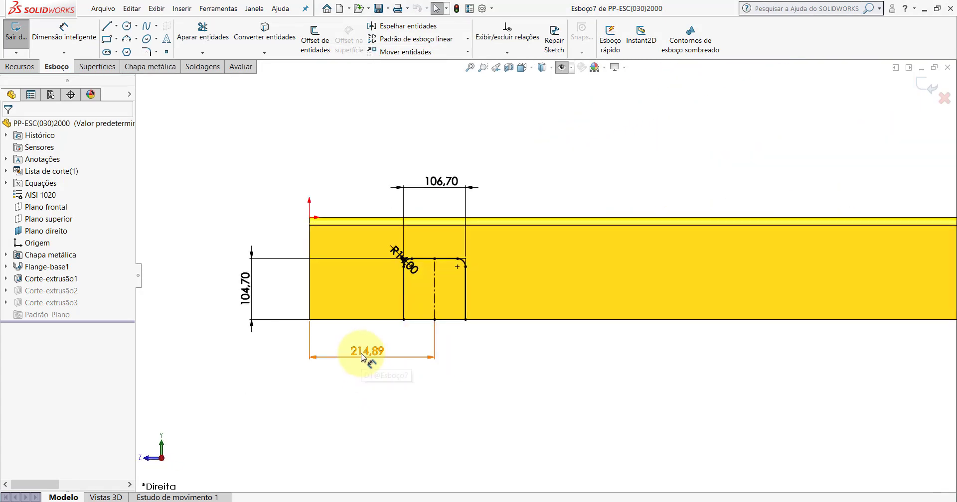
double_click(361, 351)
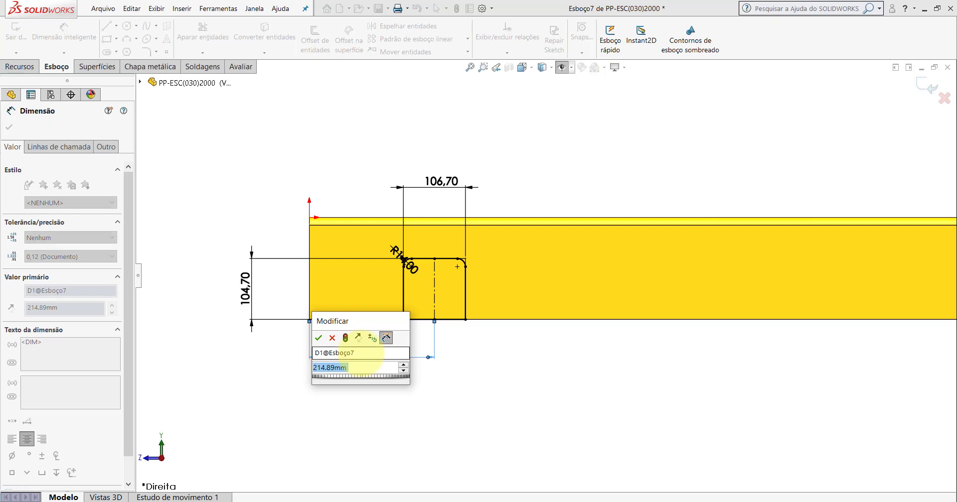
key(Return)
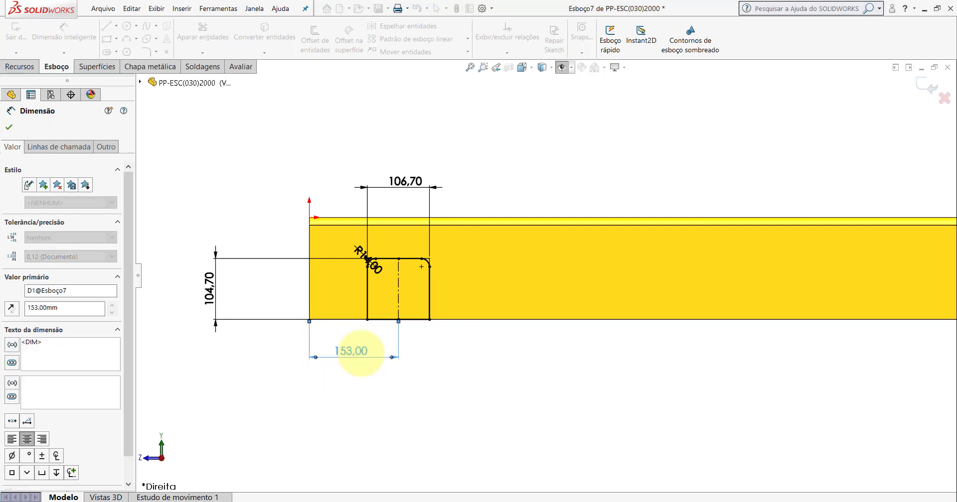
key(Escape)
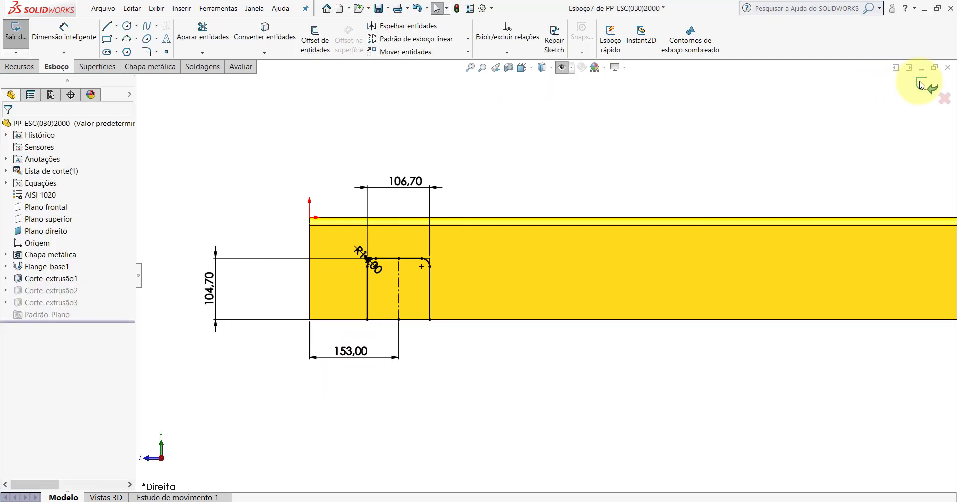
Set the beam to Isometric view, close the part, and orbit the updated assembly
click(525, 72)
click(503, 140)
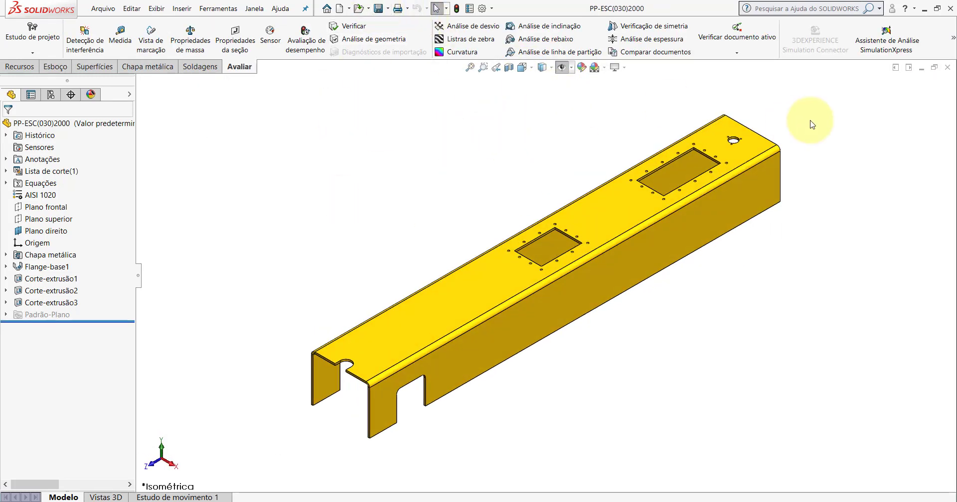
click(947, 68)
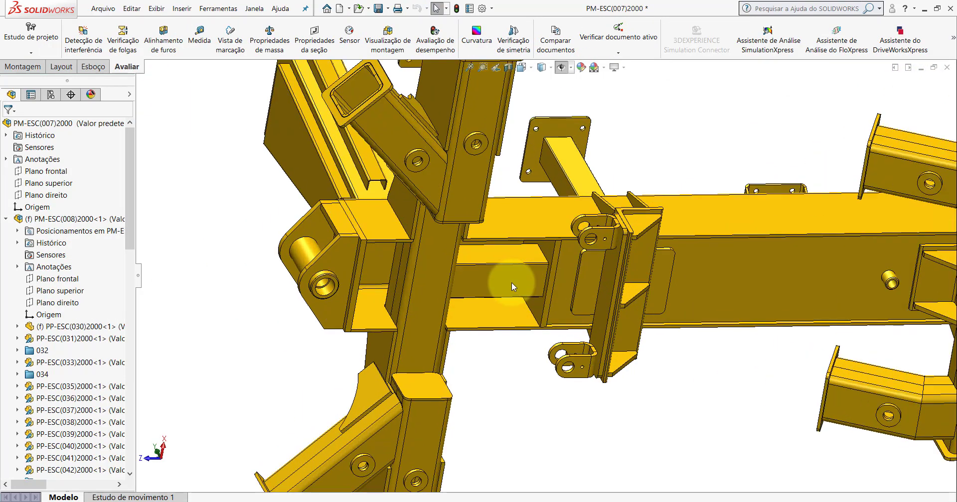
mouse_move(505, 282)
middle_down()
mouse_move(541, 415)
mouse_move(559, 444)
mouse_move(545, 310)
mouse_move(523, 285)
mouse_move(489, 352)
mouse_move(517, 353)
mouse_move(482, 472)
middle_up()
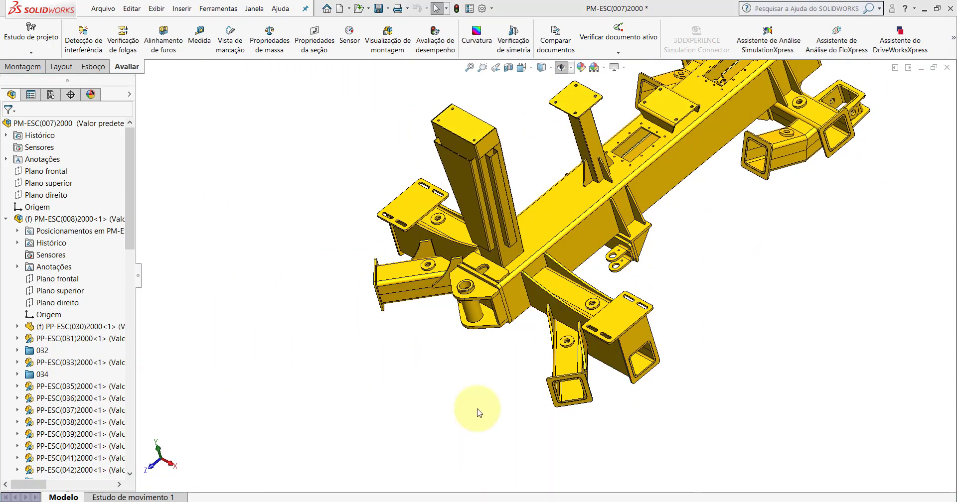
In the other PM-ESC(007)2000 window, select the central beam's 1517.30 mm length dimension D2@Flange-base1
mouse_move(478, 412)
middle_down()
mouse_move(531, 252)
mouse_move(549, 449)
mouse_move(528, 474)
mouse_move(540, 423)
mouse_move(518, 298)
middle_up()
middle_drag(509, 235, 470, 434)
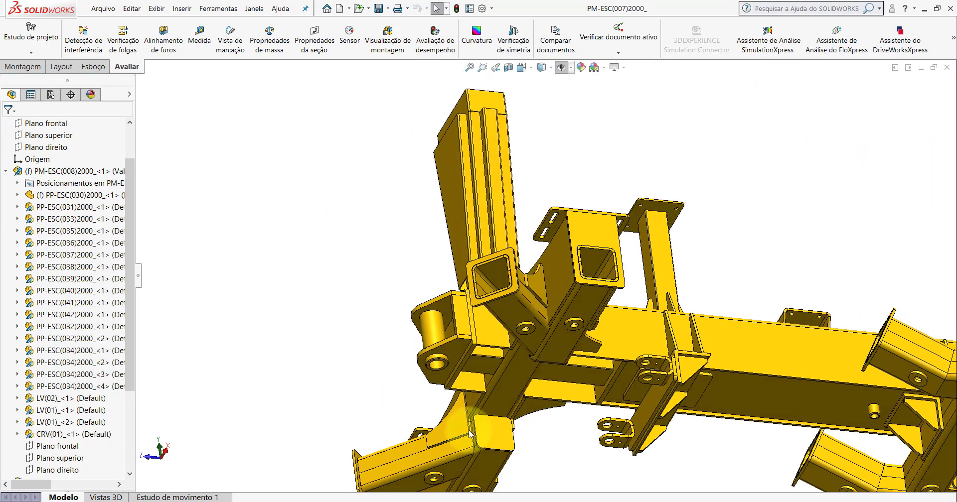
click(572, 438)
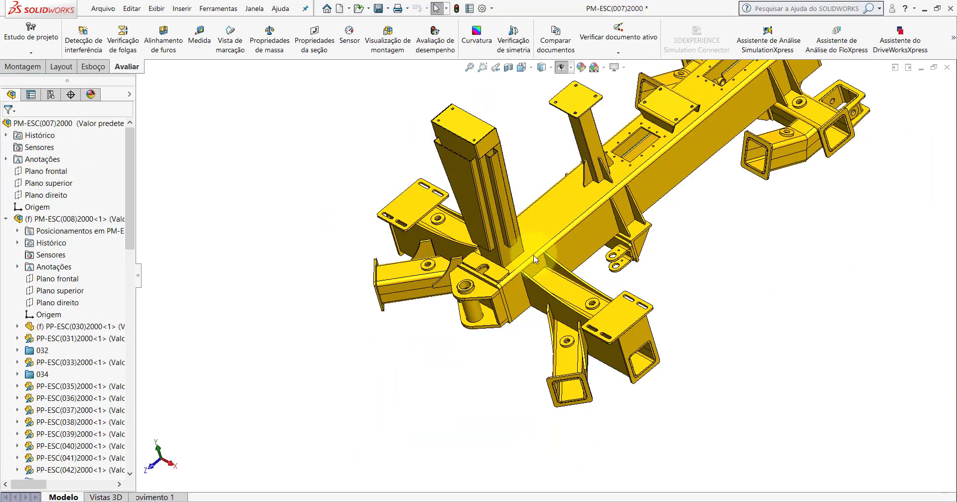
mouse_move(579, 278)
middle_down()
mouse_move(521, 213)
mouse_move(506, 128)
mouse_move(510, 278)
middle_up()
scroll(510, 278, up, 3)
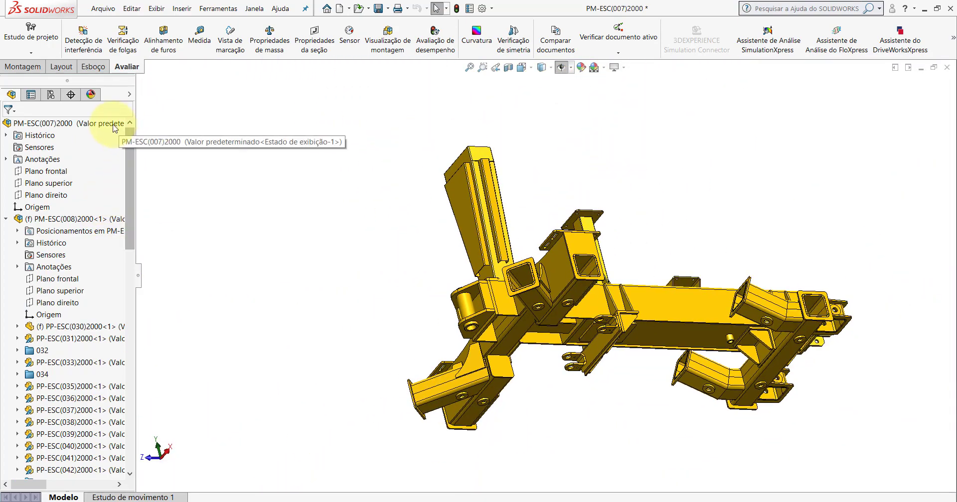
right_click(114, 126)
click(179, 412)
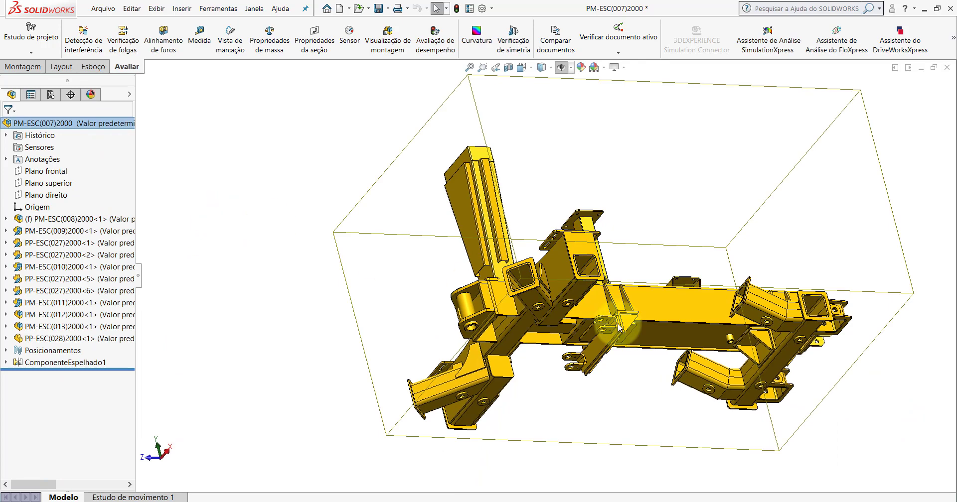
click(662, 299)
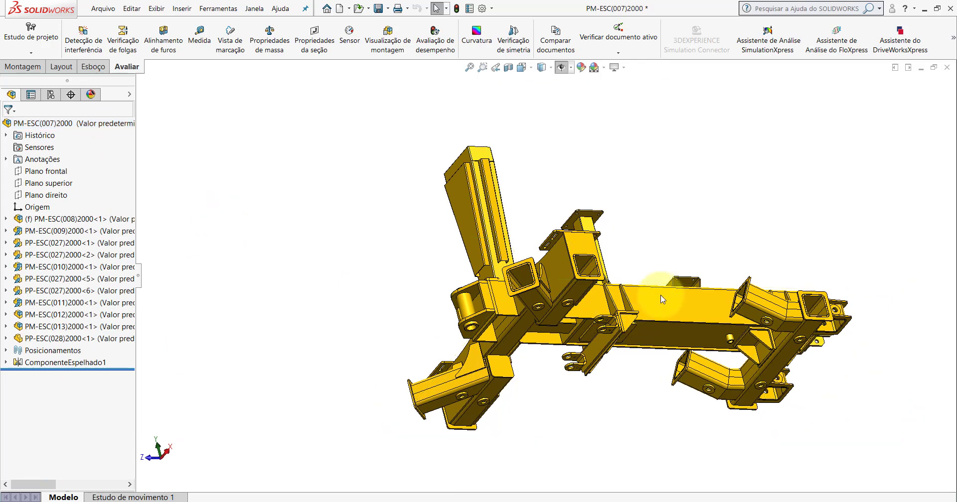
click(657, 270)
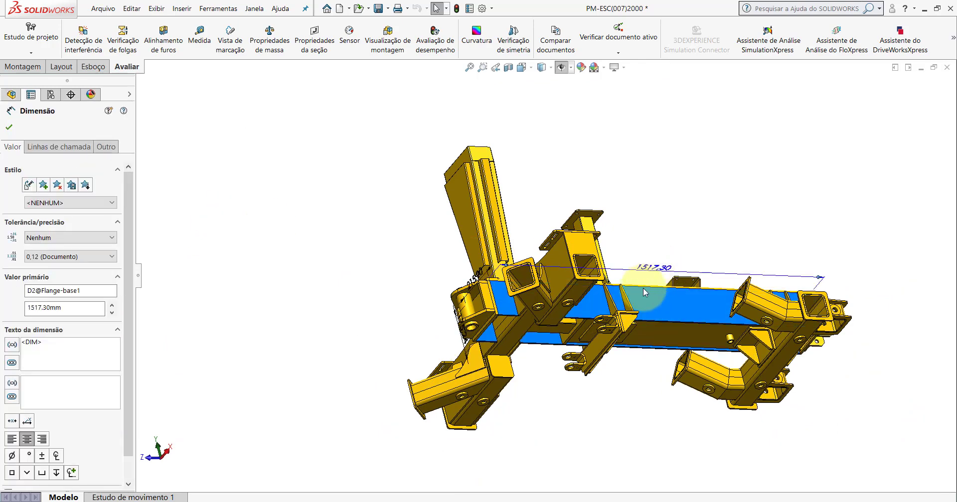
Clear the beam dimension and inspect the inner block face at the central beam junction
click(382, 228)
scroll(598, 315, down, 5)
mouse_move(598, 315)
middle_down()
mouse_move(566, 180)
mouse_move(566, 203)
middle_up()
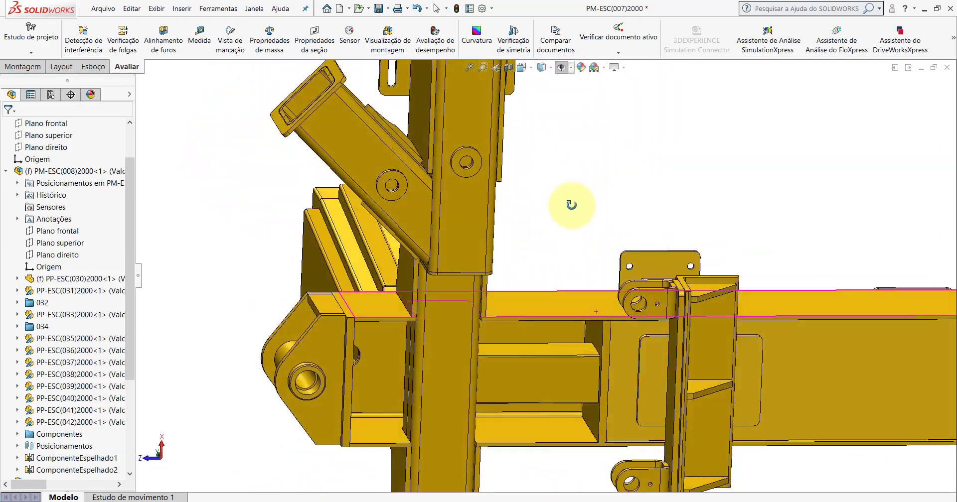
click(539, 387)
scroll(539, 387, up, 5)
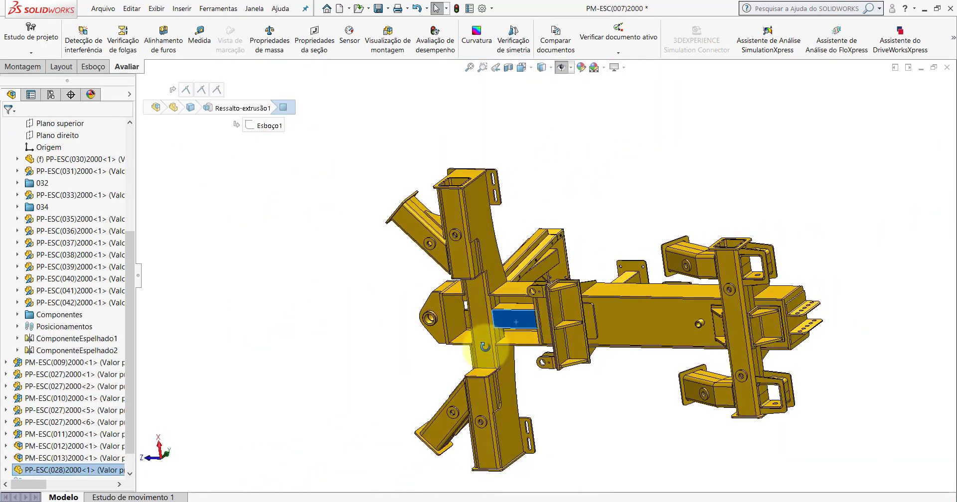
middle_drag(539, 386, 377, 348)
scroll(377, 347, down, 5)
key(Escape)
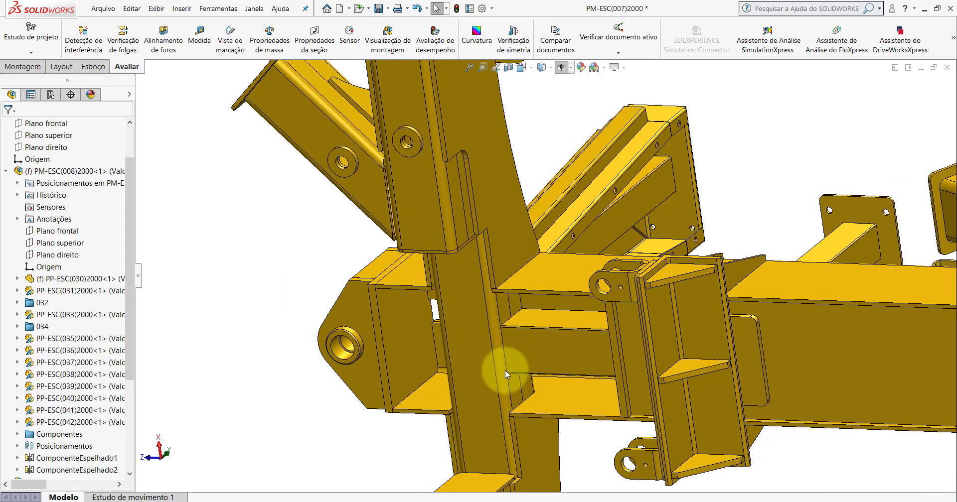
Orbit and zoom around the junction where the central beam meets the cross member
mouse_move(509, 355)
middle_down()
mouse_move(514, 370)
mouse_move(598, 320)
middle_up()
scroll(644, 340, up, 5)
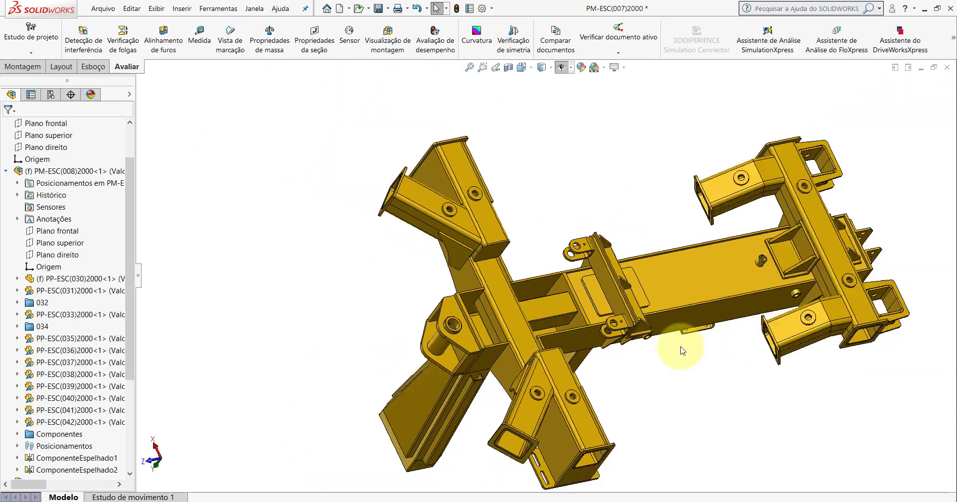
scroll(550, 324, down, 5)
drag(419, 275, 412, 223)
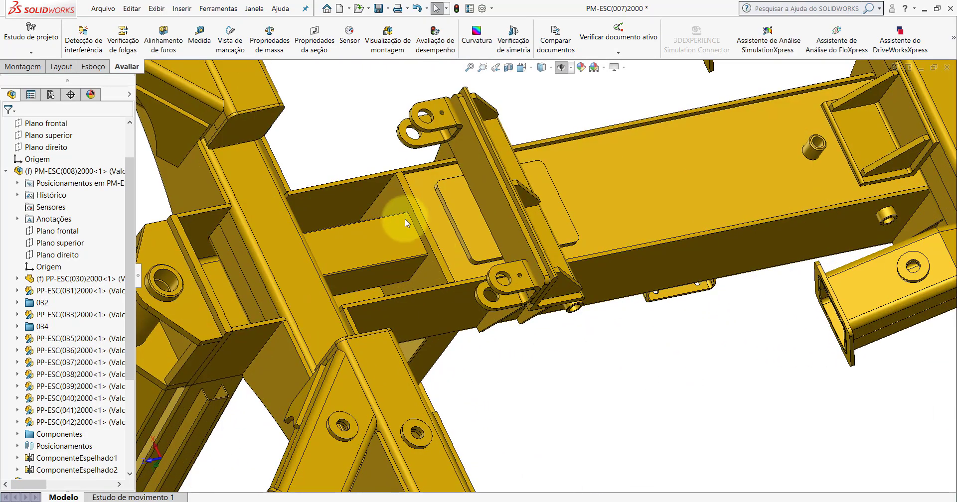
mouse_move(405, 223)
middle_down()
mouse_move(402, 314)
mouse_move(407, 205)
mouse_move(397, 271)
mouse_move(342, 286)
mouse_move(202, 104)
middle_up()
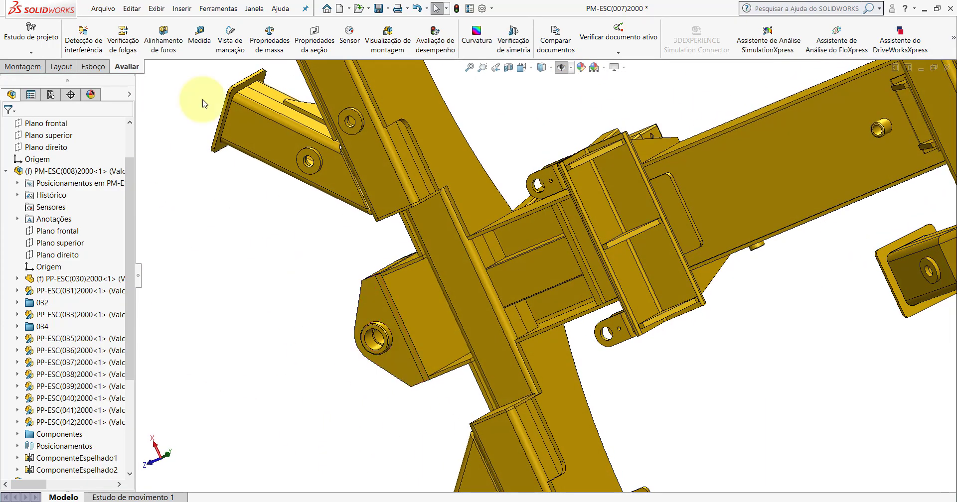
Insert the part file PP-ESC(029)2000 and drop it beside the frame junction
click(22, 67)
click(72, 32)
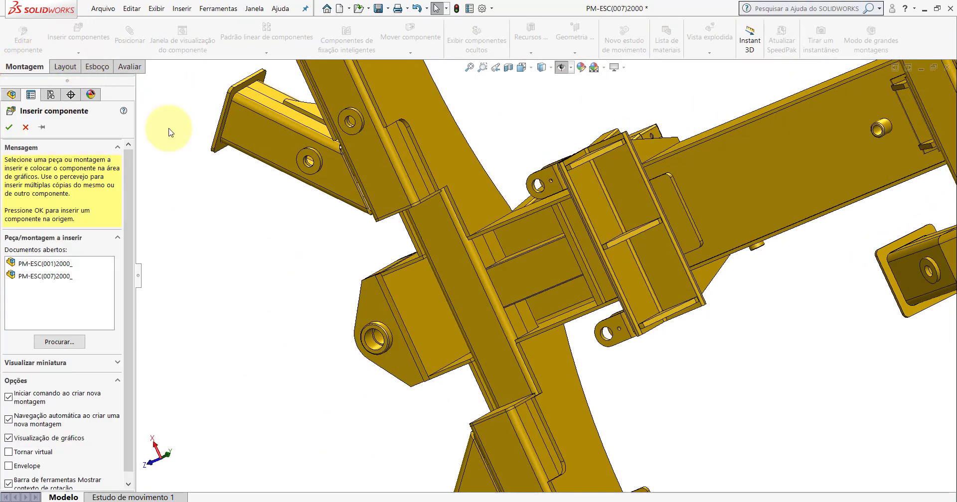
click(46, 342)
click(594, 427)
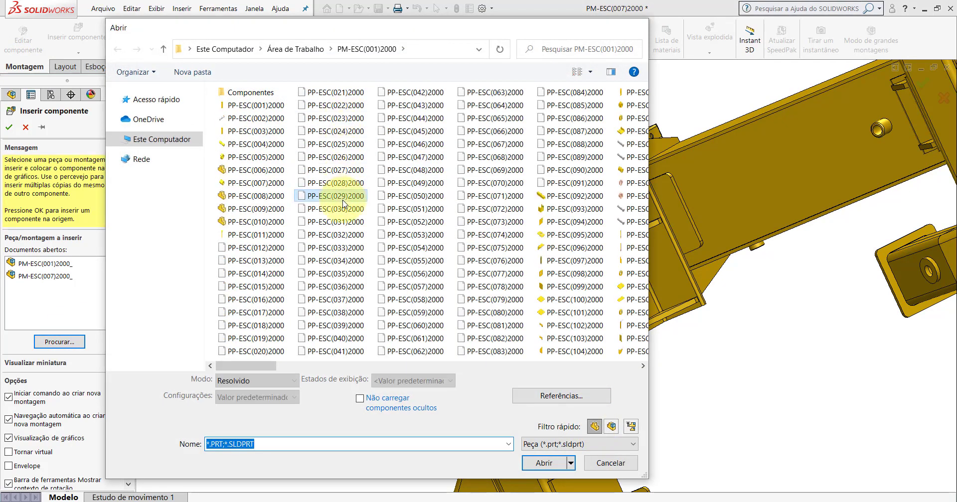
double_click(342, 199)
scroll(408, 337, up, 3)
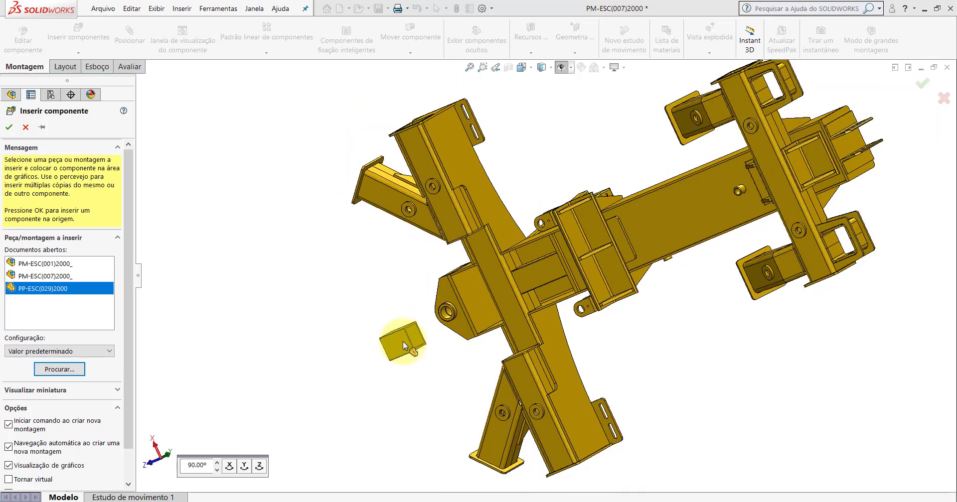
click(402, 341)
scroll(512, 315, down, 2)
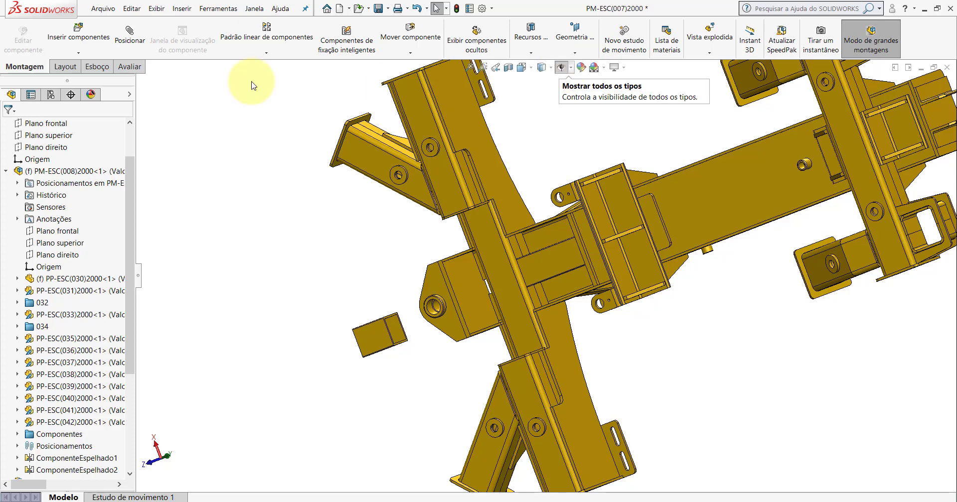
Mate a new-block face coincident with the PP-ESC(028) block face, then drag the block left
click(129, 35)
click(370, 341)
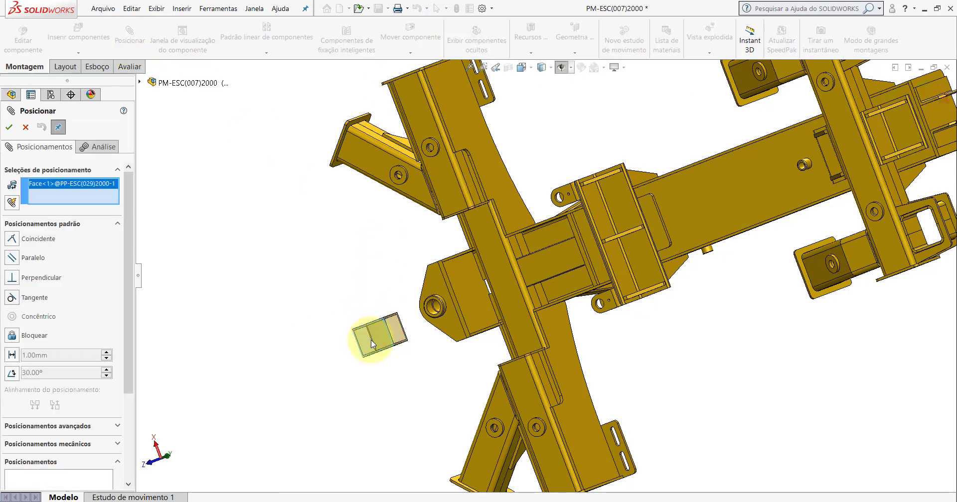
click(528, 266)
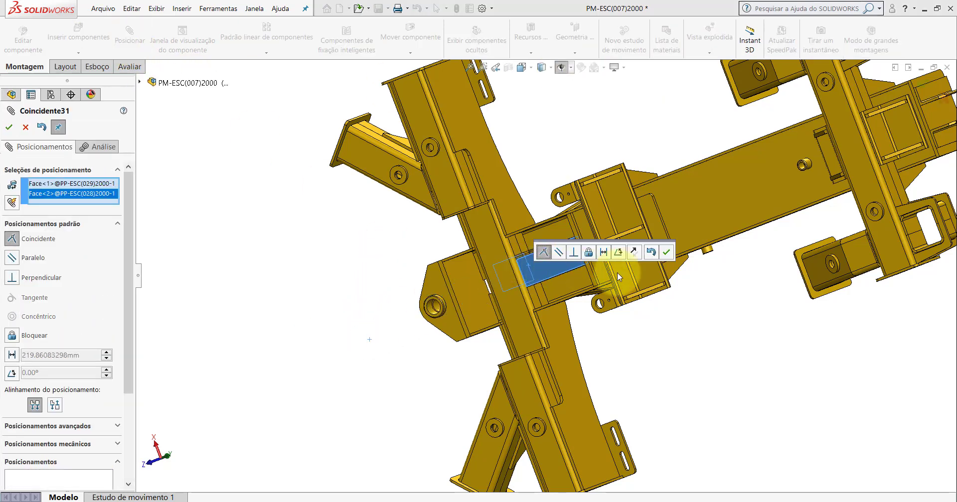
click(666, 251)
scroll(548, 263, down, 5)
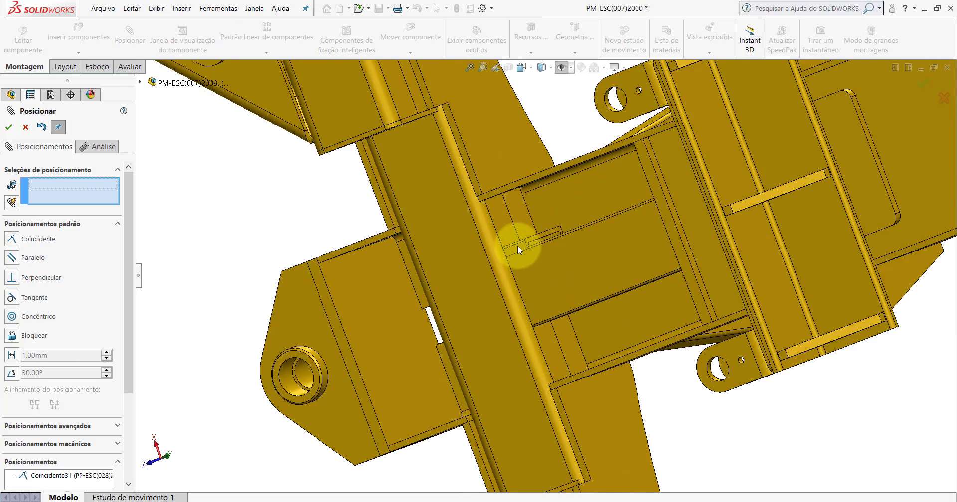
drag(517, 245, 224, 197)
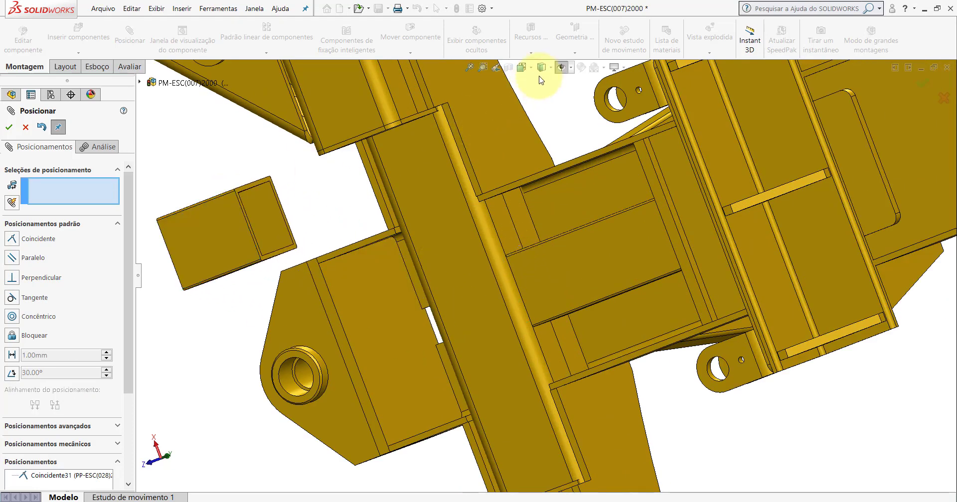
Show the reference planes and try face picks on the new block, cancelling each
click(560, 67)
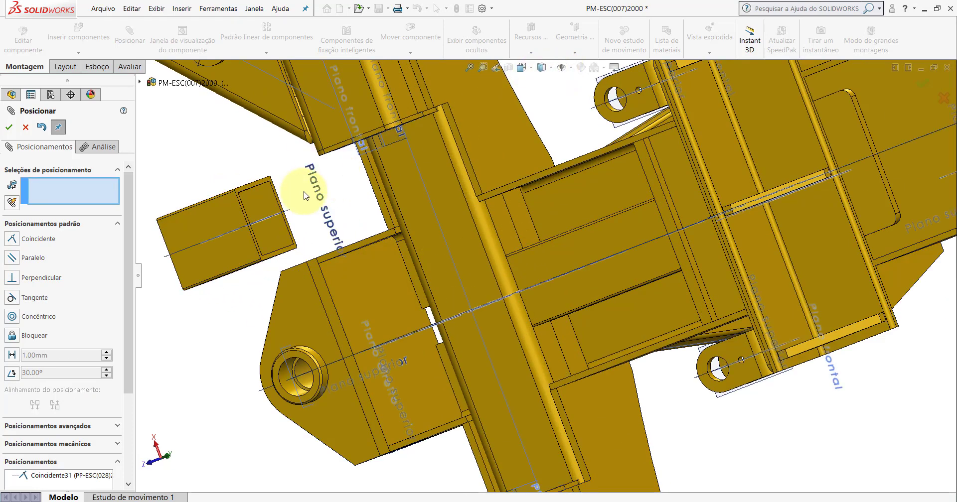
click(263, 219)
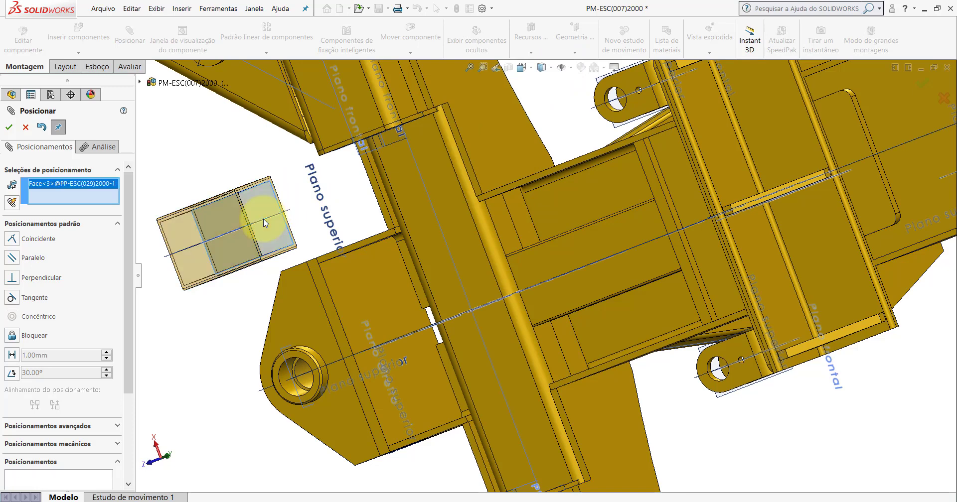
key(Escape)
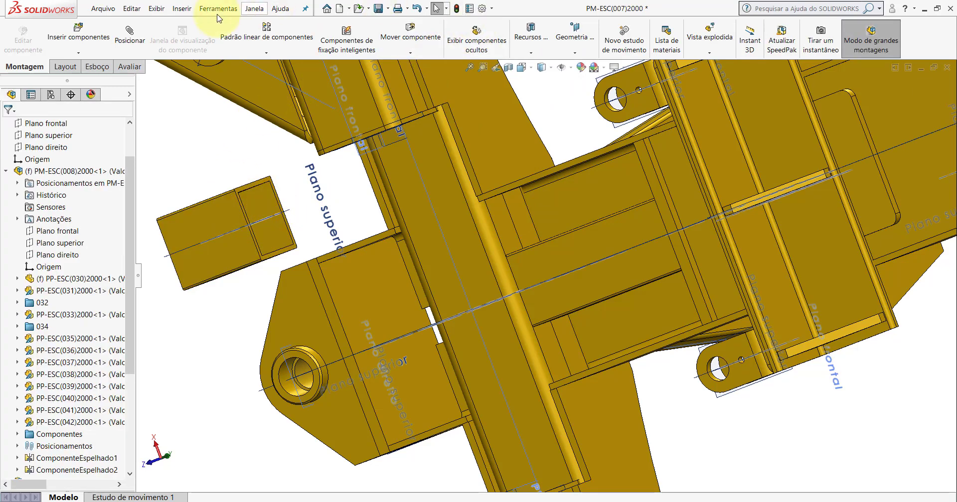
click(205, 240)
key(Escape)
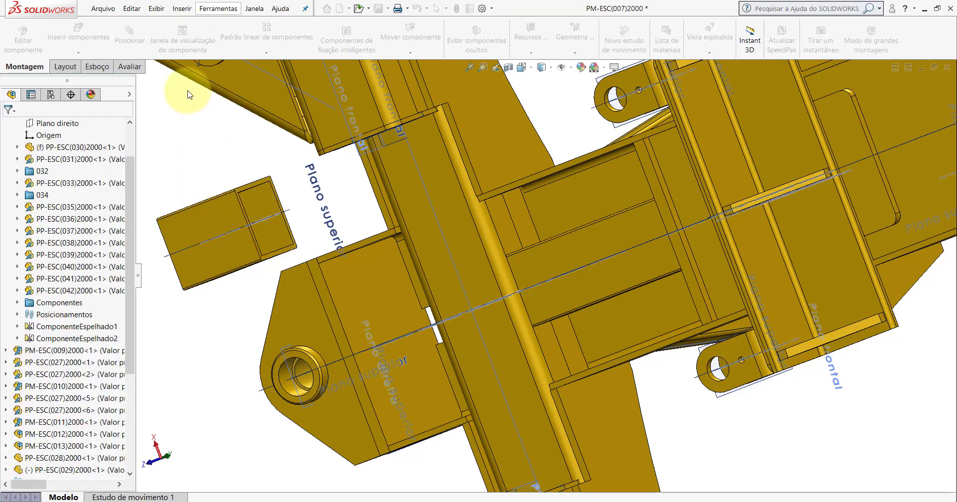
middle_drag(214, 224, 249, 252)
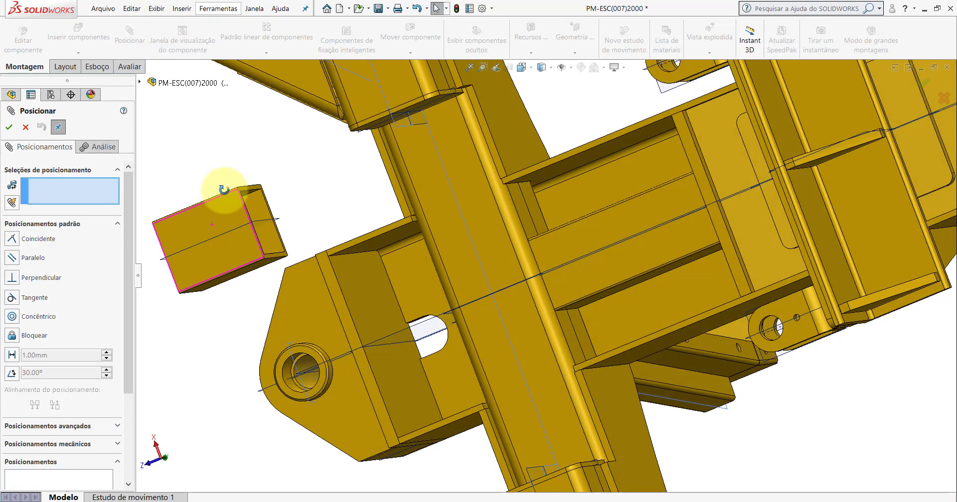
scroll(250, 252, up, 3)
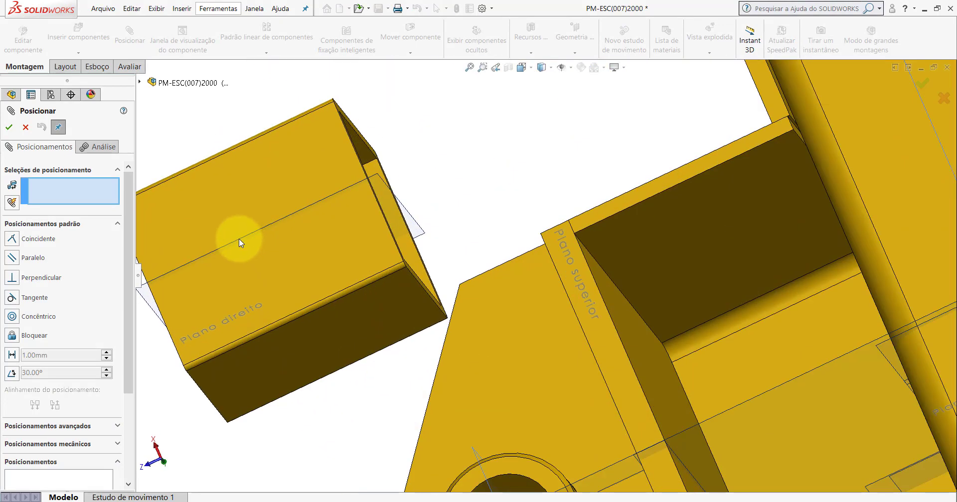
Mate the block's Plano direito coincident with the chassis's Plano direito plane
click(251, 241)
scroll(482, 224, down, 2)
scroll(482, 224, down, 3)
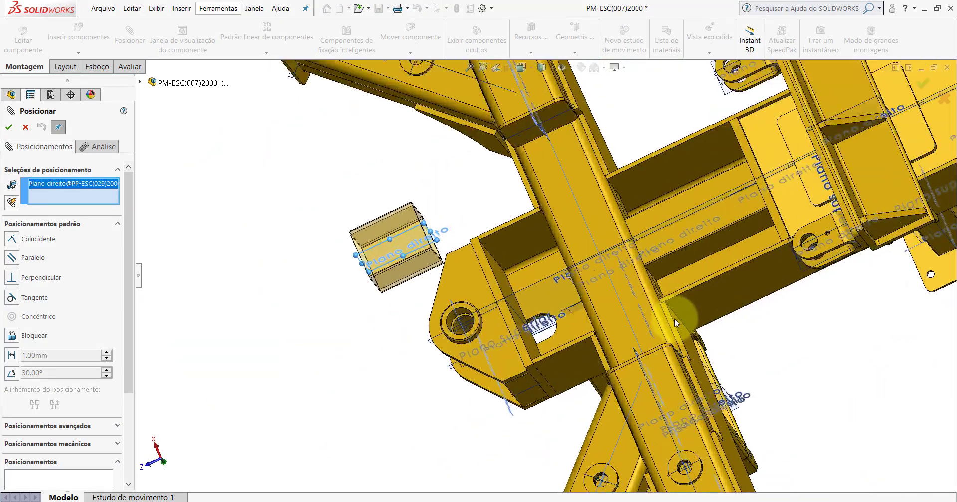
scroll(674, 317, up, 2)
scroll(552, 283, up, 2)
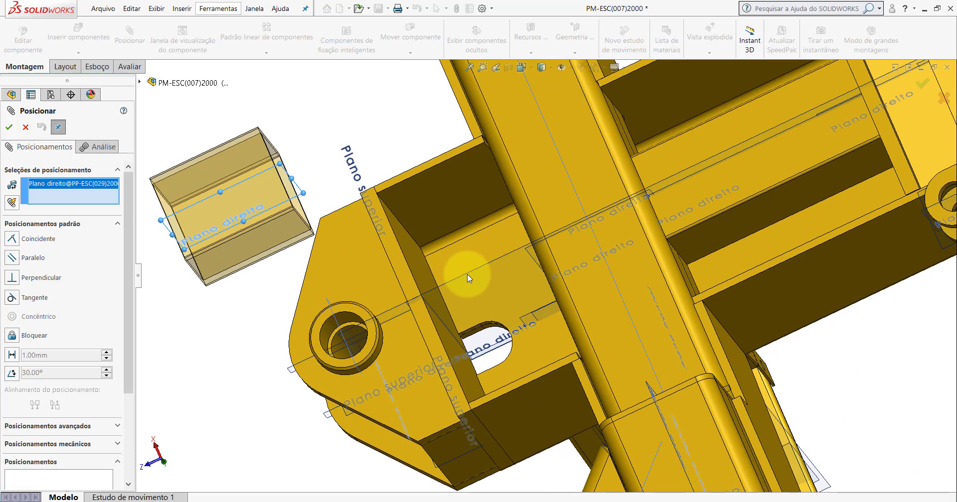
click(467, 274)
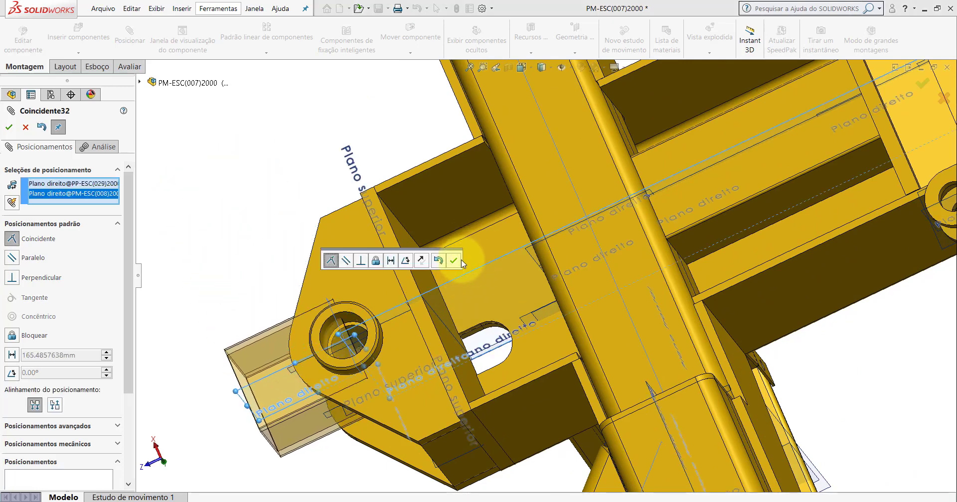
click(453, 261)
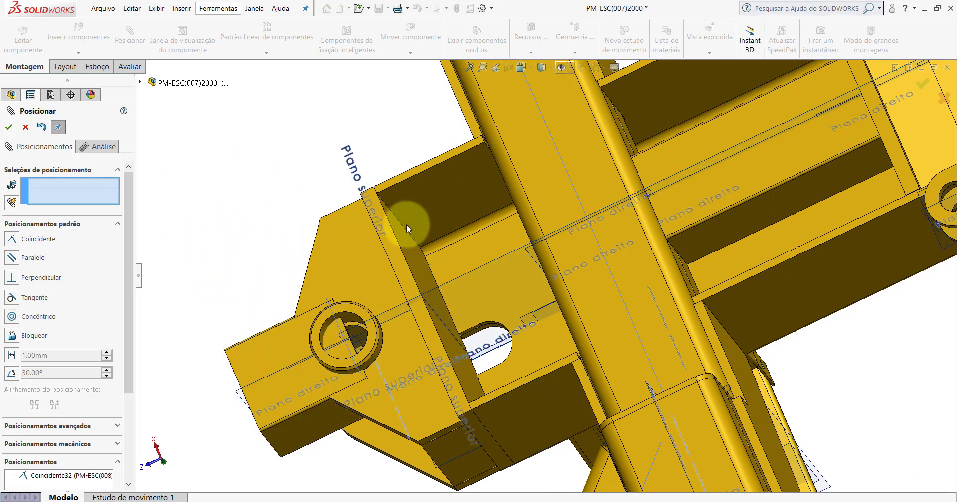
scroll(277, 341, down, 2)
scroll(264, 356, down, 3)
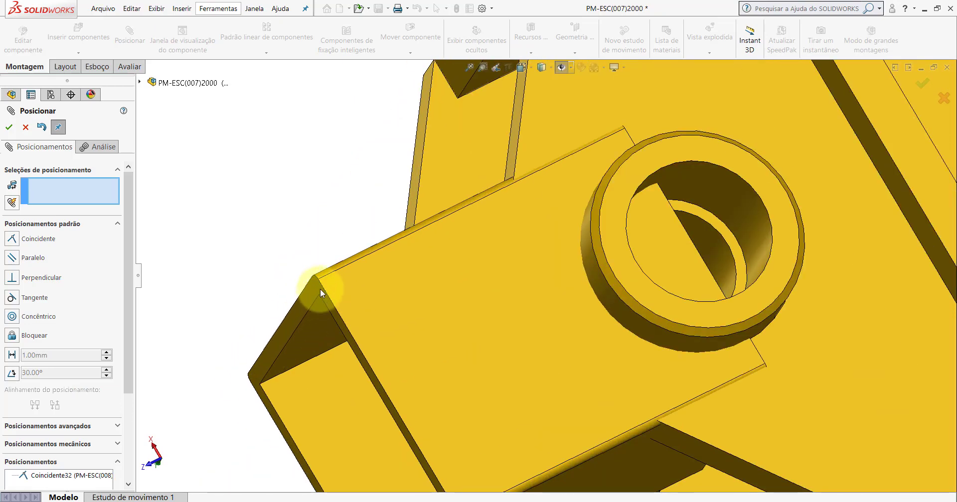
scroll(459, 264, up, 2)
scroll(532, 256, up, 3)
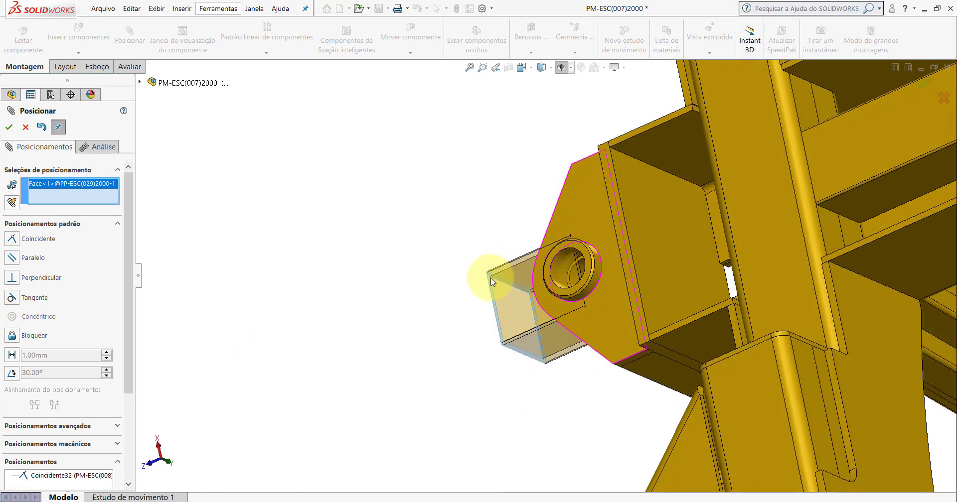
Mate the side plate face by the pivot boss coincident with the frame face, finishing mating
middle_drag(495, 274, 640, 253)
scroll(558, 230, down, 3)
click(558, 230)
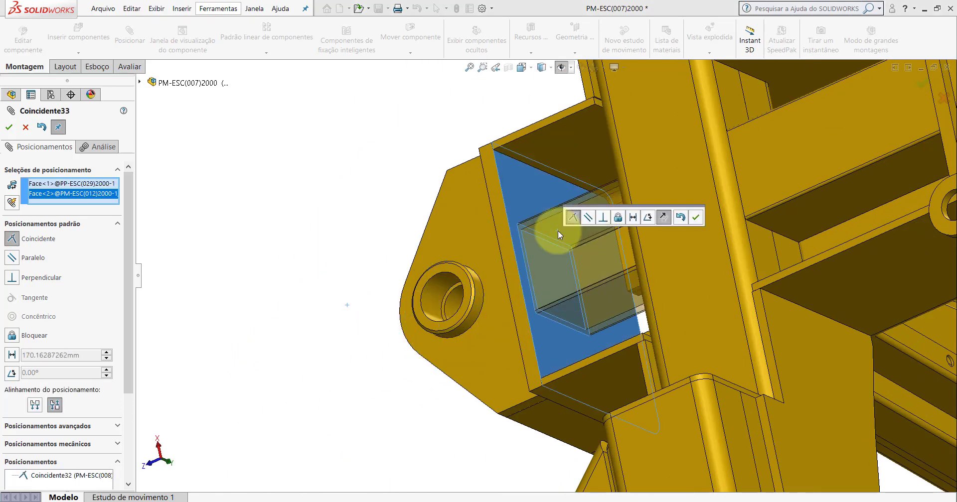
click(694, 216)
scroll(629, 255, up, 3)
scroll(507, 252, down, 3)
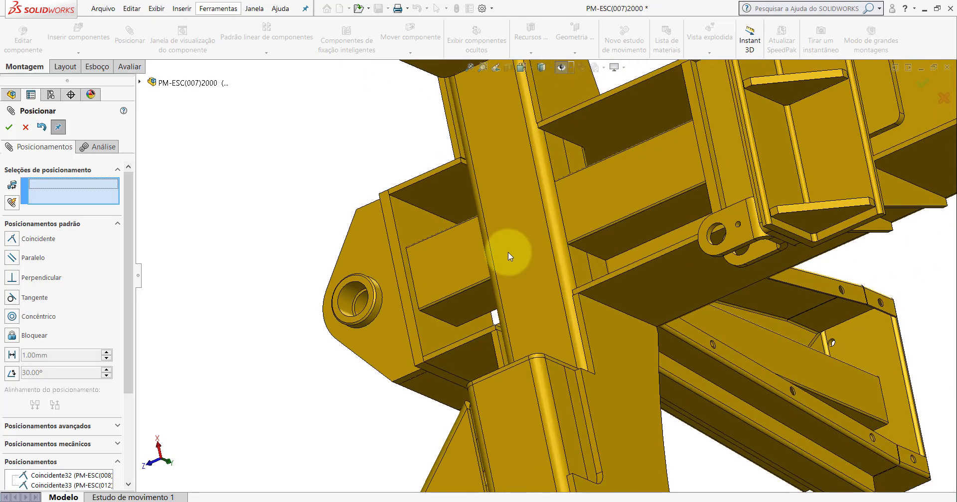
scroll(566, 246, down, 2)
key(Return)
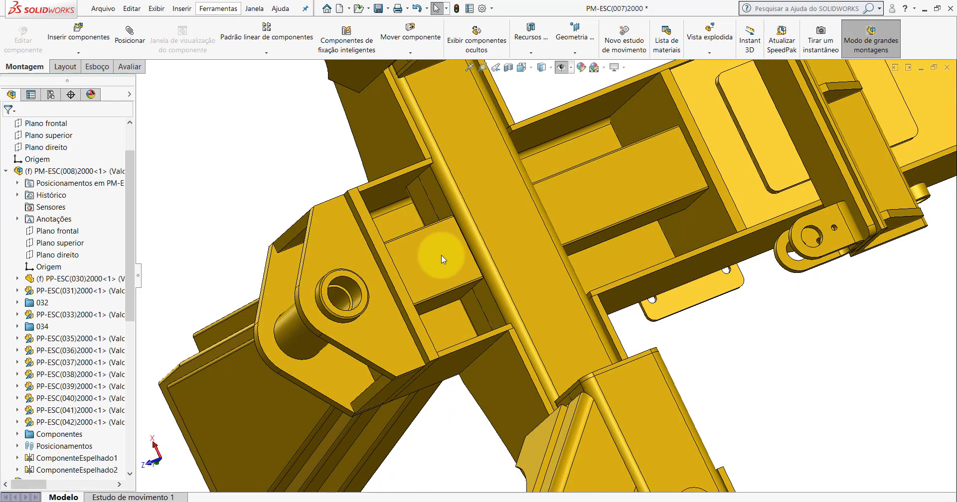
Orbit around the mated block face to inspect it, then clear the selection
click(426, 240)
mouse_move(441, 240)
middle_down()
mouse_move(410, 333)
mouse_move(395, 316)
mouse_move(402, 233)
middle_up()
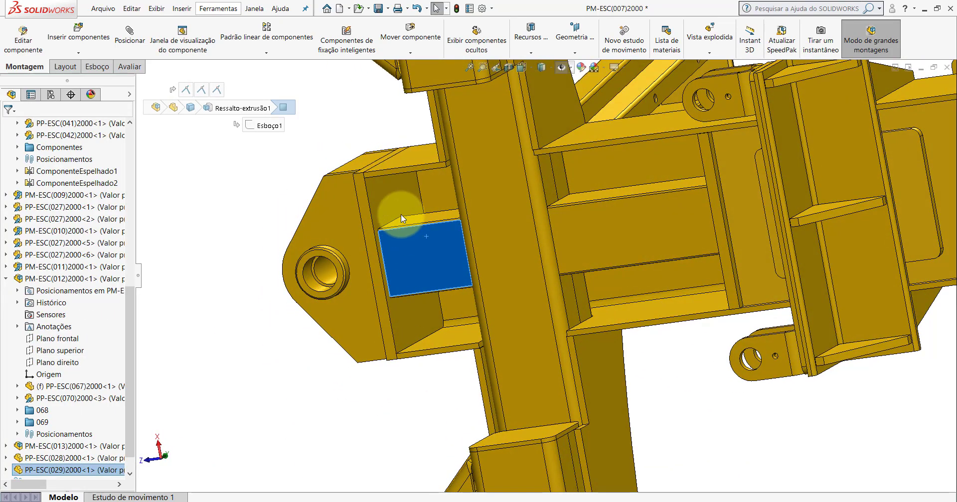
middle_drag(390, 283, 398, 293)
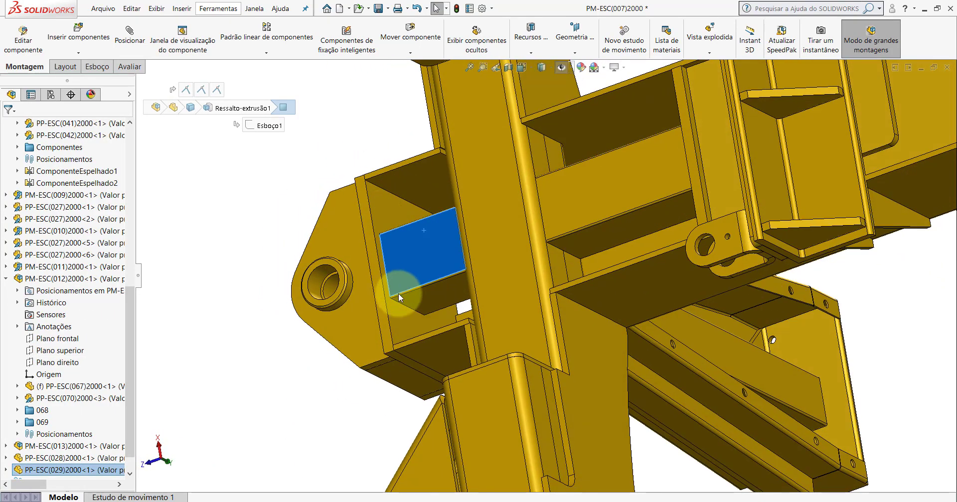
middle_drag(448, 249, 462, 302)
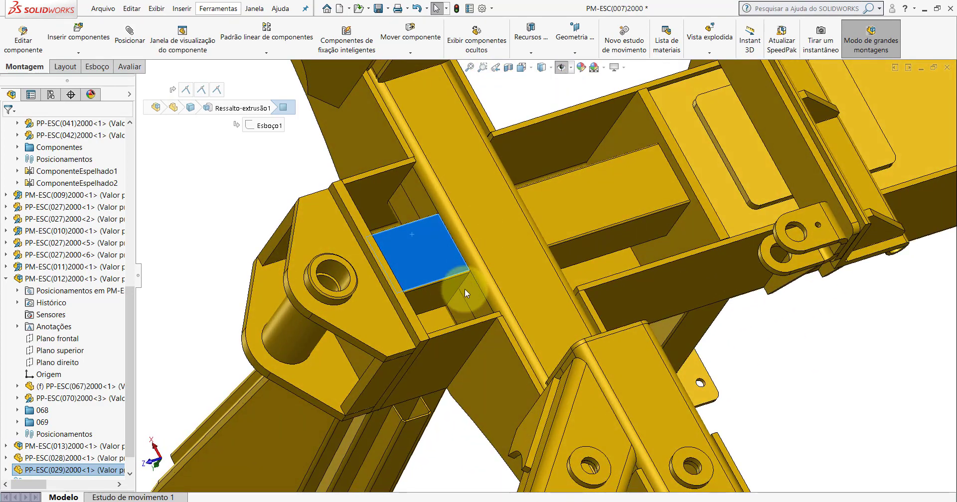
mouse_move(427, 213)
middle_down()
mouse_move(444, 278)
mouse_move(435, 219)
middle_up()
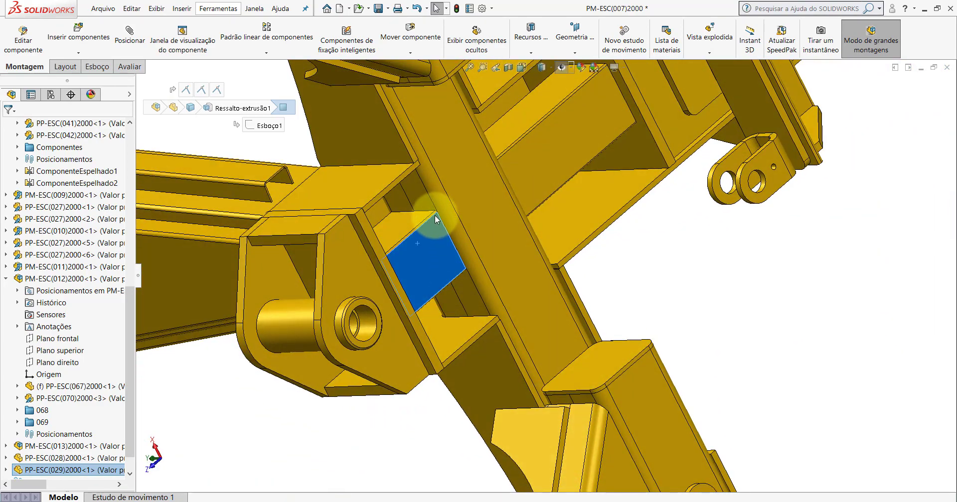
click(710, 259)
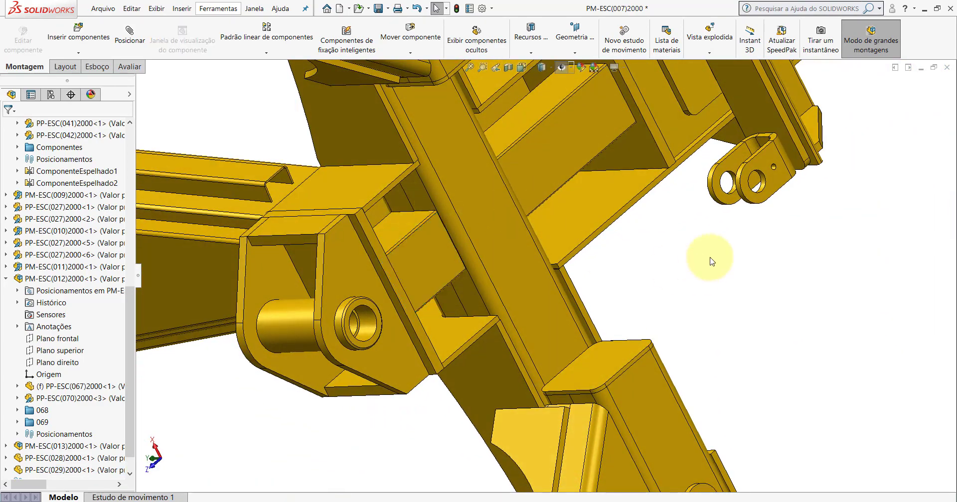
Show the assembly in Isometric view and collapse all feature tree items
click(521, 66)
click(551, 109)
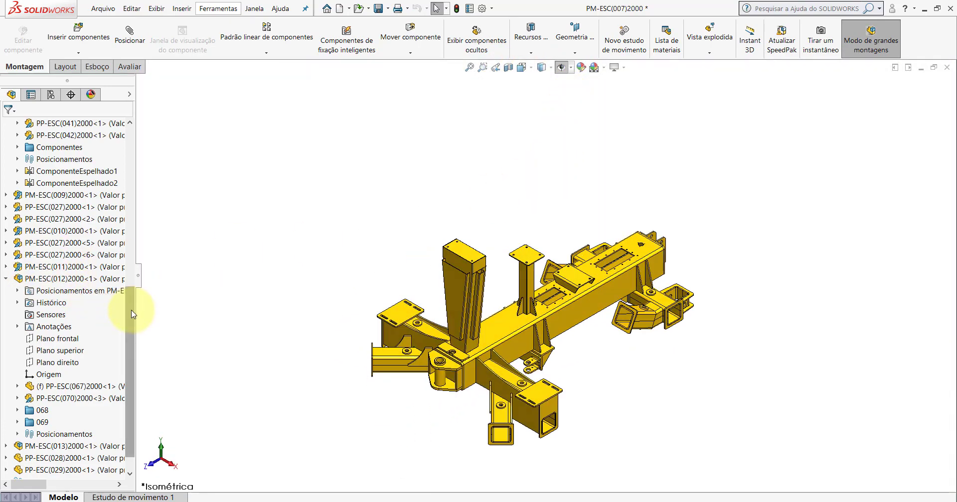
drag(133, 313, 130, 151)
right_click(113, 123)
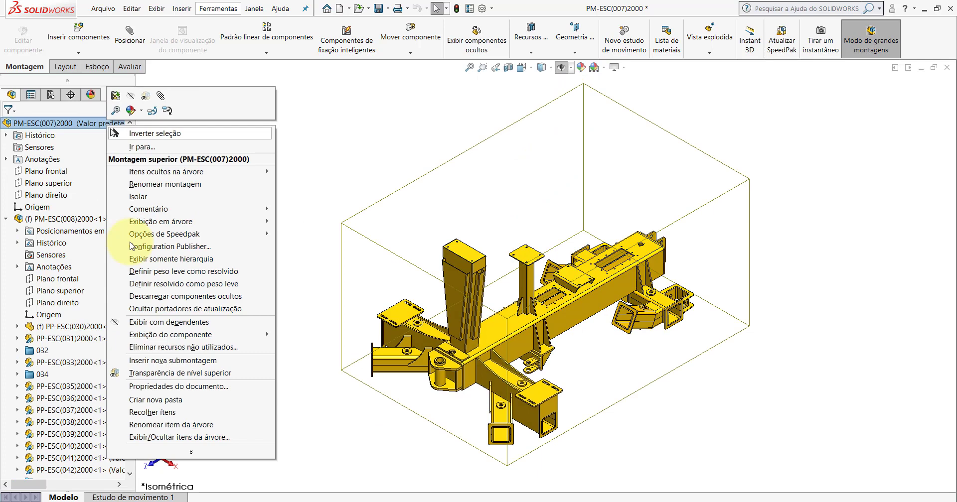
click(155, 411)
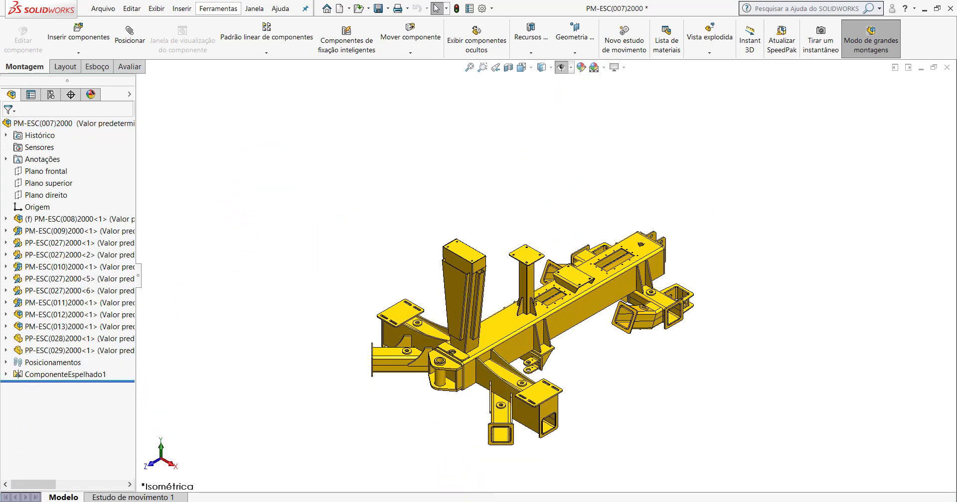
In the reference assembly, highlight folders 027 and 063 and orbit to the gusset plates
click(470, 441)
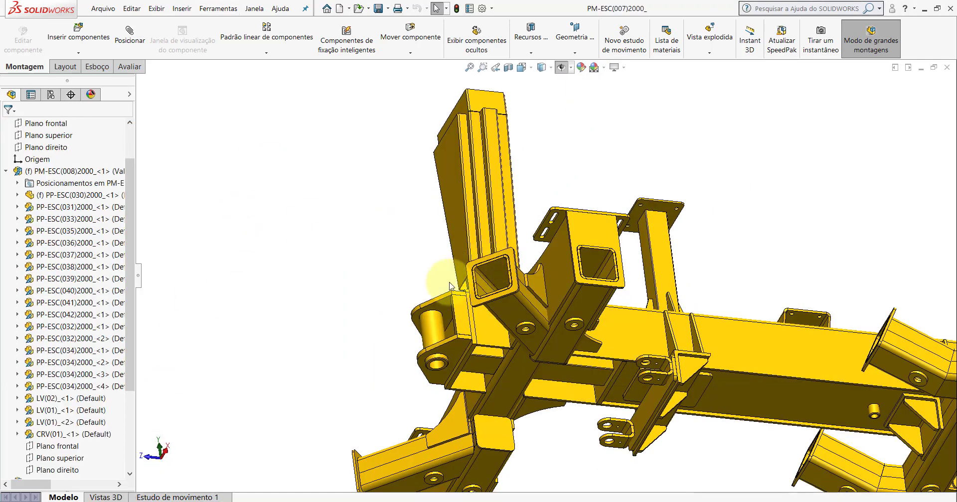
click(5, 171)
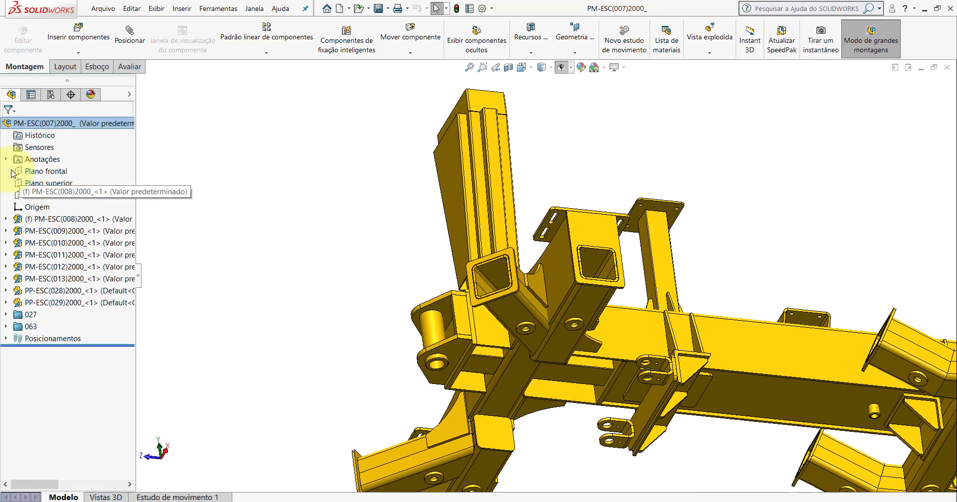
click(27, 316)
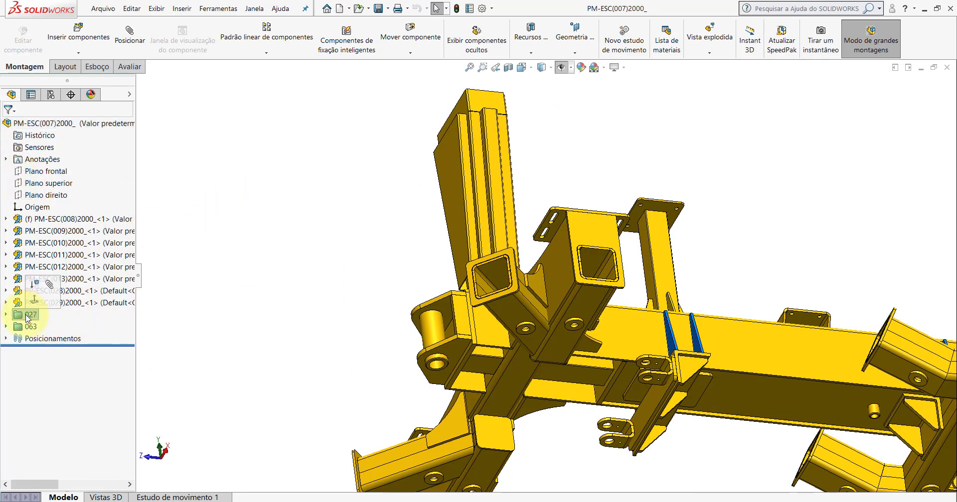
mouse_move(726, 264)
middle_down()
mouse_move(588, 355)
mouse_move(600, 390)
middle_up()
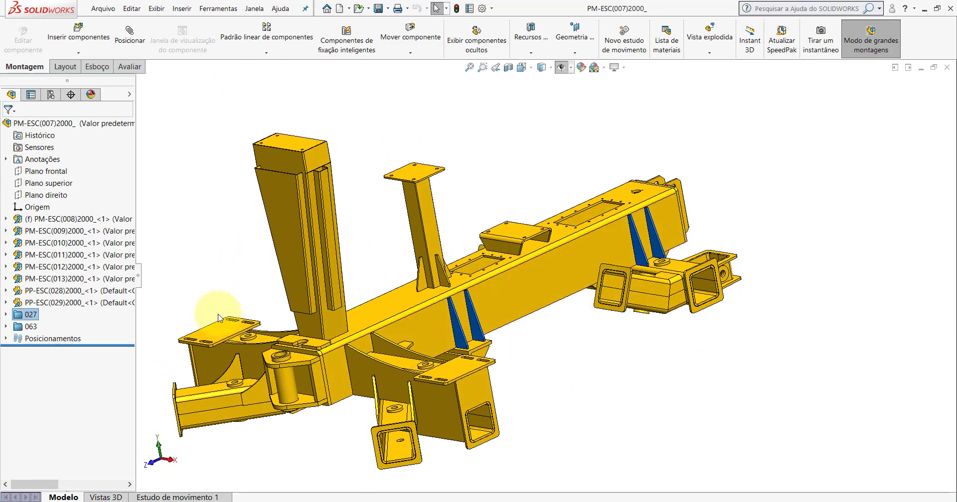
click(31, 327)
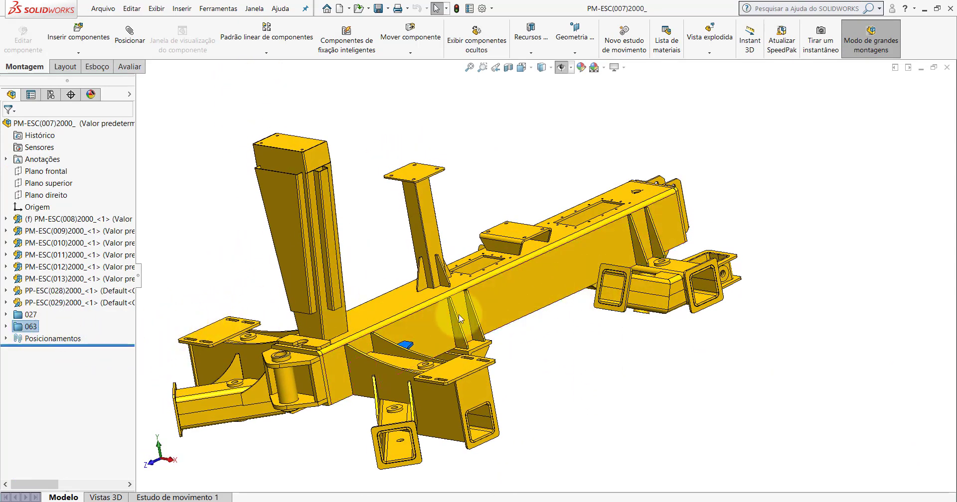
mouse_move(459, 314)
middle_down()
mouse_move(305, 355)
mouse_move(362, 345)
middle_up()
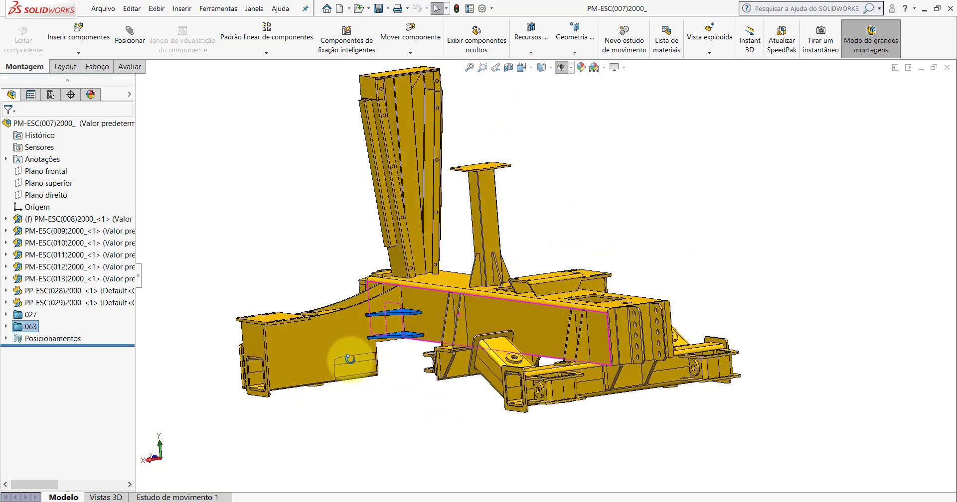
scroll(362, 345, down, 3)
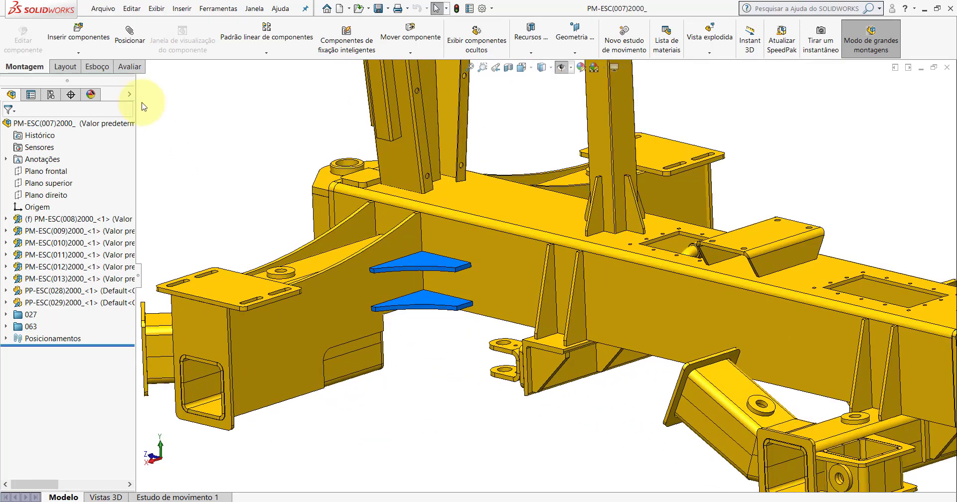
key(Escape)
Measure the reference gusset top face to the frame face below: 13.35 mm
click(133, 65)
click(198, 37)
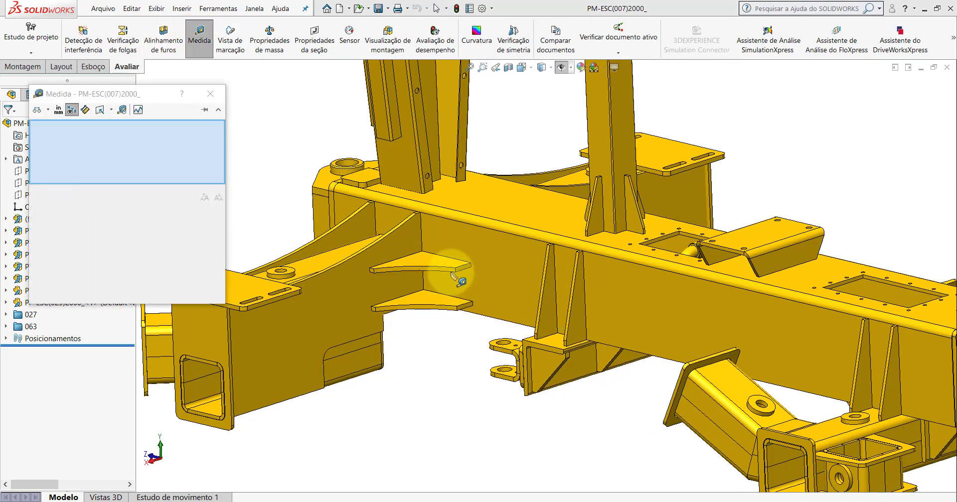
middle_drag(451, 273, 442, 198)
scroll(442, 318, down, 3)
click(443, 295)
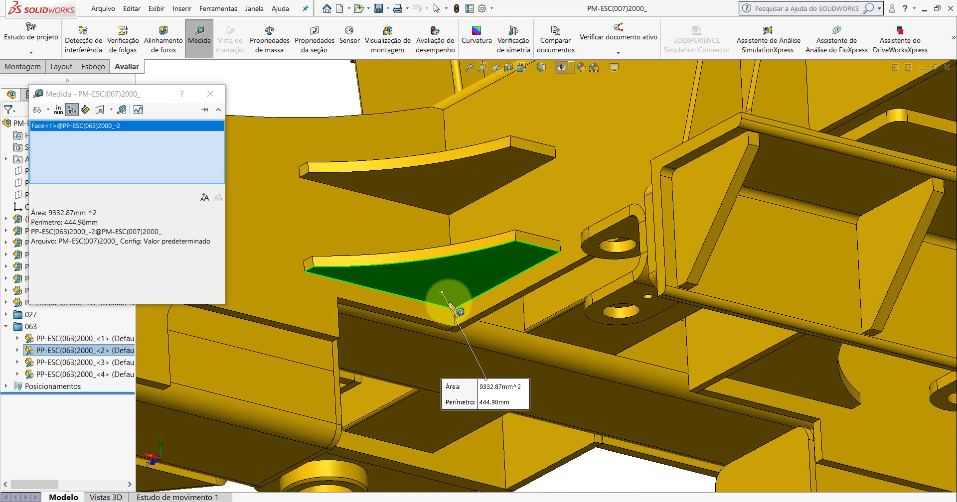
scroll(443, 298, down, 3)
click(424, 338)
scroll(426, 337, up, 3)
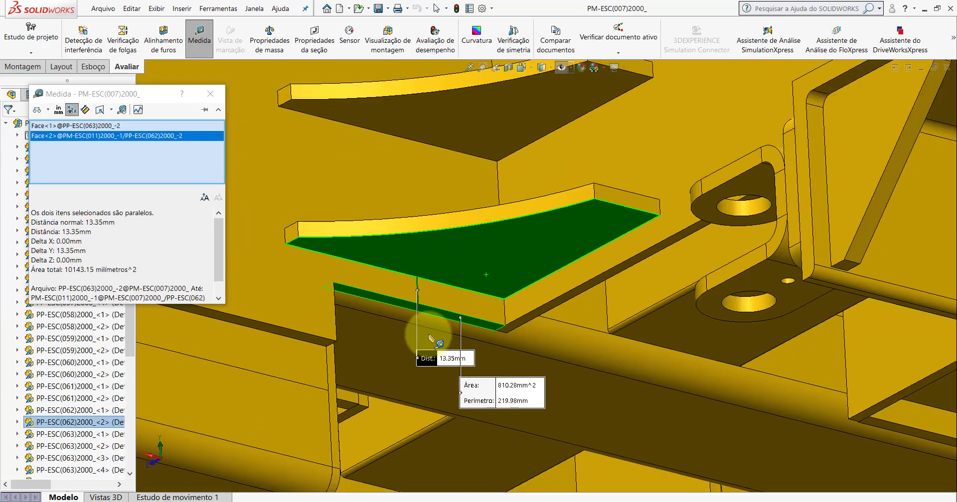
scroll(493, 283, up, 5)
key(Escape)
Locate a gusset plate in the reference, then return to the working PM-ESC(007)2000 window
mouse_move(518, 263)
middle_down()
mouse_move(605, 355)
mouse_move(586, 325)
middle_up()
click(509, 204)
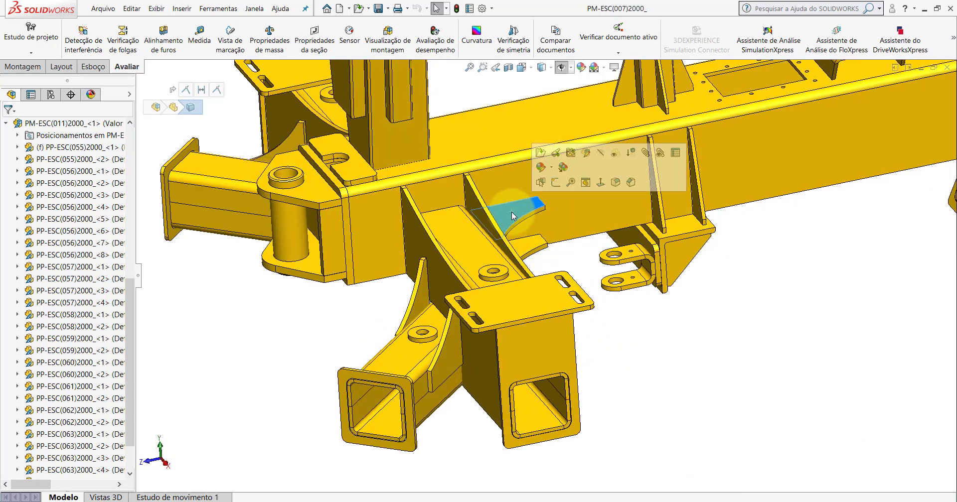
key(Escape)
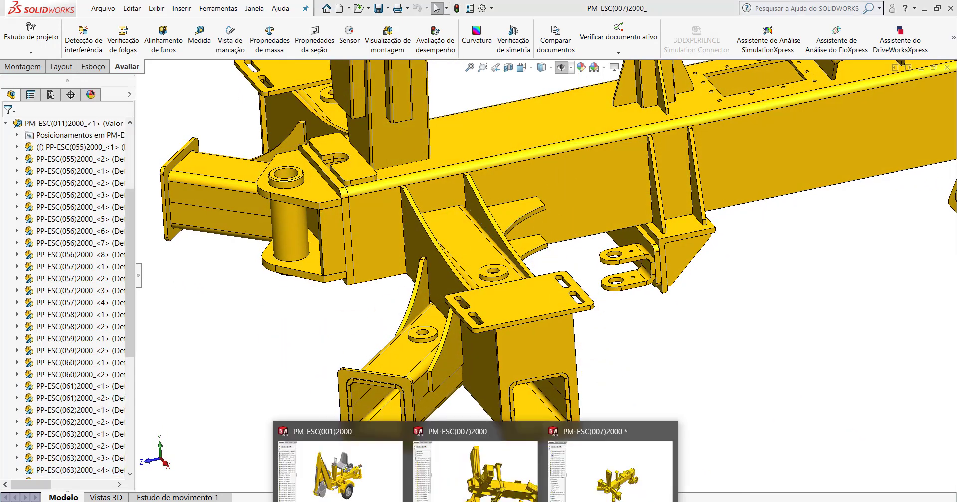
key(ctrl+7)
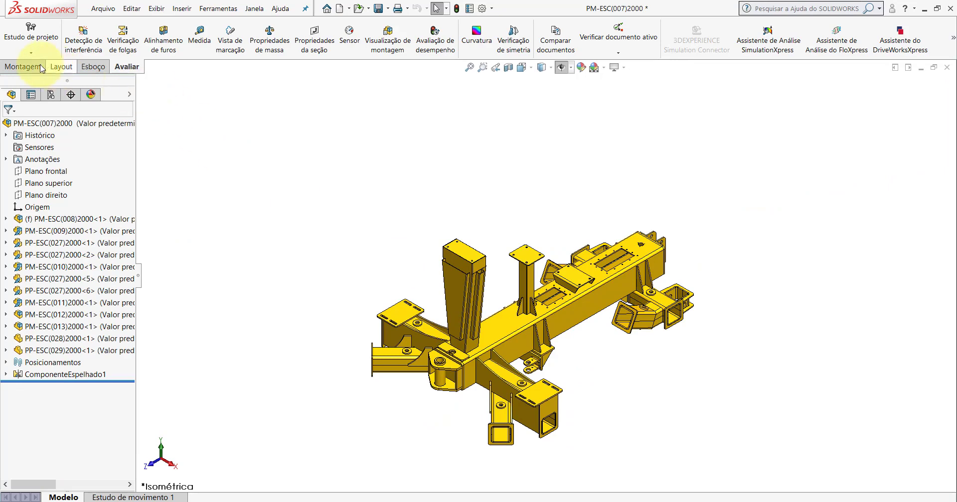
Insert PP-ESC(063)2000 beside the lug bracket and rotate it to lie flat
click(20, 66)
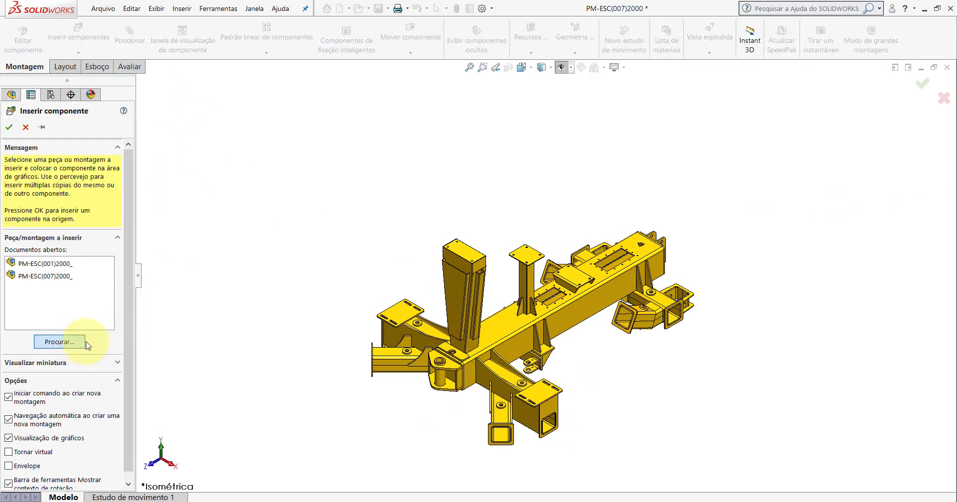
click(85, 342)
click(594, 427)
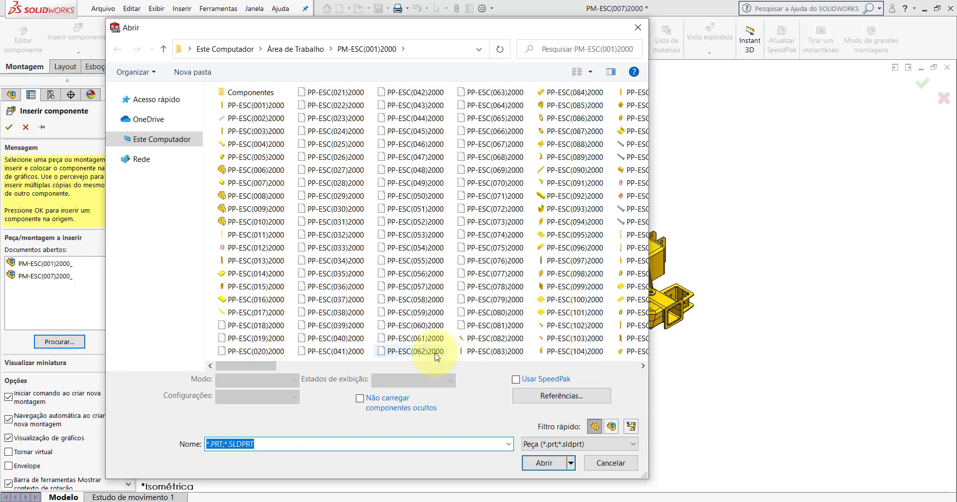
double_click(486, 97)
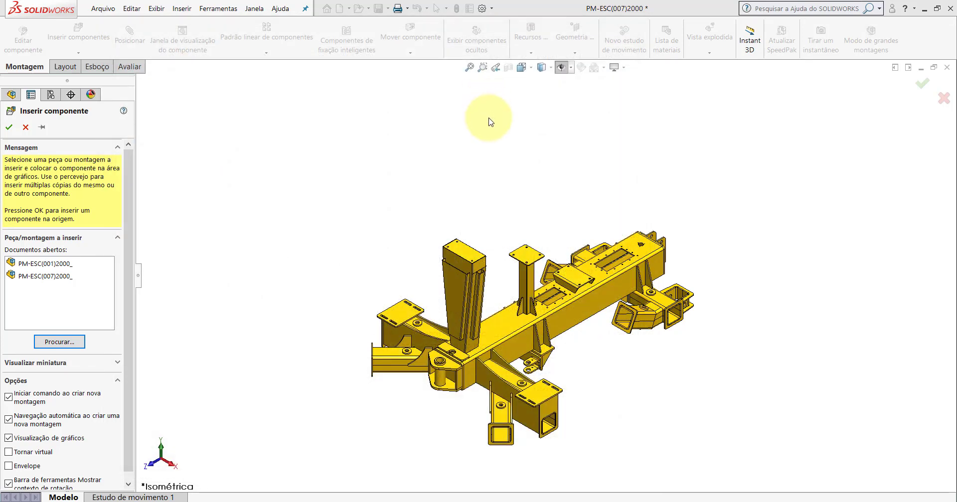
scroll(562, 366, down, 5)
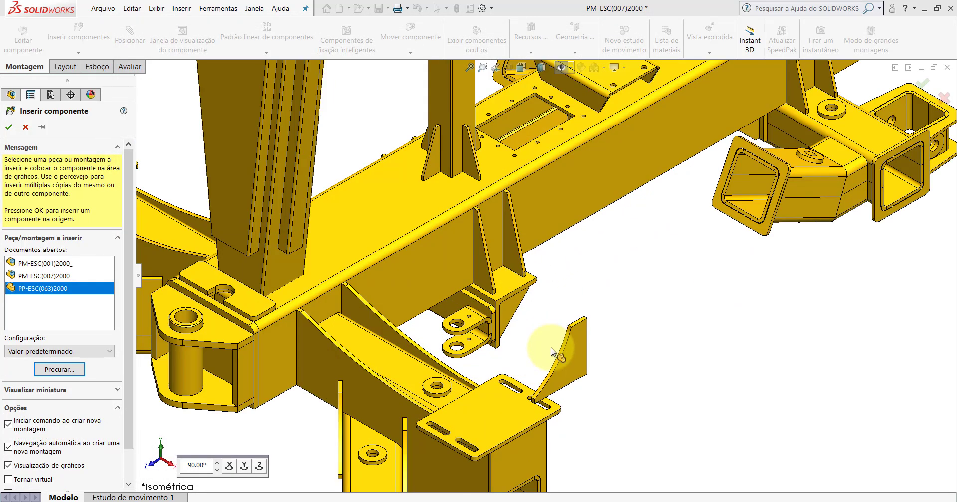
scroll(555, 342, down, 5)
click(507, 314)
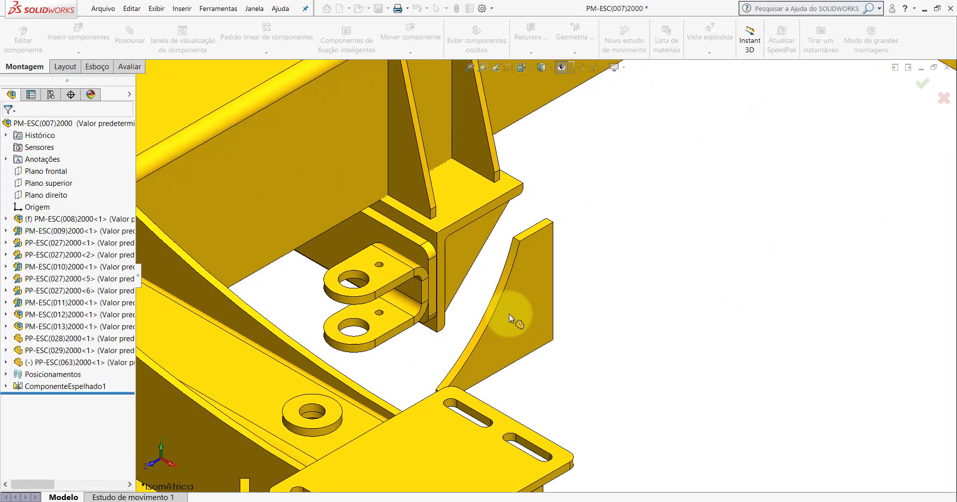
mouse_move(519, 304)
right_down()
mouse_move(577, 290)
mouse_move(646, 193)
mouse_move(581, 220)
mouse_move(615, 247)
mouse_move(591, 290)
right_up()
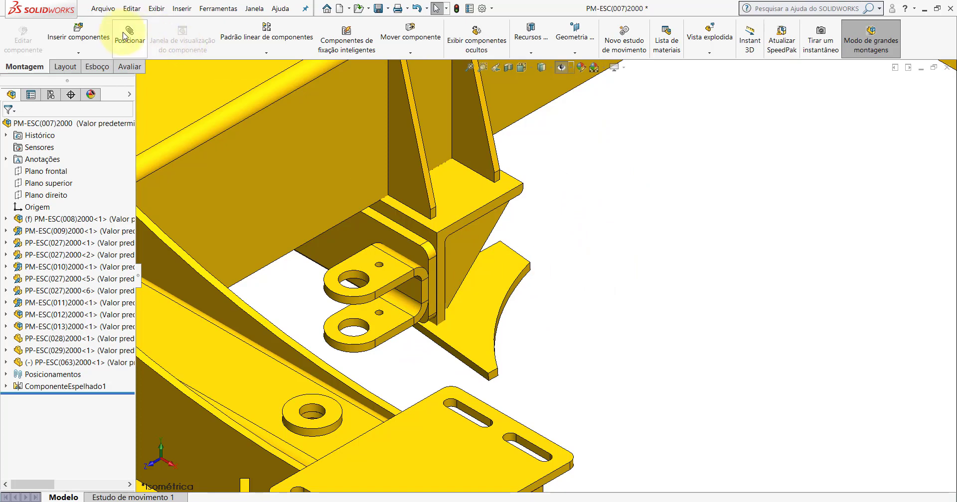
Mate the gusset plate face coincident with the beam face
scroll(548, 272, up, 5)
middle_drag(548, 271, 310, 199)
scroll(545, 288, down, 3)
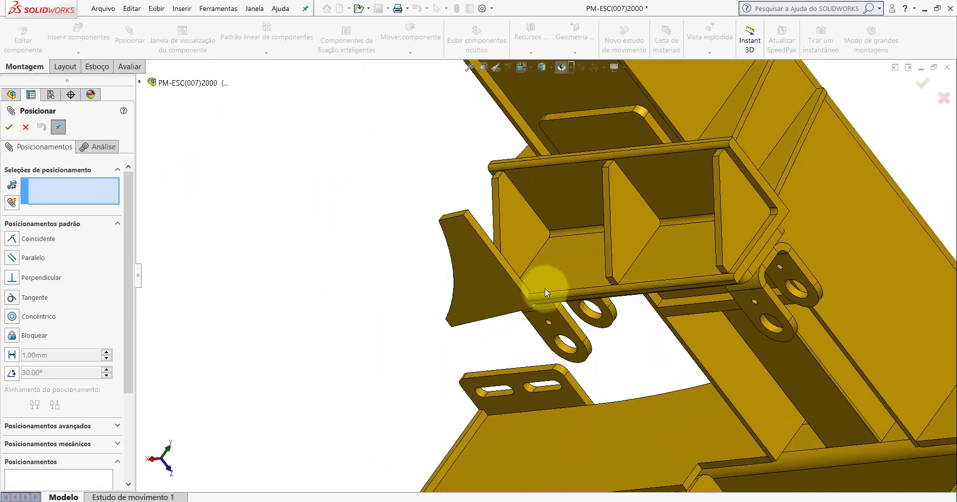
scroll(477, 232, down, 3)
click(475, 232)
scroll(479, 232, up, 3)
mouse_move(478, 233)
middle_down()
mouse_move(513, 267)
mouse_move(646, 327)
mouse_move(696, 389)
middle_up()
scroll(438, 239, down, 5)
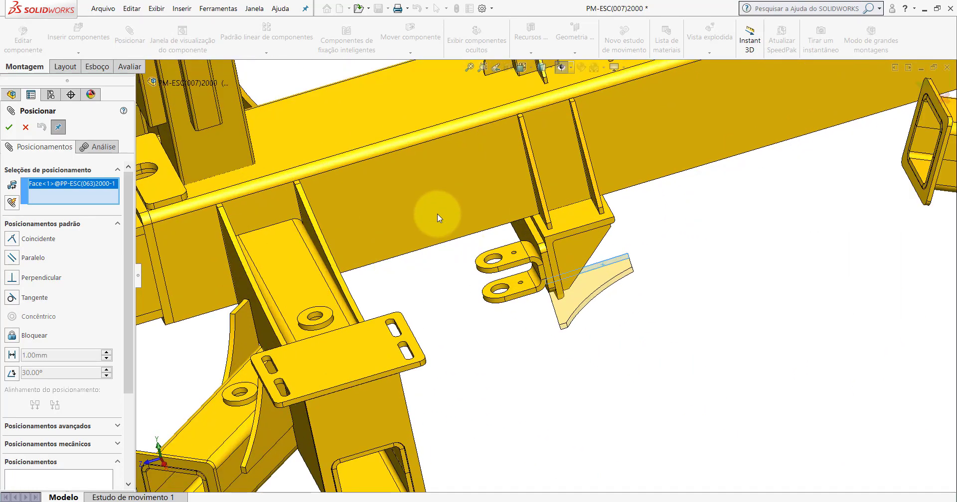
click(437, 218)
click(419, 197)
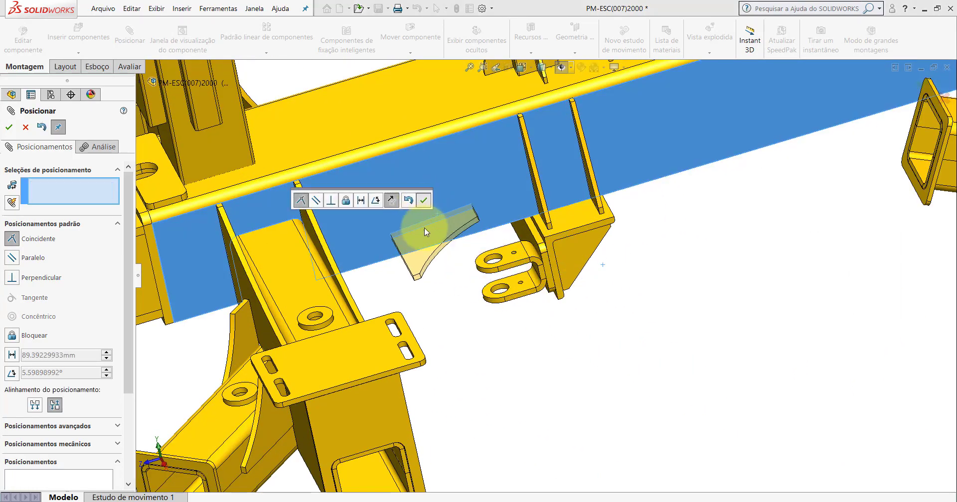
Mate the plate's end face coincident with the side face of the PM-ESC(011) arm
scroll(425, 239, down, 3)
scroll(426, 247, down, 2)
scroll(427, 252, down, 2)
scroll(388, 252, down, 3)
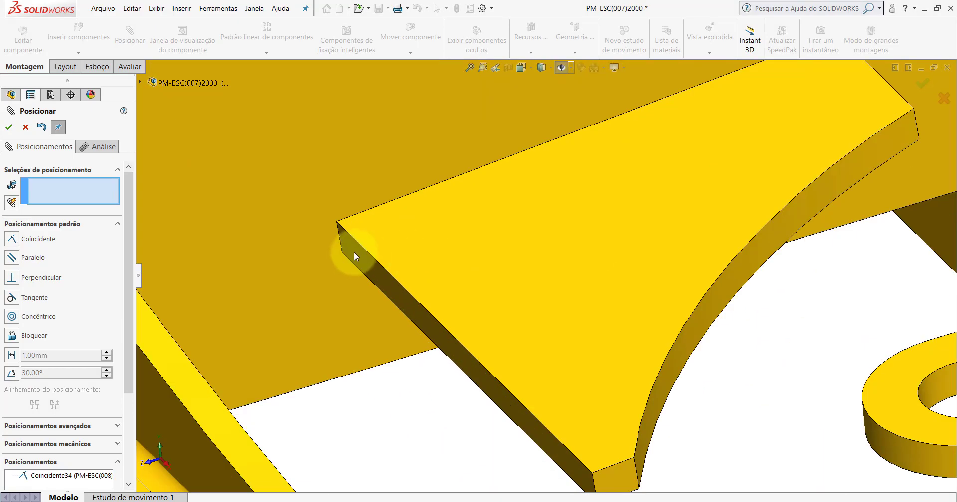
click(358, 250)
scroll(533, 255, up, 5)
scroll(474, 274, down, 3)
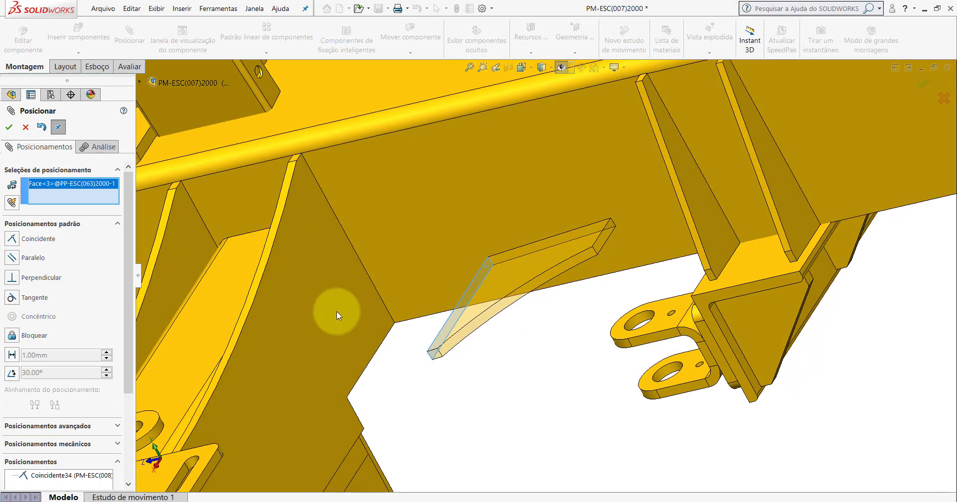
click(337, 311)
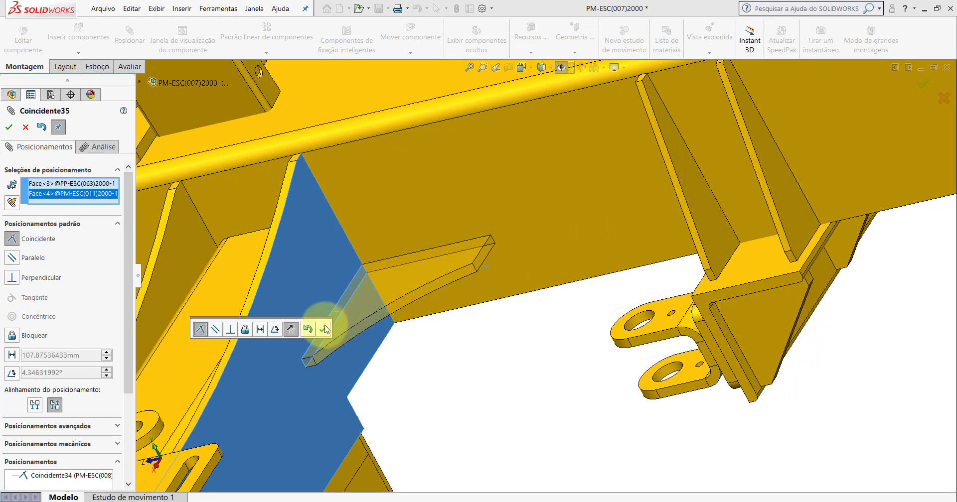
click(325, 329)
Add a 13.35 mm distance mate between the plate face and the PM-ESC(011) arm face
middle_drag(359, 304, 343, 178)
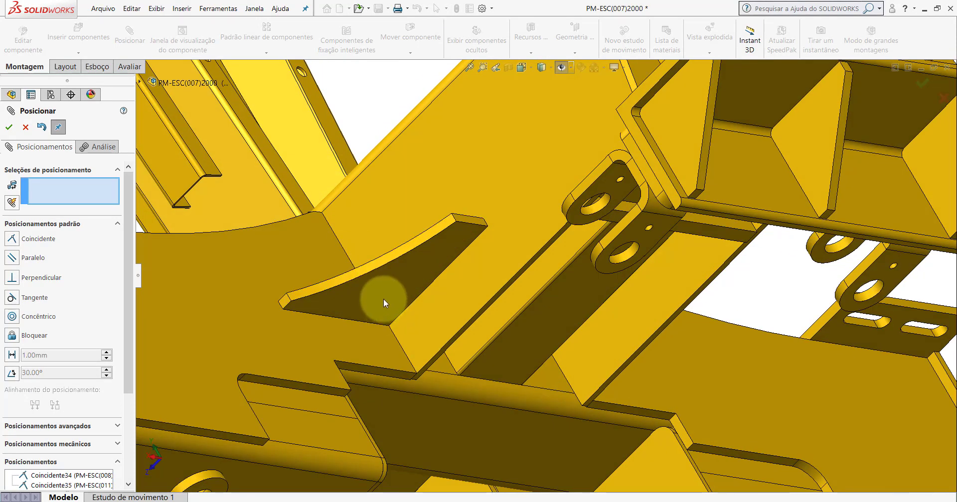
click(383, 299)
scroll(432, 372, down, 3)
click(393, 354)
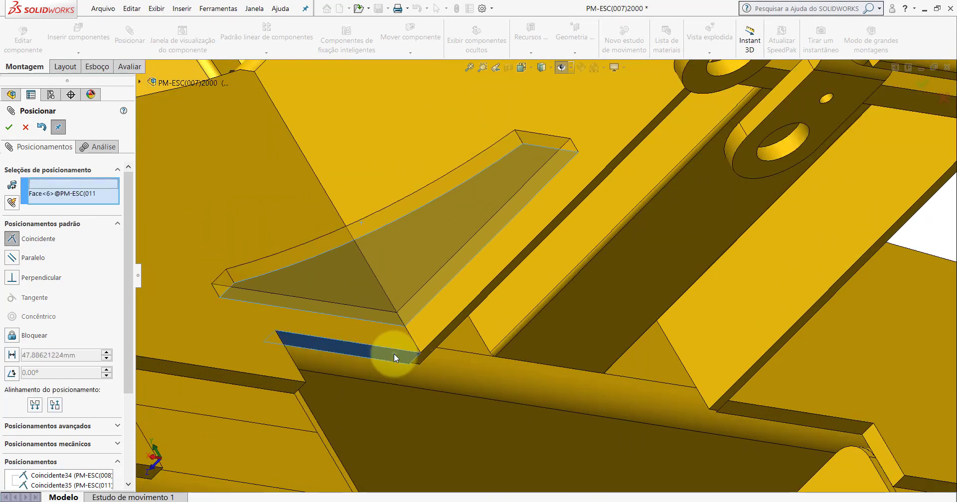
click(317, 372)
text(13,35)
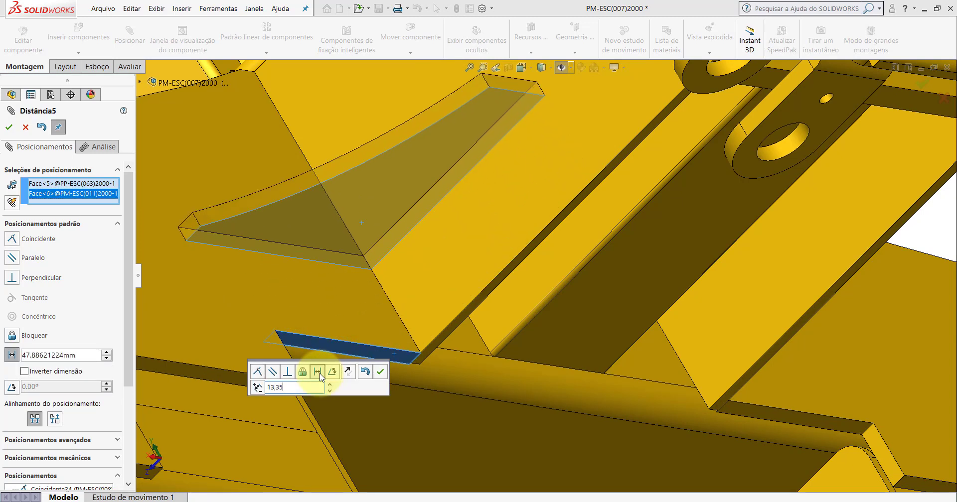
key(Return)
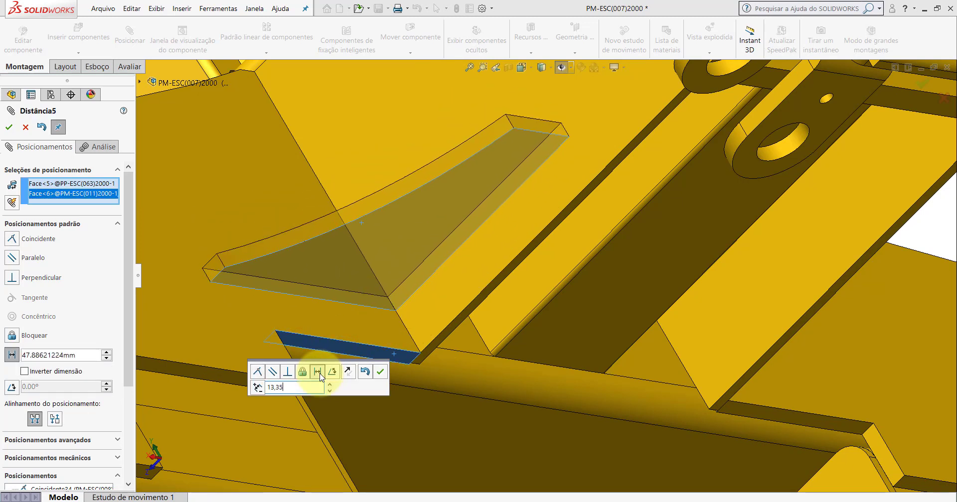
click(382, 372)
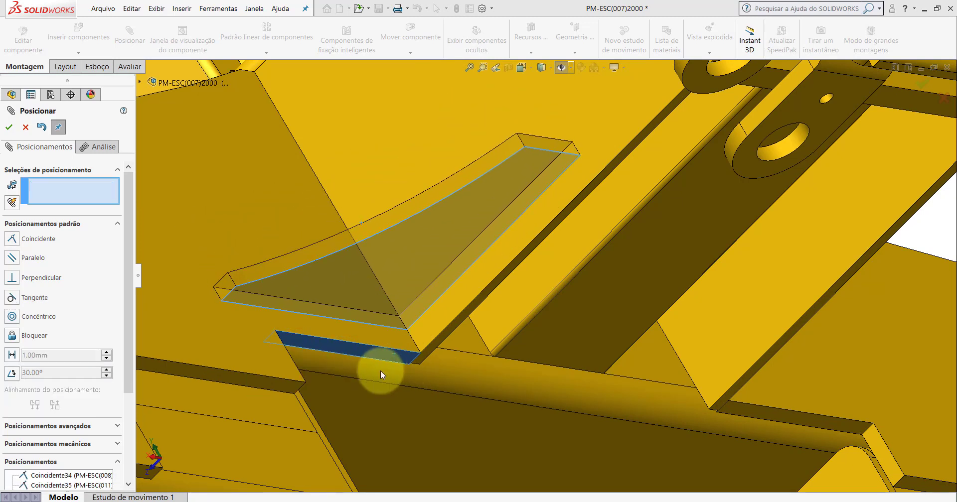
Accept the gusset plate's mates and close the Mate PropertyManager
click(25, 128)
scroll(513, 224, up, 3)
scroll(516, 240, up, 3)
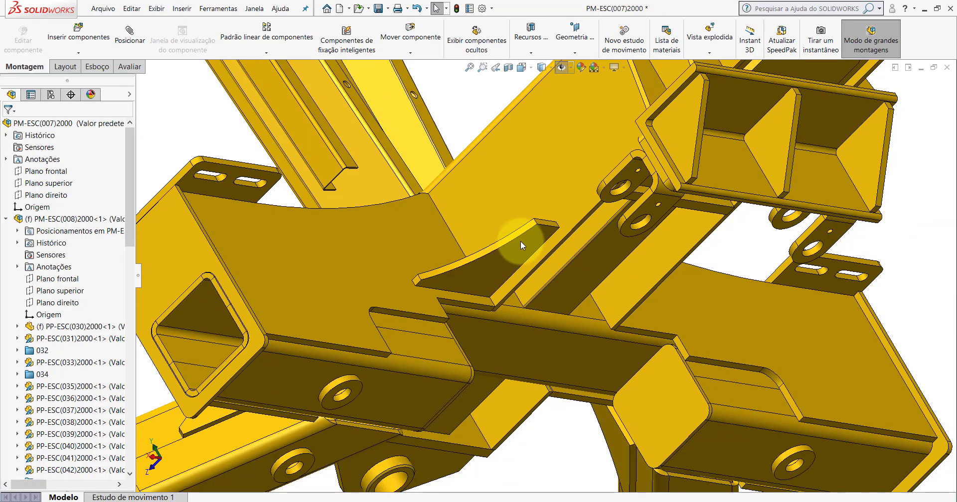
scroll(517, 245, up, 3)
mouse_move(515, 246)
middle_down()
mouse_move(495, 309)
mouse_move(530, 404)
middle_up()
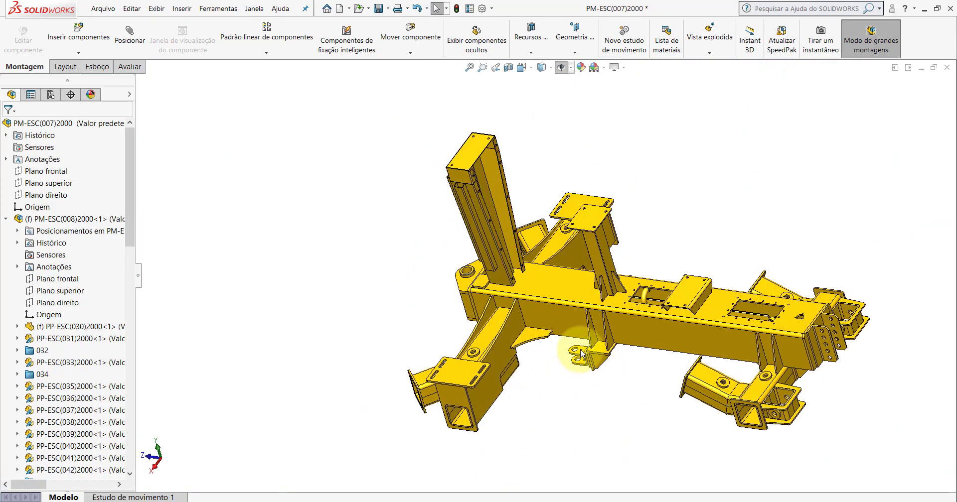
scroll(502, 350, down, 5)
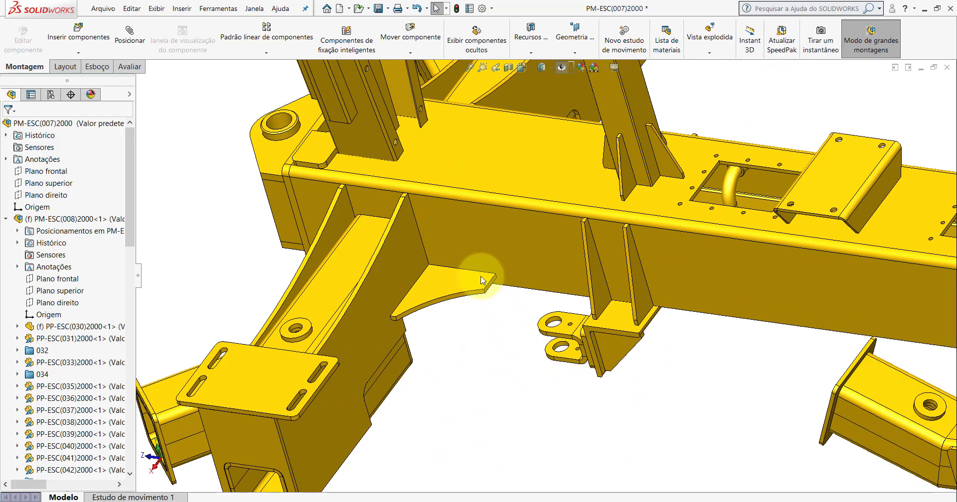
Orbit the frame around the gusset plate to check its seating under the beam
mouse_move(474, 259)
middle_down()
mouse_move(523, 214)
mouse_move(489, 227)
middle_up()
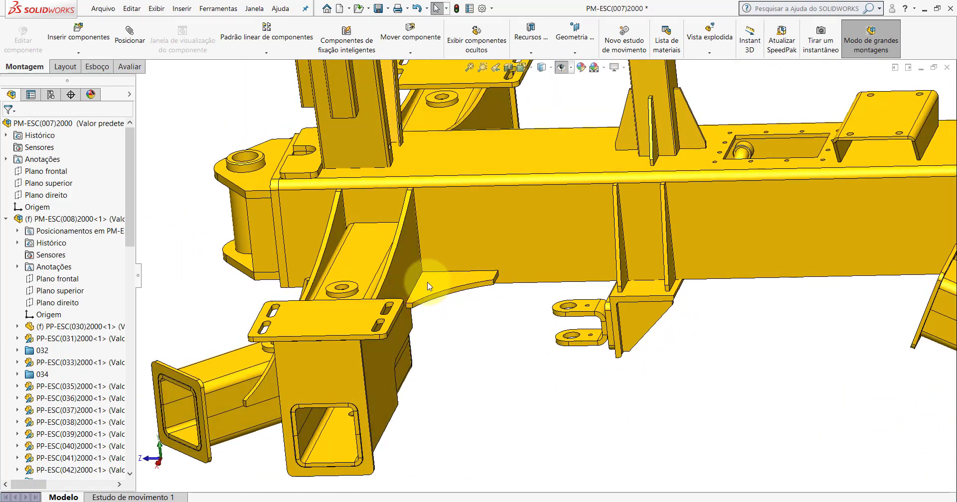
mouse_move(443, 255)
middle_down()
mouse_move(510, 248)
mouse_move(461, 230)
mouse_move(428, 254)
middle_up()
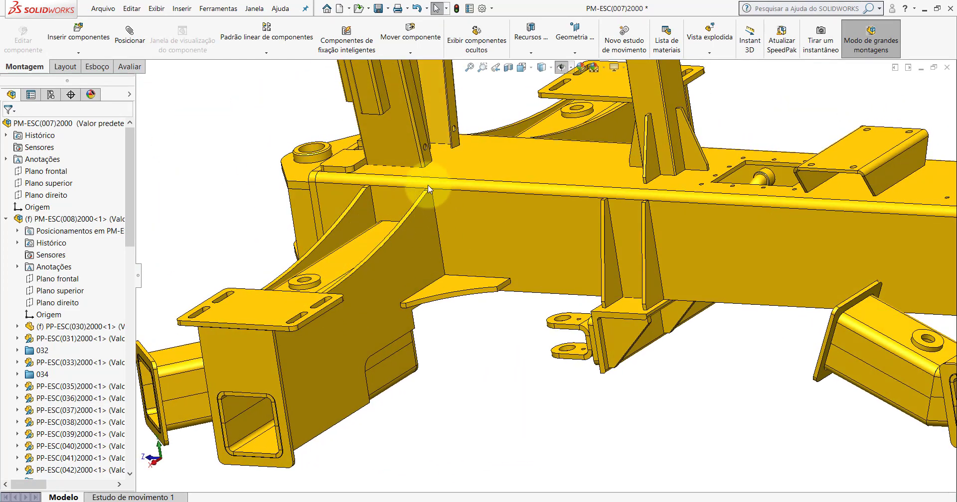
scroll(366, 202, up, 3)
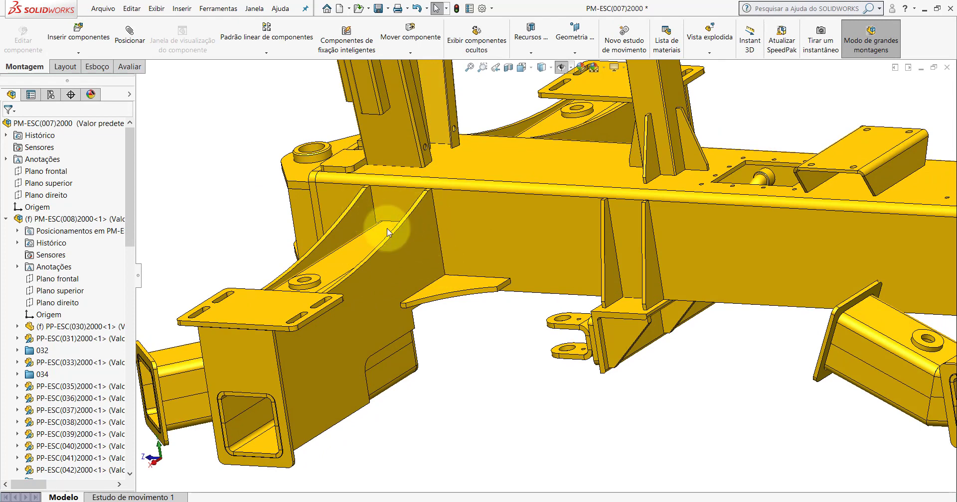
middle_drag(384, 214, 438, 261)
scroll(427, 273, down, 3)
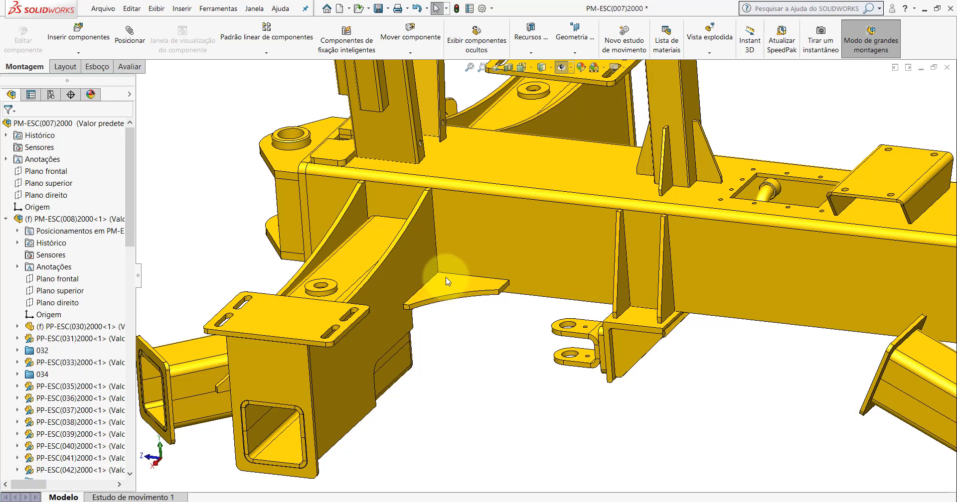
scroll(452, 279, up, 5)
middle_drag(487, 321, 516, 305)
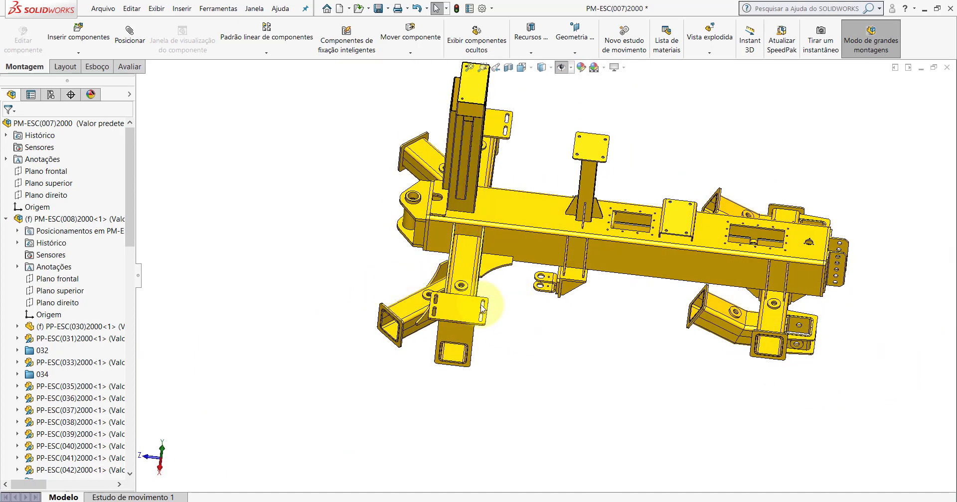
Highlight PP-ESC(055), PM-ESC(008), PM-ESC(009), PP-ESC(027)<1>, PM-ESC(010) and PM-ESC(011) to inspect them
click(465, 270)
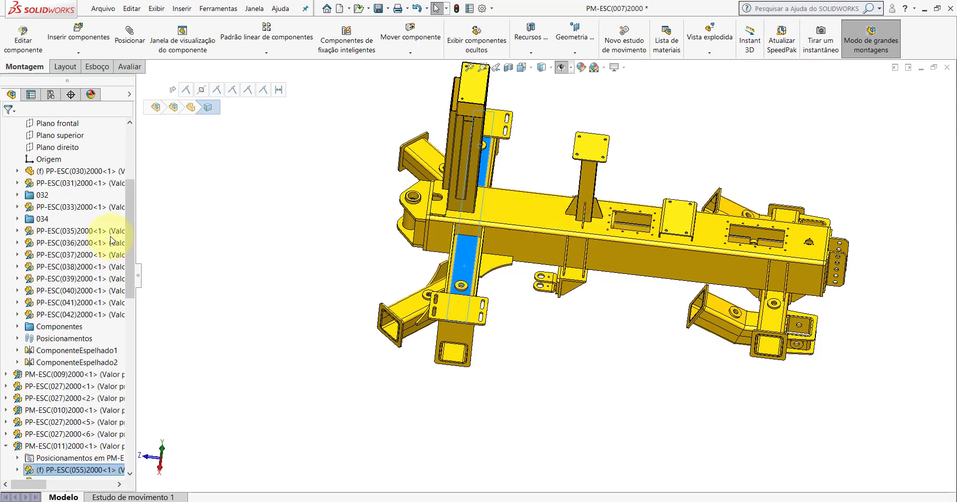
drag(129, 178, 128, 138)
click(110, 222)
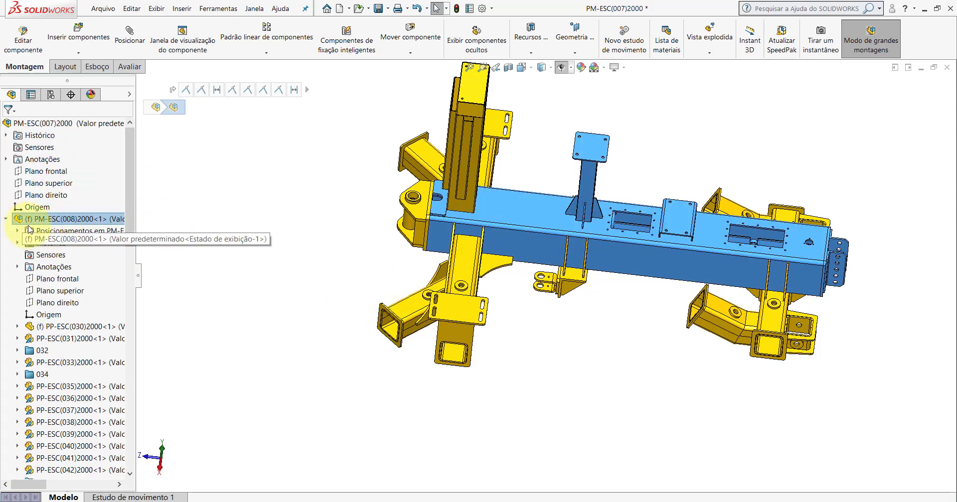
click(7, 220)
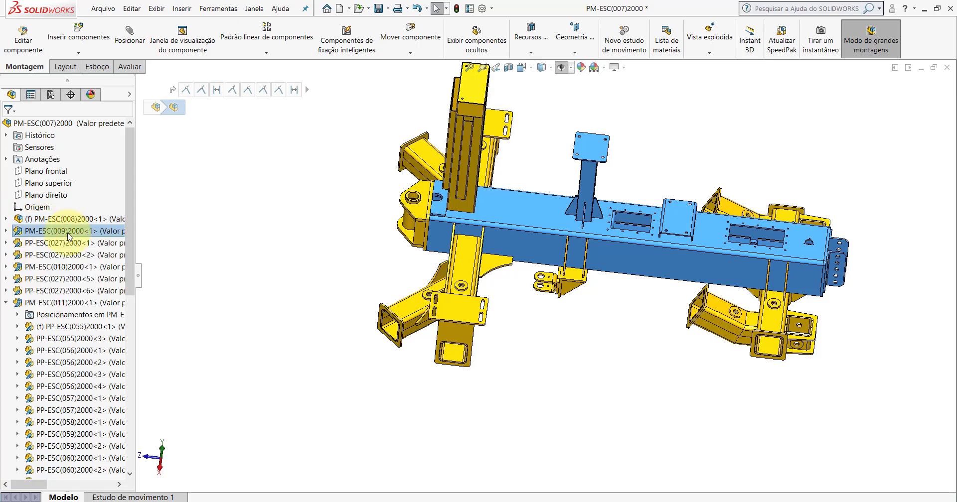
click(60, 231)
click(62, 243)
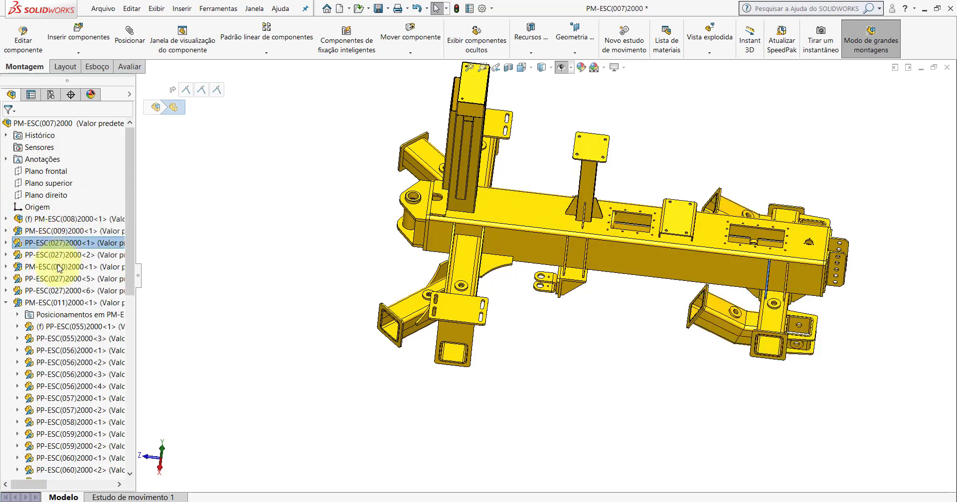
click(60, 267)
click(56, 302)
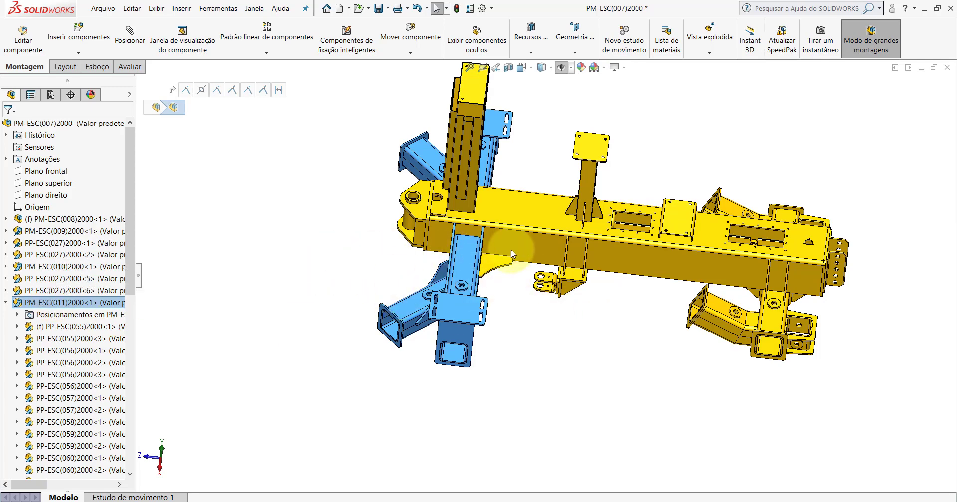
Clear the selection and zoom to review the seated gusset plate
scroll(511, 254, down, 3)
scroll(498, 261, down, 2)
scroll(484, 269, down, 2)
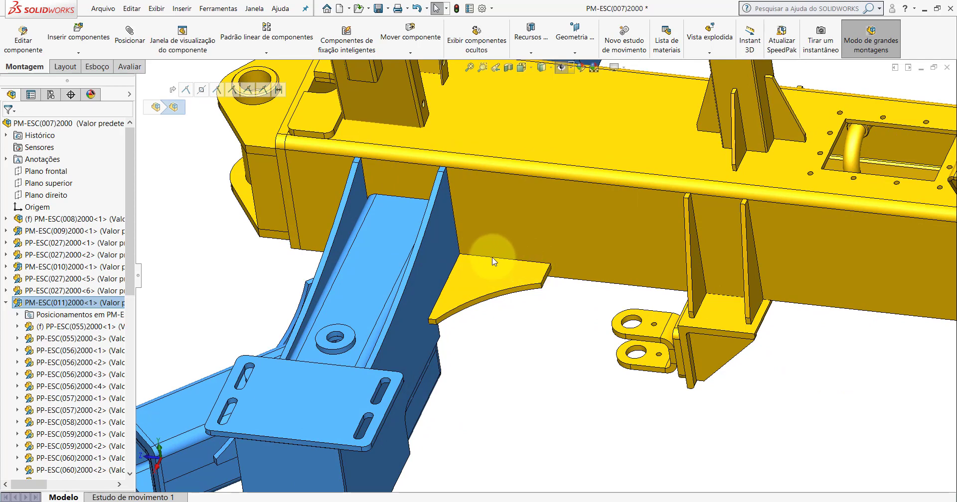
click(503, 339)
scroll(504, 339, up, 2)
scroll(505, 339, up, 2)
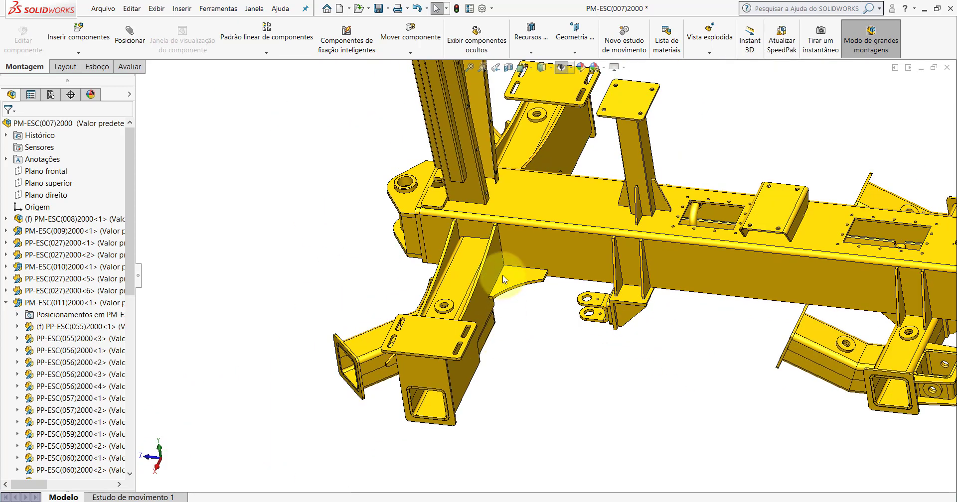
scroll(501, 271, down, 3)
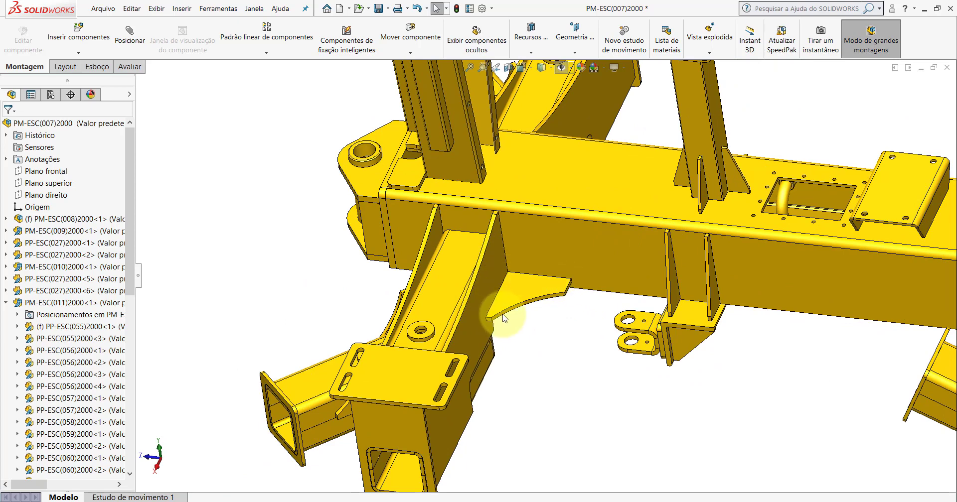
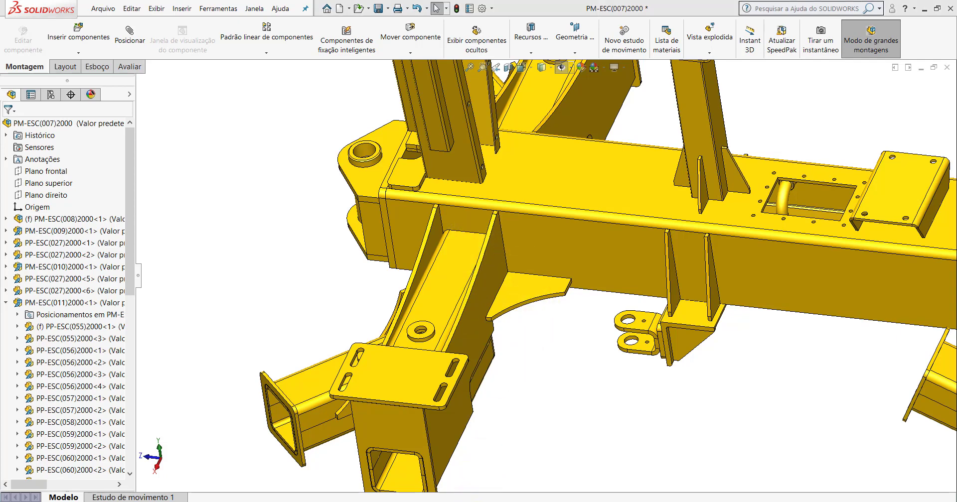
In PM-ESC(007)2000_, measure the two stacked gusset plate faces as 62.12 mm apart
click(503, 473)
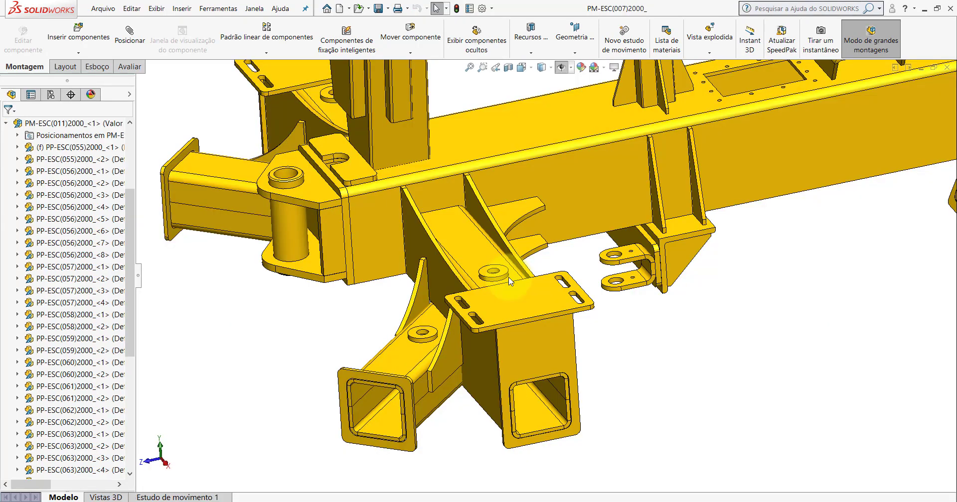
middle_drag(511, 268, 626, 231)
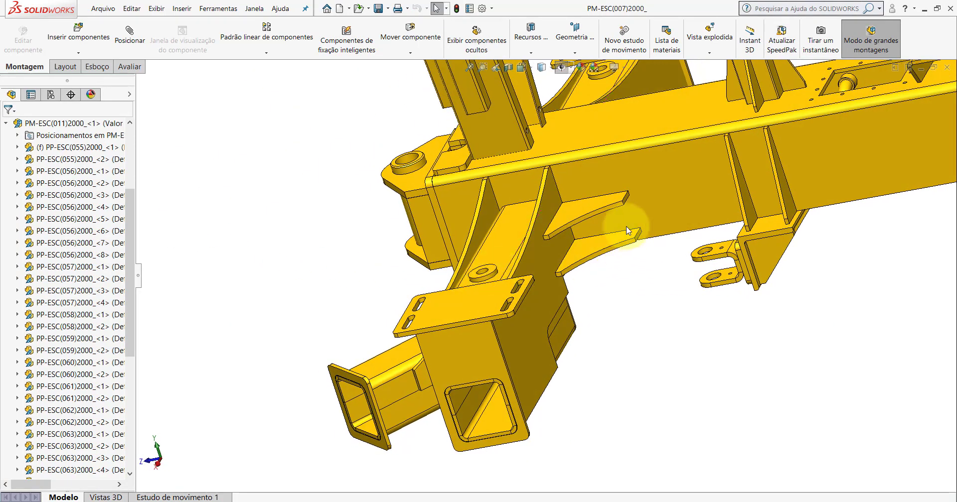
click(129, 66)
click(199, 38)
scroll(573, 230, down, 3)
scroll(577, 289, down, 3)
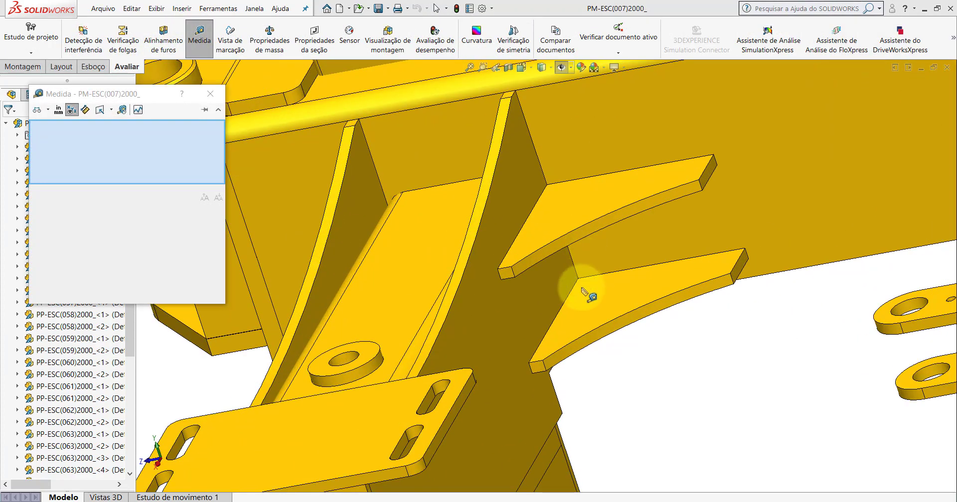
click(573, 271)
mouse_move(573, 272)
middle_down()
mouse_move(560, 207)
mouse_move(573, 264)
middle_up()
click(555, 189)
scroll(573, 264, up, 5)
click(210, 94)
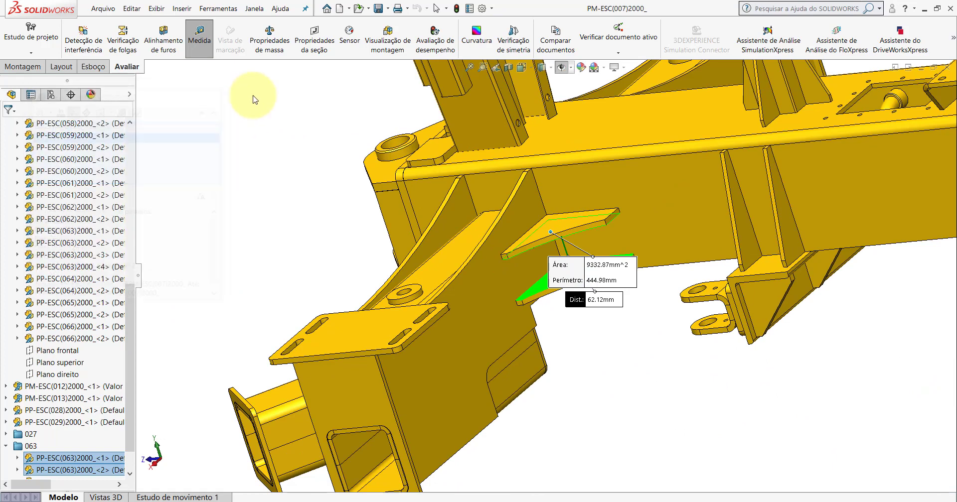
Copy the PP-ESC(063)2000 gusset plate below the first and start a mate on the frame wall face
click(598, 468)
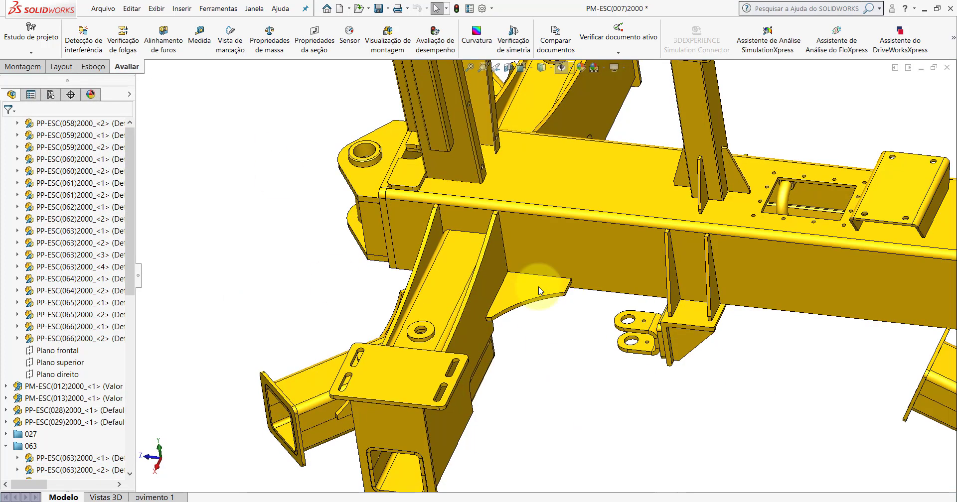
scroll(603, 326, down, 3)
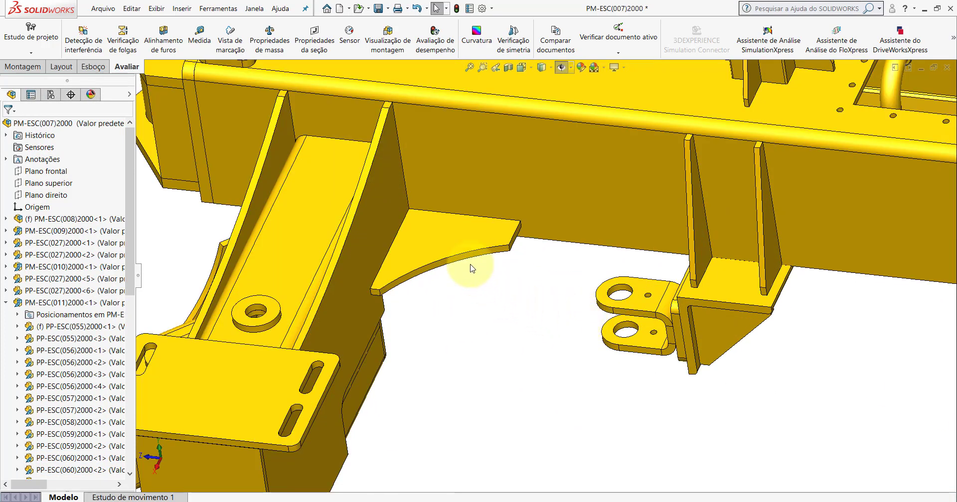
ctrl+drag(421, 235, 448, 334)
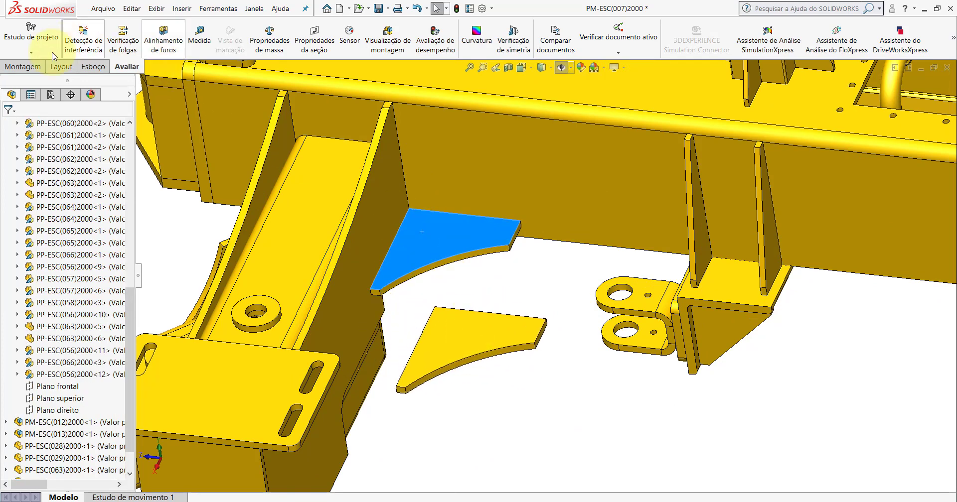
click(25, 69)
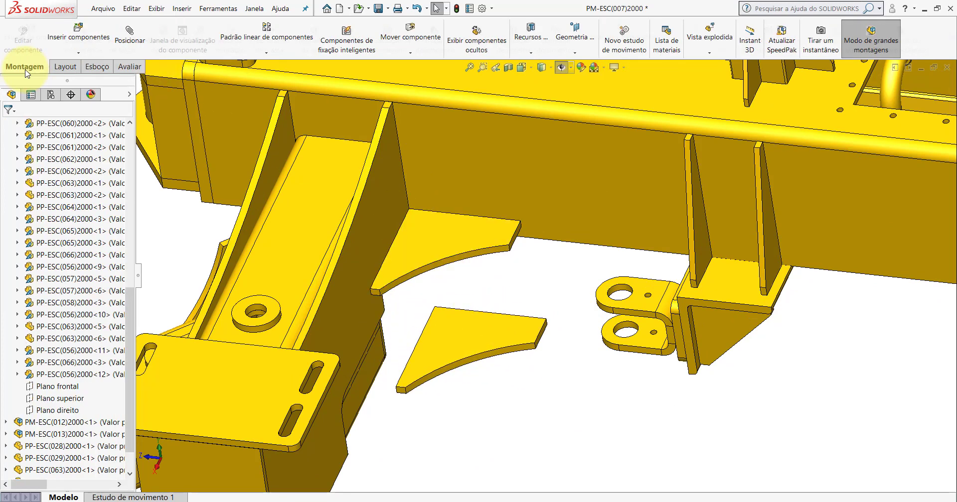
click(475, 186)
mouse_move(479, 206)
middle_down()
mouse_move(409, 122)
mouse_move(363, 136)
middle_up()
Add two Coincidente mates holding the copied gusset against the frame wall and edge
scroll(458, 276, down, 5)
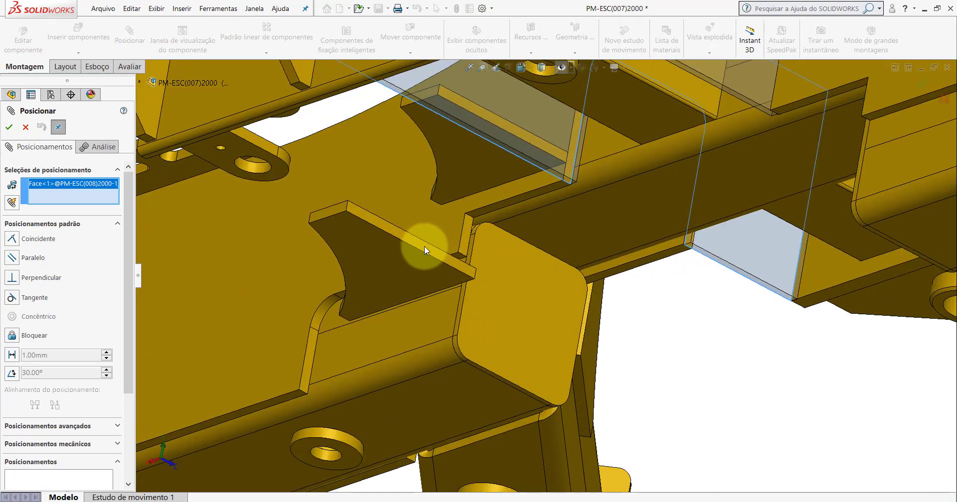
click(424, 246)
click(416, 235)
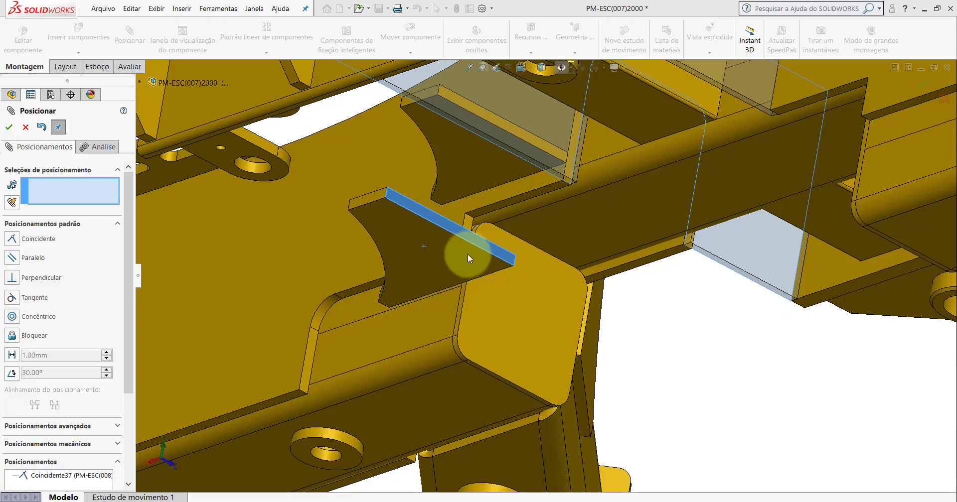
scroll(474, 259, down, 5)
middle_drag(481, 271, 698, 219)
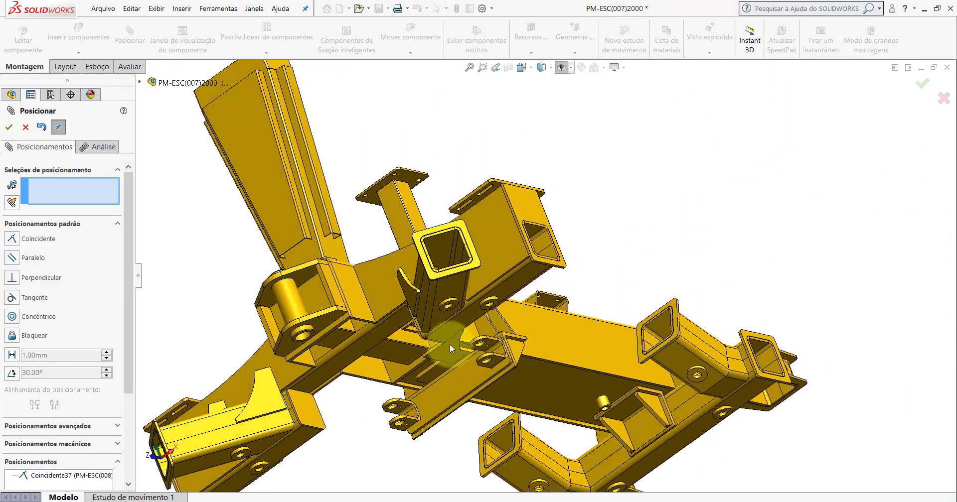
scroll(451, 341, down, 5)
click(448, 310)
scroll(496, 300, up, 5)
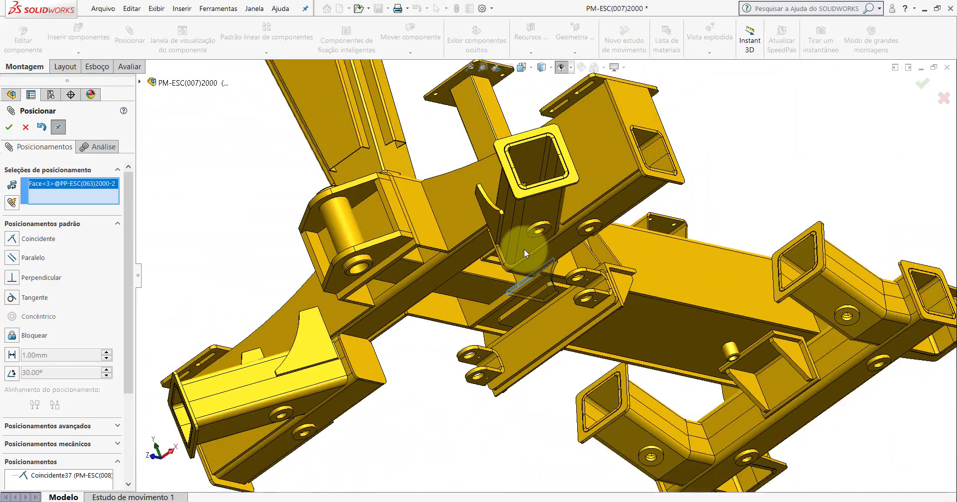
middle_drag(524, 249, 408, 362)
scroll(684, 202, down, 5)
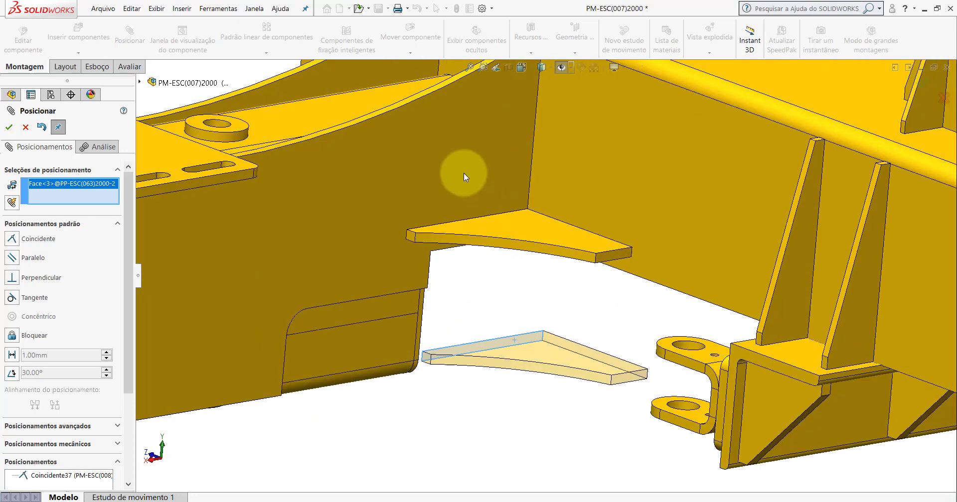
click(462, 172)
click(449, 159)
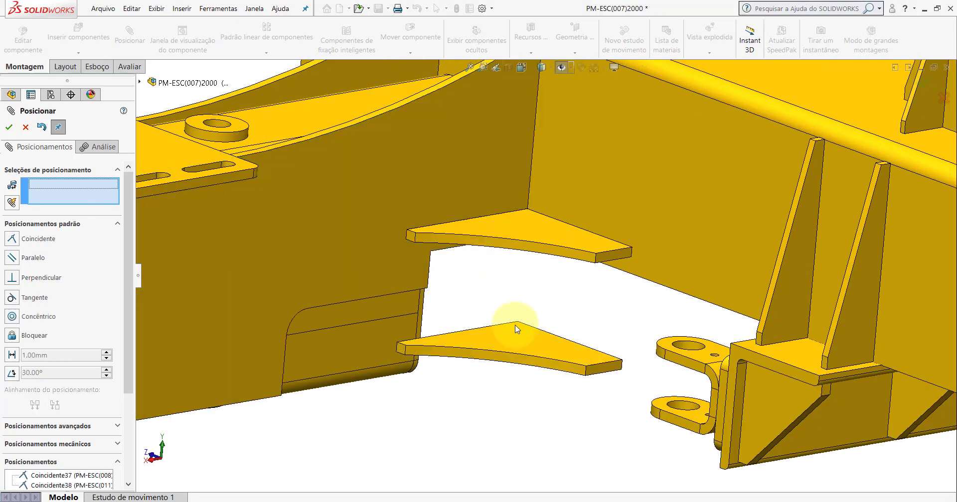
Add a 62.12 mm Distância mate between the two gusset faces and close Posicionar
drag(516, 324, 546, 123)
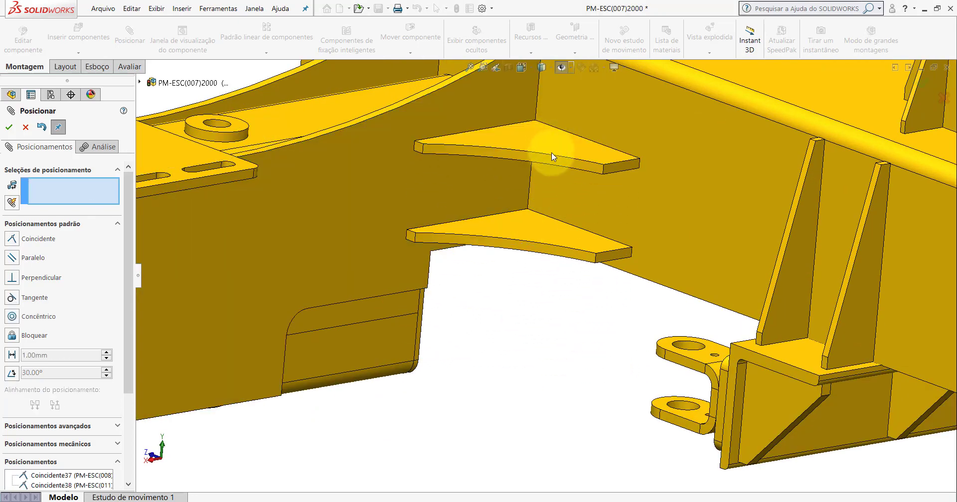
mouse_move(551, 152)
middle_down()
mouse_move(558, 118)
mouse_move(533, 235)
middle_up()
click(552, 126)
click(533, 234)
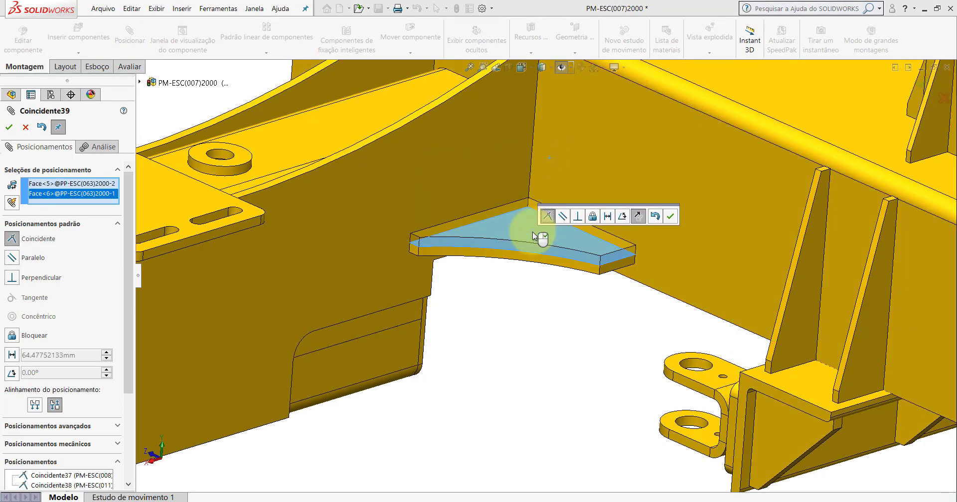
click(608, 216)
text(62,12)
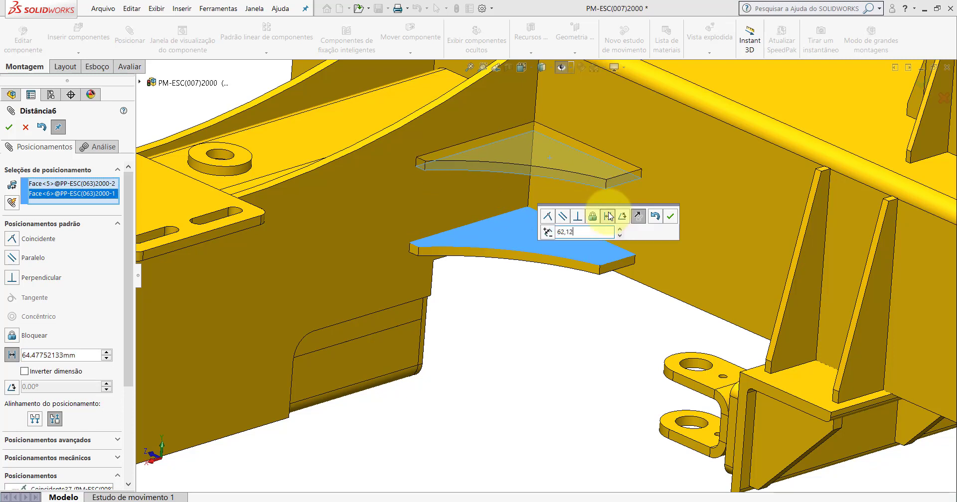
click(592, 232)
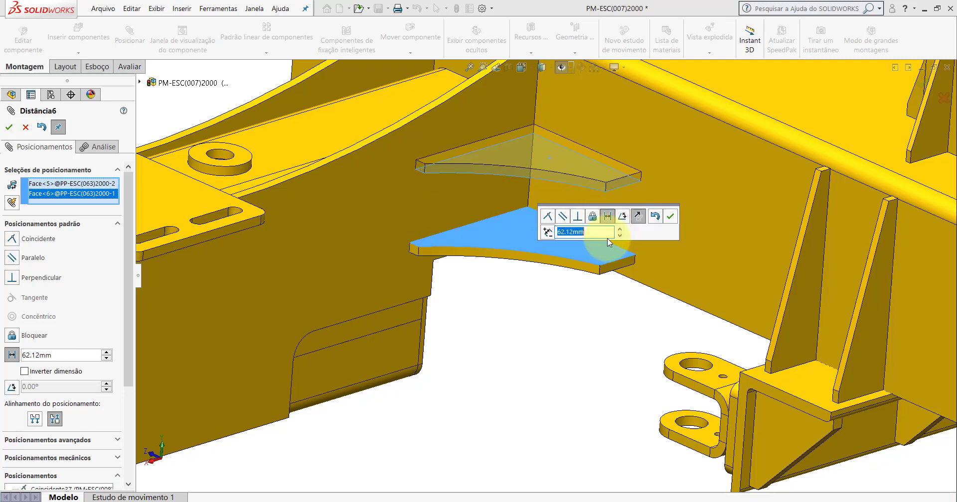
click(671, 216)
click(26, 128)
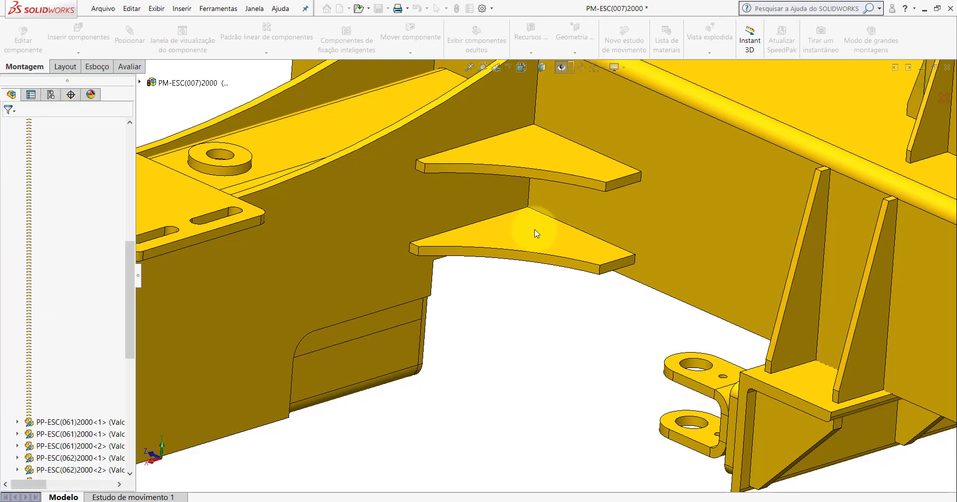
mouse_move(538, 249)
middle_down()
mouse_move(533, 298)
mouse_move(523, 225)
mouse_move(530, 122)
mouse_move(530, 192)
middle_up()
Set the isometric view and collapse all items in the assembly's feature tree
scroll(549, 214, up, 2)
scroll(576, 222, up, 2)
scroll(576, 221, up, 3)
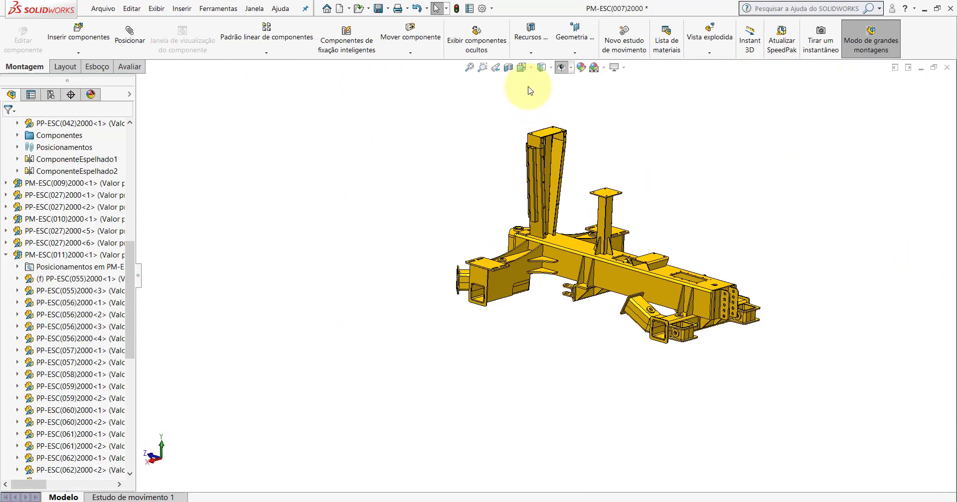
click(527, 71)
click(582, 94)
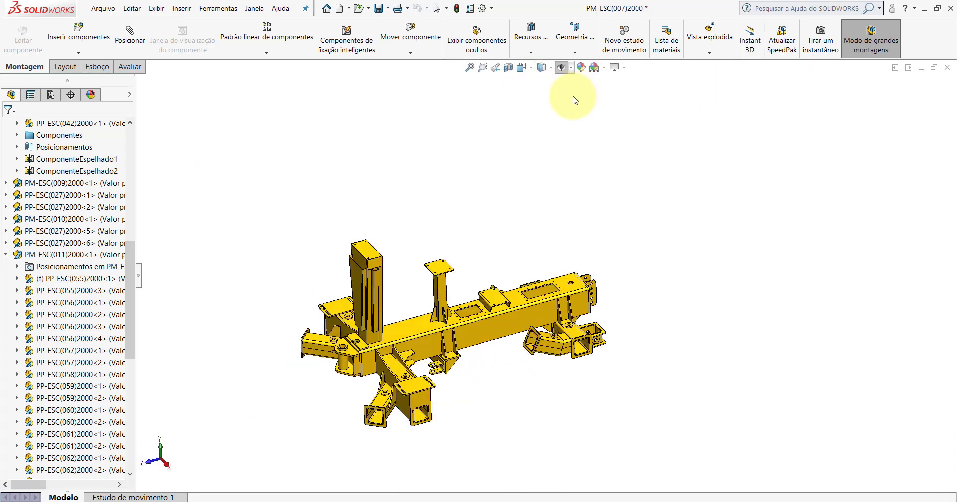
drag(129, 260, 130, 130)
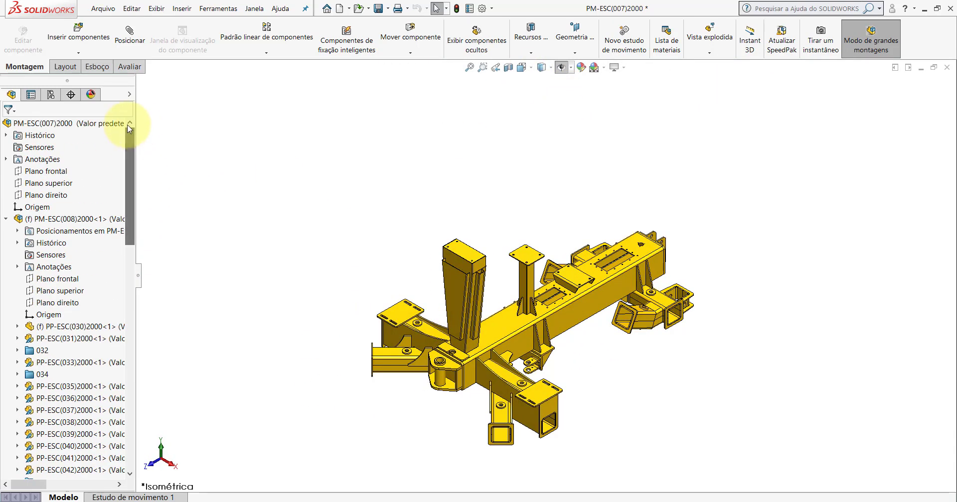
right_click(77, 129)
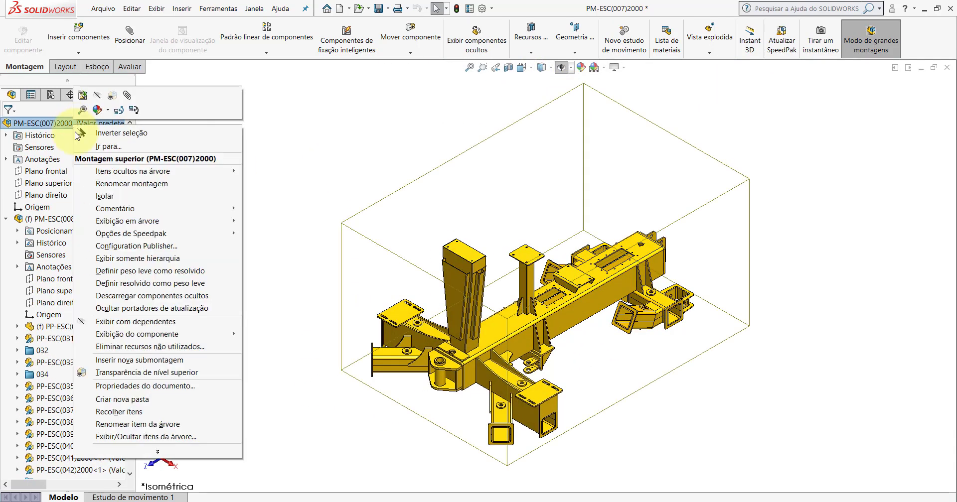
click(120, 411)
click(259, 146)
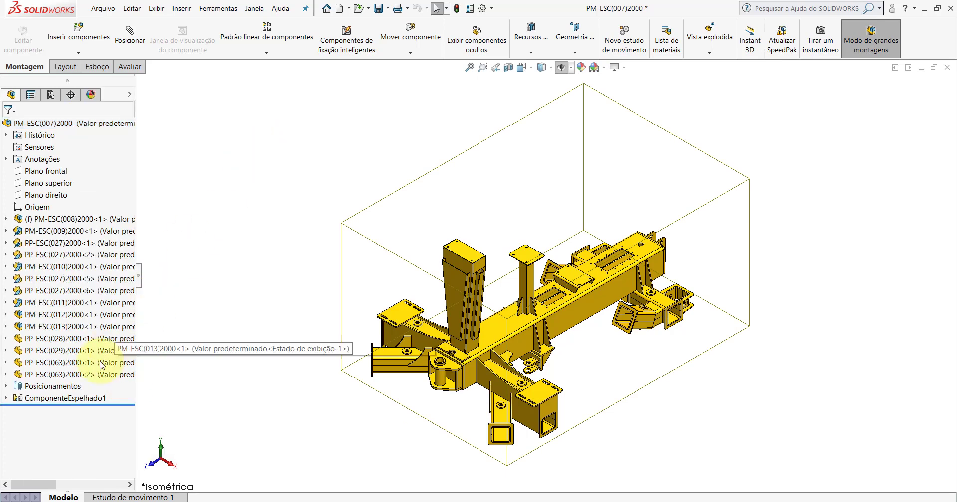
Add both PP-ESC(063) gusset plates to the ComponenteEspelhado1 mirror feature's components to mirror
click(61, 399)
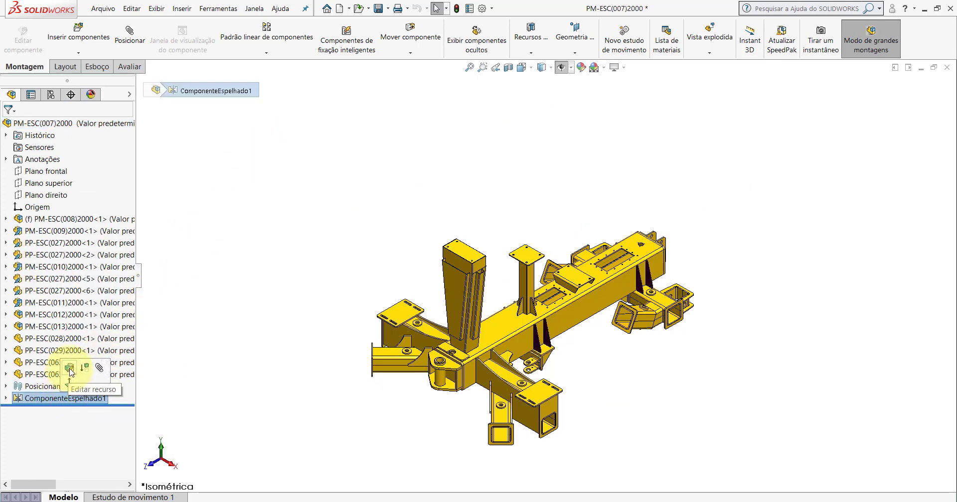
click(68, 385)
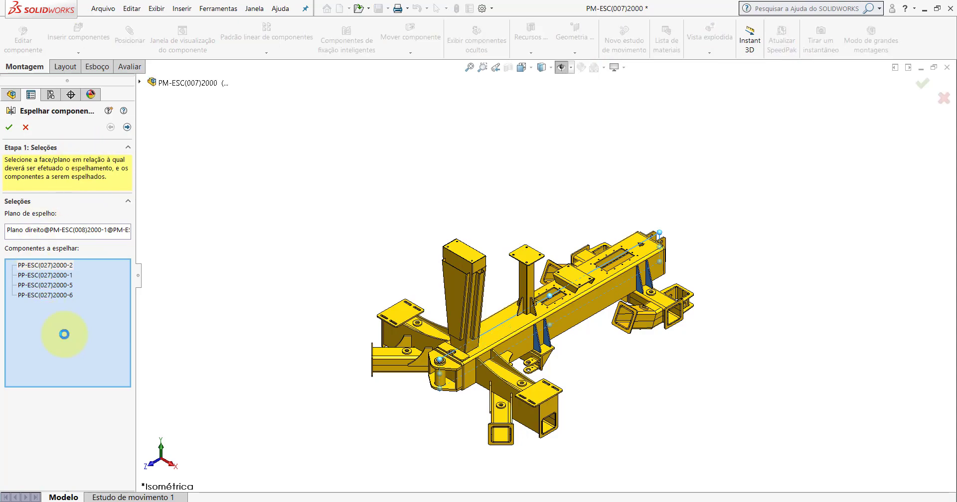
scroll(468, 340, down, 5)
middle_drag(527, 346, 398, 288)
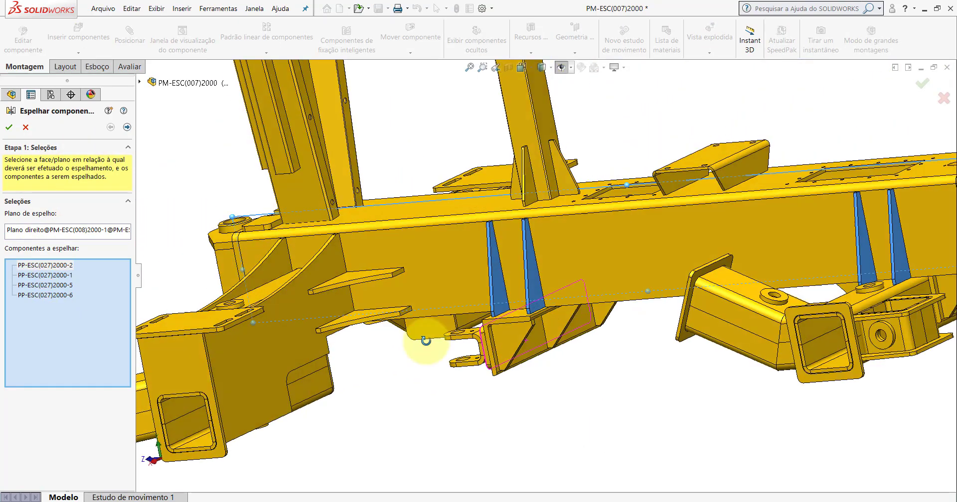
scroll(399, 289, down, 3)
click(367, 249)
click(371, 309)
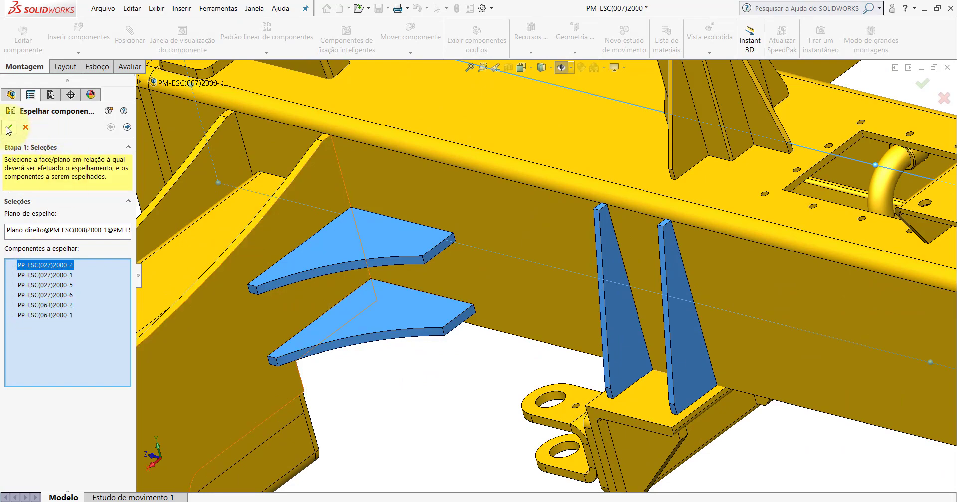
key(Return)
scroll(513, 226, up, 5)
Orbit around the frame to inspect the gusset plates, then fit the whole frame in view
middle_drag(504, 232, 571, 339)
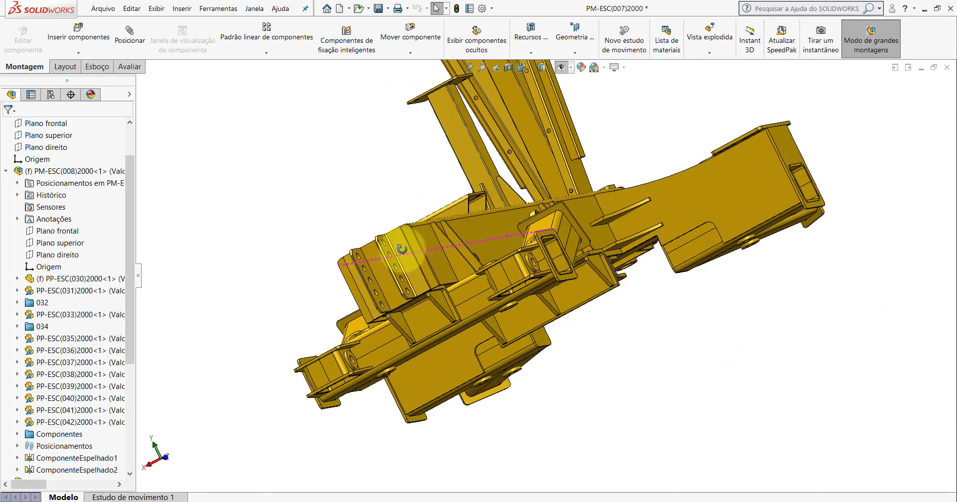
scroll(617, 264, down, 3)
scroll(512, 261, down, 3)
mouse_move(512, 261)
middle_down()
mouse_move(507, 221)
mouse_move(495, 266)
middle_up()
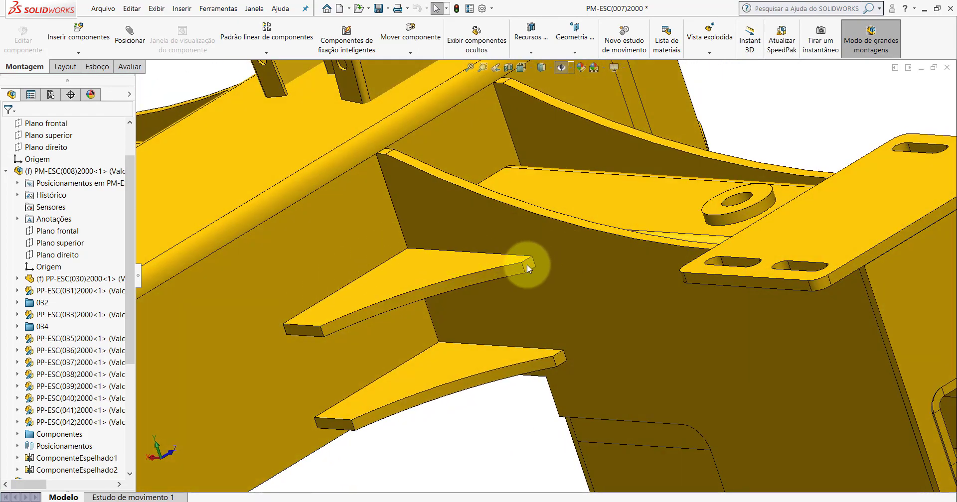
mouse_move(527, 264)
middle_down()
mouse_move(523, 186)
mouse_move(508, 288)
middle_up()
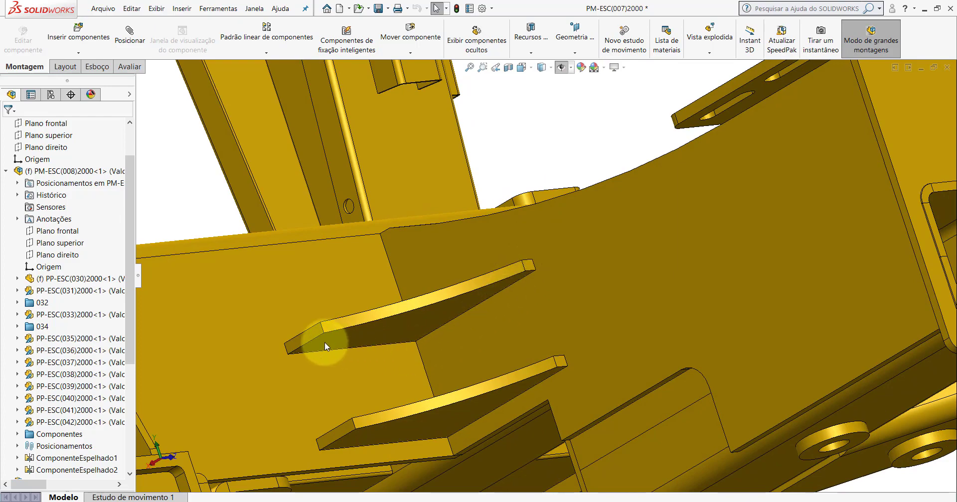
key(f)
Set the isometric view and collapse all items under the top-level assembly with Recolher itens
click(521, 68)
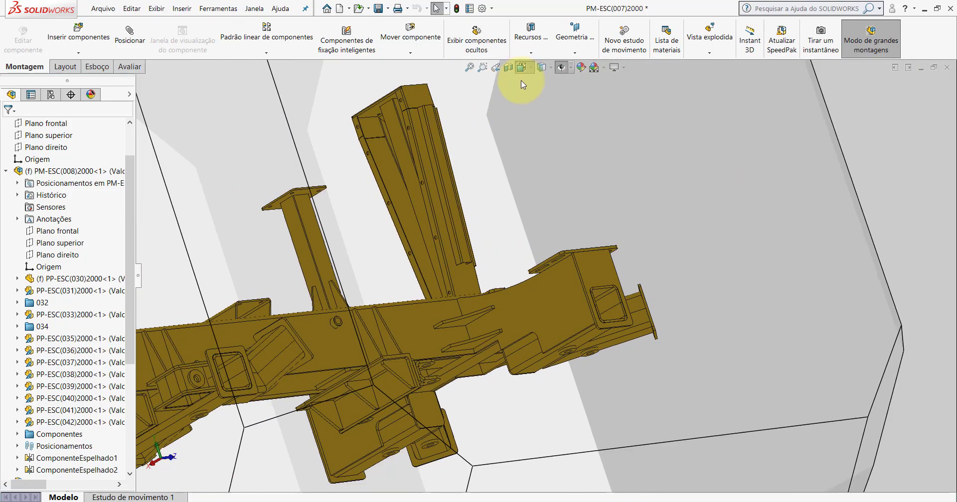
click(566, 117)
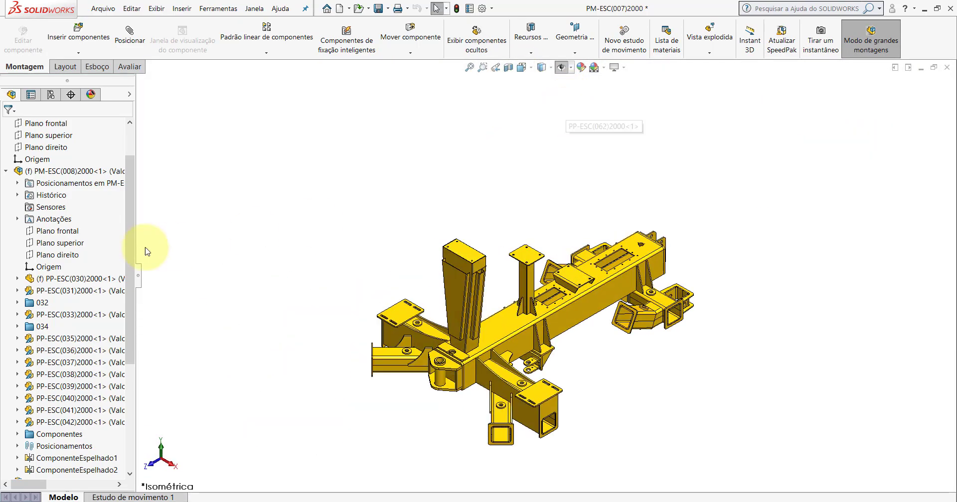
drag(131, 217, 132, 134)
right_click(119, 123)
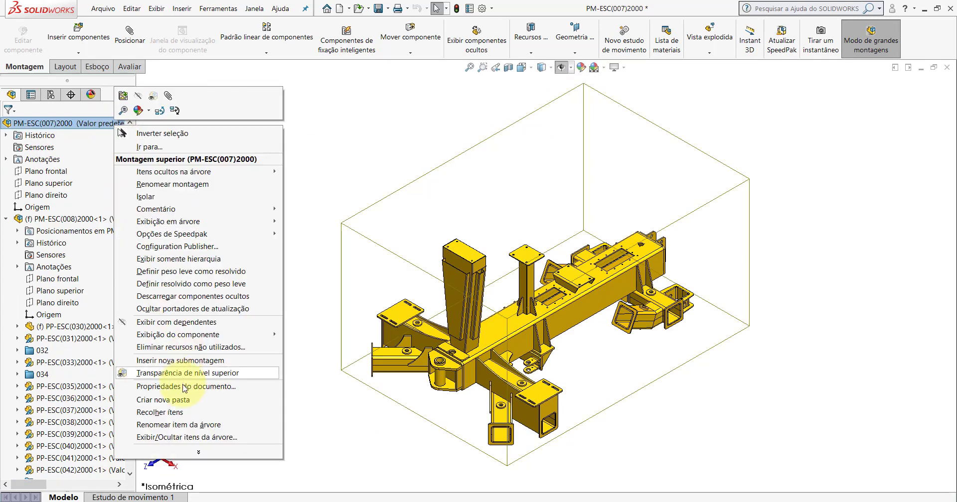
click(185, 412)
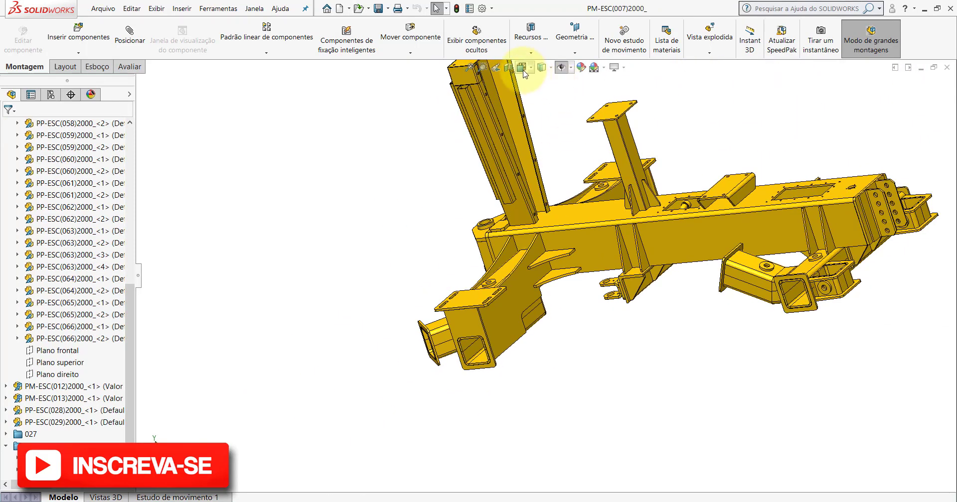
Set isometric view, collapse the PM-ESC(007)2000_ tree, and return to the PM-ESC(007)2000 window
click(521, 67)
click(591, 86)
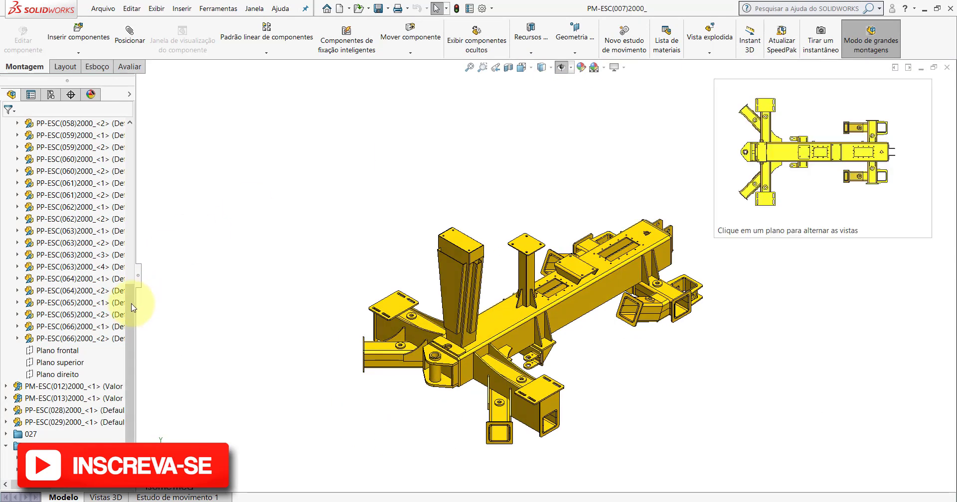
drag(133, 307, 133, 131)
right_click(108, 123)
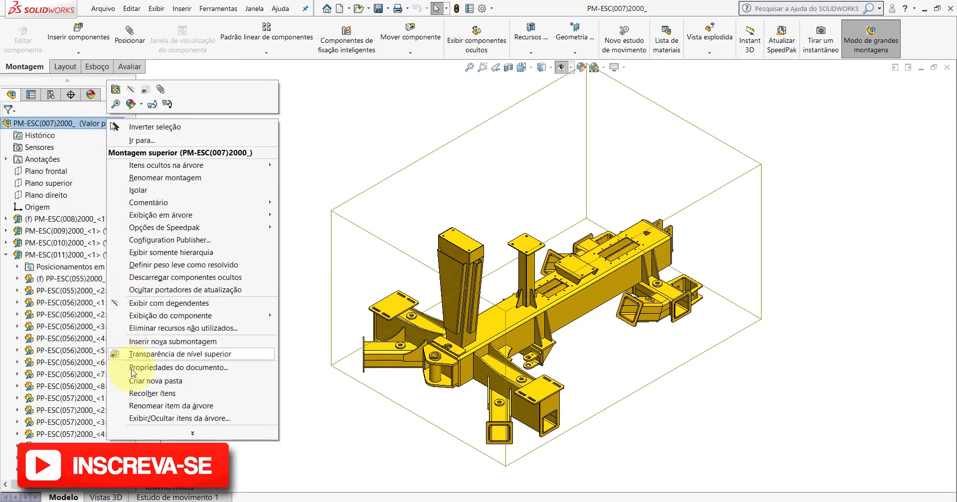
click(135, 393)
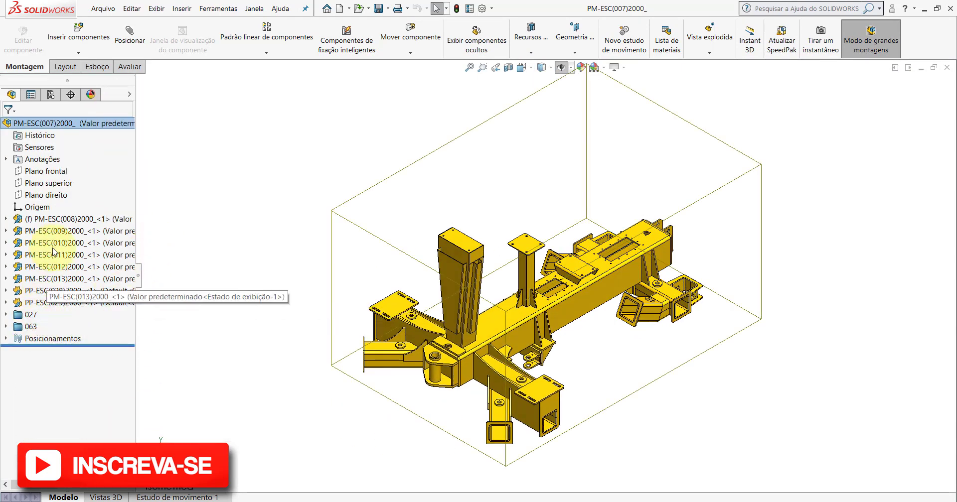
click(362, 123)
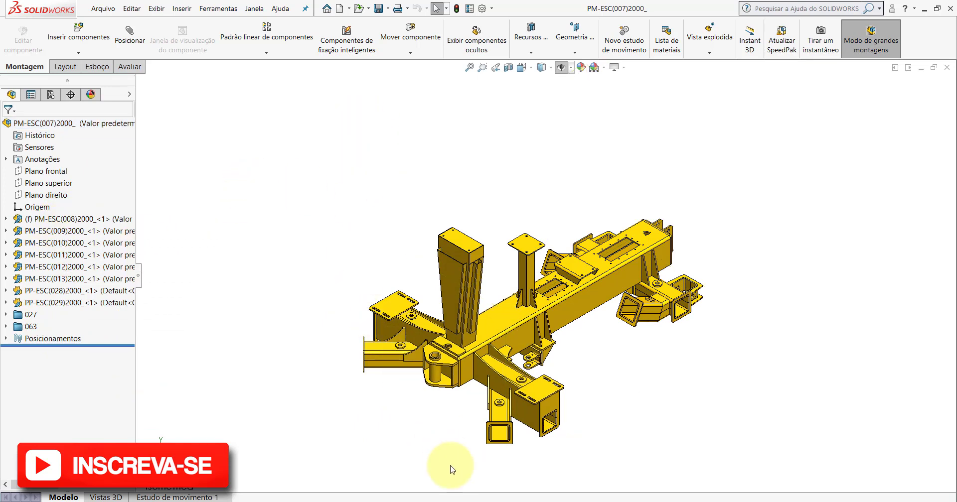
click(469, 494)
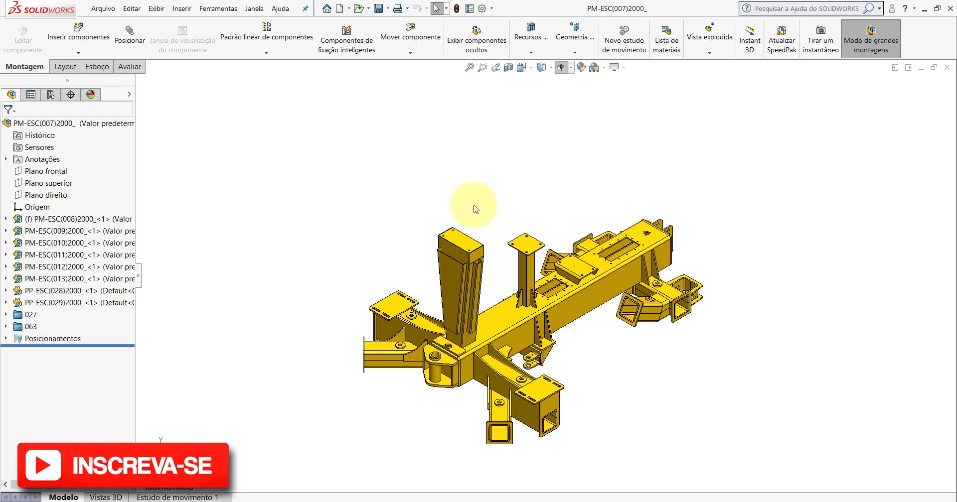
click(578, 458)
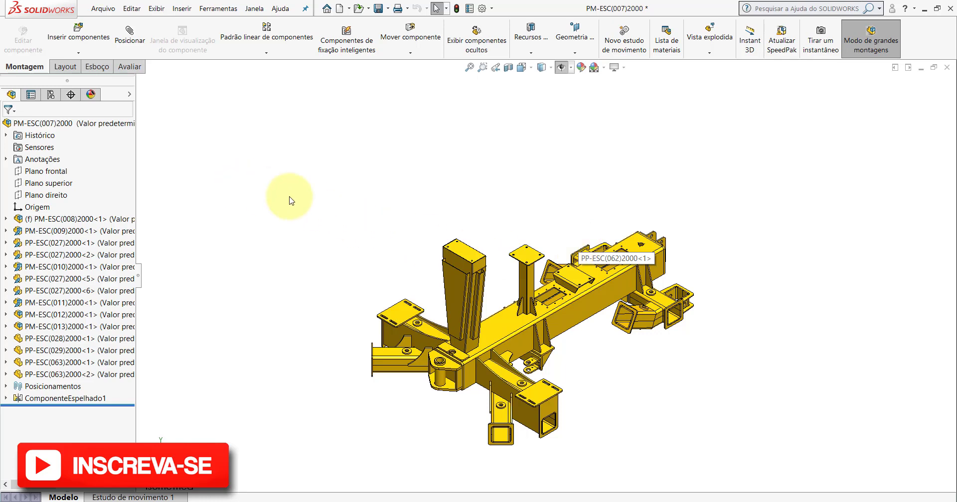
Move PM-ESC(011) and then PM-ESC(010) up the tree to sit directly below PM-ESC(009)
click(69, 221)
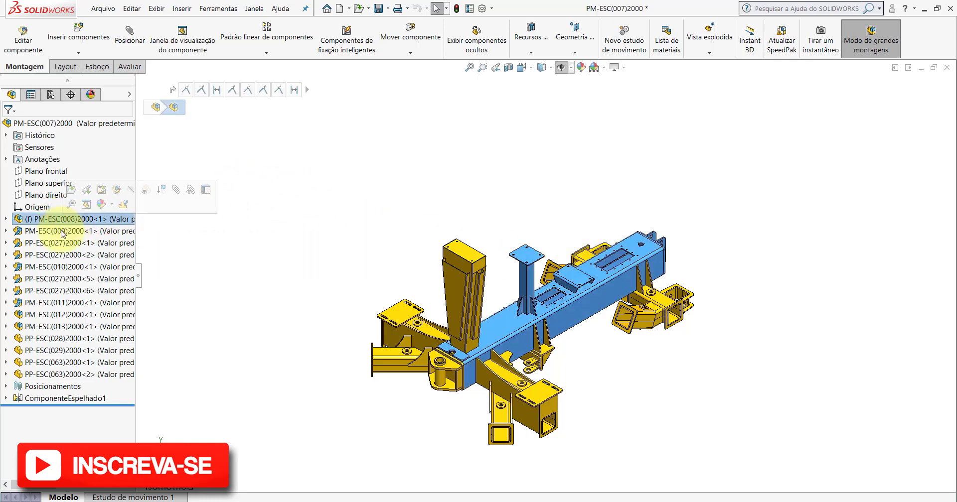
click(62, 232)
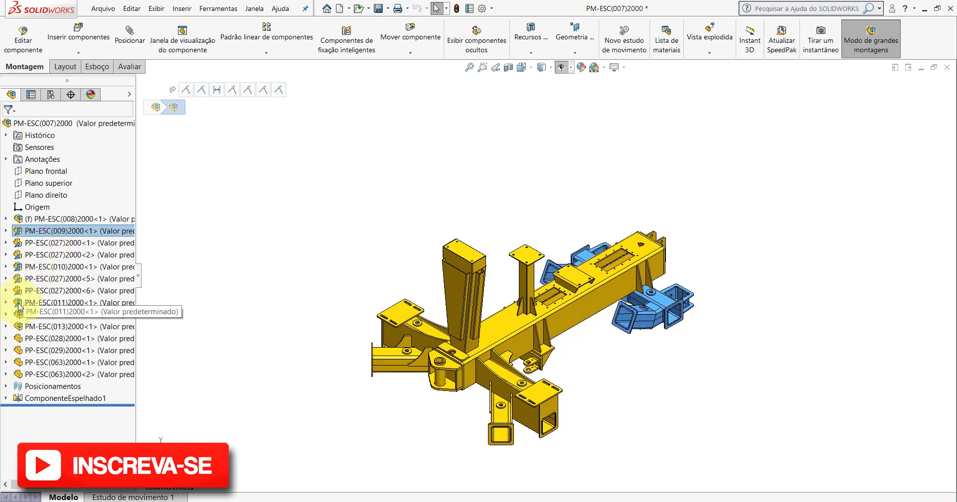
drag(19, 306, 14, 236)
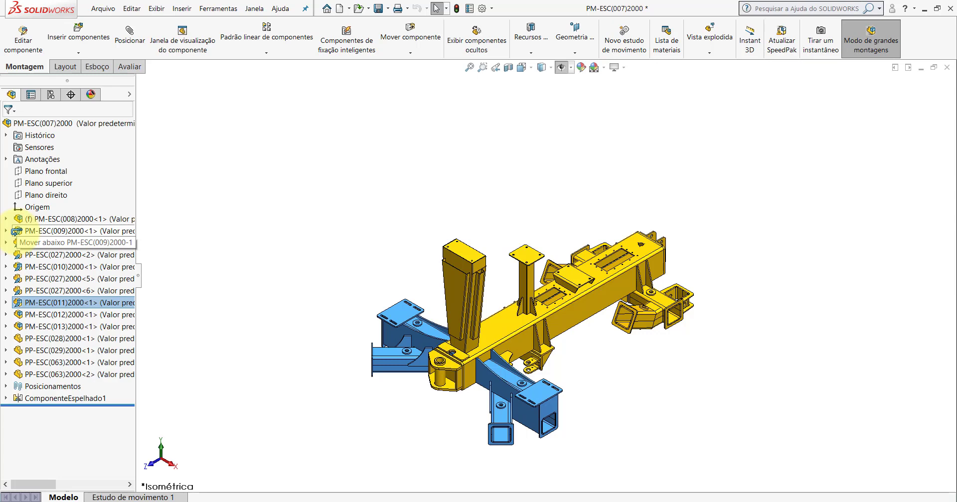
drag(15, 235, 111, 214)
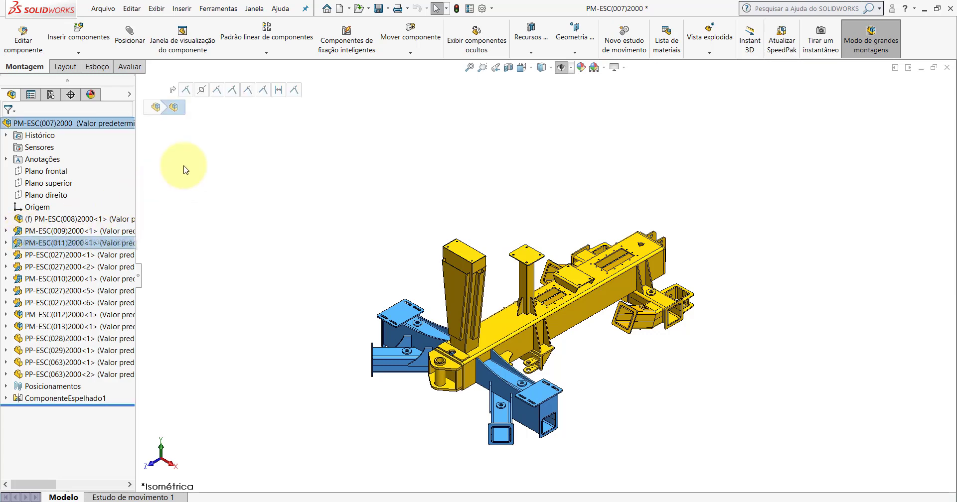
click(174, 174)
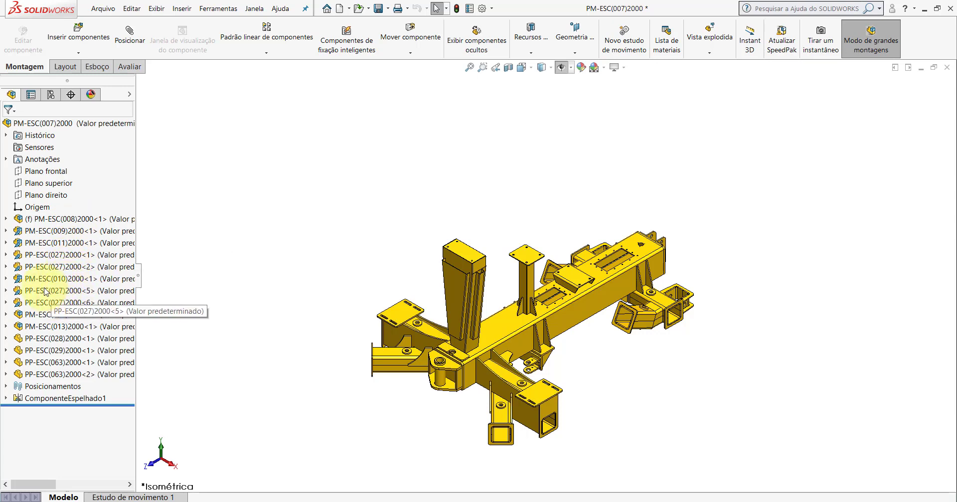
drag(21, 282, 19, 233)
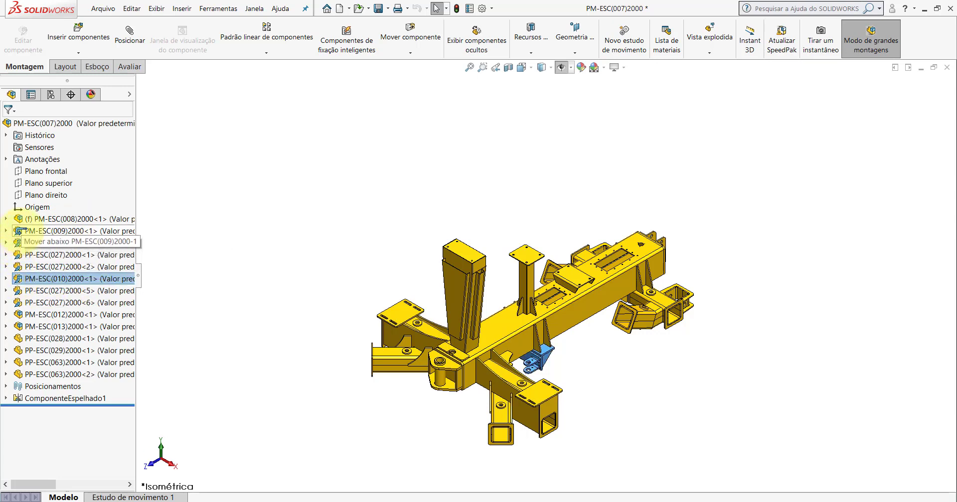
drag(19, 231, 18, 234)
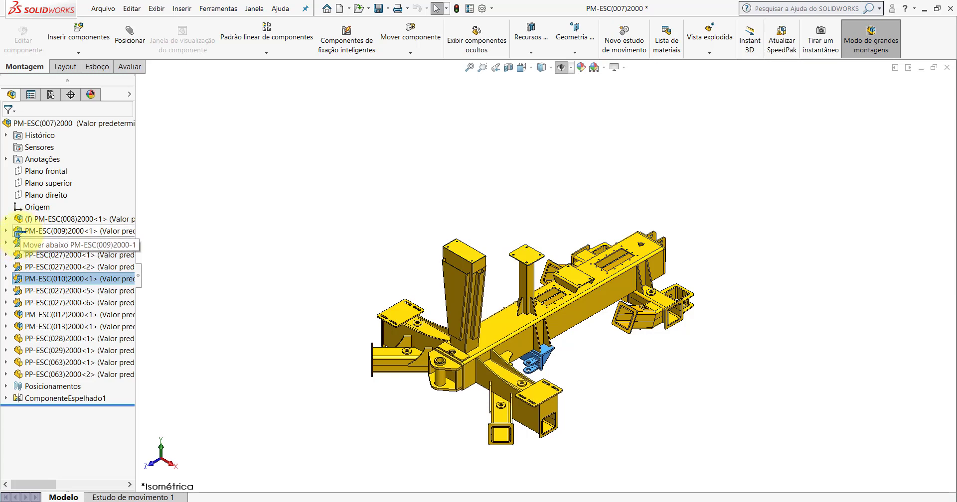
drag(19, 232, 19, 234)
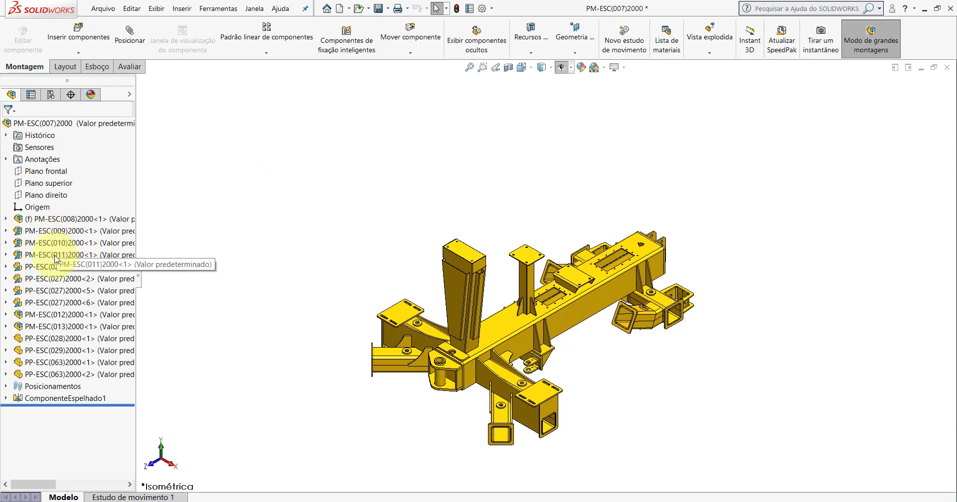
Move PM-ESC(012) below PM-ESC(011), then PM-ESC(013) below PM-ESC(012)
drag(36, 315, 33, 255)
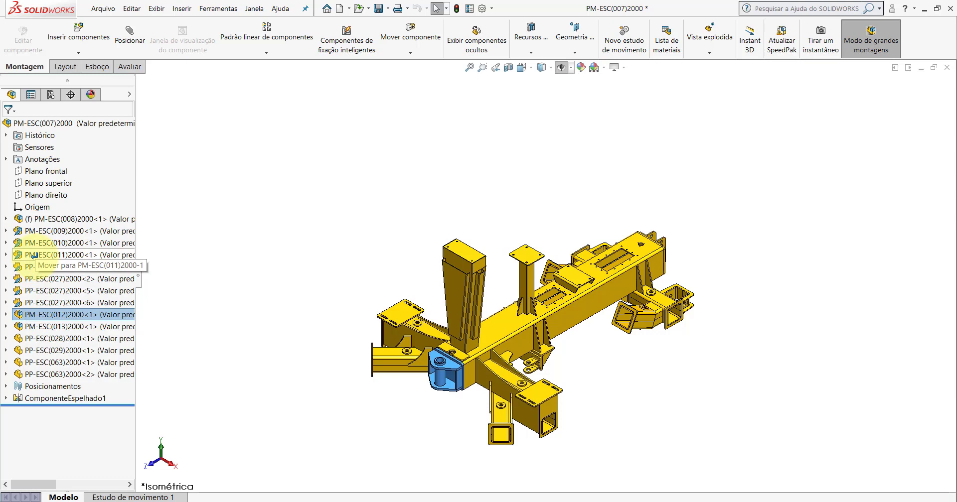
drag(33, 255, 31, 254)
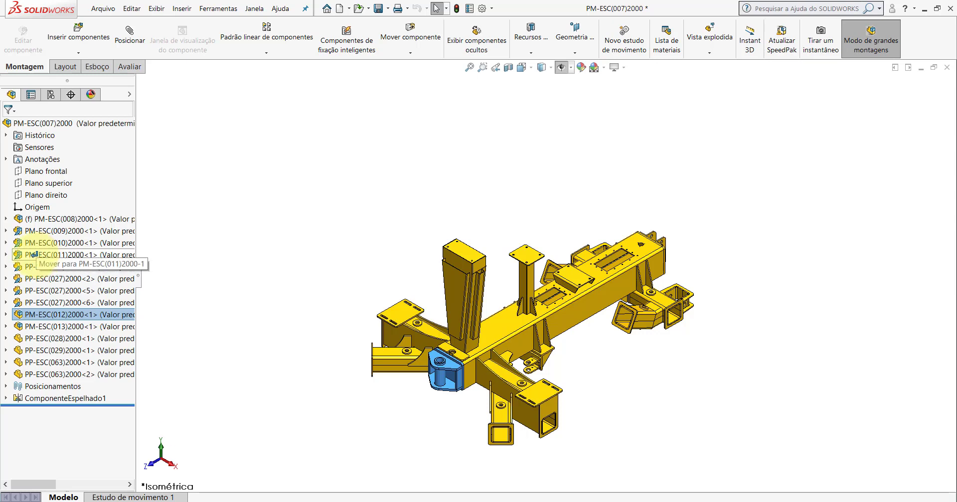
drag(37, 254, 17, 256)
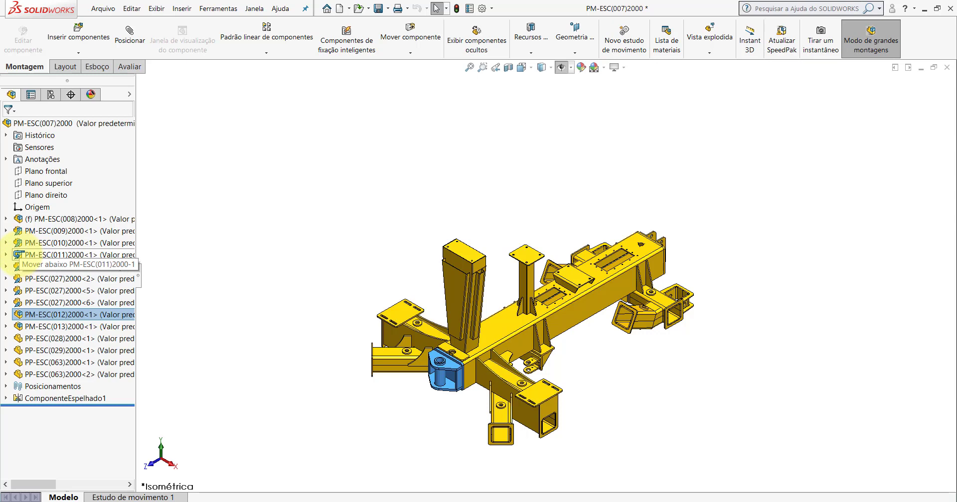
drag(19, 255, 67, 253)
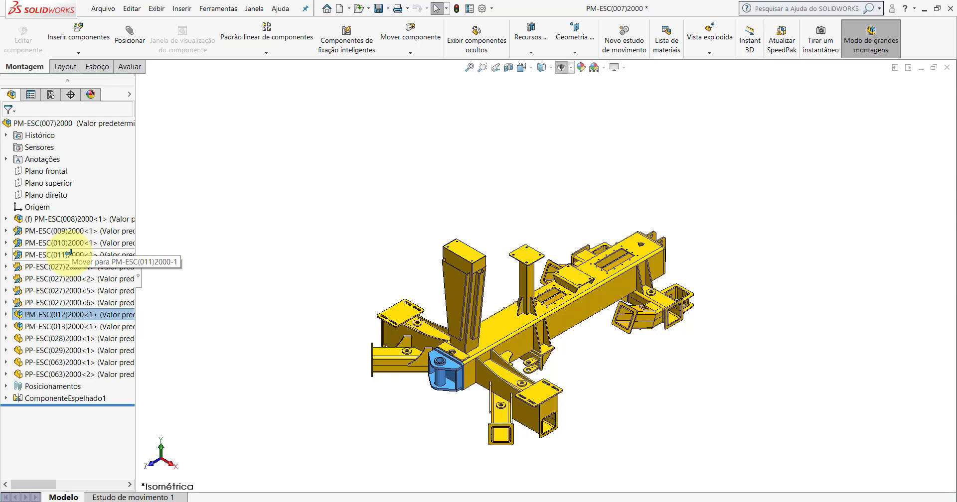
drag(68, 253, 6, 255)
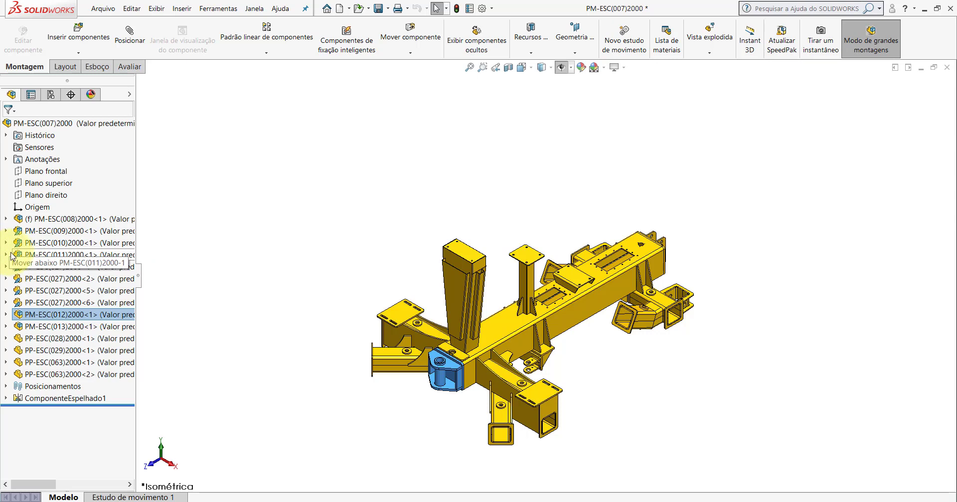
drag(11, 256, 10, 257)
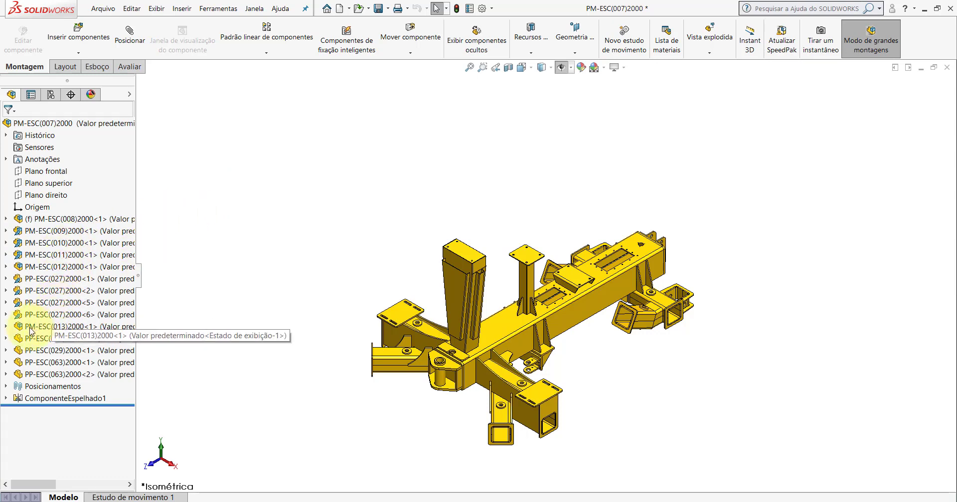
mouse_move(31, 331)
mouse_down()
mouse_move(26, 266)
mouse_move(18, 269)
mouse_up()
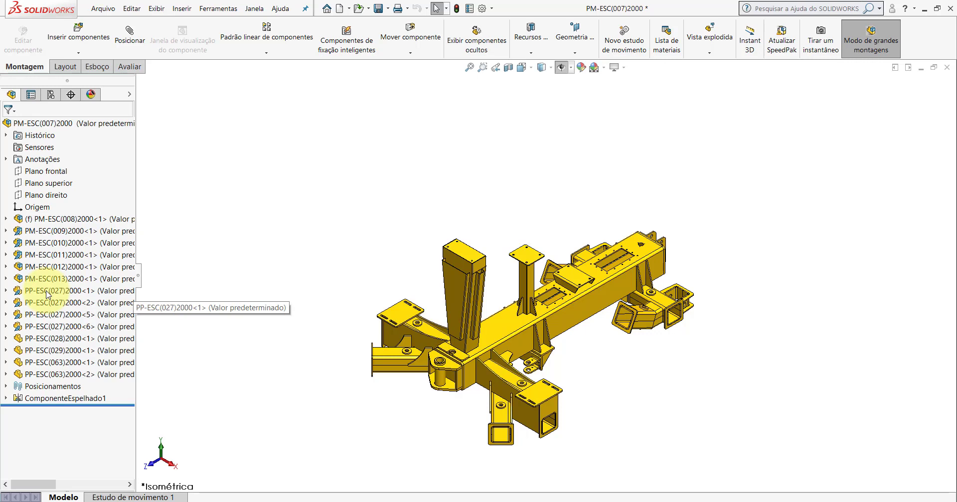
Group the PP-ESC(027) parts into a new folder named 027
drag(55, 295, 55, 327)
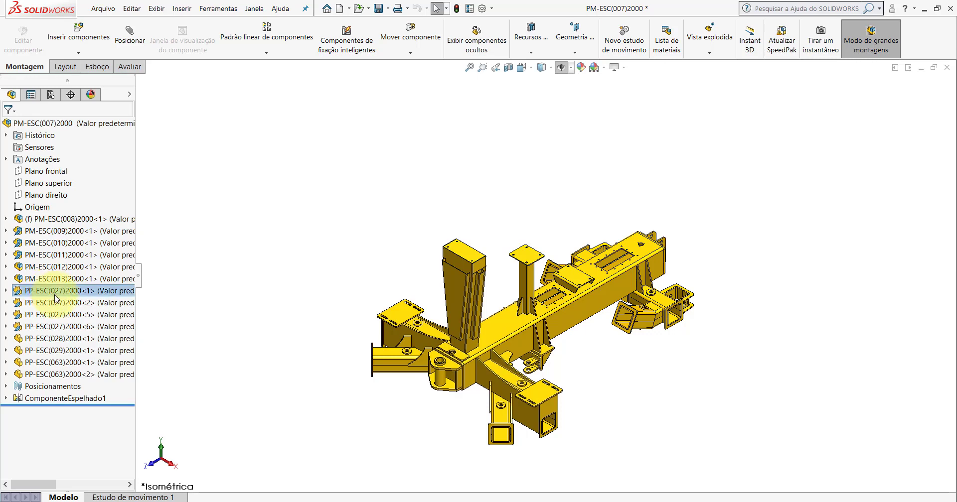
ctrl+click(55, 328)
right_click(55, 327)
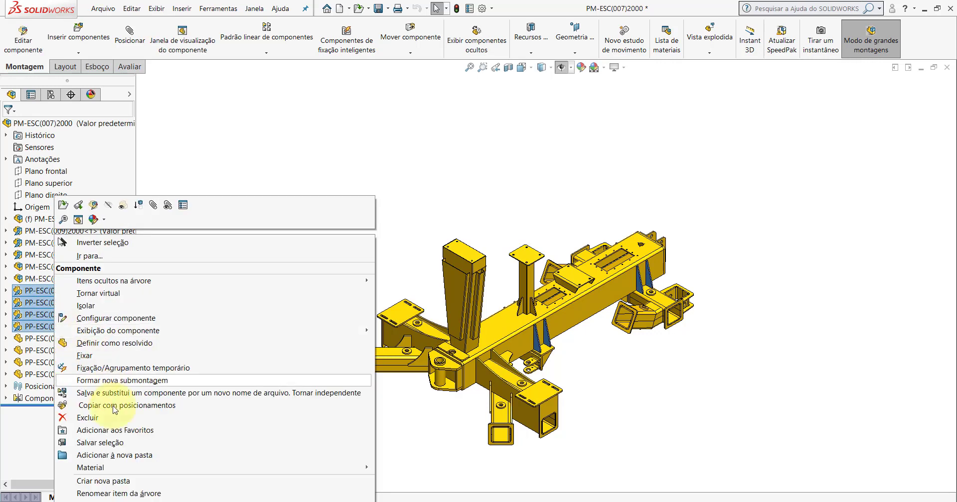
click(118, 460)
text(027)
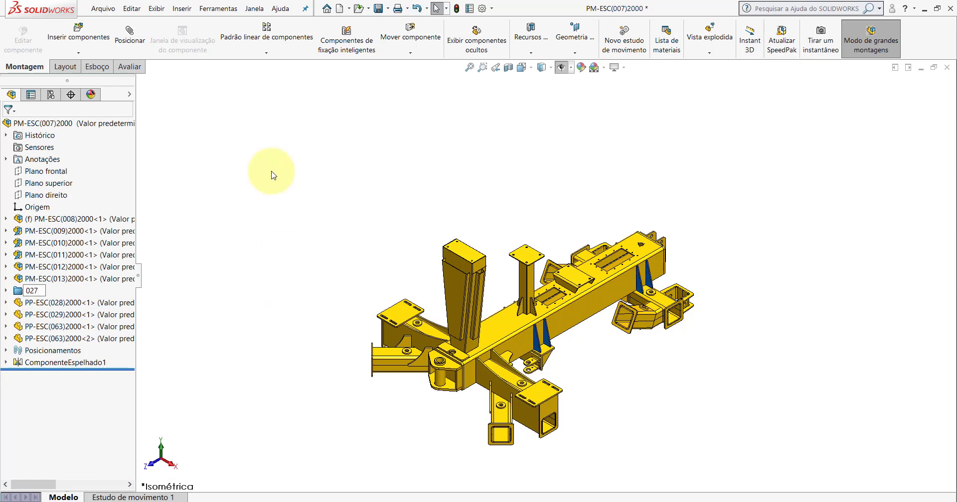
click(269, 147)
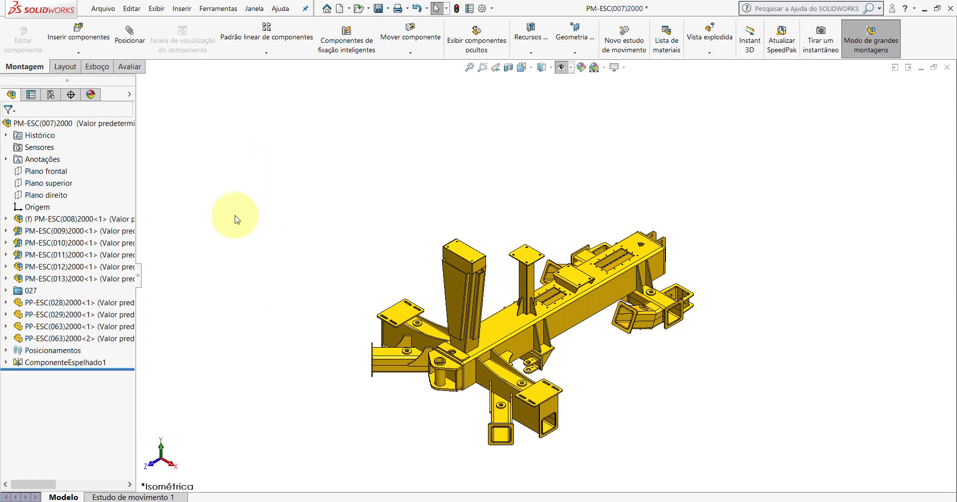
Group the two PP-ESC(063) gusset plates into a new folder named 063
click(55, 328)
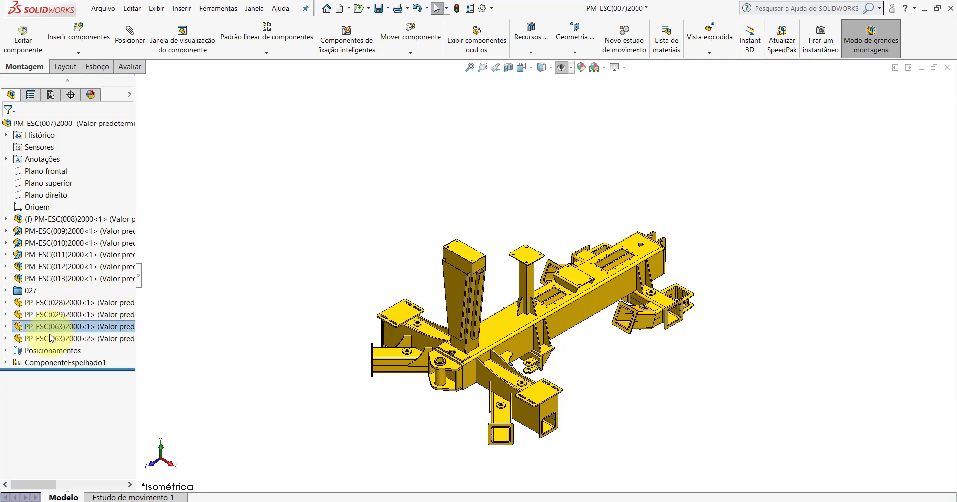
ctrl+click(51, 338)
right_click(51, 338)
mouse_move(86, 467)
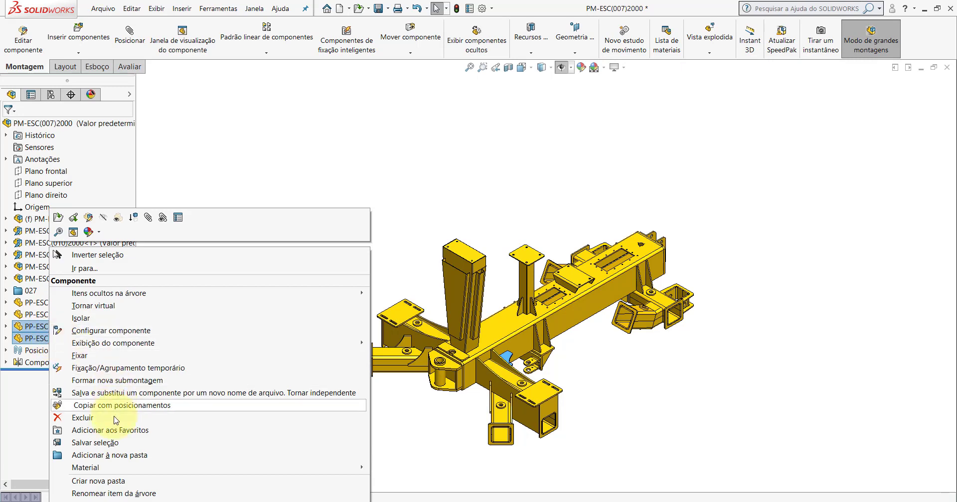
click(110, 456)
text(063)
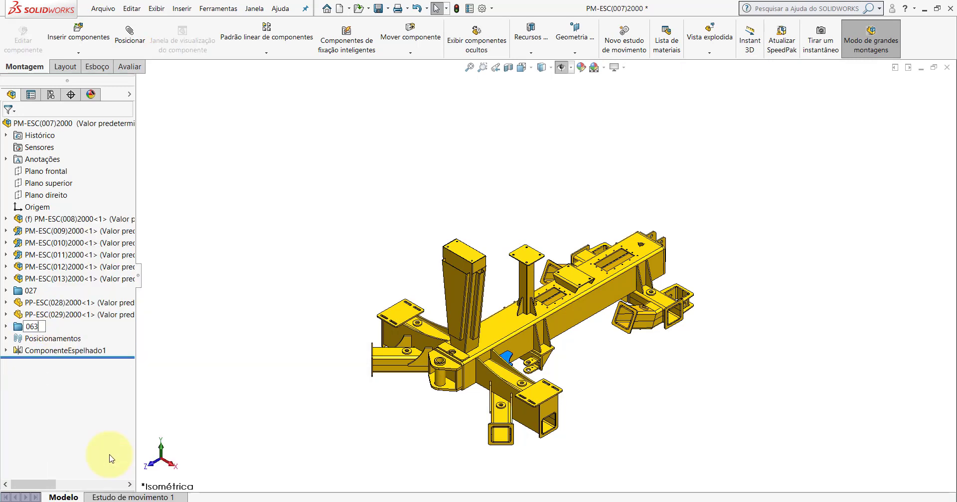
click(182, 203)
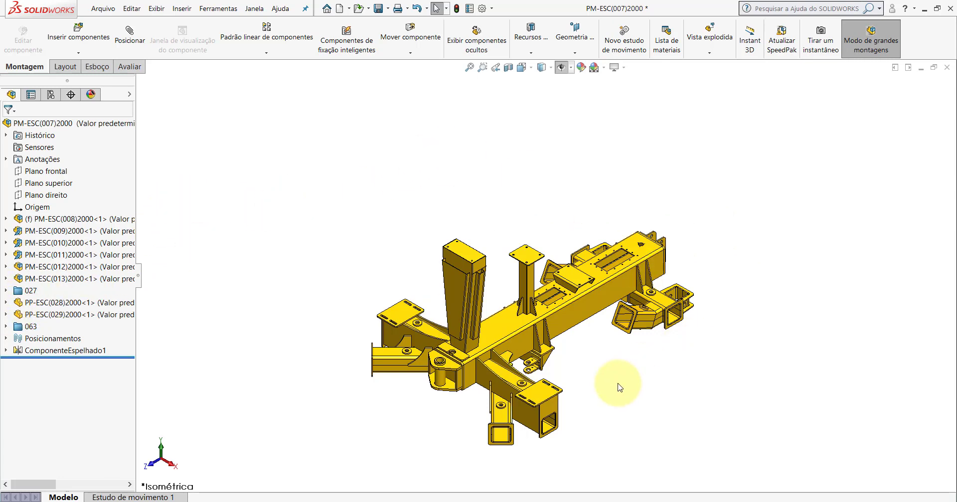
Highlight PM-ESC(008) then PM-ESC(009) and orbit to see the cross frame against the yellow plate
click(87, 220)
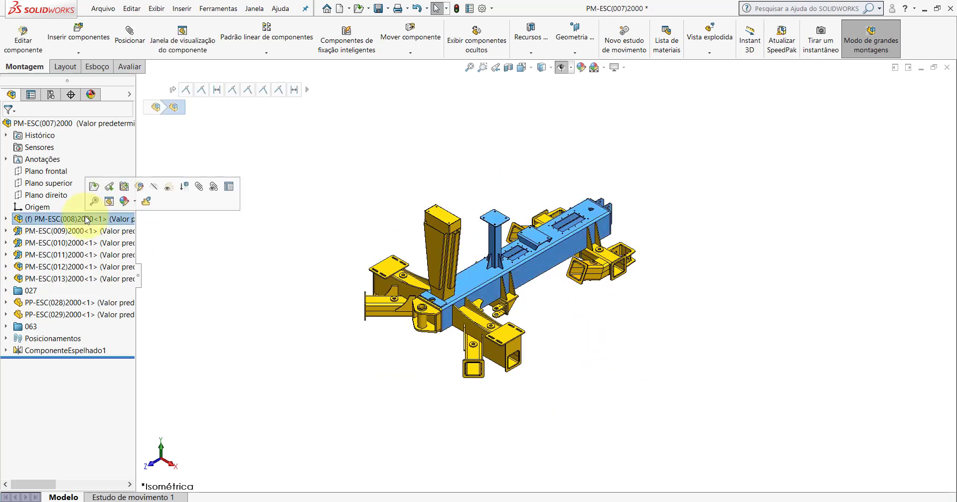
click(87, 231)
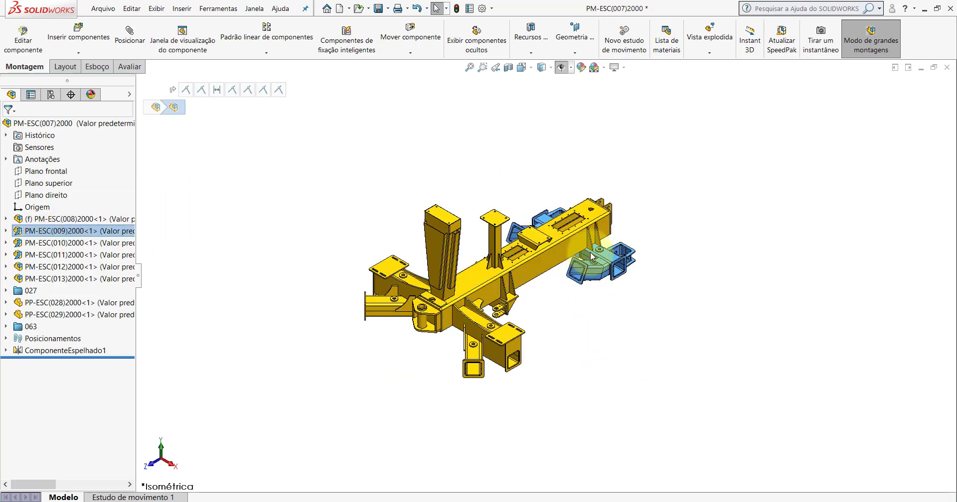
scroll(599, 251, down, 5)
mouse_move(600, 252)
middle_down()
mouse_move(587, 263)
mouse_move(540, 129)
mouse_move(560, 28)
mouse_move(502, 258)
middle_up()
scroll(501, 253, down, 3)
scroll(523, 305, down, 2)
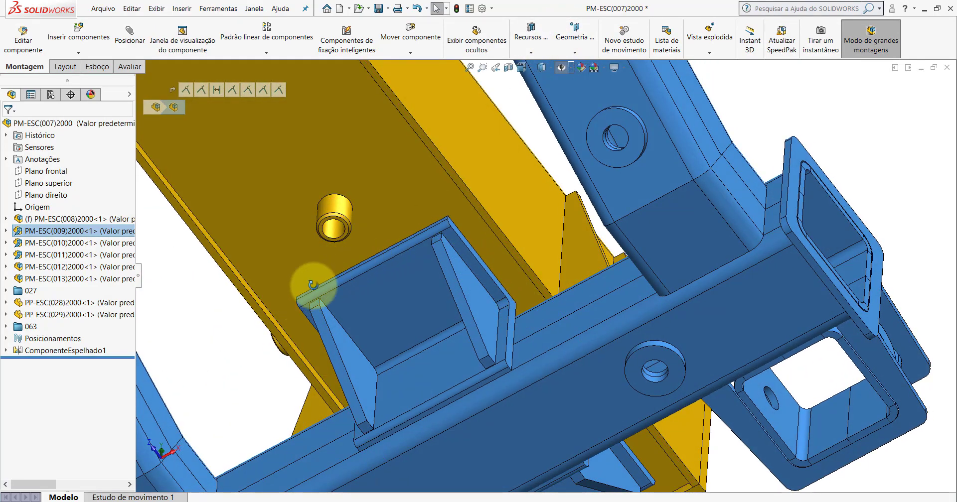
middle_drag(313, 285, 305, 289)
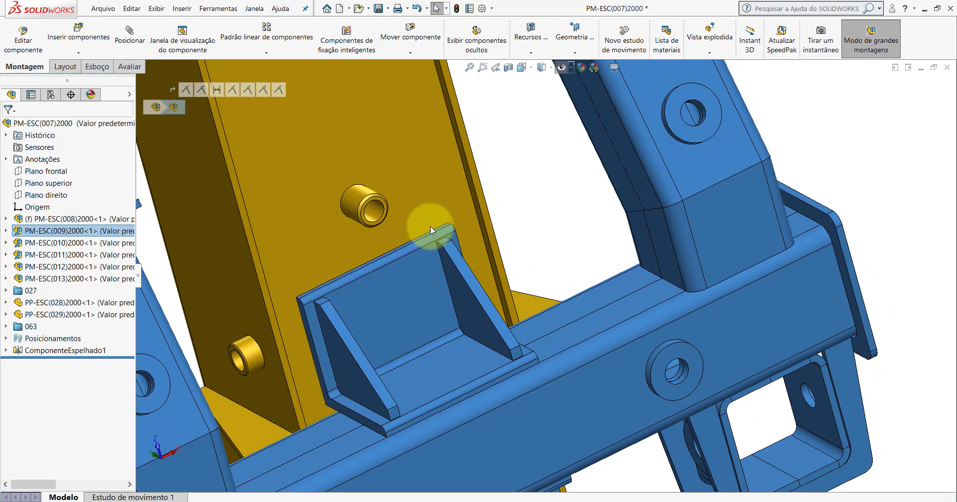
middle_drag(430, 226, 425, 225)
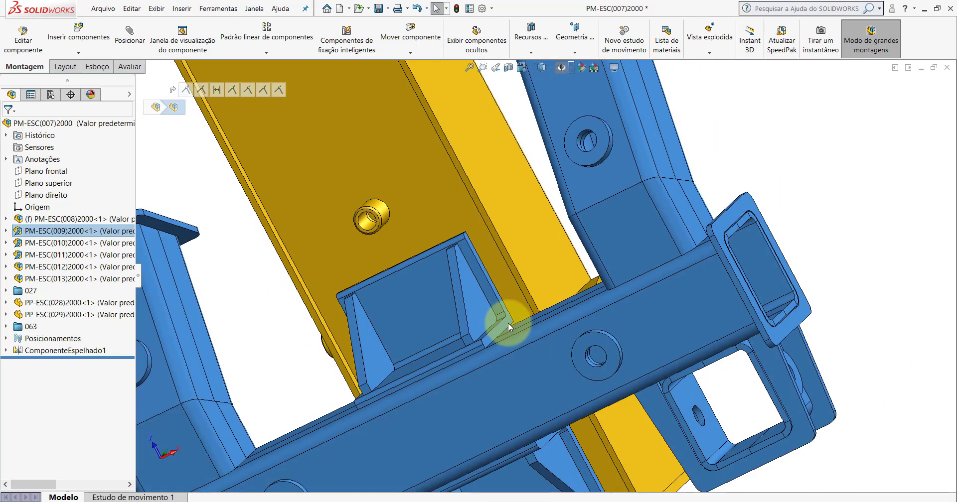
Orbit and zoom around the yellow beam and the bent blue frame's boss
scroll(507, 321, up, 3)
middle_drag(507, 322, 608, 357)
scroll(608, 358, down, 3)
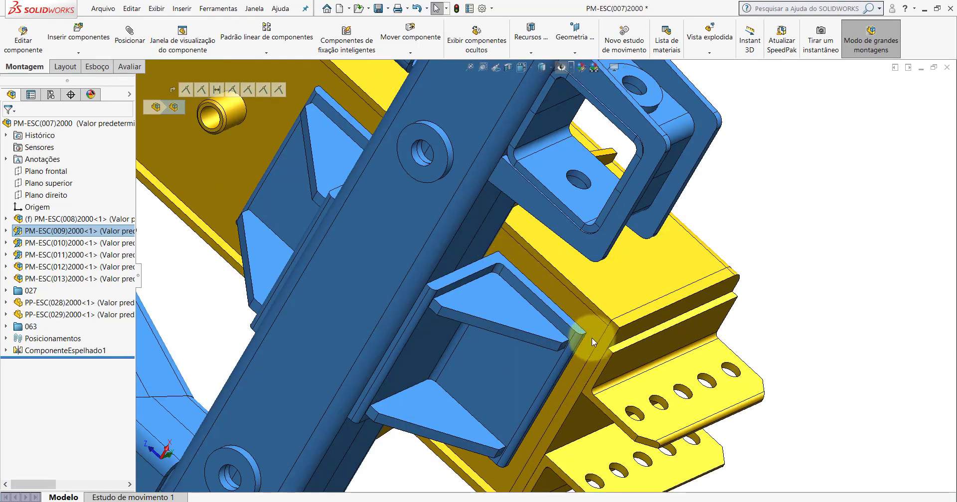
middle_drag(504, 349, 523, 252)
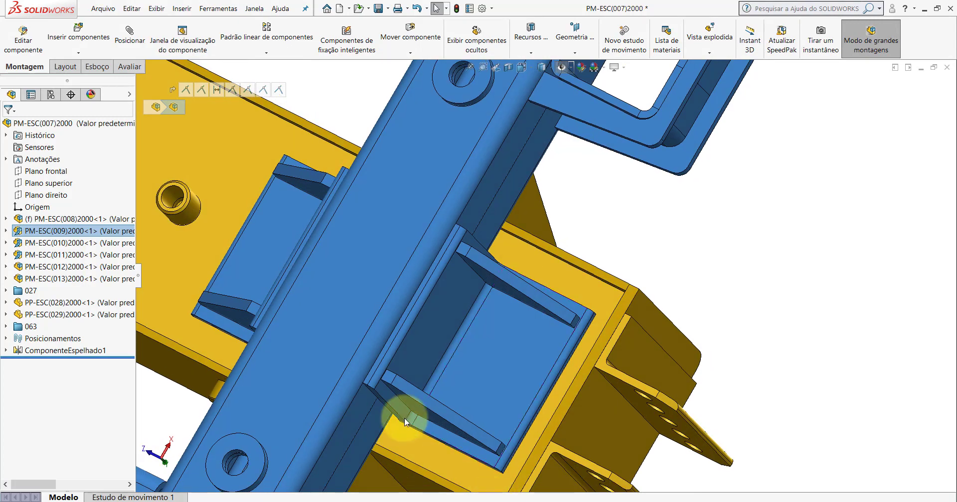
scroll(444, 334, up, 5)
middle_drag(507, 312, 516, 474)
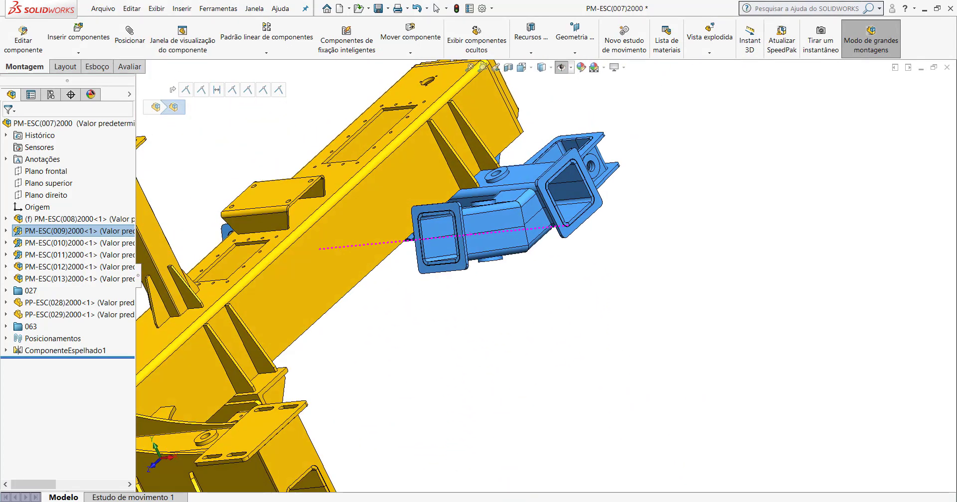
mouse_move(491, 213)
middle_down()
mouse_move(444, 238)
mouse_move(474, 288)
mouse_move(455, 241)
middle_up()
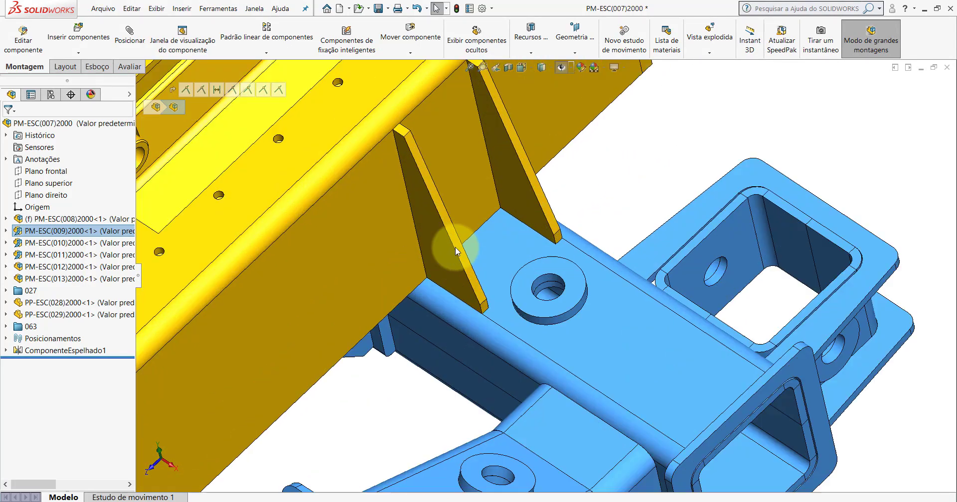
scroll(454, 241, down, 3)
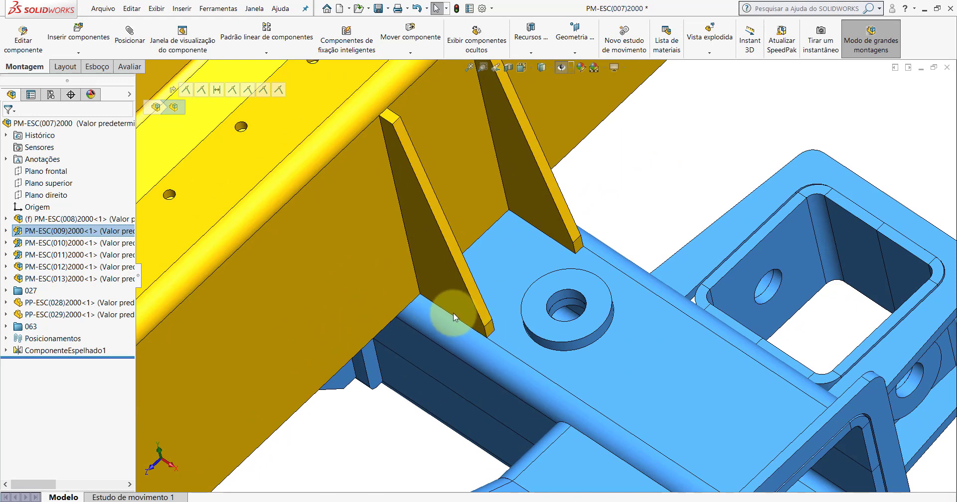
Identify a gusset plate, then orbit along the gussets and boss to the frame's rear end
click(418, 240)
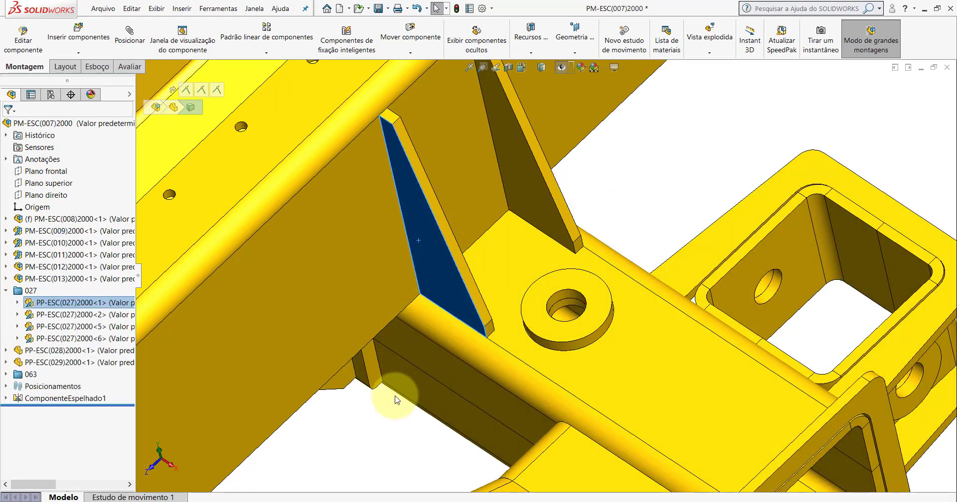
key(Escape)
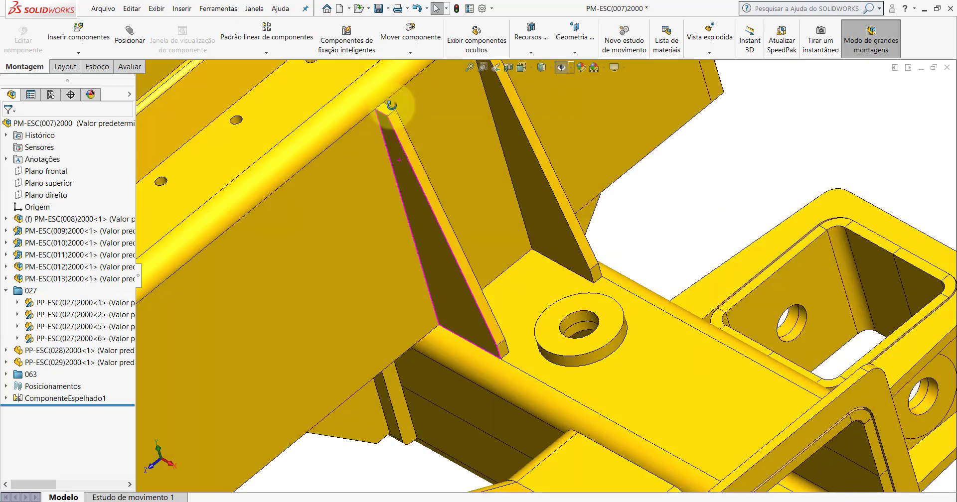
mouse_move(391, 96)
middle_down()
mouse_move(341, 106)
mouse_move(327, 154)
mouse_move(383, 125)
middle_up()
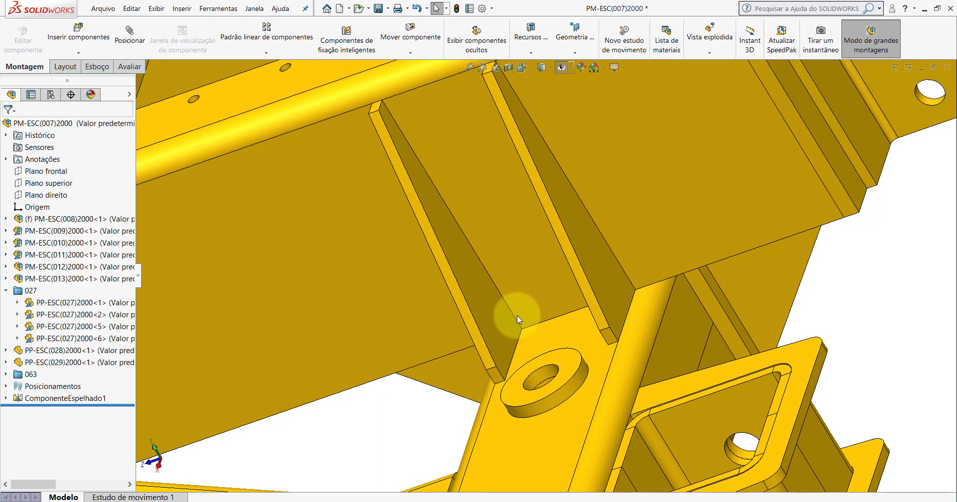
middle_drag(511, 337, 564, 327)
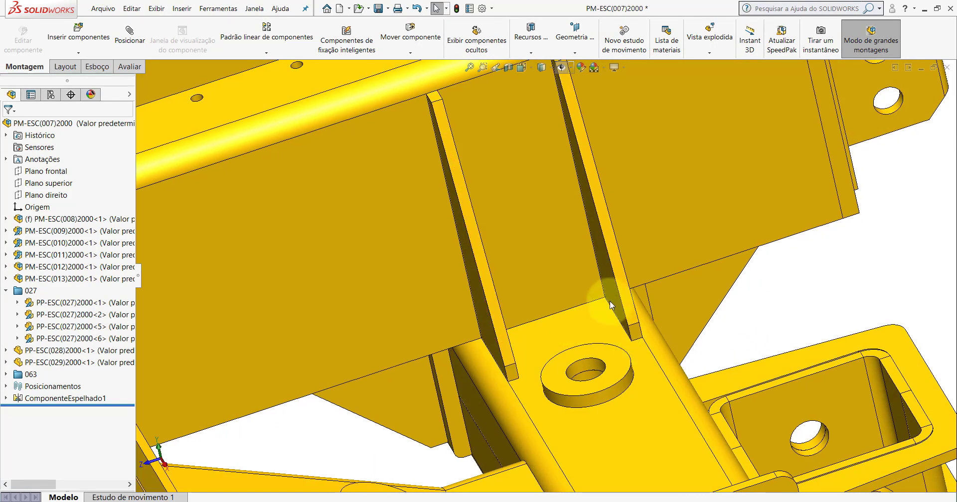
scroll(560, 109, up, 2)
scroll(562, 154, up, 2)
scroll(535, 152, up, 1)
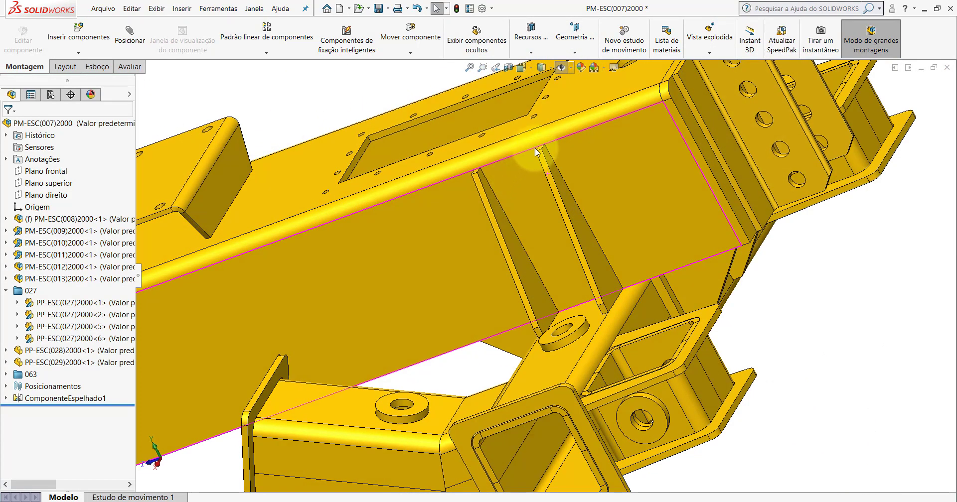
mouse_move(630, 295)
middle_down()
mouse_move(604, 209)
mouse_move(556, 180)
mouse_move(455, 312)
mouse_move(754, 242)
middle_up()
scroll(755, 242, down, 3)
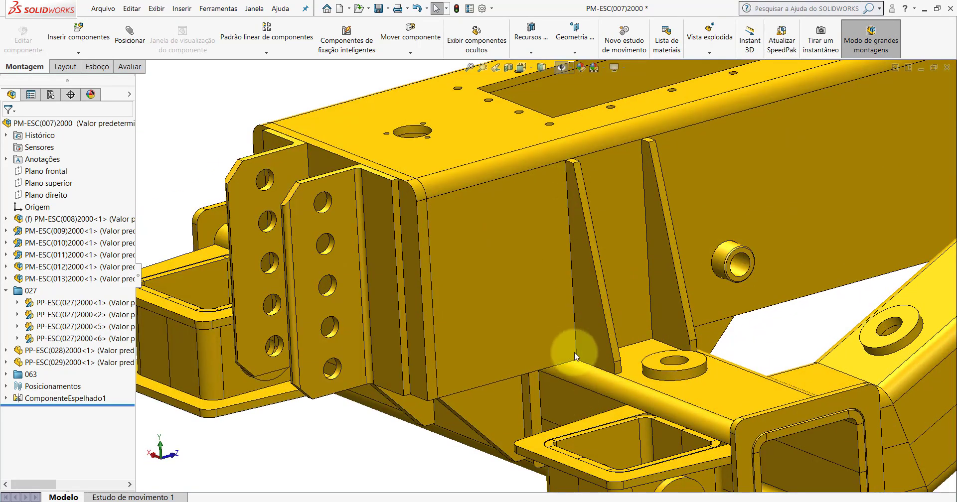
scroll(584, 259, up, 3)
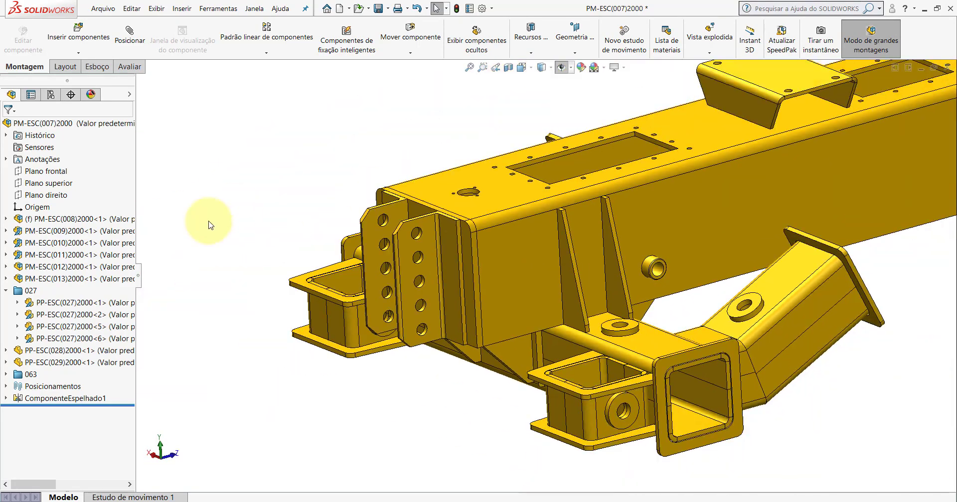
click(6, 292)
click(70, 247)
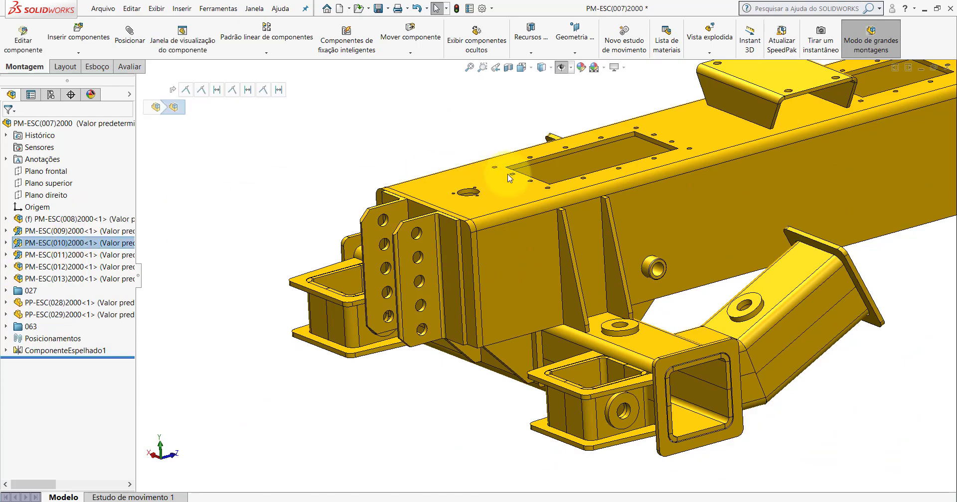
scroll(750, 228, up, 4)
mouse_move(724, 241)
middle_down()
mouse_move(843, 166)
mouse_move(827, 252)
middle_up()
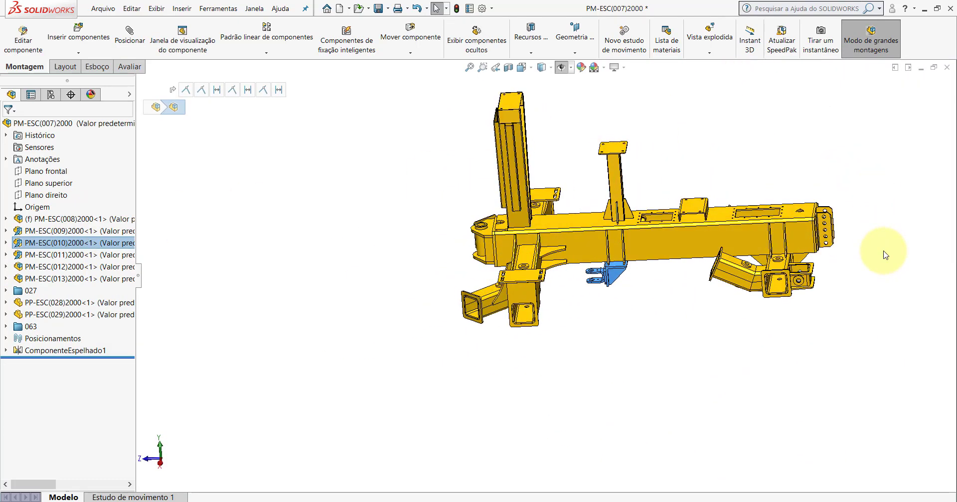
scroll(623, 250, down, 3)
scroll(627, 246, down, 4)
mouse_move(627, 246)
middle_down()
mouse_move(602, 79)
mouse_move(687, 342)
middle_up()
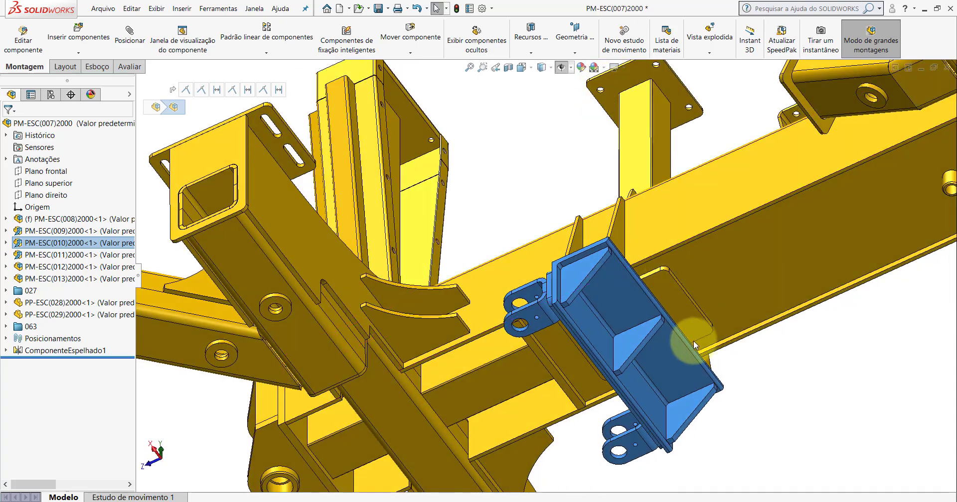
scroll(576, 211, down, 4)
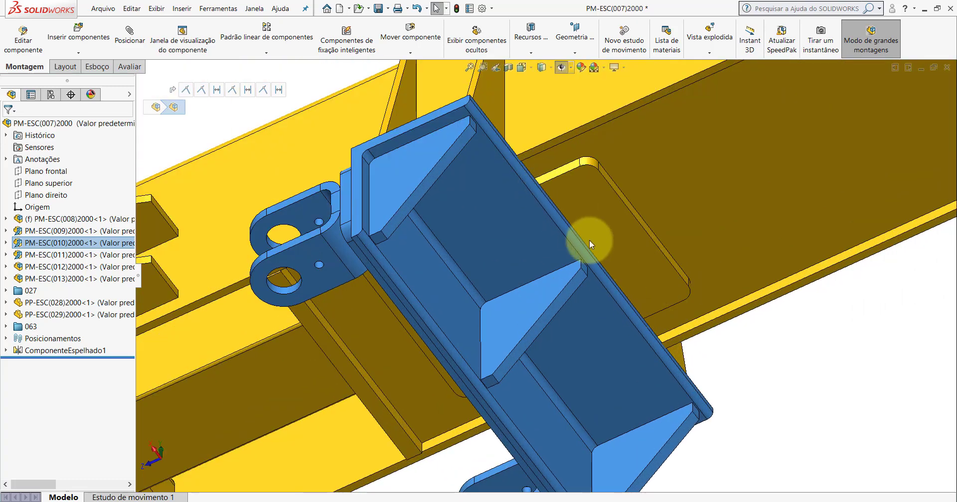
middle_drag(589, 241, 641, 234)
scroll(486, 253, down, 3)
middle_drag(500, 237, 504, 186)
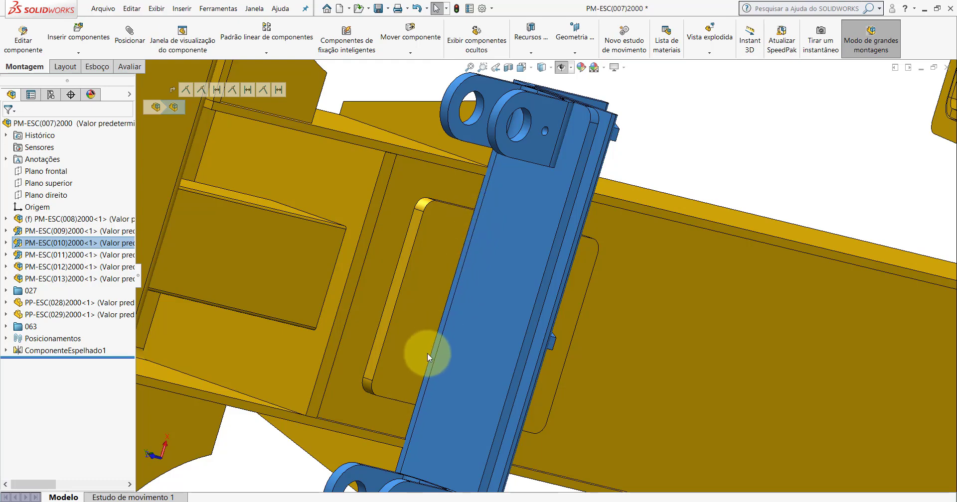
mouse_move(471, 228)
middle_down()
mouse_move(496, 220)
mouse_move(513, 164)
mouse_move(497, 170)
middle_up()
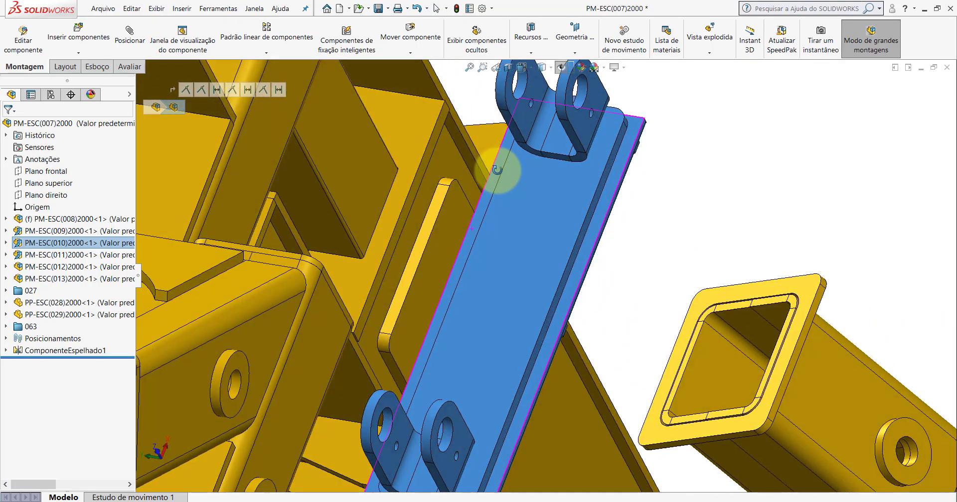
scroll(456, 286, up, 5)
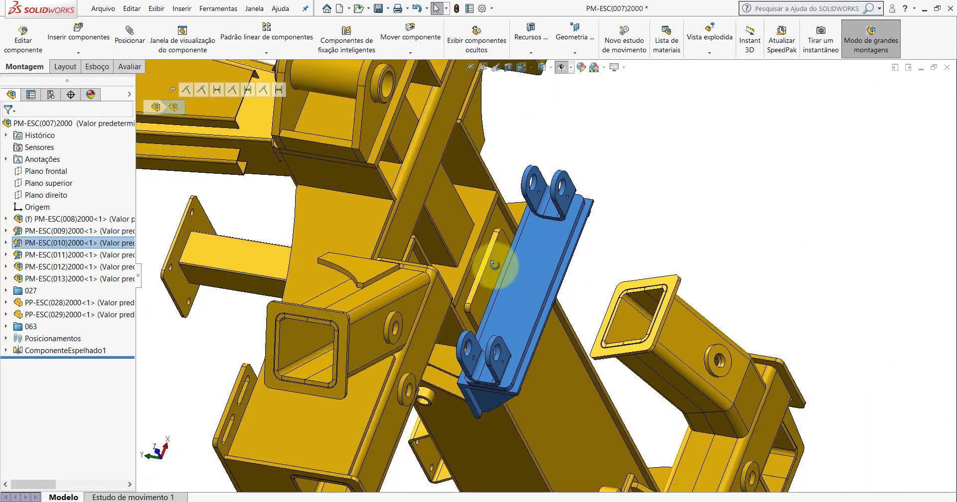
mouse_move(438, 267)
middle_down()
mouse_move(400, 418)
mouse_move(426, 379)
middle_up()
scroll(560, 238, down, 3)
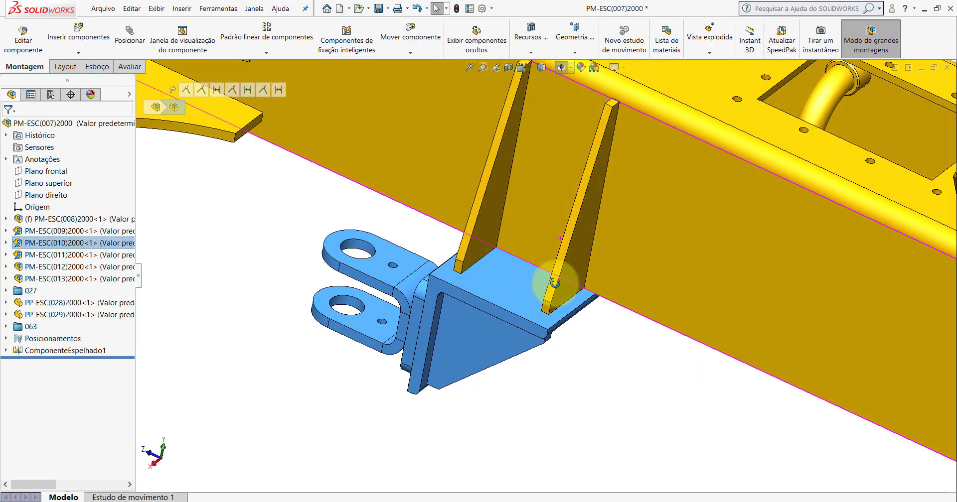
scroll(593, 273, down, 2)
scroll(596, 298, down, 2)
scroll(585, 295, down, 1)
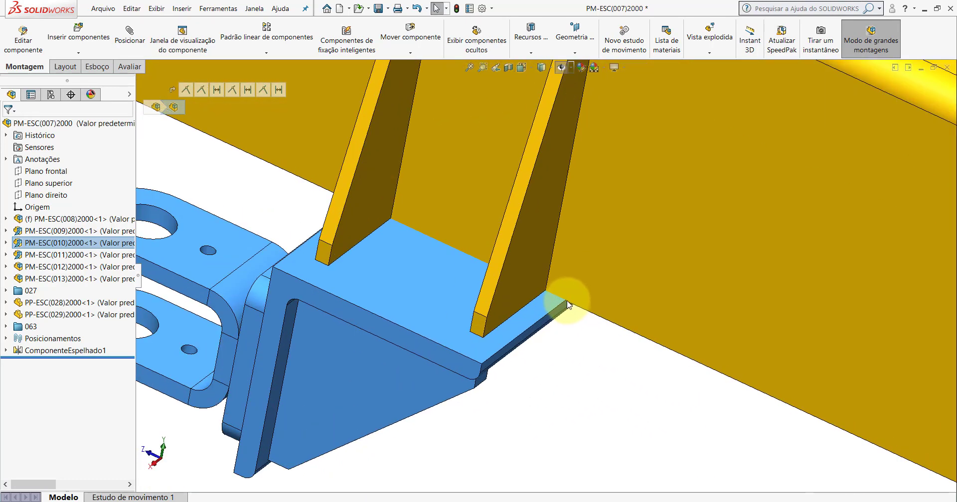
scroll(570, 104, up, 3)
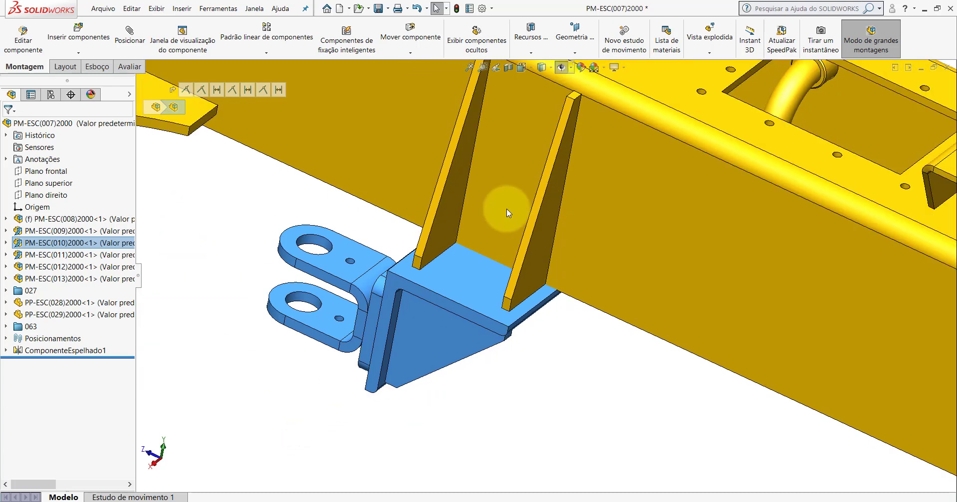
click(611, 397)
scroll(555, 299, down, 1)
scroll(524, 241, down, 2)
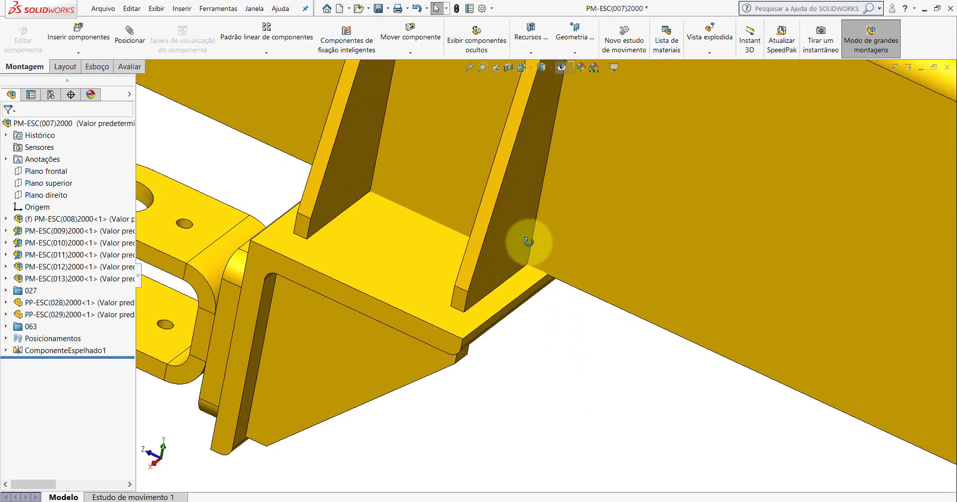
scroll(519, 182, down, 2)
scroll(571, 306, down, 1)
scroll(571, 306, down, 2)
scroll(547, 281, down, 1)
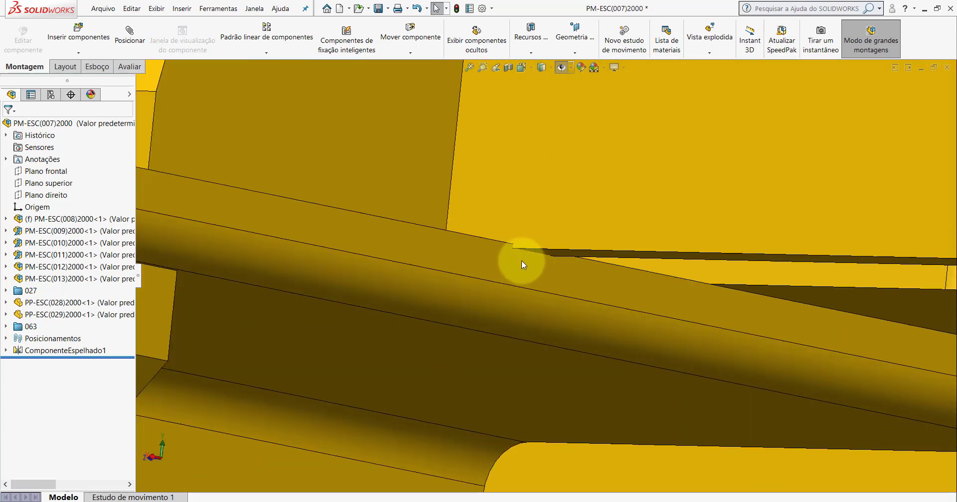
scroll(521, 259, down, 1)
click(521, 258)
scroll(519, 260, up, 2)
scroll(560, 273, up, 1)
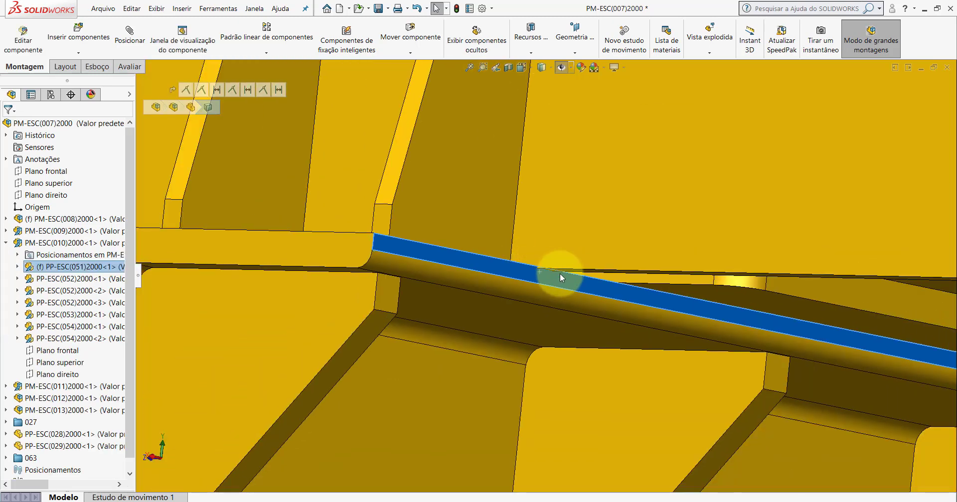
scroll(560, 273, up, 2)
scroll(560, 273, up, 1)
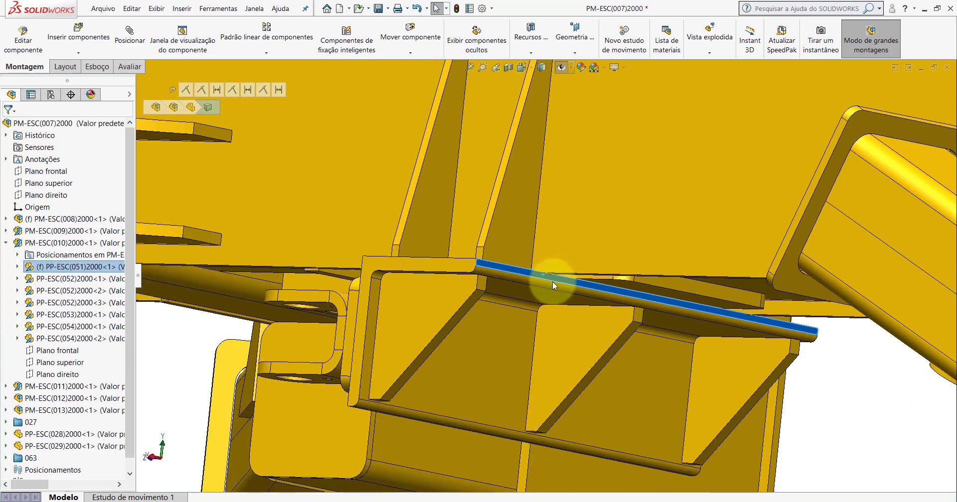
scroll(552, 281, down, 2)
scroll(537, 268, up, 2)
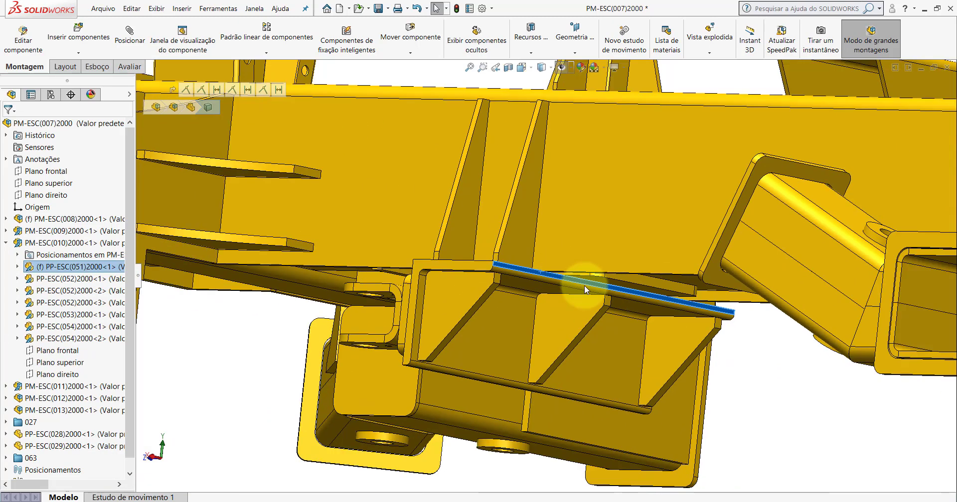
scroll(578, 279, up, 2)
click(548, 295)
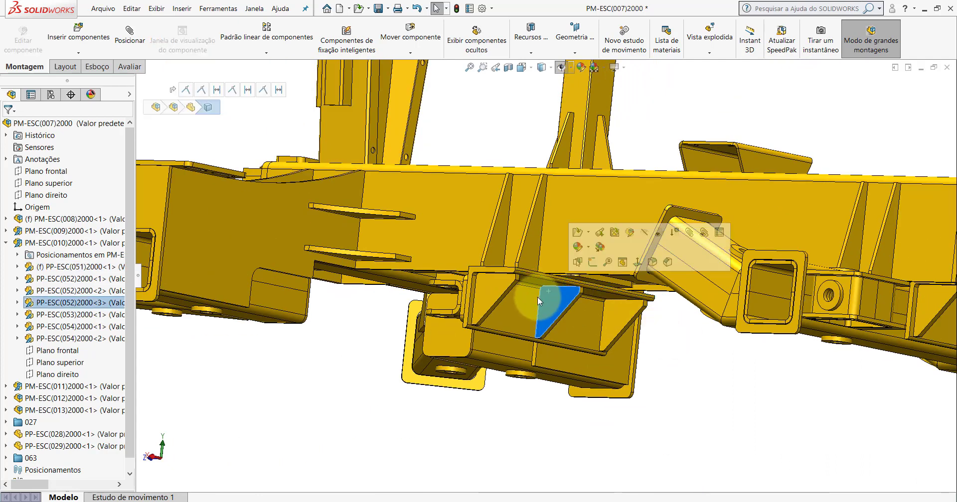
click(70, 243)
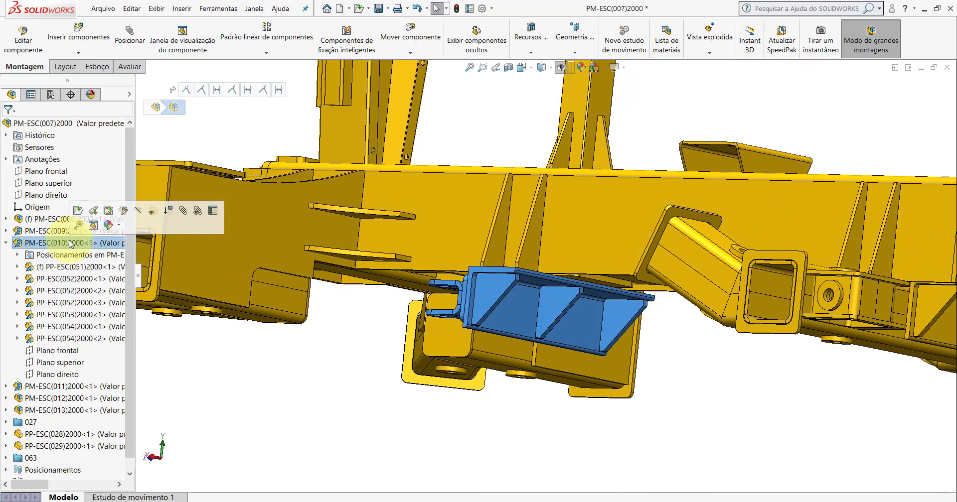
Delete the Coincidente10 mate from PM-ESC(010)'s mates, then drag the bracket to confirm it moves
right_click(71, 243)
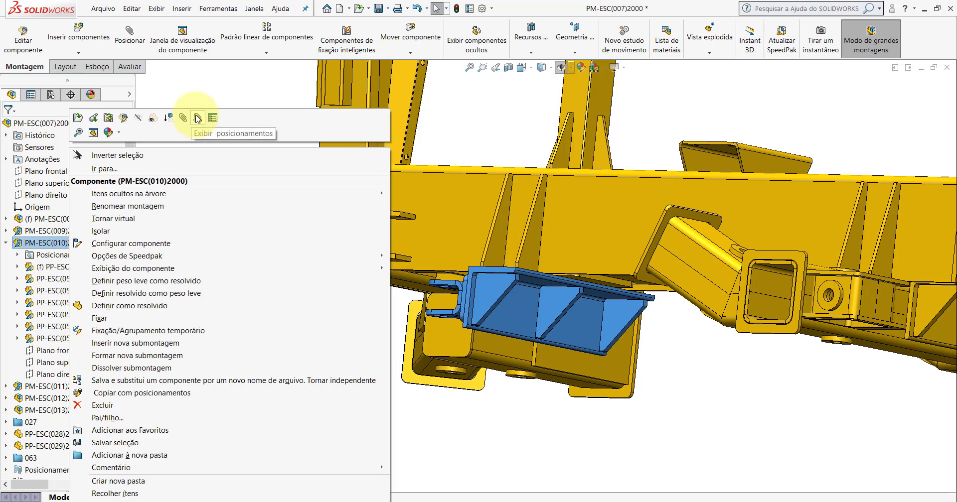
click(197, 118)
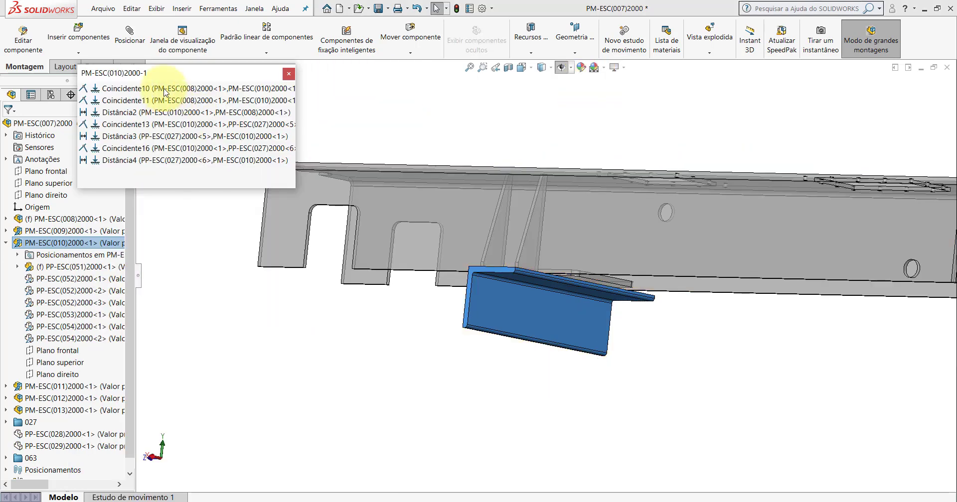
click(164, 90)
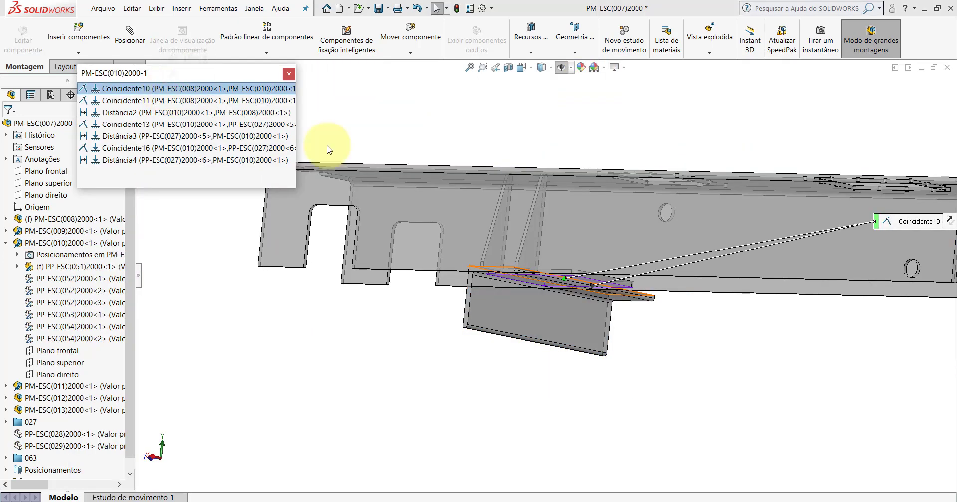
scroll(634, 285, down, 3)
scroll(558, 280, down, 2)
scroll(551, 259, down, 3)
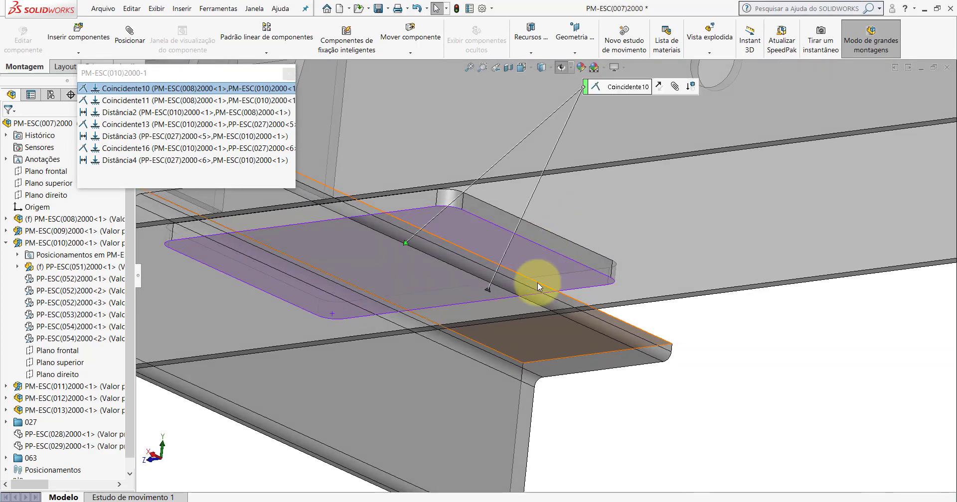
right_click(185, 89)
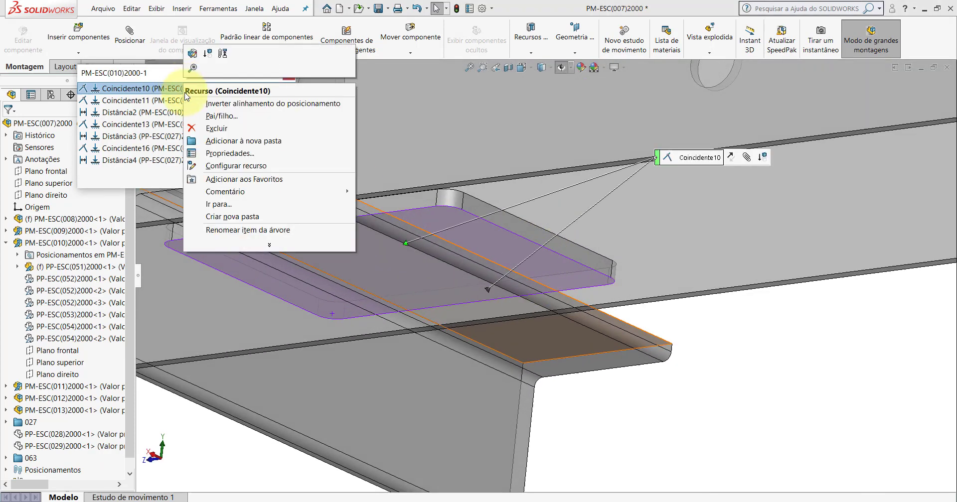
click(197, 128)
click(288, 70)
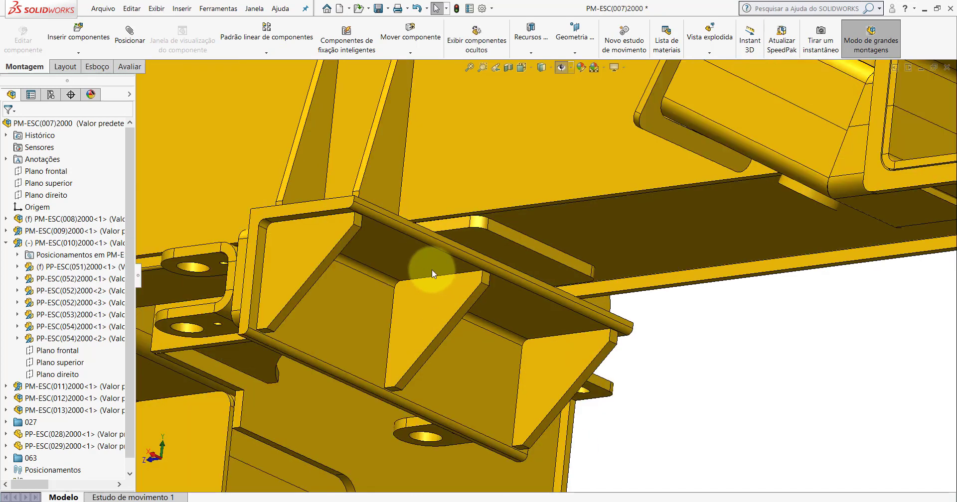
click(431, 278)
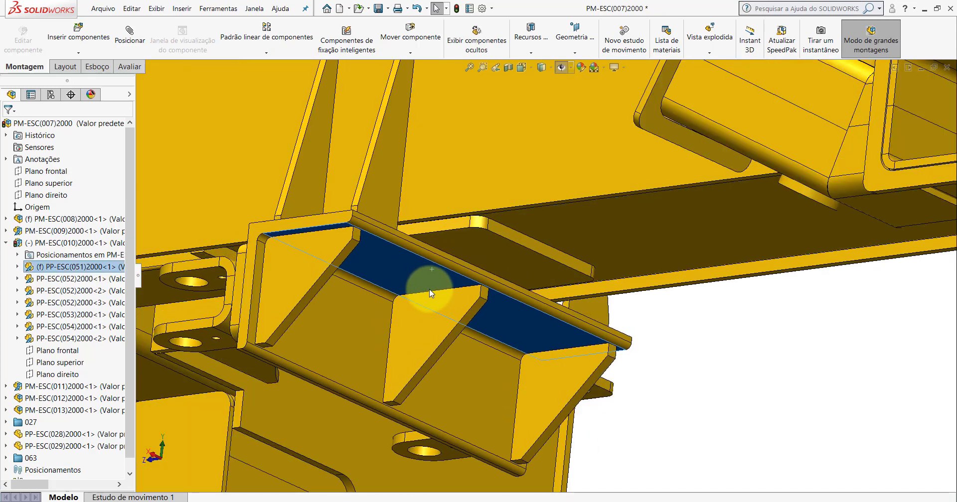
drag(430, 293, 674, 331)
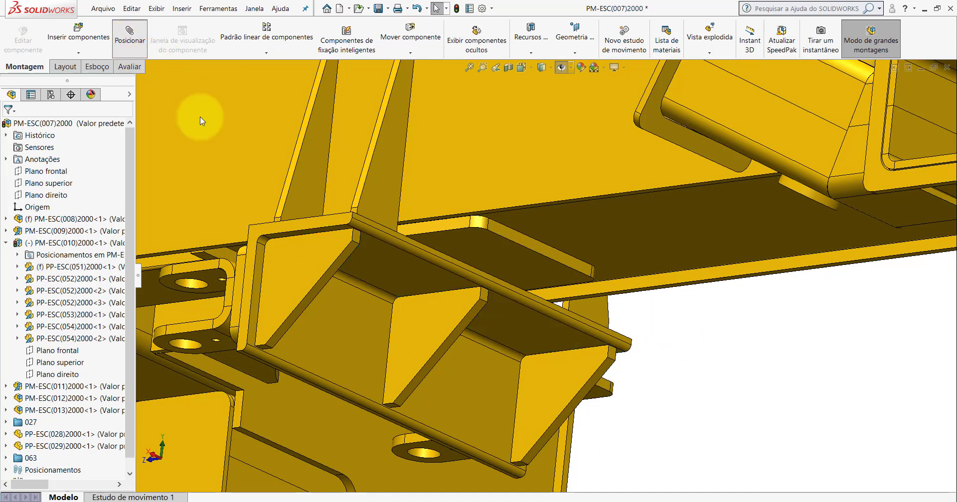
Mate the PM-ESC(010)2000 bracket's top face coincident with the PM-ESC(008)2000 frame face (Coincidente40)
scroll(469, 226, down, 2)
scroll(566, 227, down, 3)
scroll(545, 216, down, 2)
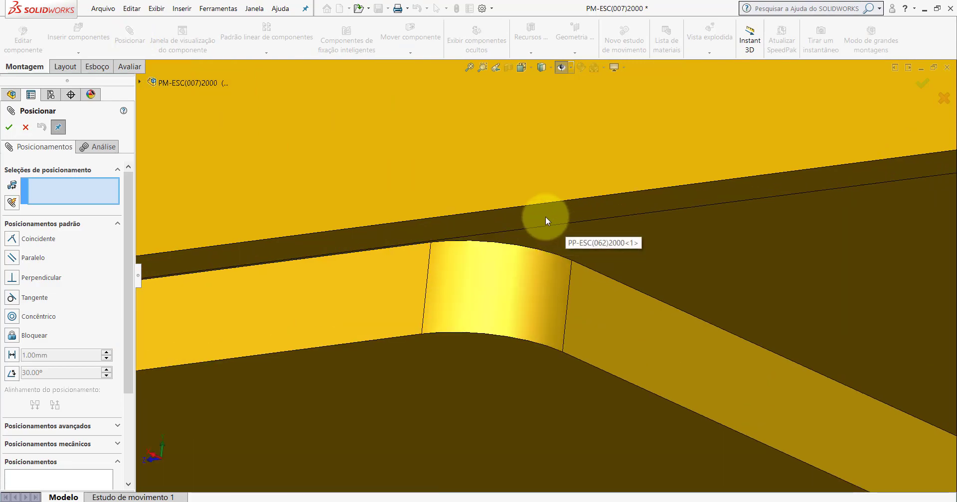
click(546, 218)
scroll(545, 217, up, 3)
scroll(552, 258, up, 3)
middle_drag(552, 258, 538, 348)
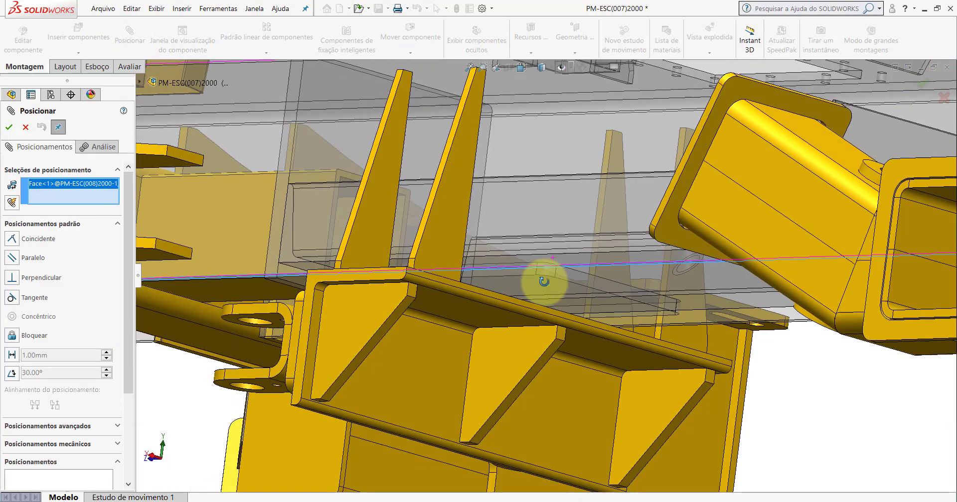
scroll(501, 238, down, 2)
click(476, 235)
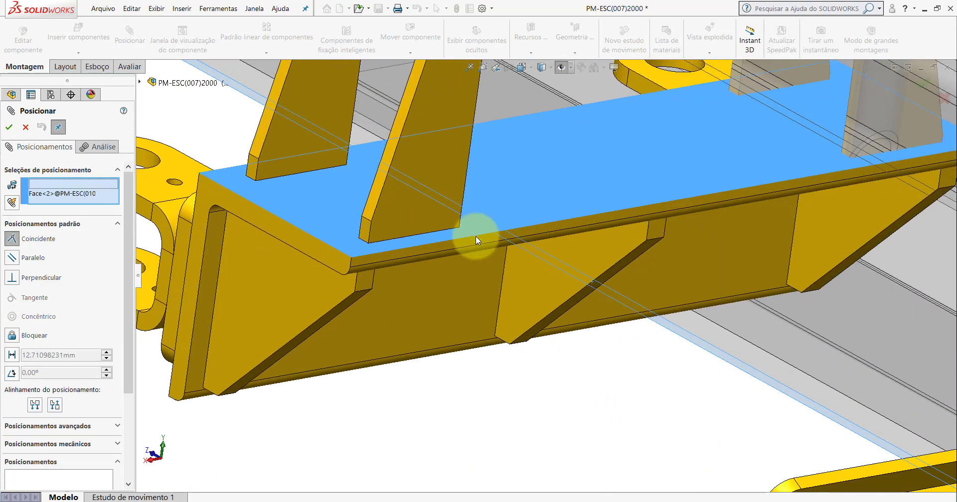
click(461, 223)
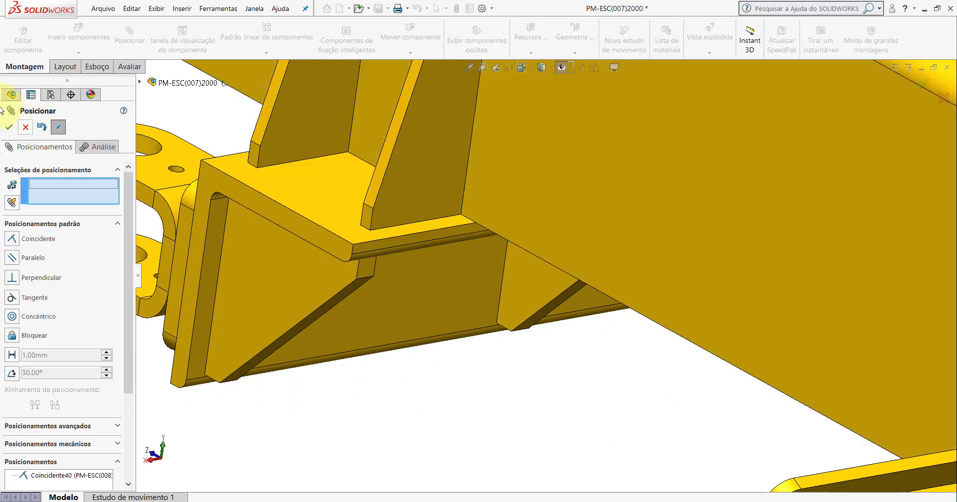
click(26, 126)
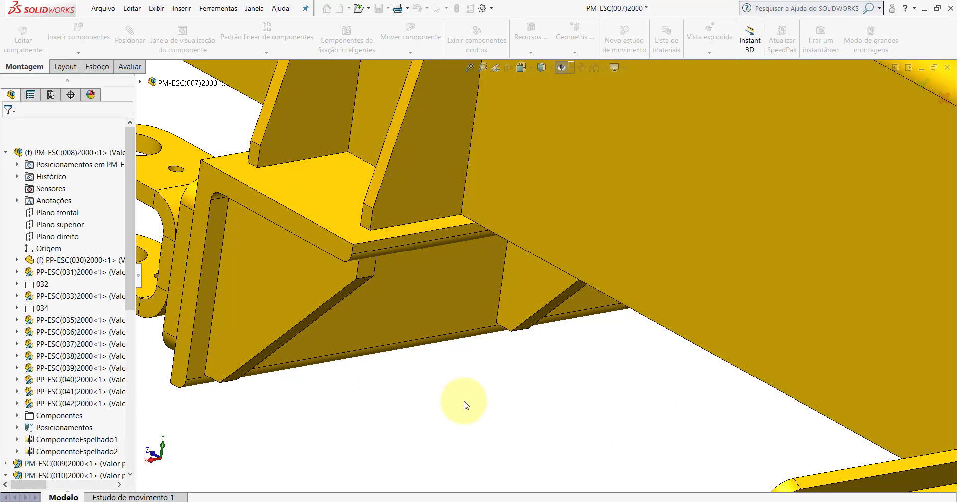
Bring up the evaluation tools and inspect the frame's pocket face, then clear the selection
click(129, 67)
scroll(524, 277, up, 2)
scroll(528, 231, up, 2)
scroll(534, 154, down, 3)
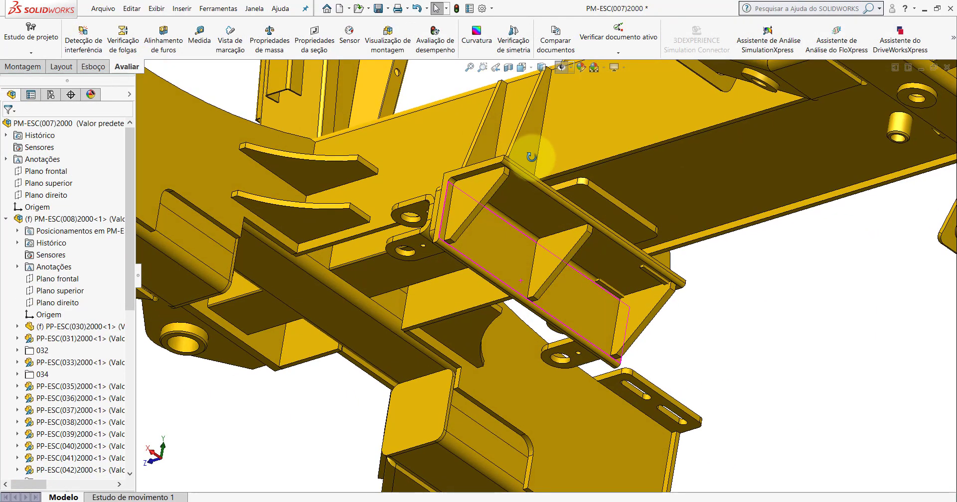
scroll(576, 216, down, 2)
scroll(575, 216, down, 2)
click(571, 200)
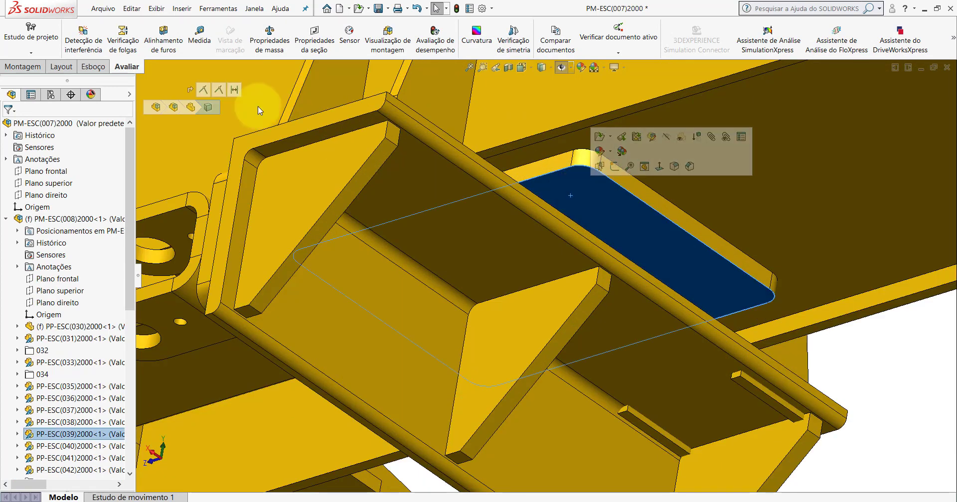
key(Escape)
Measure the rod edge to the plate face, confirming a 0.47 mm gap, then close Measure
click(200, 37)
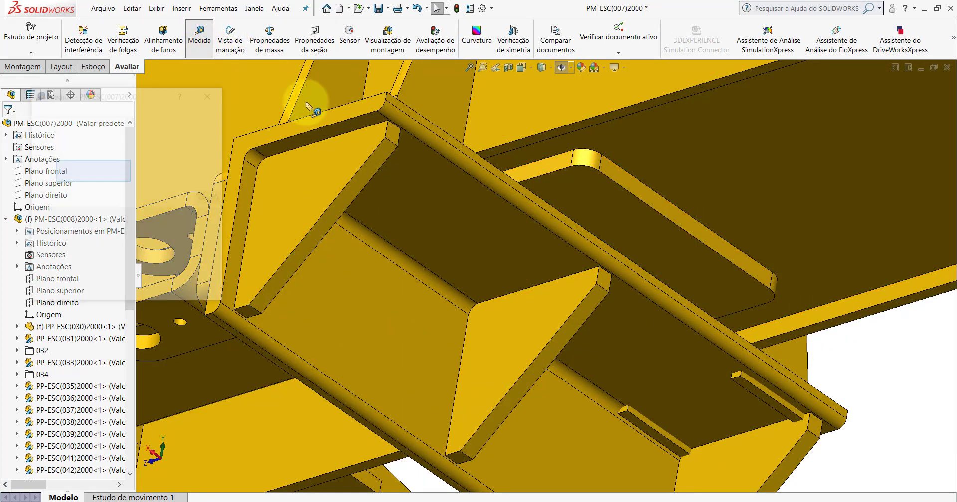
scroll(553, 209, down, 3)
click(461, 184)
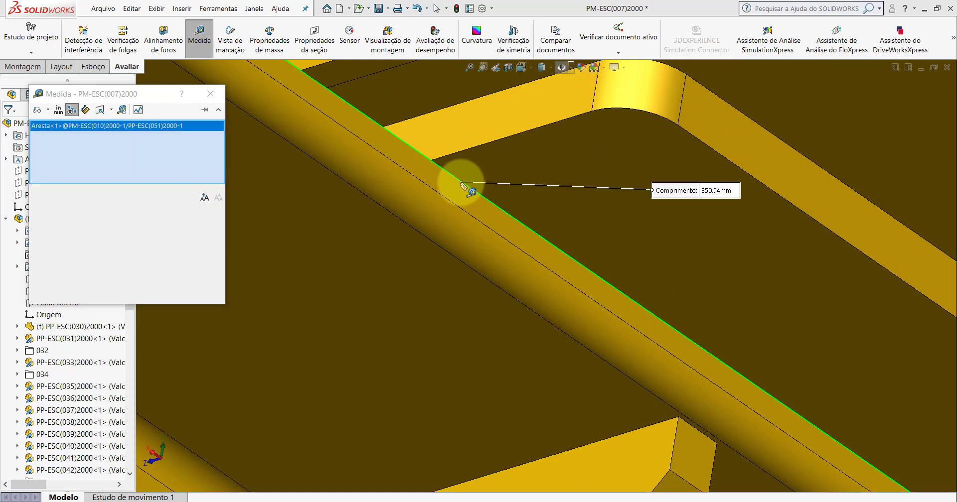
click(492, 170)
scroll(747, 417, up, 3)
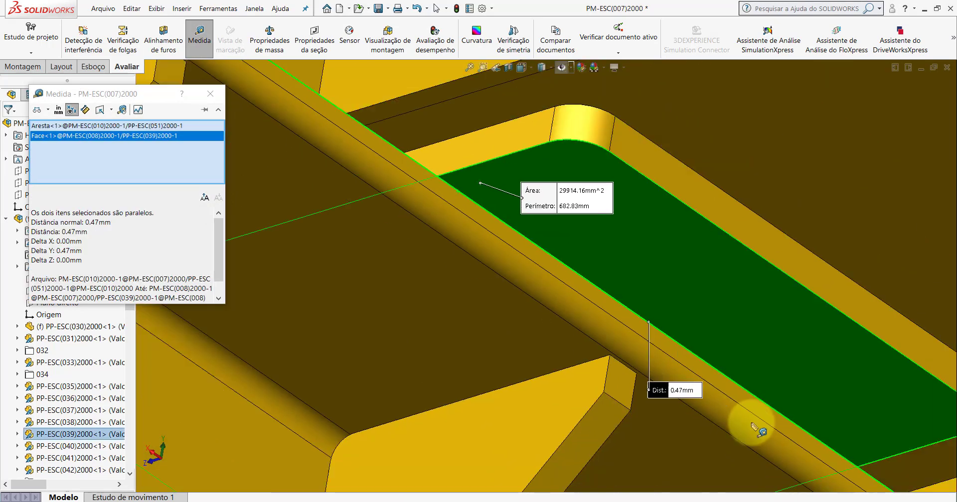
scroll(697, 399, up, 1)
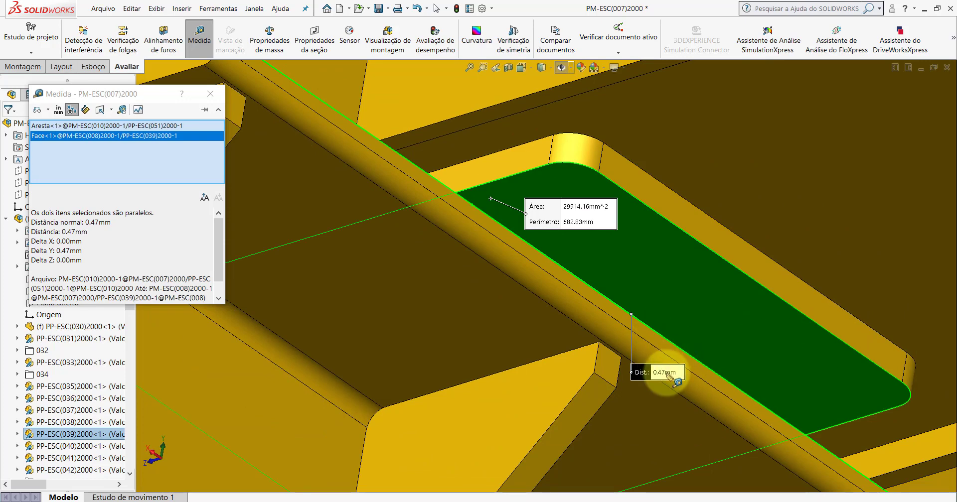
drag(677, 367, 642, 312)
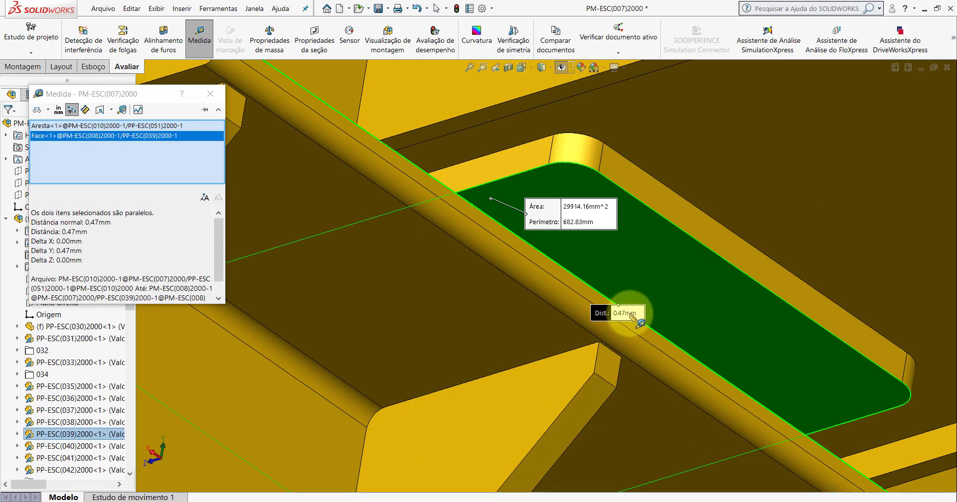
scroll(640, 323, up, 2)
click(210, 93)
click(508, 237)
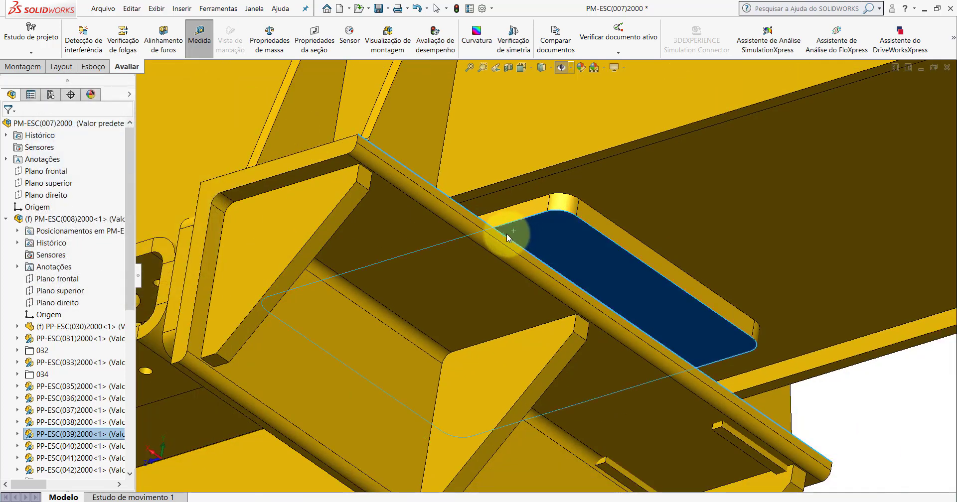
scroll(705, 384, up, 3)
key(Escape)
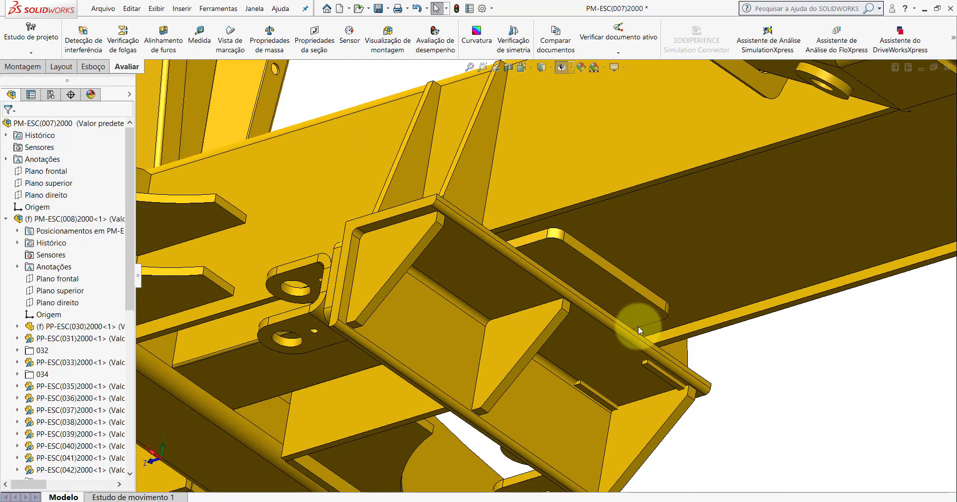
middle_drag(638, 330, 615, 384)
scroll(538, 288, down, 3)
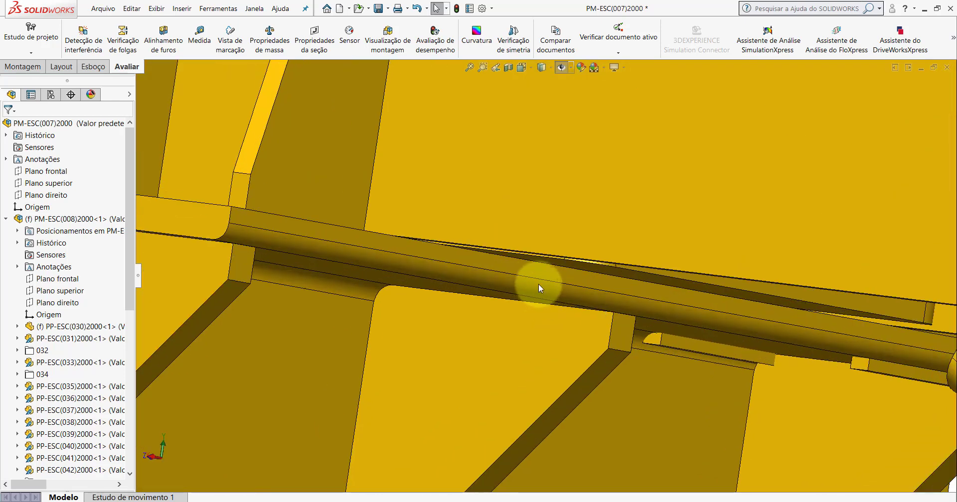
scroll(539, 288, down, 3)
middle_drag(521, 250, 425, 214)
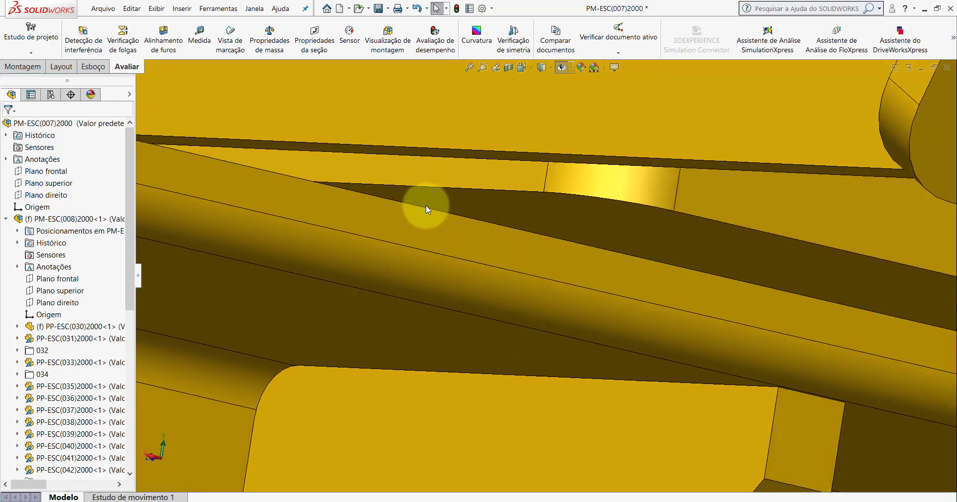
click(426, 205)
click(426, 208)
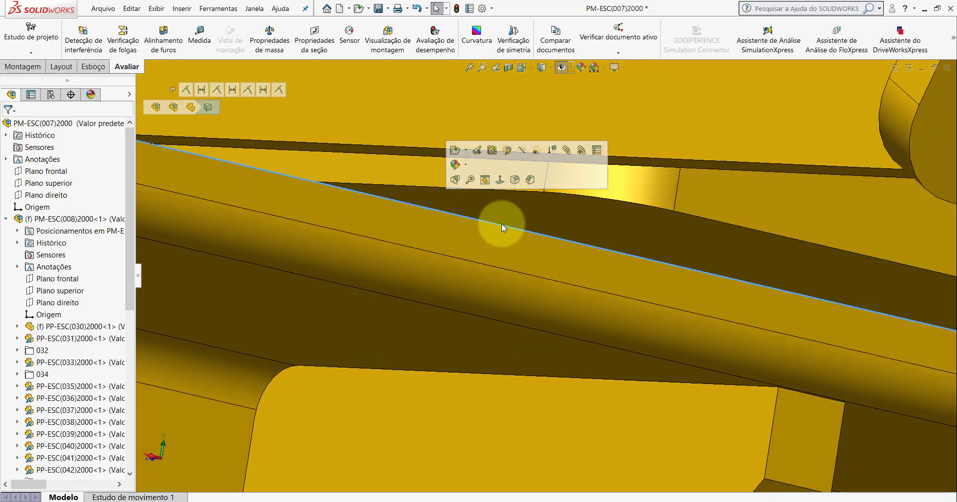
scroll(559, 260, up, 5)
scroll(725, 377, up, 3)
mouse_move(566, 312)
middle_down()
mouse_move(553, 252)
mouse_move(518, 199)
mouse_move(536, 151)
mouse_move(566, 168)
mouse_move(567, 216)
middle_up()
mouse_move(665, 317)
middle_down()
mouse_move(582, 321)
mouse_move(513, 280)
mouse_move(523, 259)
mouse_move(583, 248)
mouse_move(619, 220)
mouse_move(572, 342)
mouse_move(584, 372)
mouse_move(592, 366)
middle_up()
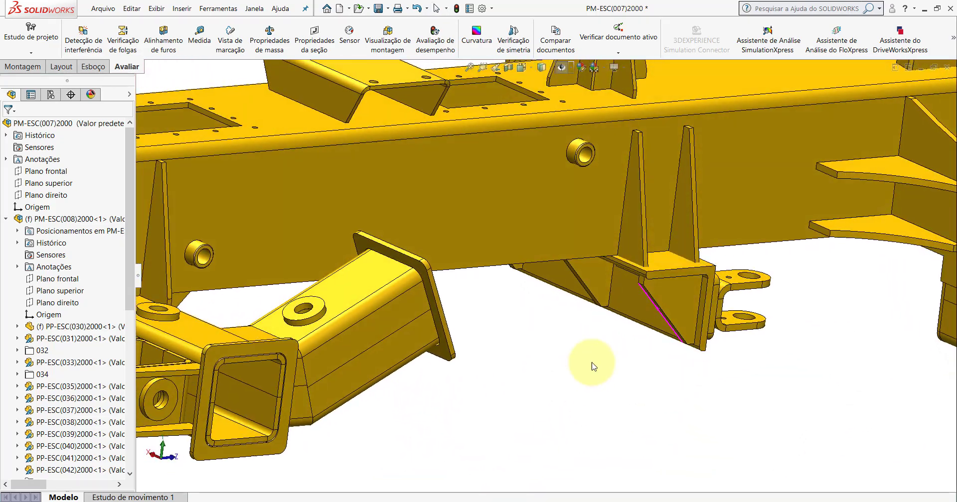
click(623, 232)
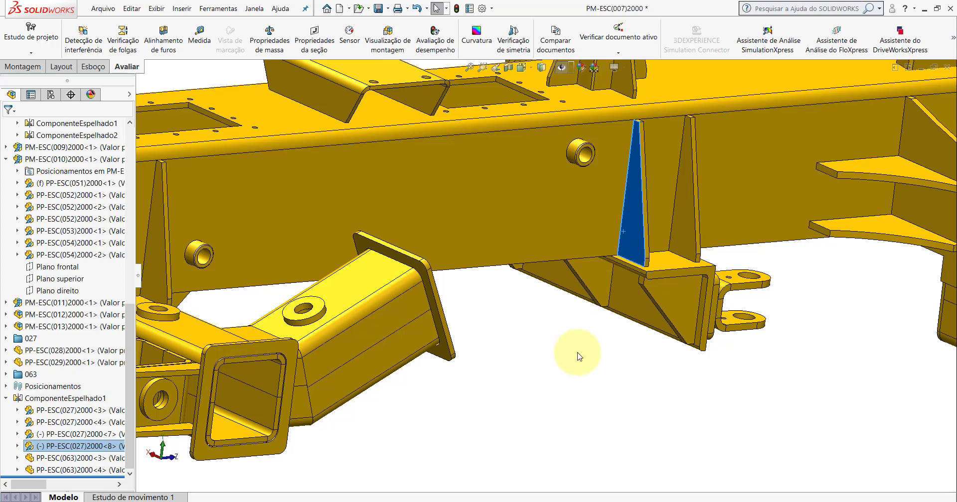
scroll(660, 274, down, 3)
mouse_move(645, 267)
middle_down()
mouse_move(650, 196)
mouse_move(583, 252)
mouse_move(585, 265)
mouse_move(546, 252)
middle_up()
click(543, 254)
click(518, 309)
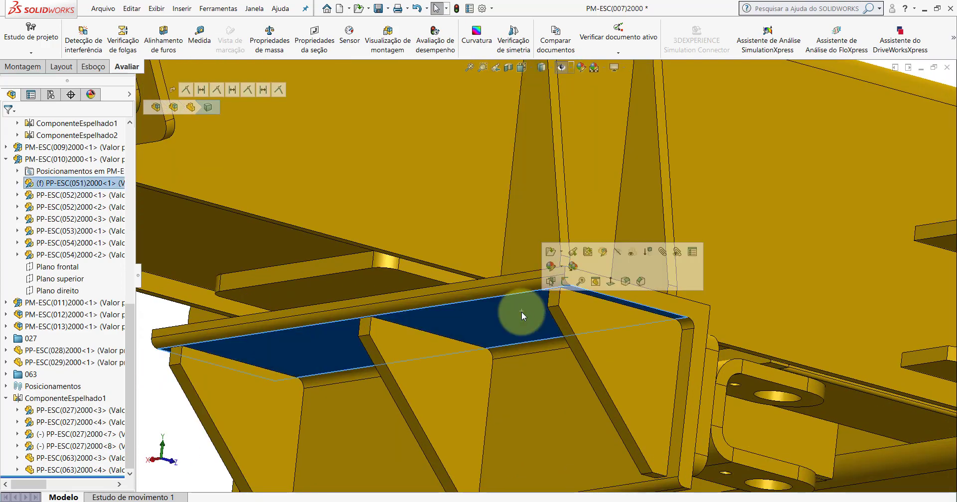
scroll(375, 321, up, 3)
click(403, 68)
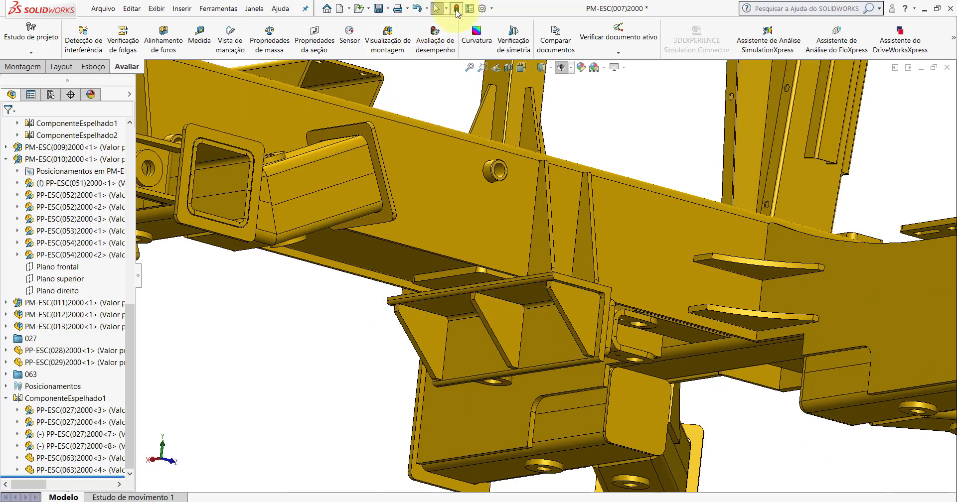
mouse_move(577, 279)
middle_down()
mouse_move(604, 207)
mouse_move(604, 278)
mouse_move(668, 352)
mouse_move(535, 344)
middle_up()
scroll(475, 344, down, 5)
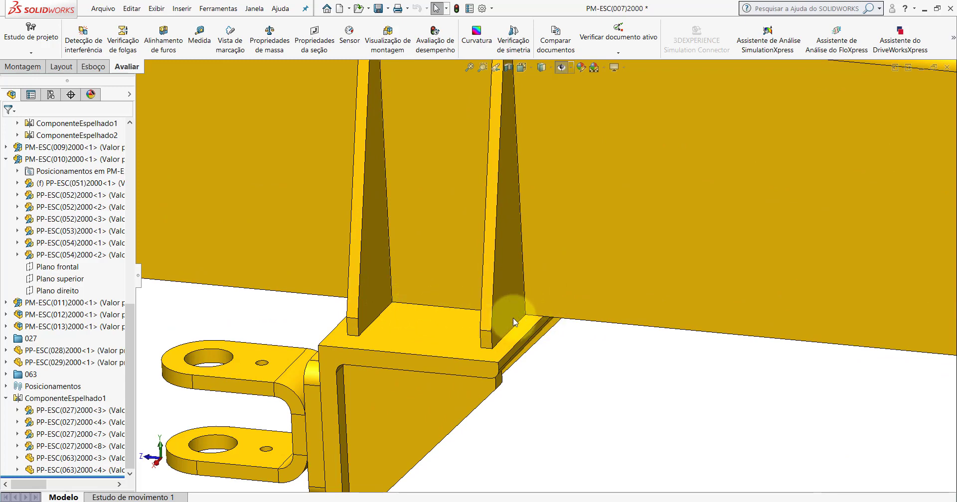
scroll(498, 318, up, 4)
scroll(480, 305, down, 2)
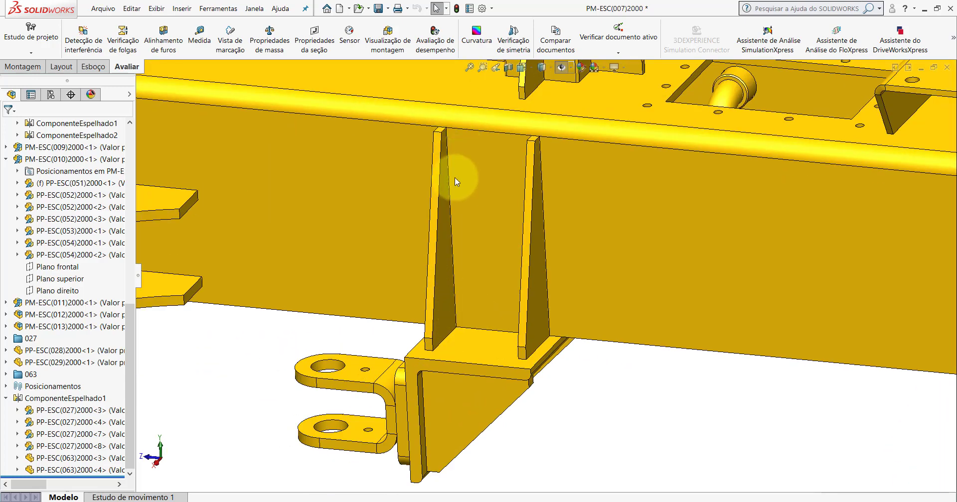
mouse_move(456, 181)
middle_down()
mouse_move(506, 188)
mouse_move(375, 413)
middle_up()
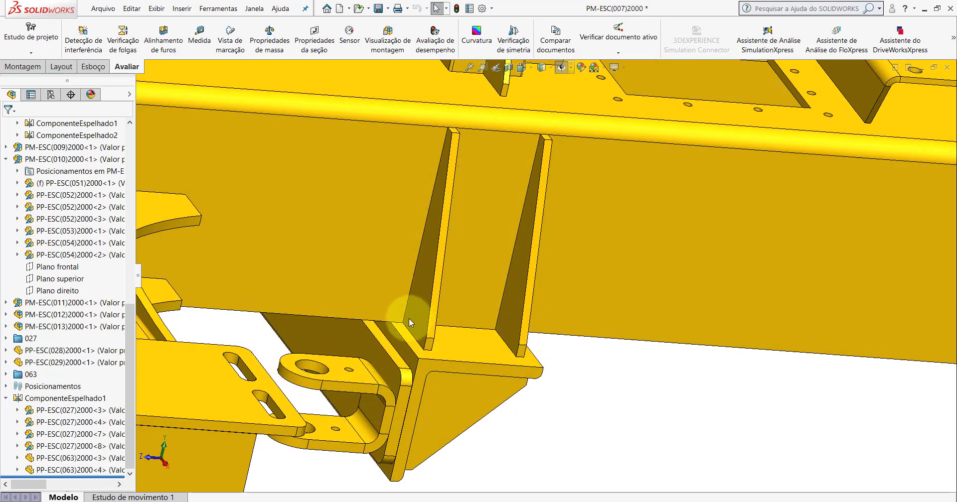
middle_drag(445, 145, 444, 139)
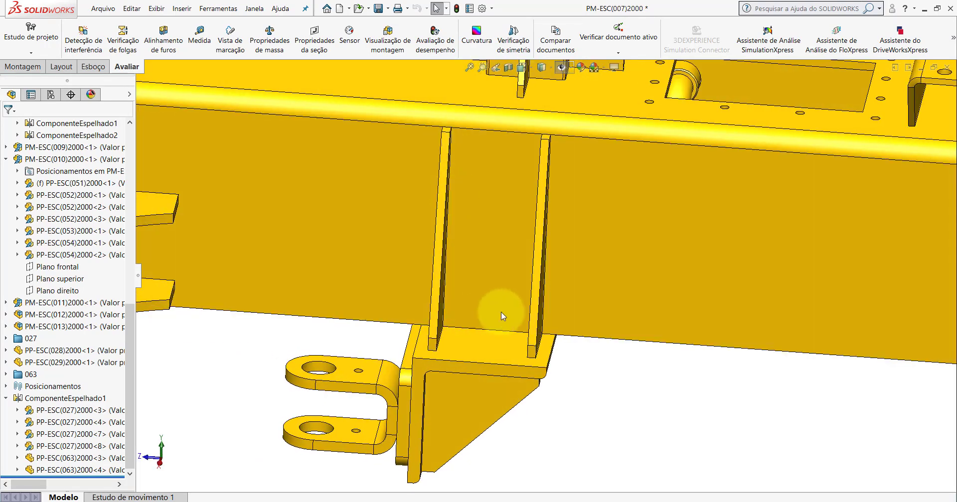
mouse_move(497, 314)
middle_down()
mouse_move(523, 316)
mouse_move(572, 243)
middle_up()
scroll(551, 250, up, 5)
Collapse the whole assembly tree to its top-level components with Recolher itens
scroll(283, 266, up, 2)
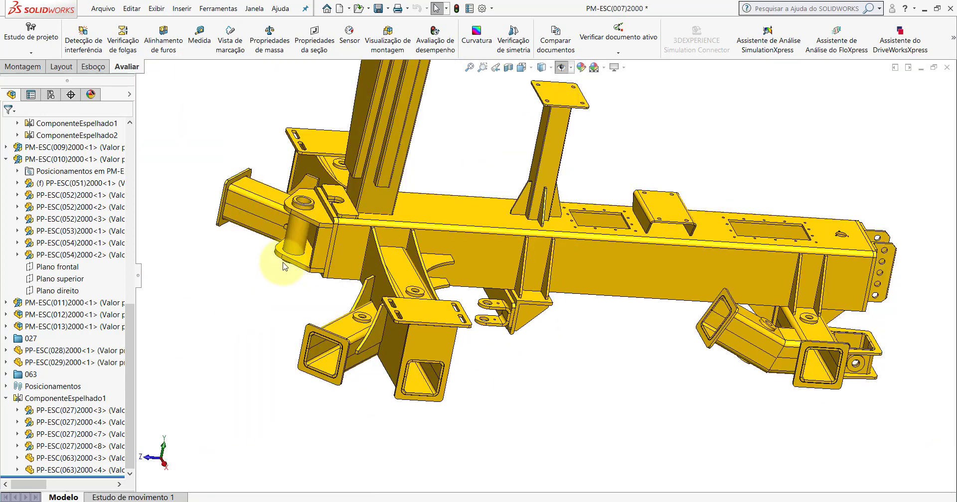
mouse_move(128, 341)
mouse_down()
mouse_move(143, 287)
mouse_move(131, 134)
mouse_up()
right_click(122, 124)
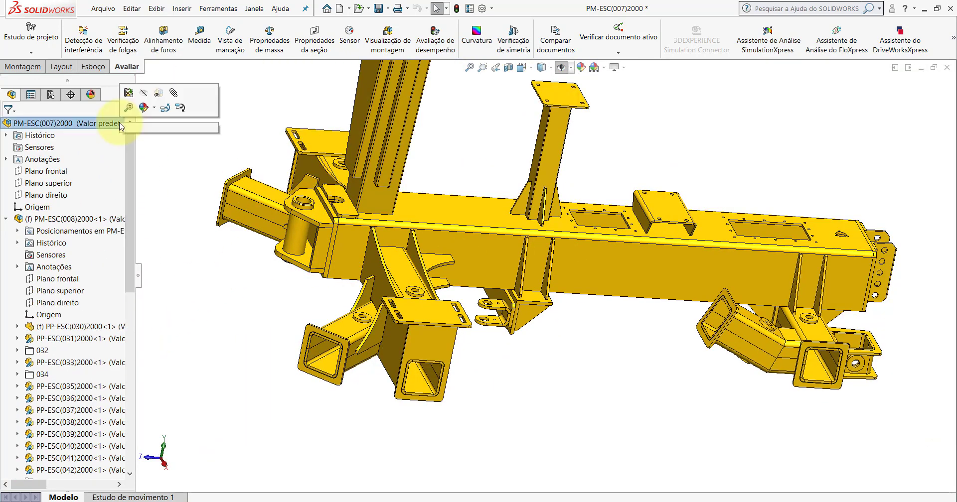
click(164, 410)
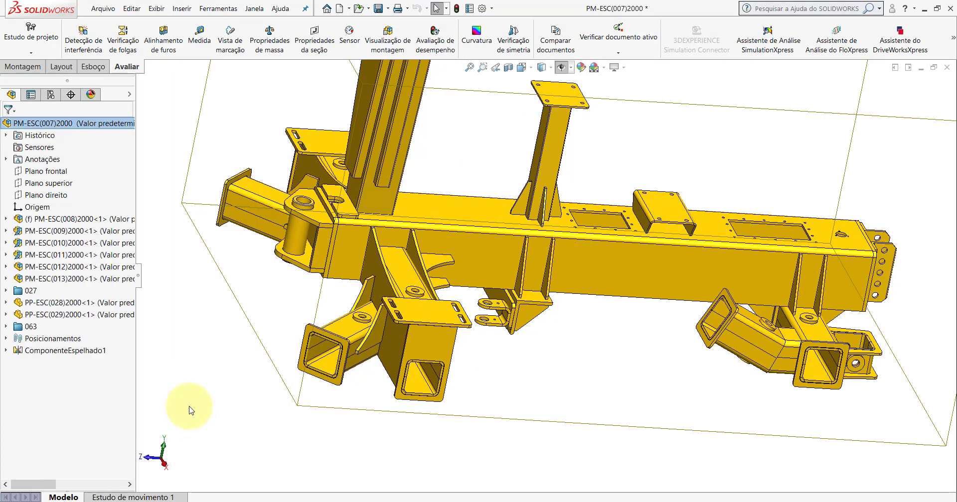
click(162, 186)
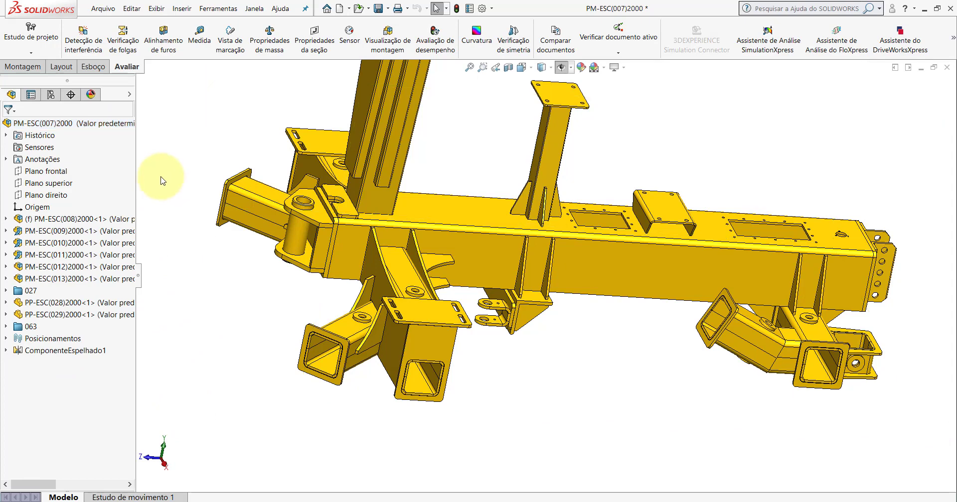
Switch the frame to Isométrica view and highlight the PM-ESC(011)2000 component
click(521, 67)
click(581, 98)
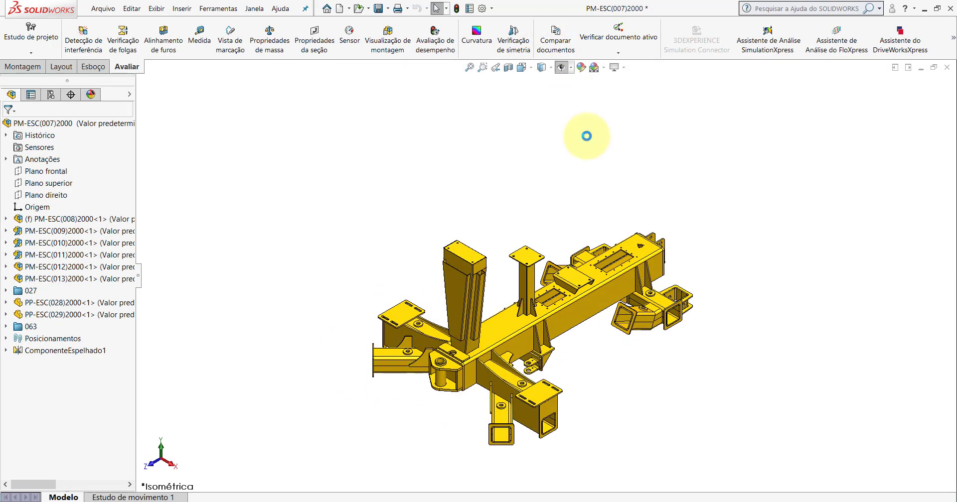
scroll(599, 380, down, 2)
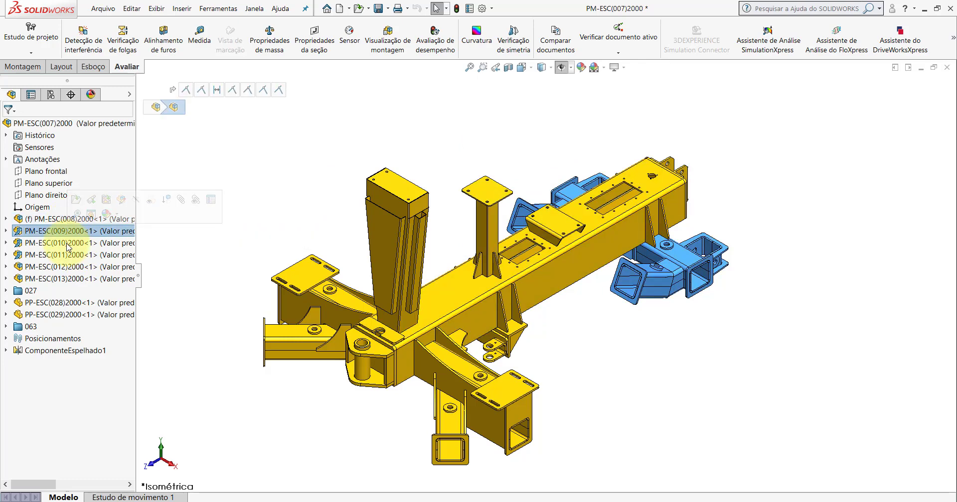
click(67, 255)
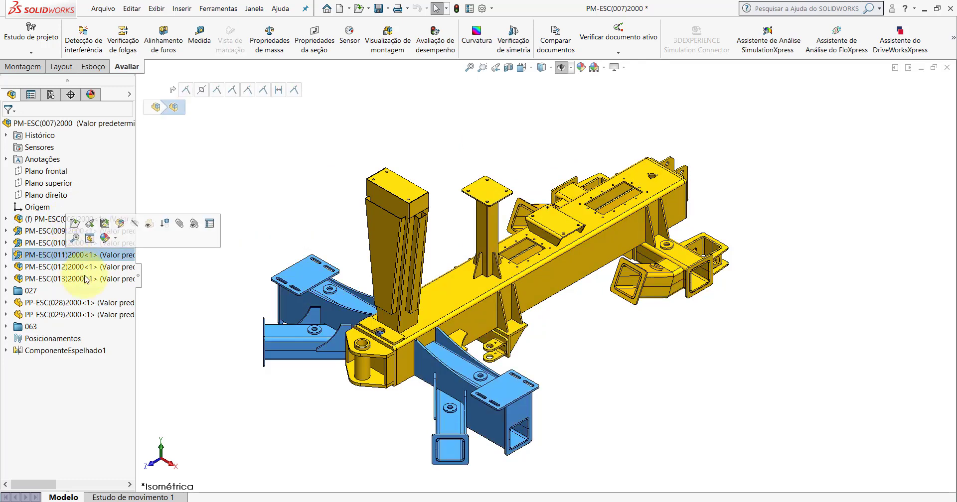
scroll(487, 306, down, 2)
scroll(488, 306, down, 5)
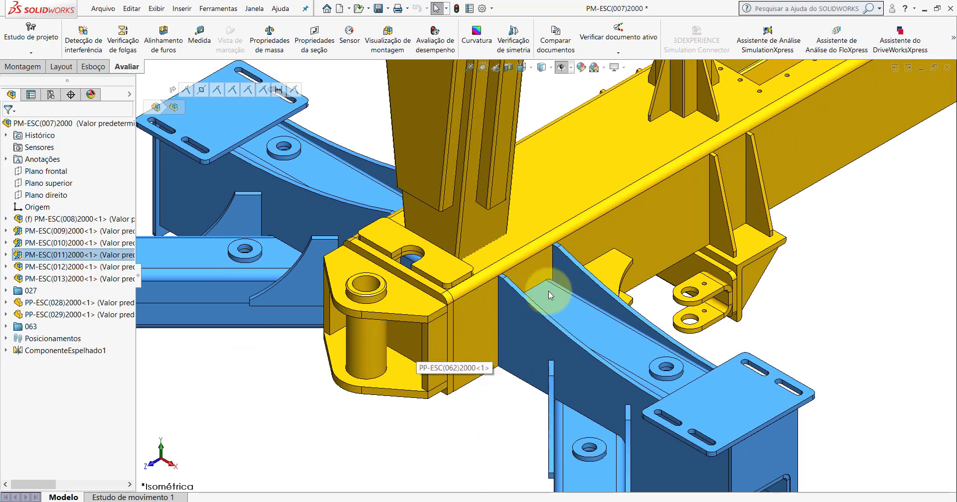
mouse_move(519, 262)
middle_down()
mouse_move(487, 293)
mouse_move(543, 251)
middle_up()
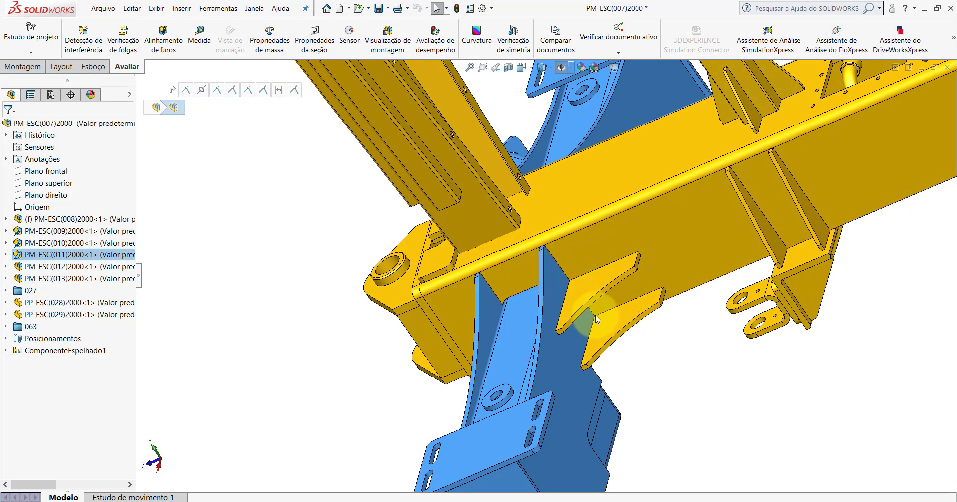
middle_drag(551, 316, 477, 336)
scroll(477, 335, down, 3)
scroll(487, 299, down, 2)
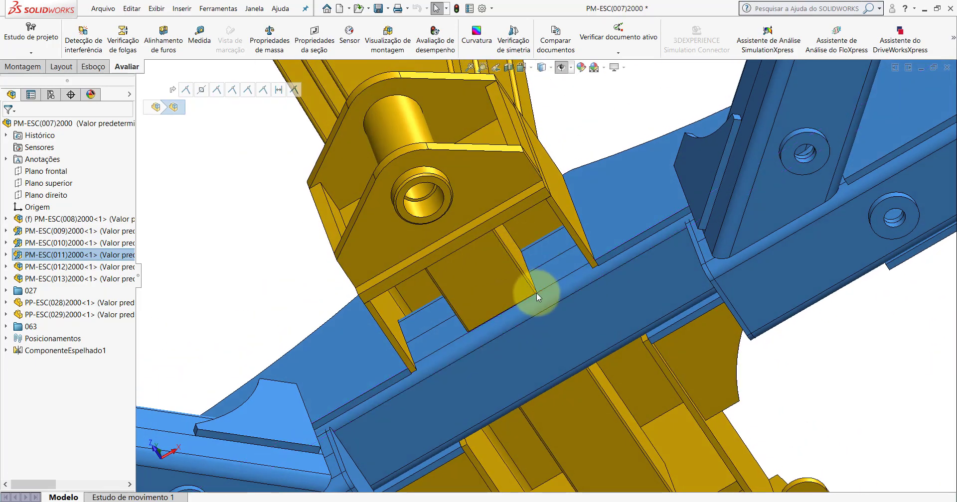
mouse_move(413, 334)
middle_down()
mouse_move(427, 294)
mouse_move(609, 279)
mouse_move(560, 332)
mouse_move(530, 290)
mouse_move(498, 192)
mouse_move(627, 335)
middle_up()
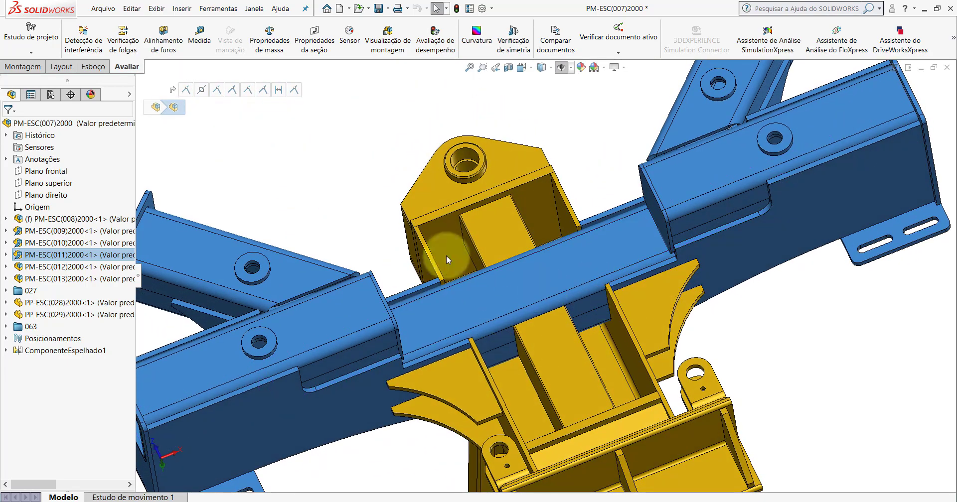
click(55, 267)
key(f)
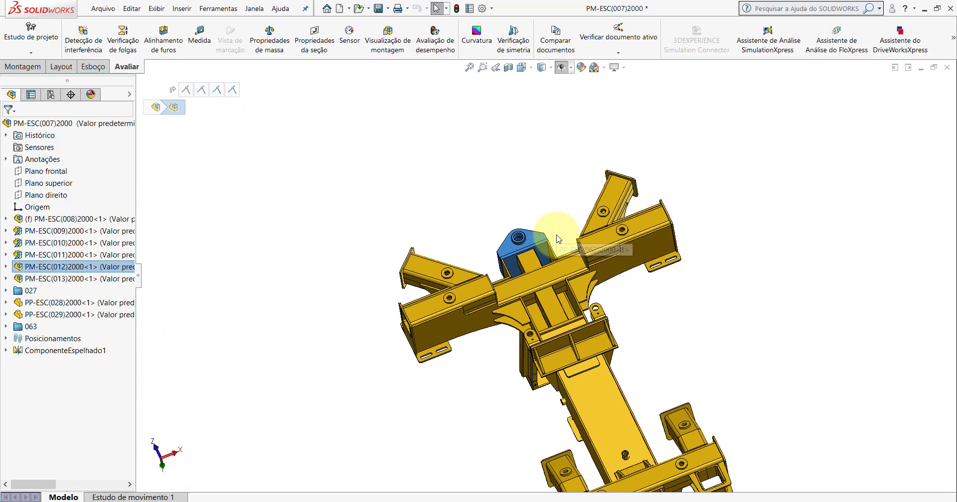
mouse_move(557, 239)
middle_down()
mouse_move(551, 406)
mouse_move(563, 219)
mouse_move(548, 322)
mouse_move(523, 273)
mouse_move(450, 4)
middle_up()
scroll(563, 219, down, 5)
scroll(523, 274, down, 3)
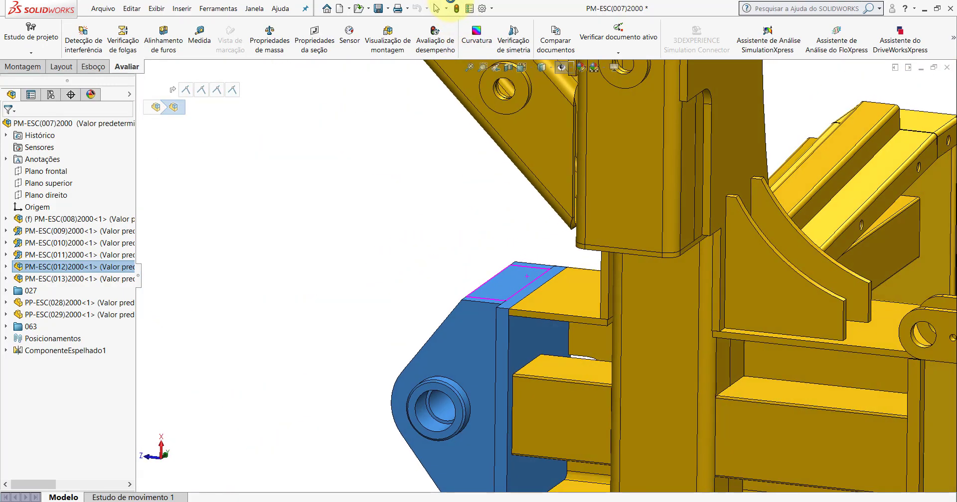
middle_drag(487, 320, 532, 348)
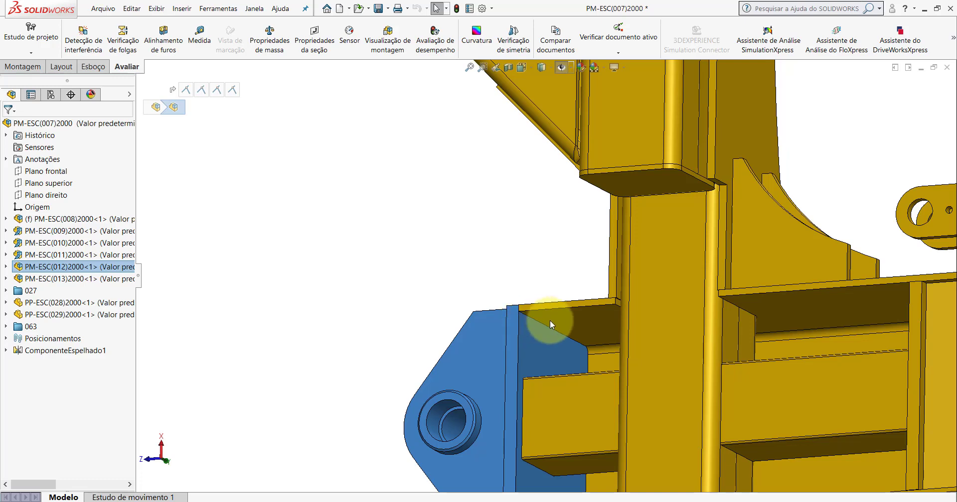
scroll(596, 351, up, 3)
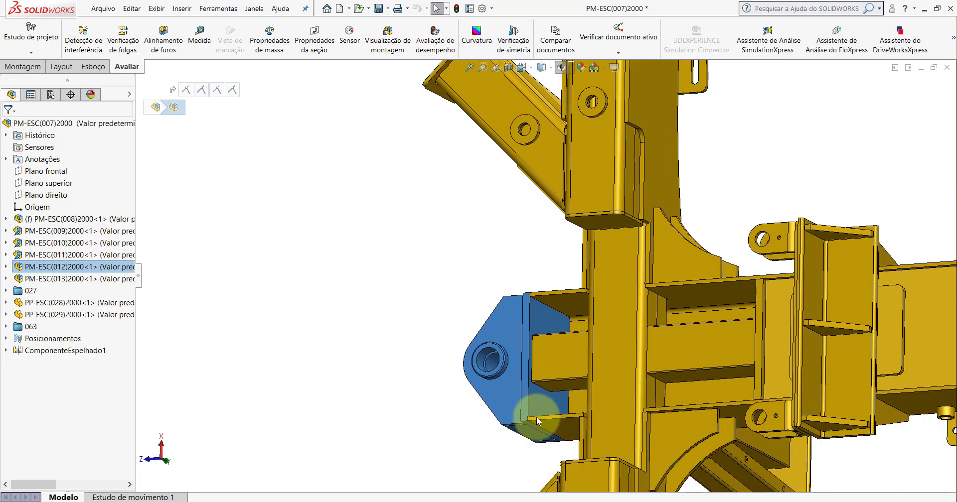
scroll(572, 367, down, 3)
scroll(537, 310, up, 3)
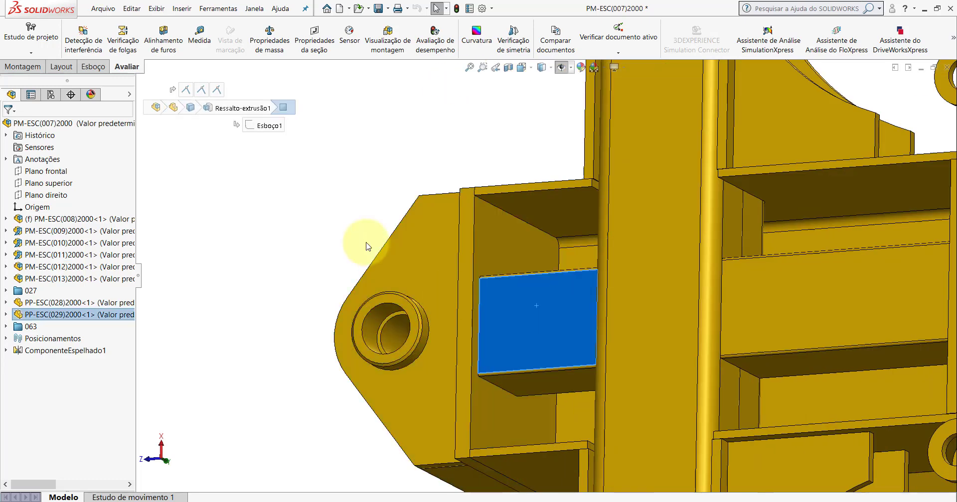
key(Escape)
scroll(507, 259, down, 3)
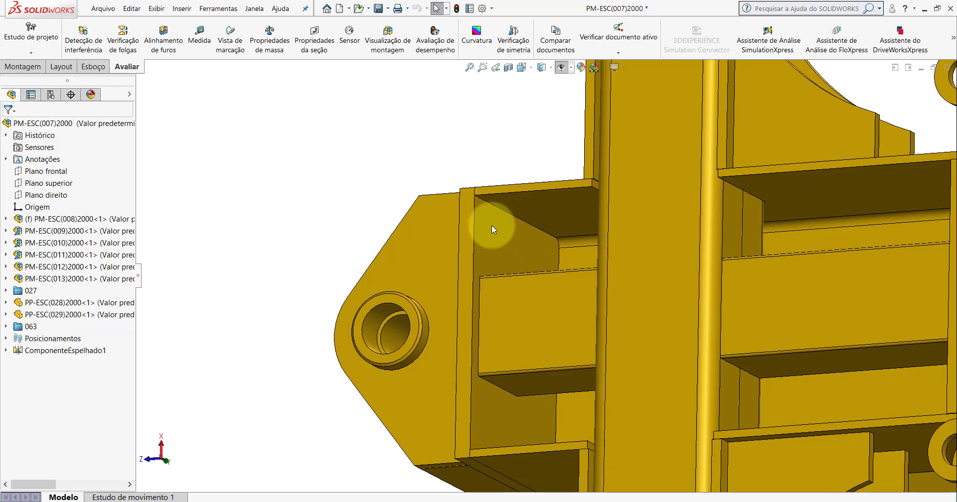
mouse_move(545, 333)
middle_down()
mouse_move(518, 299)
mouse_move(530, 299)
middle_up()
scroll(518, 299, up, 3)
scroll(529, 299, down, 3)
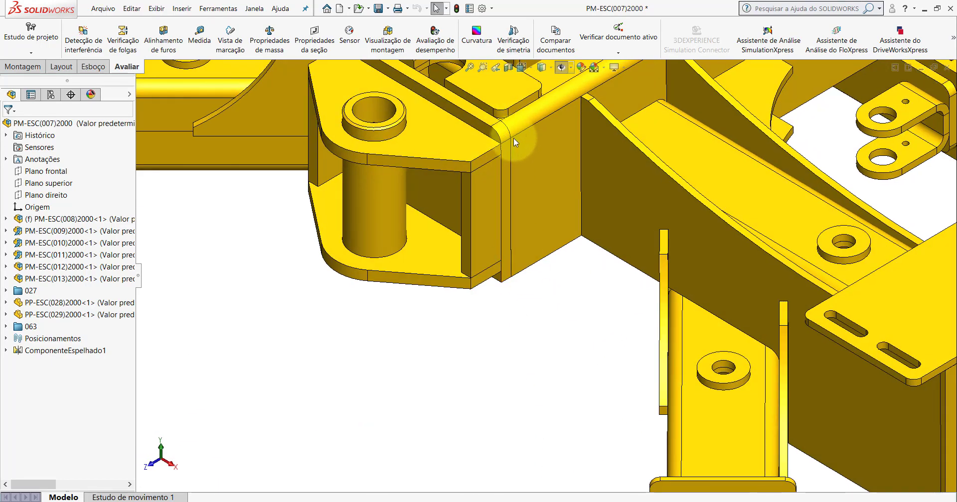
scroll(529, 264, up, 3)
scroll(528, 221, down, 4)
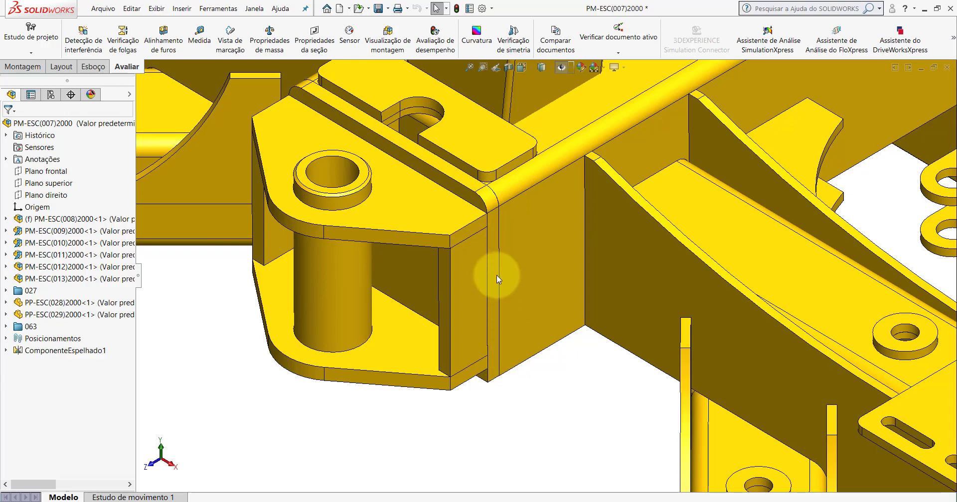
scroll(498, 273, up, 3)
scroll(398, 299, down, 2)
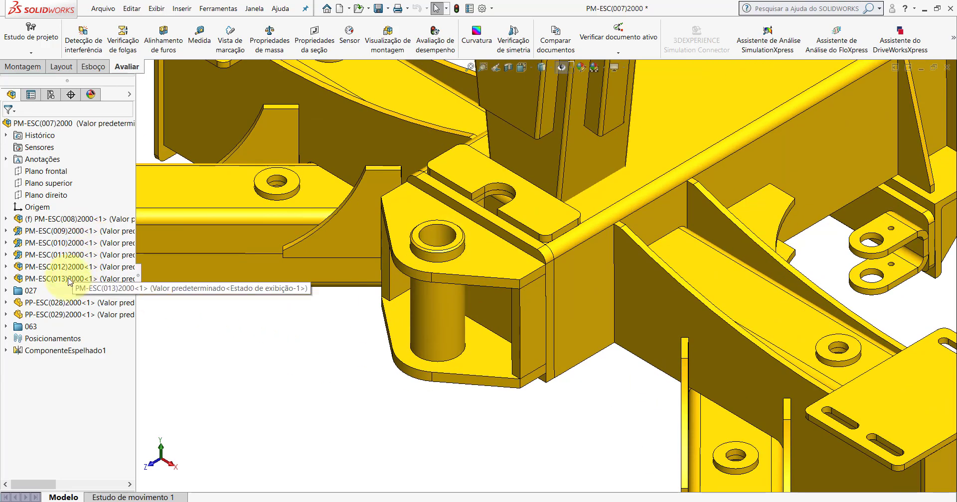
click(54, 279)
scroll(559, 192, up, 3)
scroll(559, 231, up, 2)
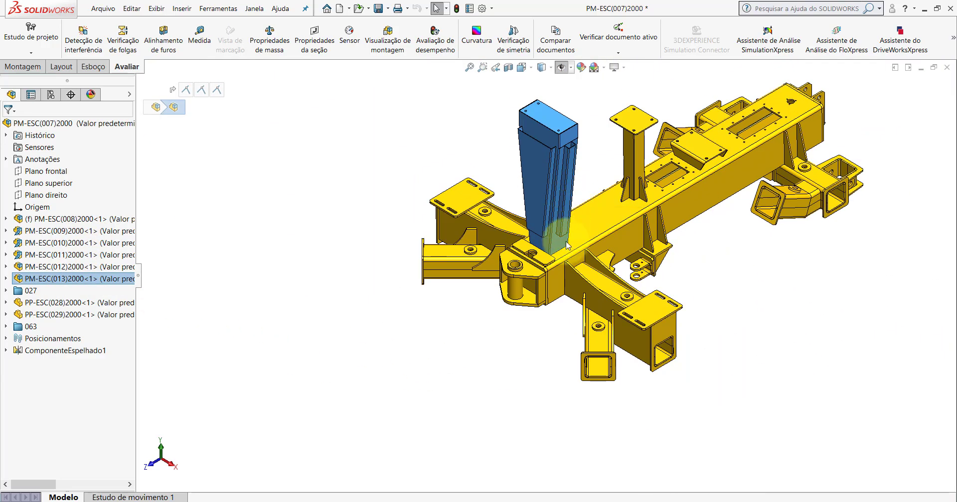
scroll(545, 252, down, 1)
mouse_move(544, 251)
middle_down()
mouse_move(564, 263)
mouse_move(466, 239)
mouse_move(442, 320)
middle_up()
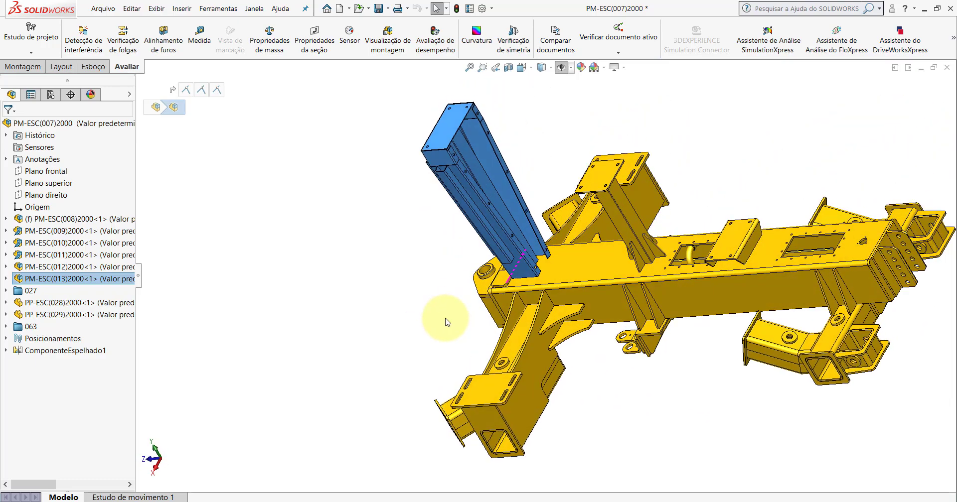
scroll(551, 267, up, 3)
scroll(542, 273, up, 2)
middle_drag(542, 274, 530, 273)
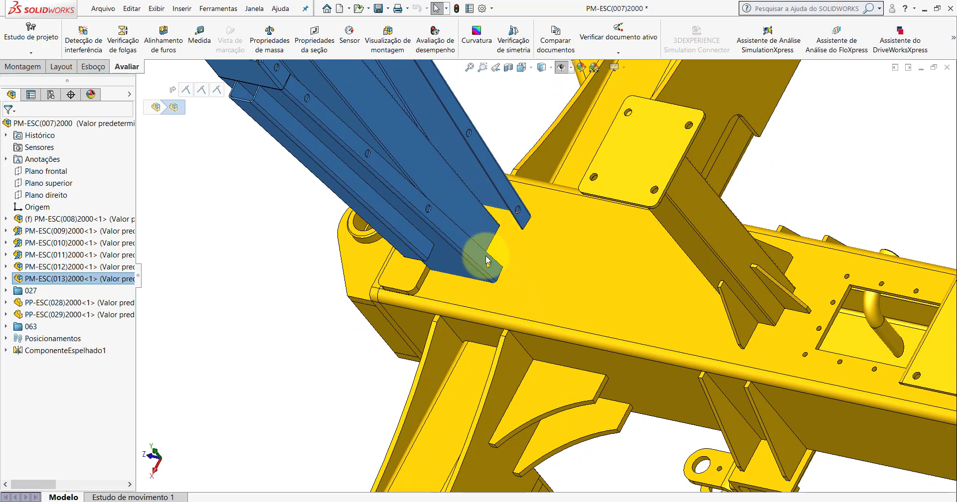
click(331, 214)
middle_drag(412, 175, 389, 213)
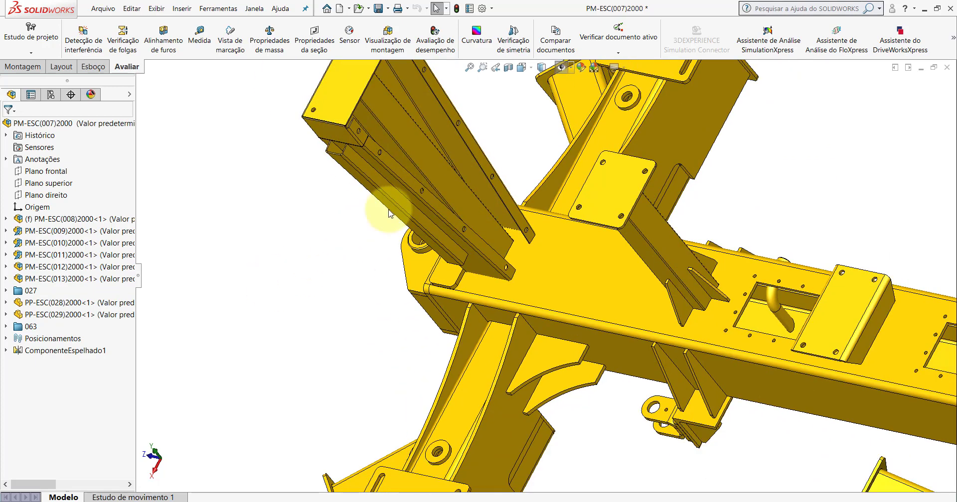
key(f)
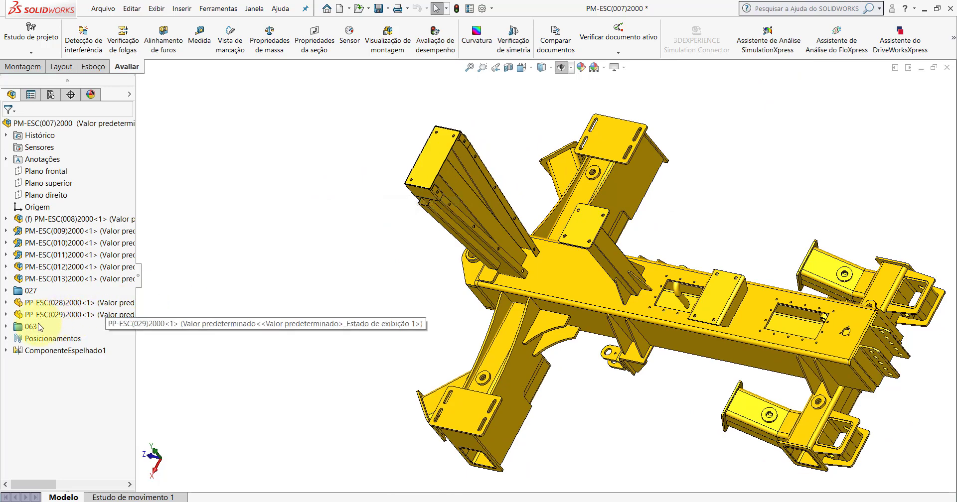
click(39, 327)
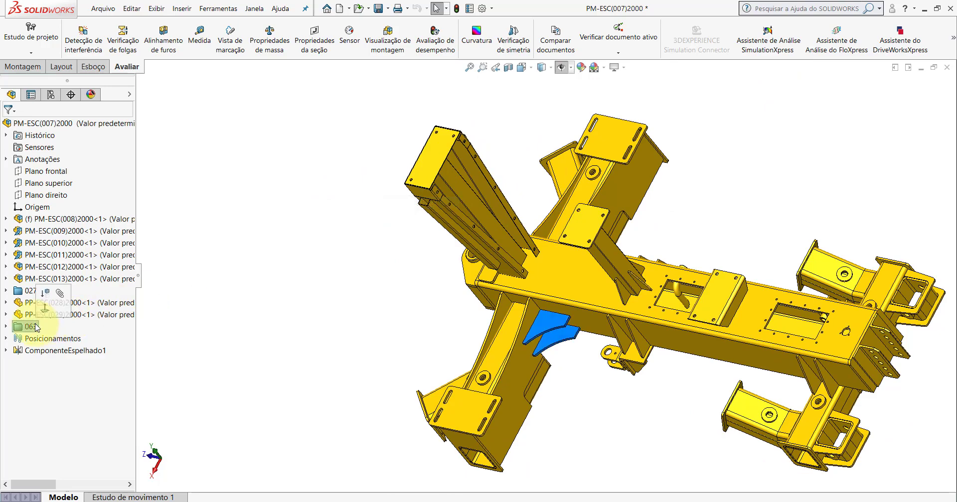
click(104, 301)
middle_drag(528, 319, 559, 214)
scroll(560, 214, down, 5)
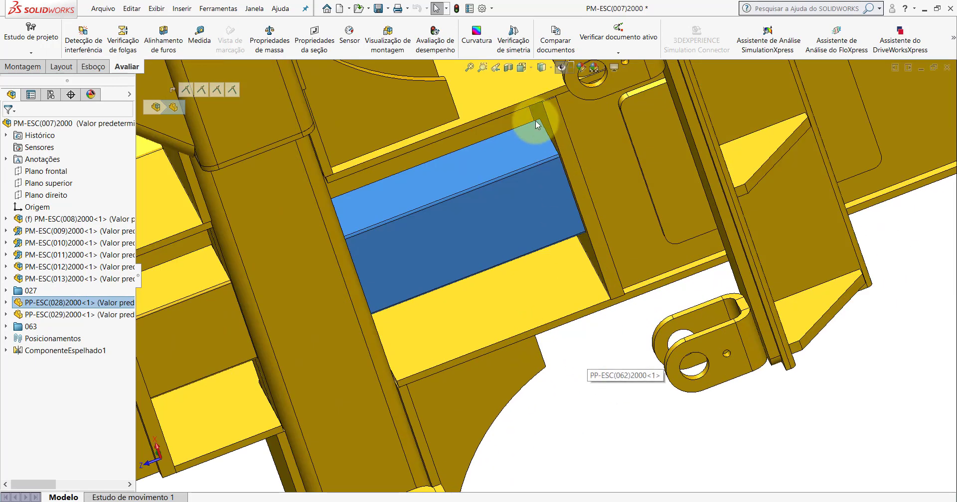
scroll(371, 215, up, 3)
scroll(337, 229, up, 2)
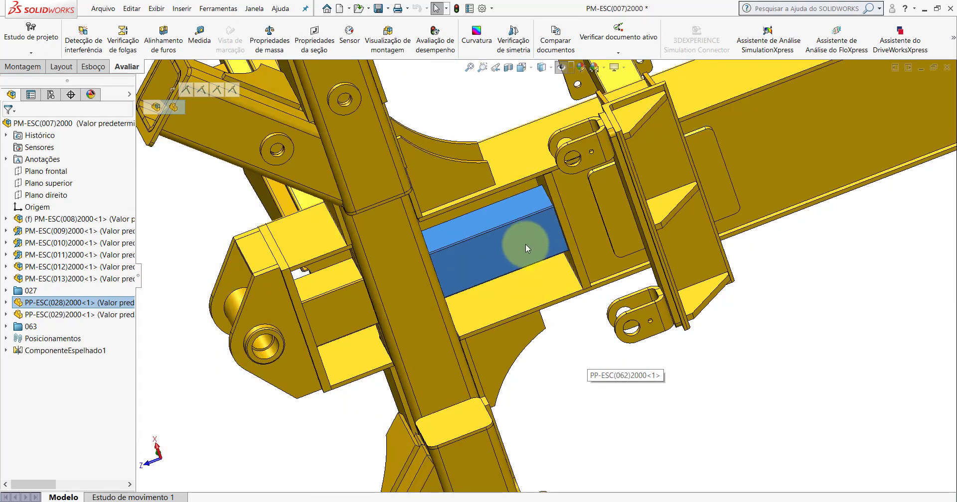
middle_drag(527, 248, 470, 239)
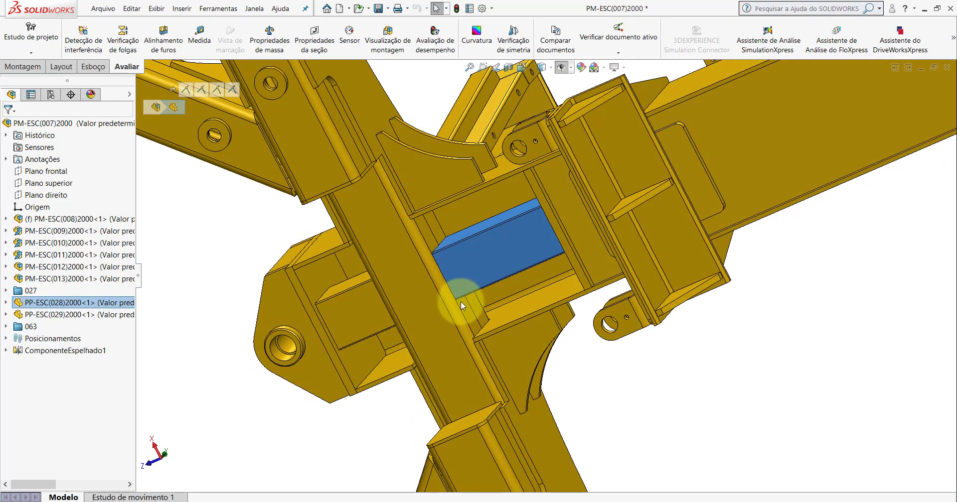
mouse_move(461, 305)
middle_down()
mouse_move(505, 268)
mouse_move(534, 267)
middle_up()
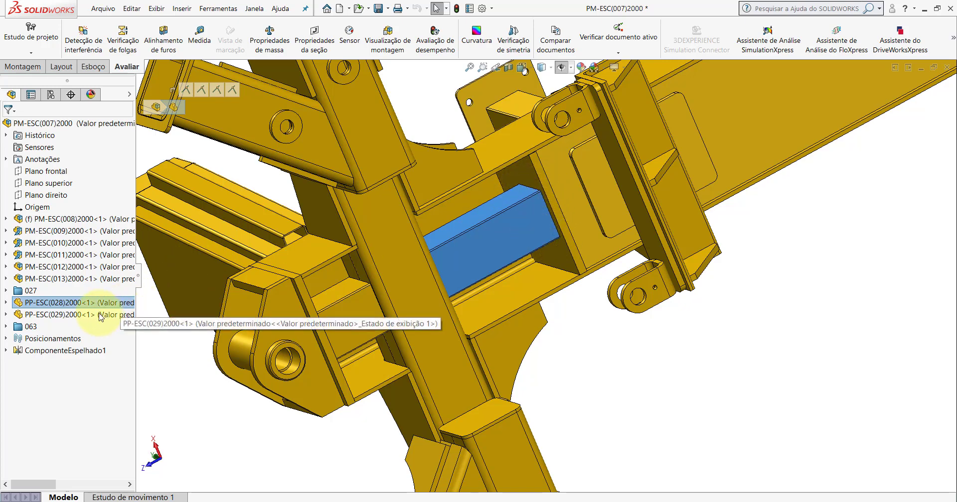
click(80, 314)
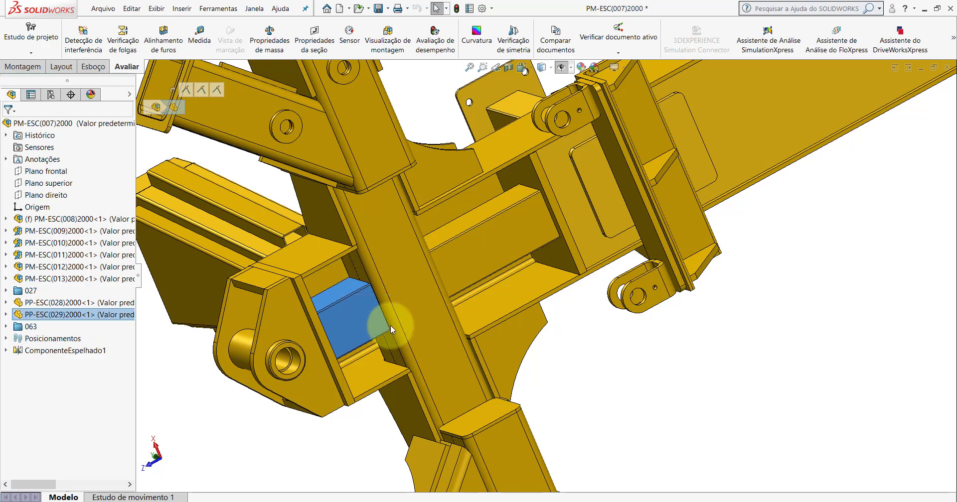
mouse_move(387, 324)
middle_down()
mouse_move(342, 342)
mouse_move(320, 310)
middle_up()
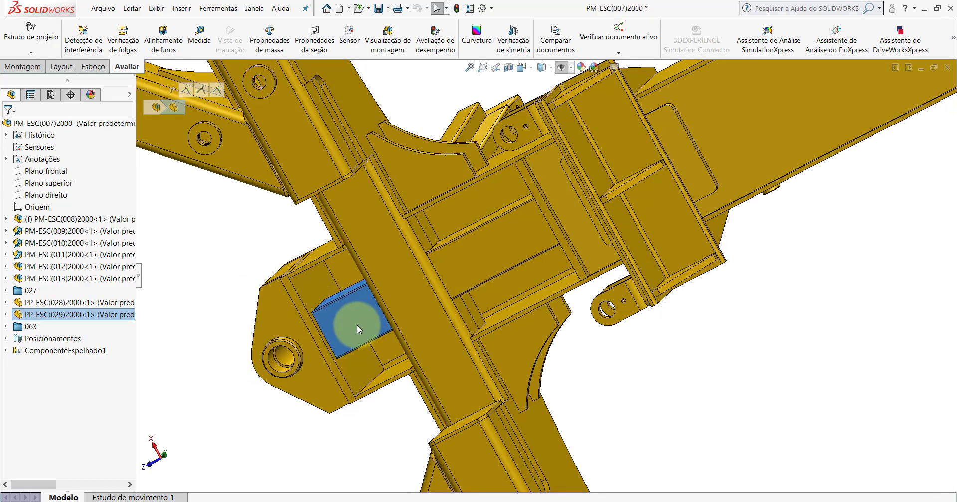
key(f)
key(Escape)
click(529, 69)
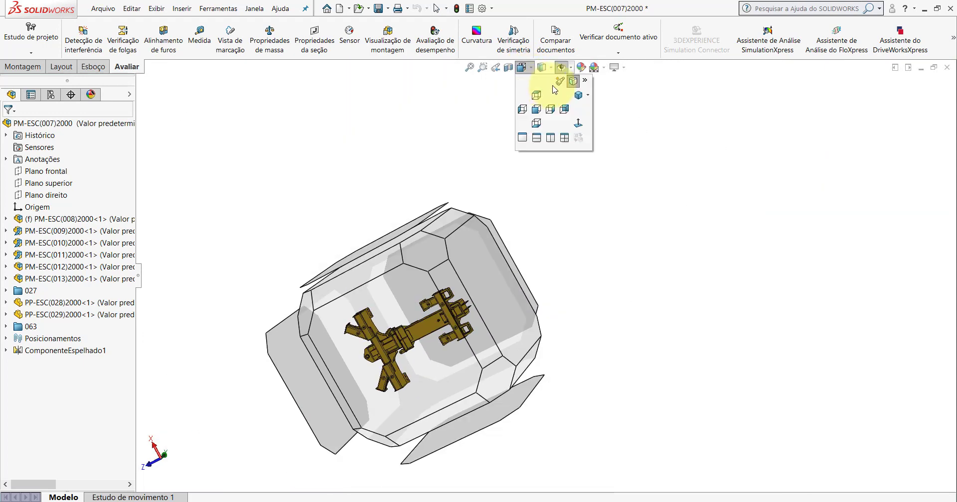
Set isometric view, close PM-ESC(007)2000, and select PM-ESC(006)2000_ by filtering the backhoe tree for '6)'
click(577, 97)
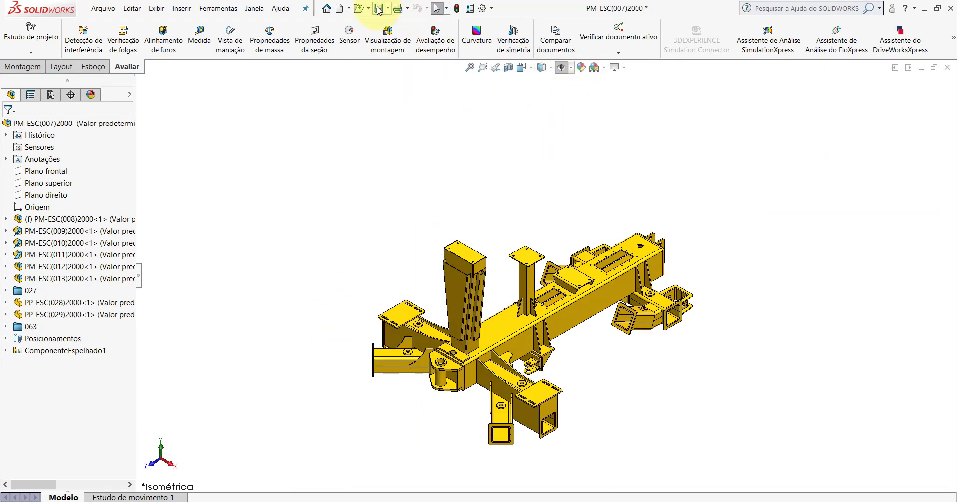
click(946, 69)
text((00)
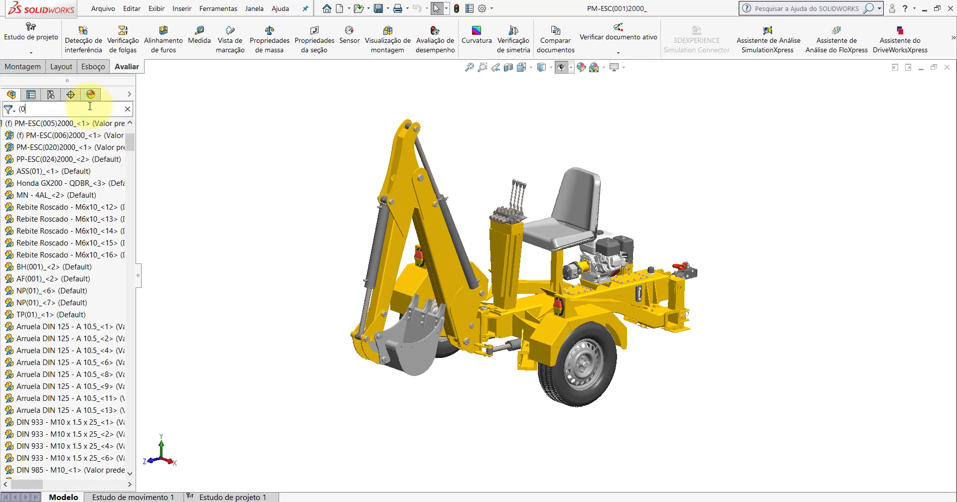
text(6))
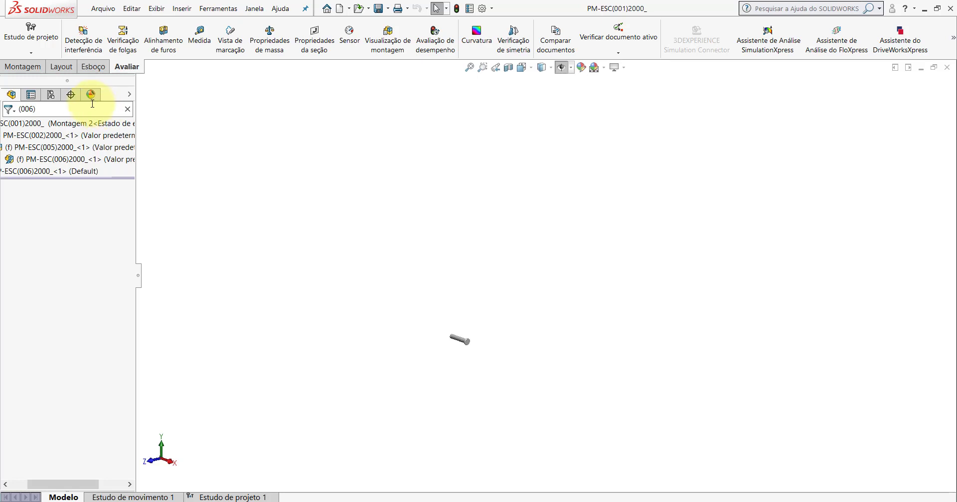
click(61, 160)
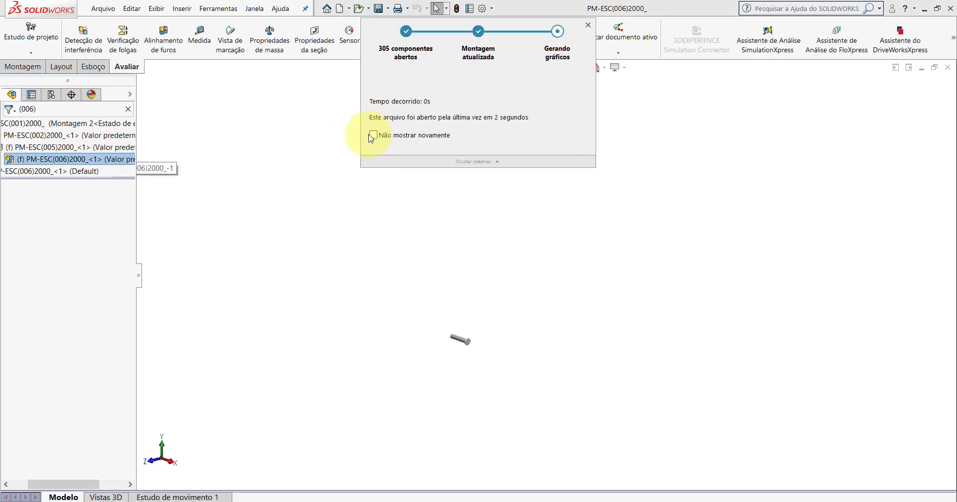
Rebuild PM-ESC(006)2000_ and inspect the PM-ESC(007) frame and PM-ESC(014) and (016) fenders
click(457, 8)
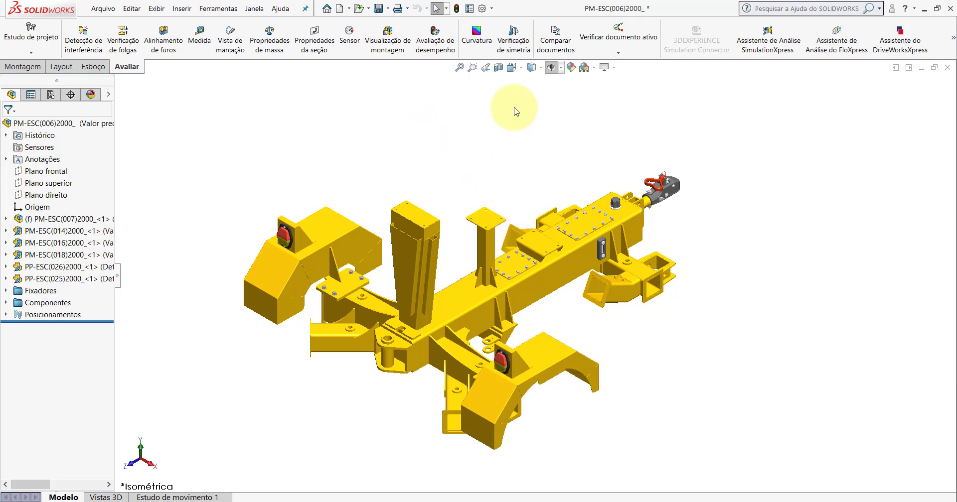
click(87, 219)
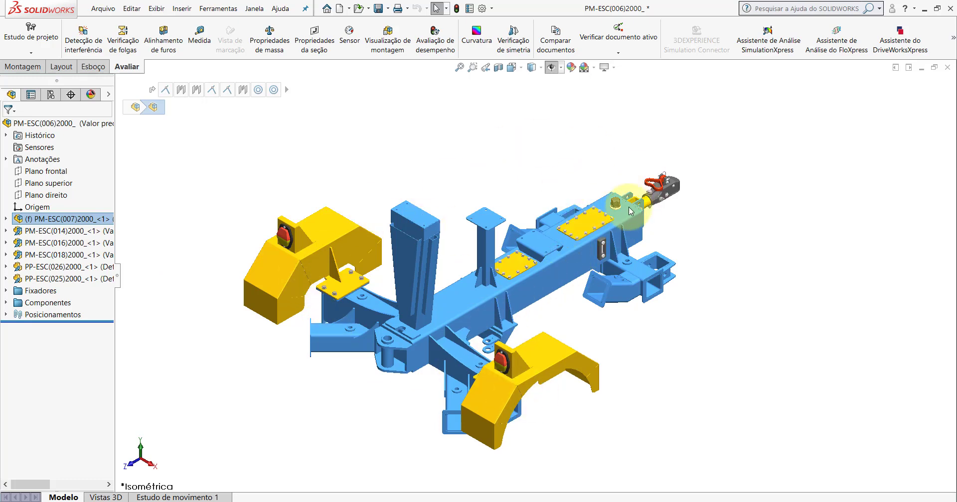
scroll(655, 210, down, 2)
scroll(641, 204, down, 2)
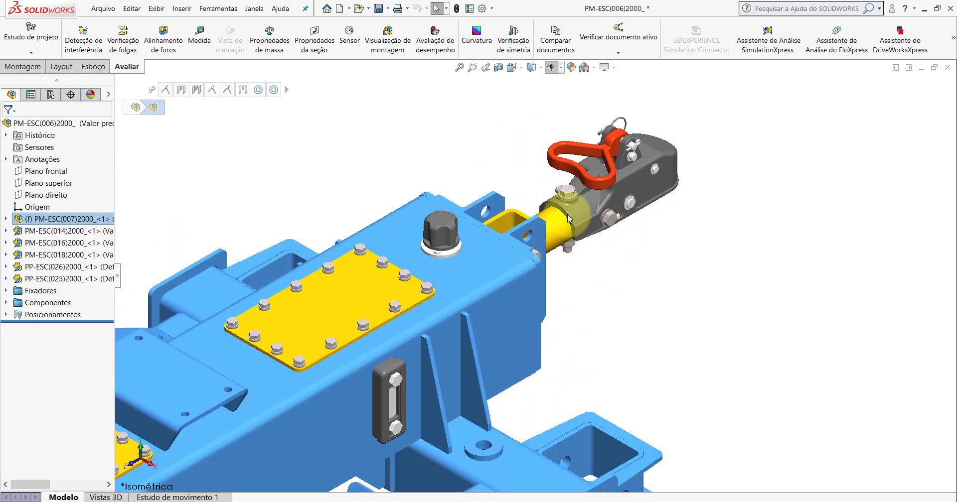
scroll(512, 243, up, 4)
click(72, 230)
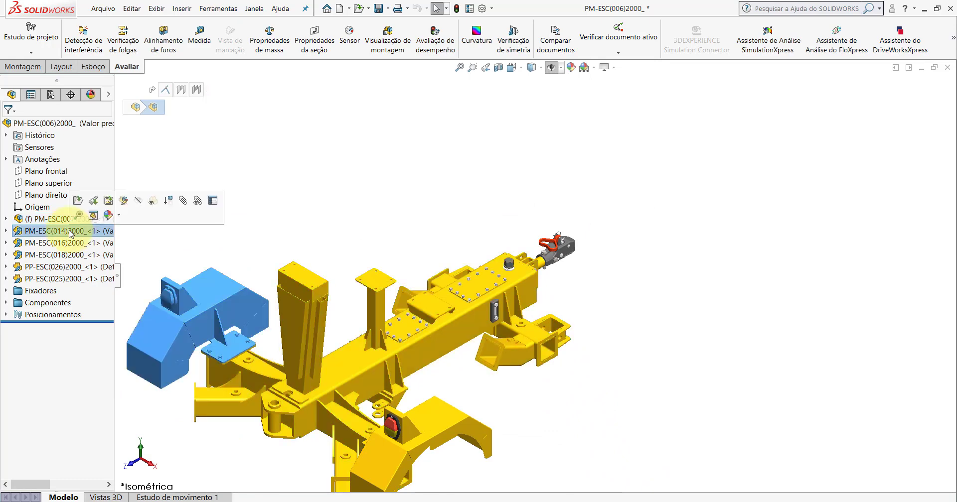
click(70, 243)
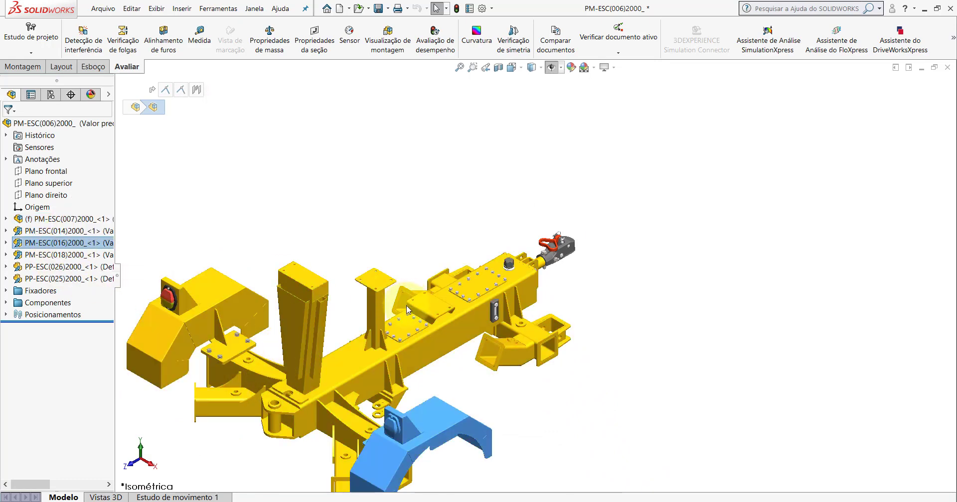
Highlight the PM-ESC(018) hitch and PP-ESC(026) plate, clear the selection, and start a new document
ctrl+middle_drag(280, 445, 430, 351)
scroll(430, 350, down, 2)
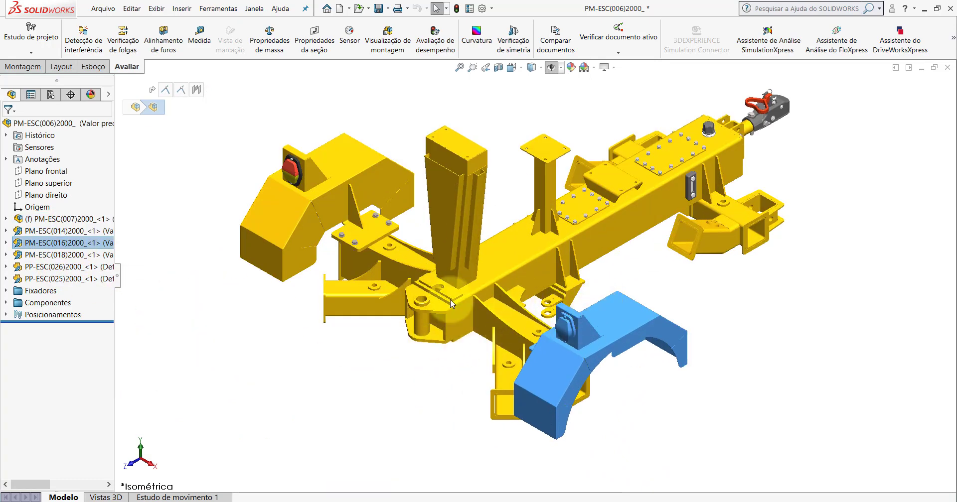
click(56, 255)
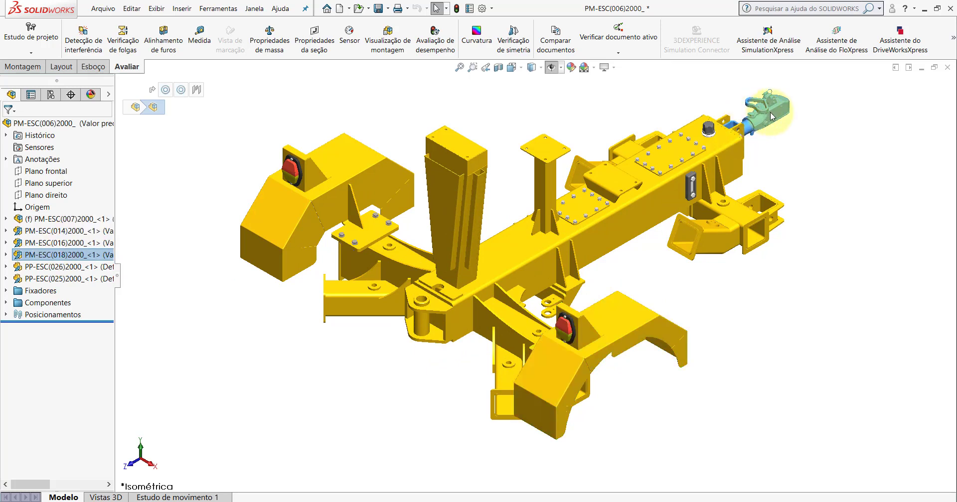
click(68, 268)
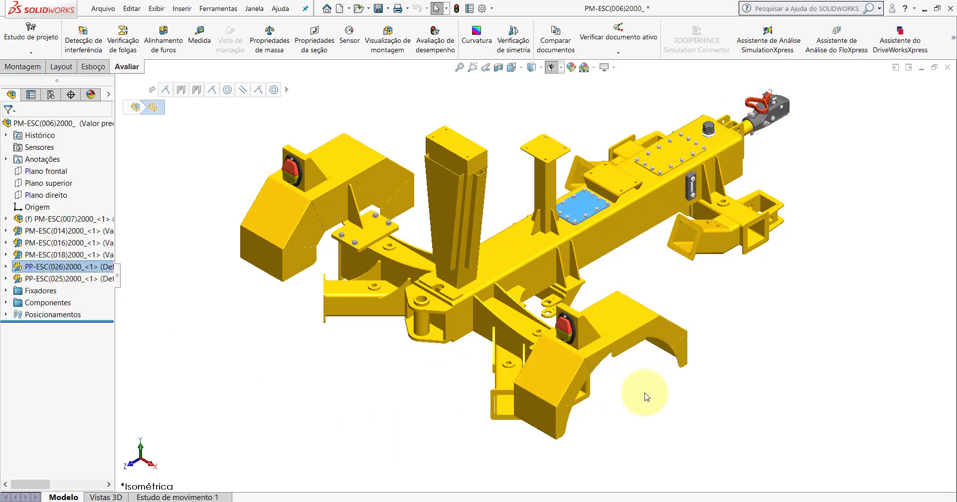
click(731, 309)
scroll(434, 347, up, 2)
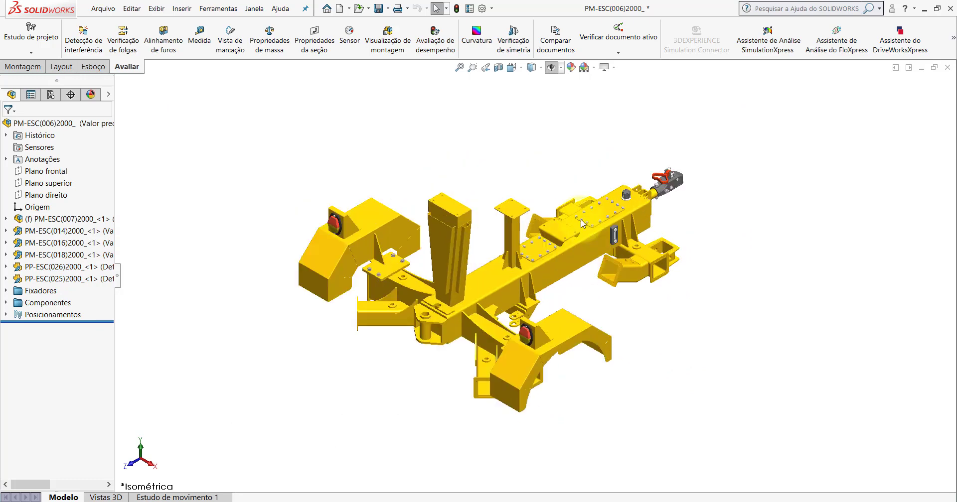
click(343, 14)
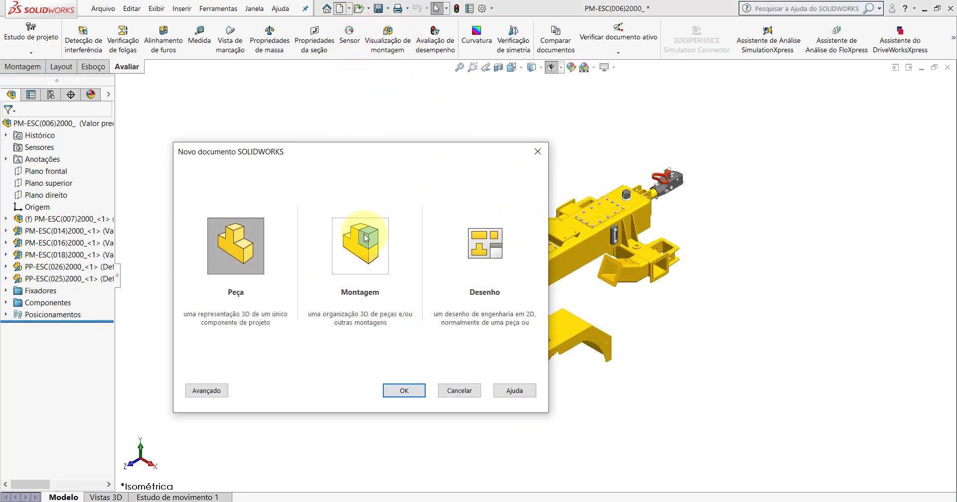
Create a new Montagem assembly and dismiss the begin-assembly panel
key(Return)
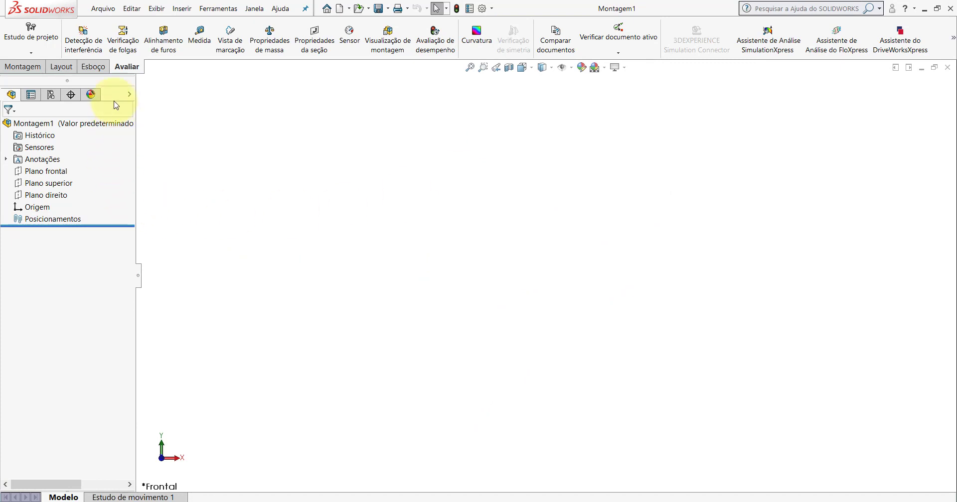
click(26, 68)
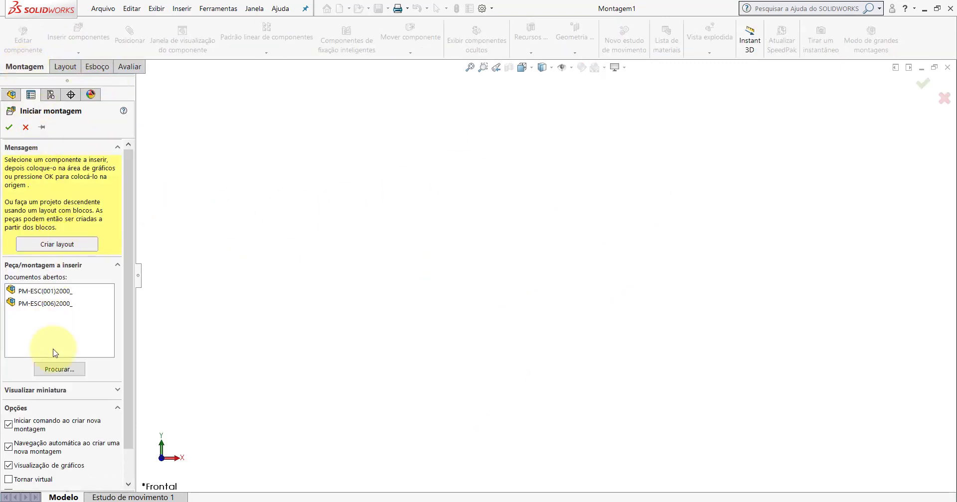
click(25, 128)
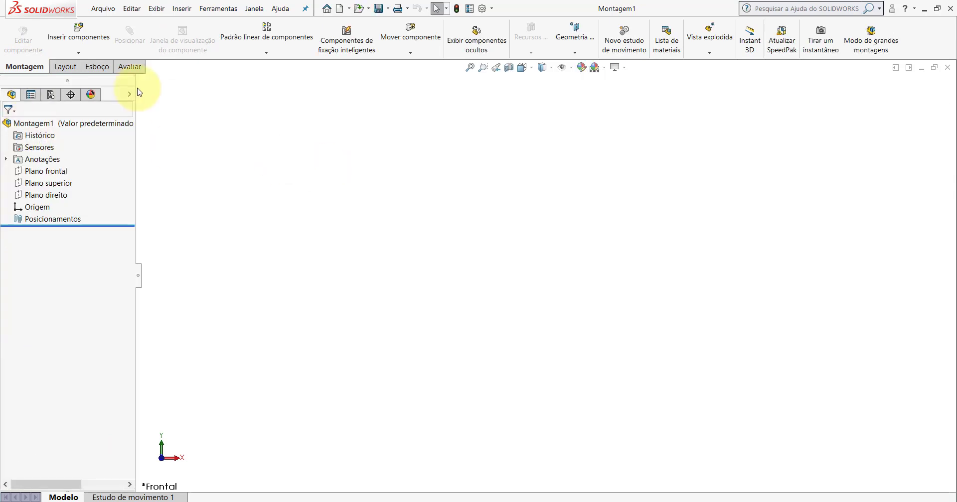
Insert PM-ESC(007)2000 from Desktop > PM-ESC(001)2000 and place it as the first component
click(78, 37)
click(60, 342)
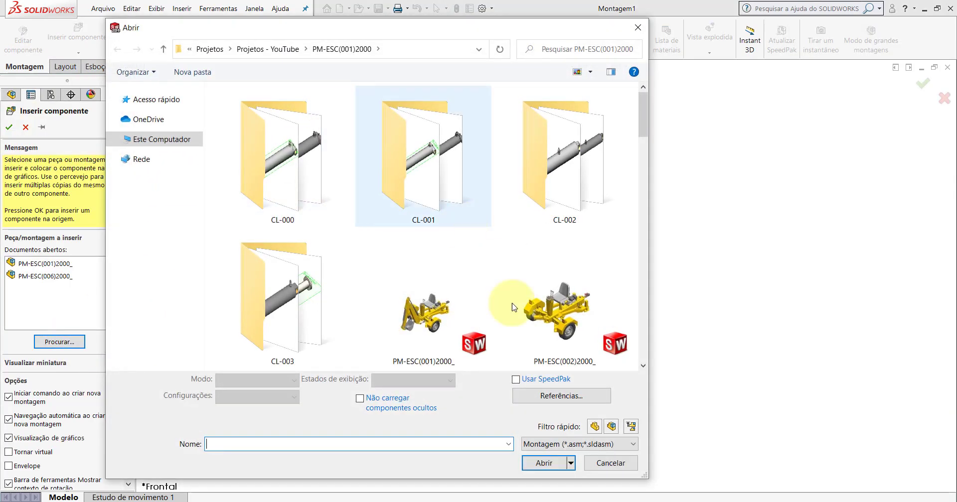
click(112, 100)
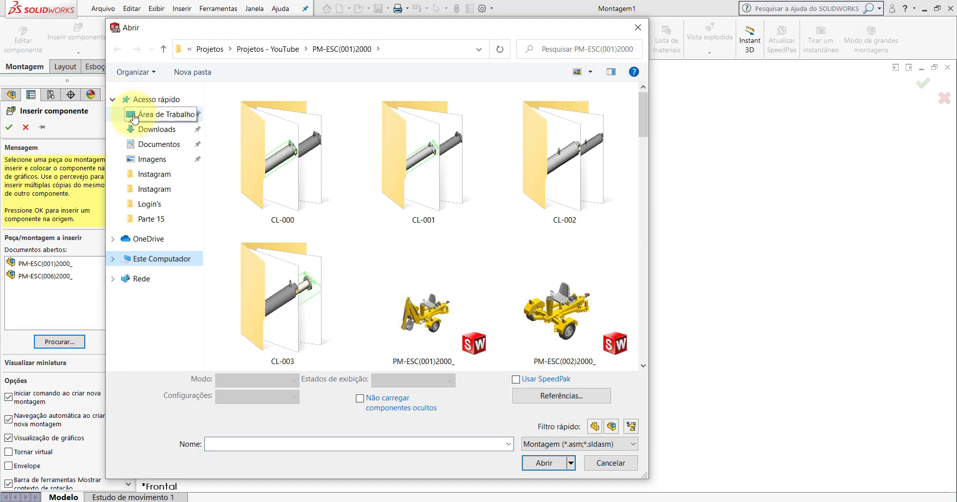
click(142, 120)
click(113, 99)
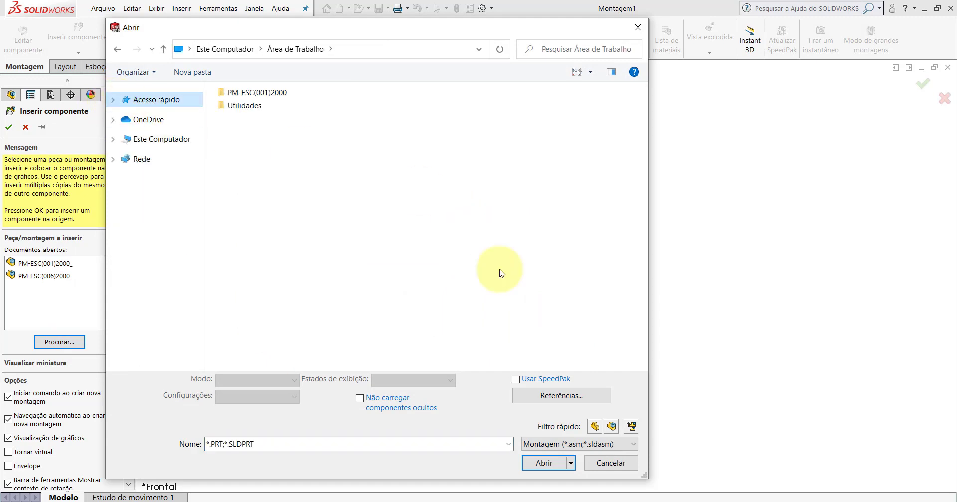
click(610, 427)
double_click(250, 93)
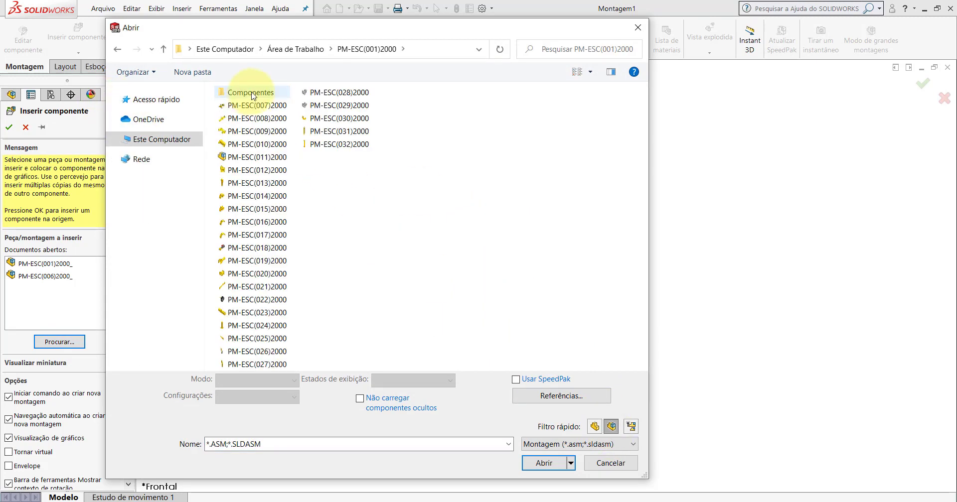
double_click(250, 105)
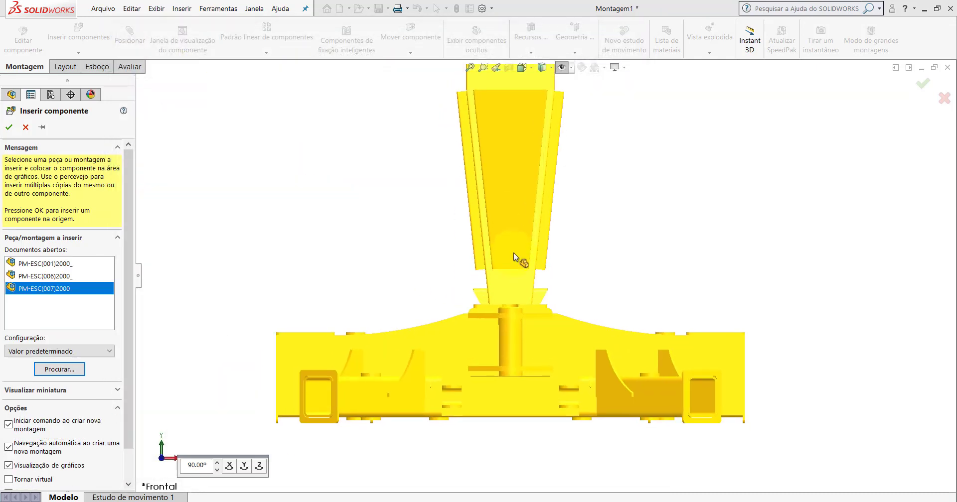
click(513, 252)
click(522, 66)
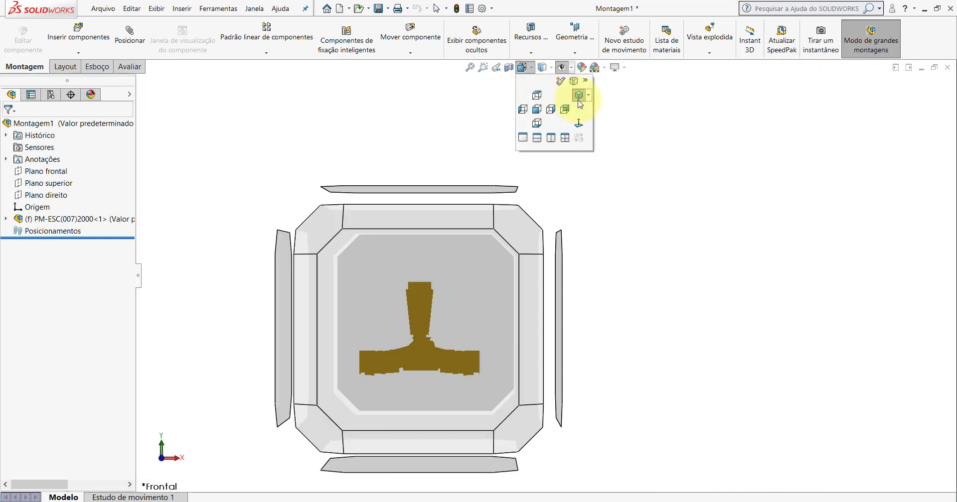
Show the frame in Isométrica view with adjusted ambient lighting, recentered in the window
click(579, 95)
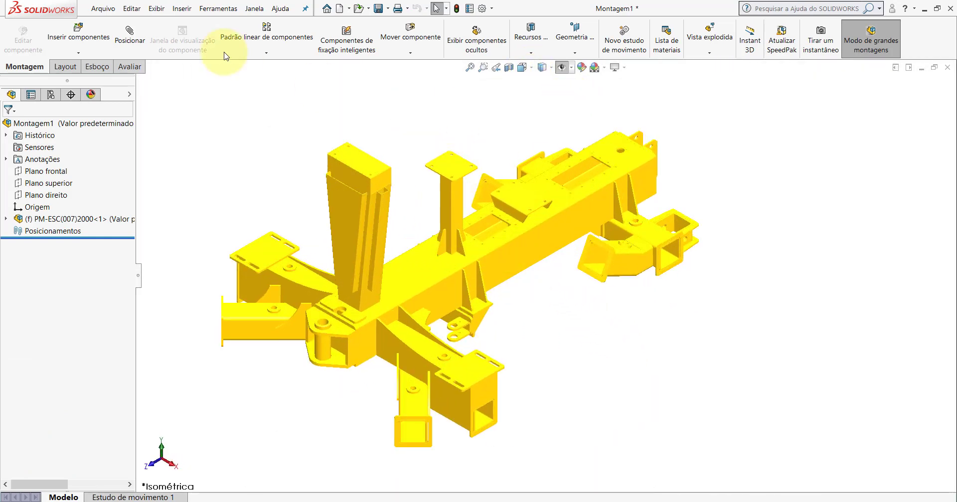
click(156, 9)
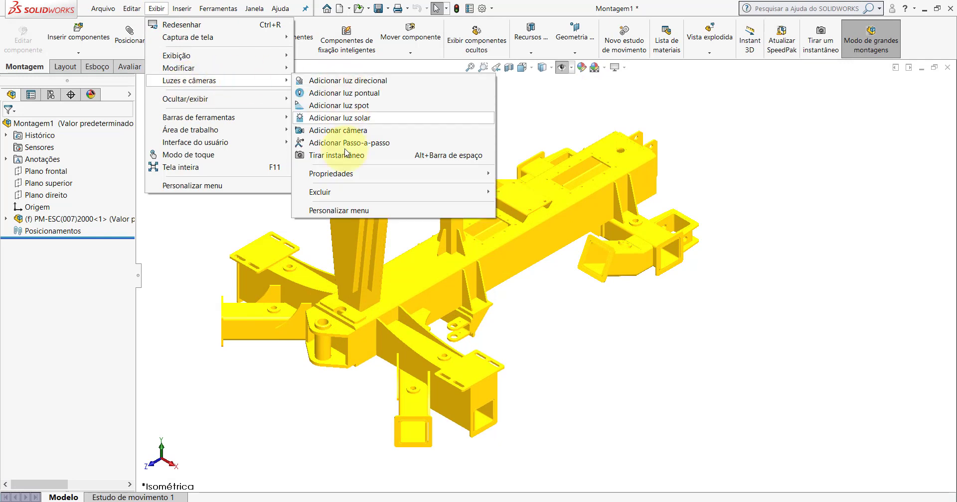
mouse_move(393, 173)
click(521, 175)
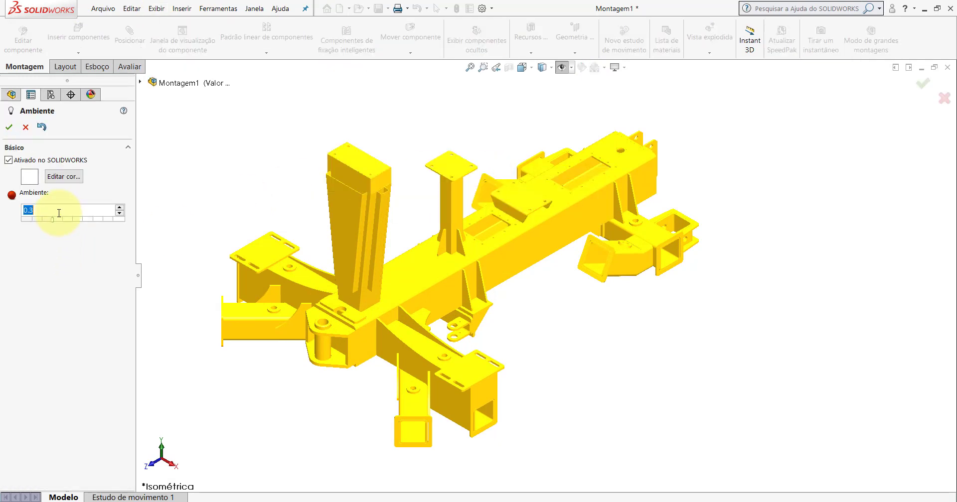
click(8, 127)
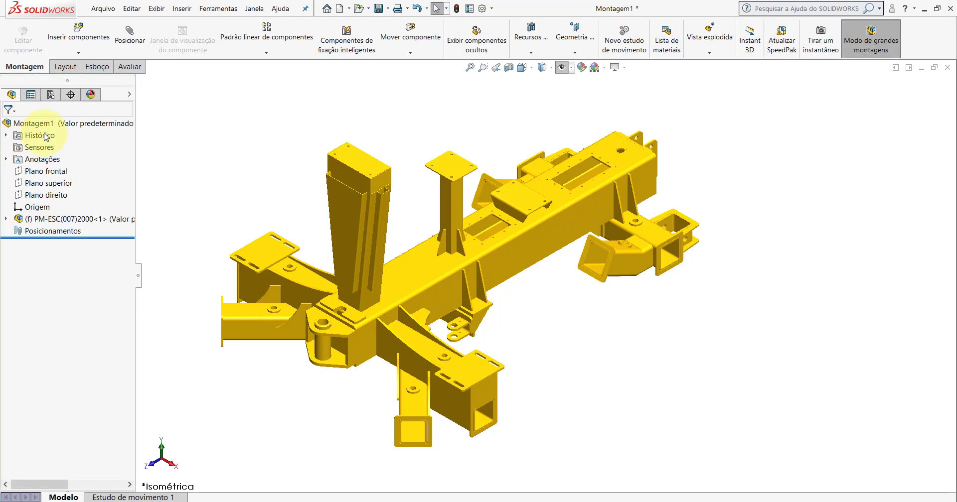
middle_drag(508, 203, 536, 135)
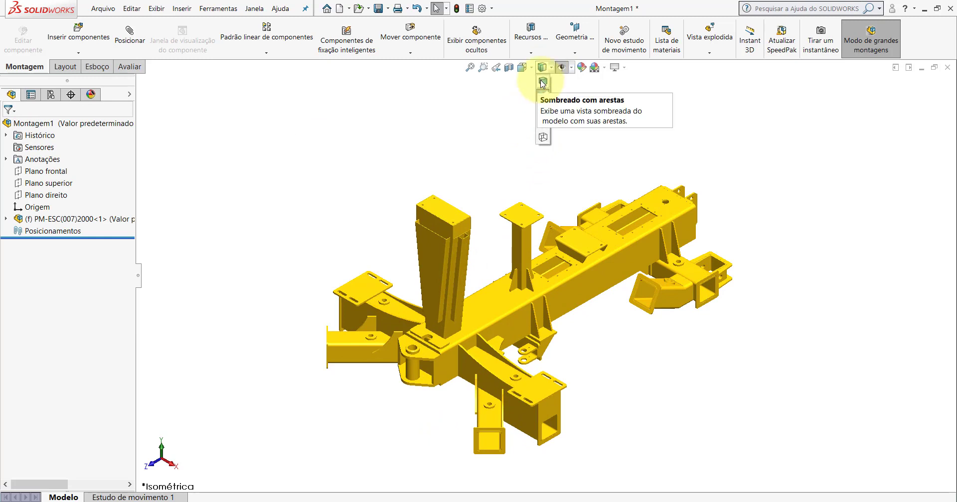
Render shaded with edges, enable large assembly mode, and save the new assembly
click(542, 83)
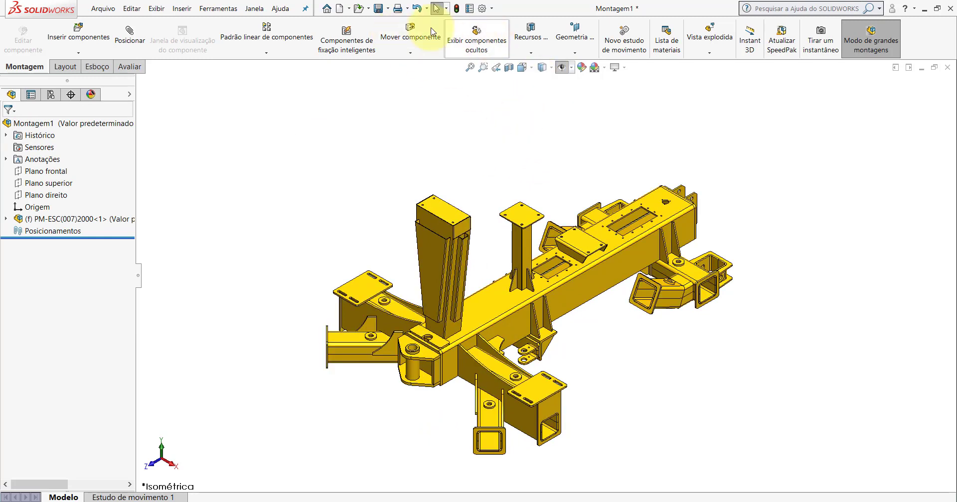
click(867, 42)
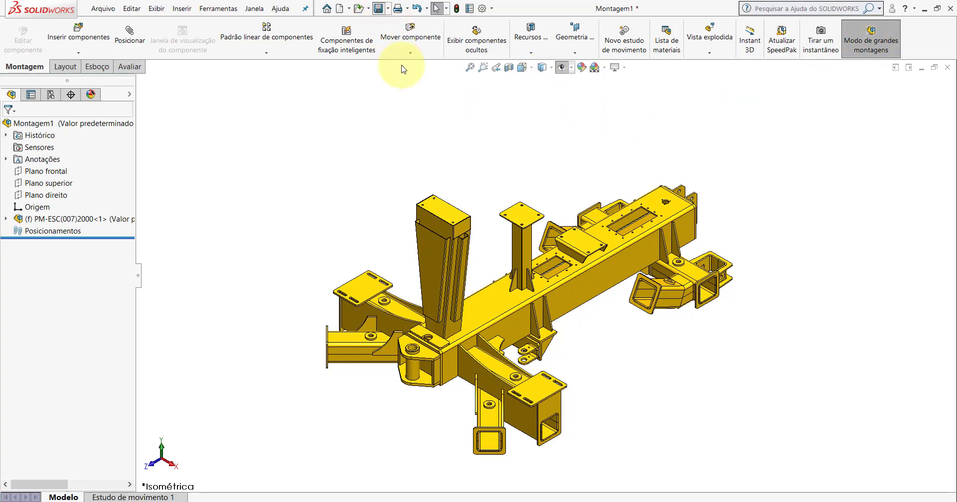
key(ctrl+s)
Save the assembly as PM-ESC(006)2000, then switch to the original PM-ESC(006)2000_ window
click(389, 89)
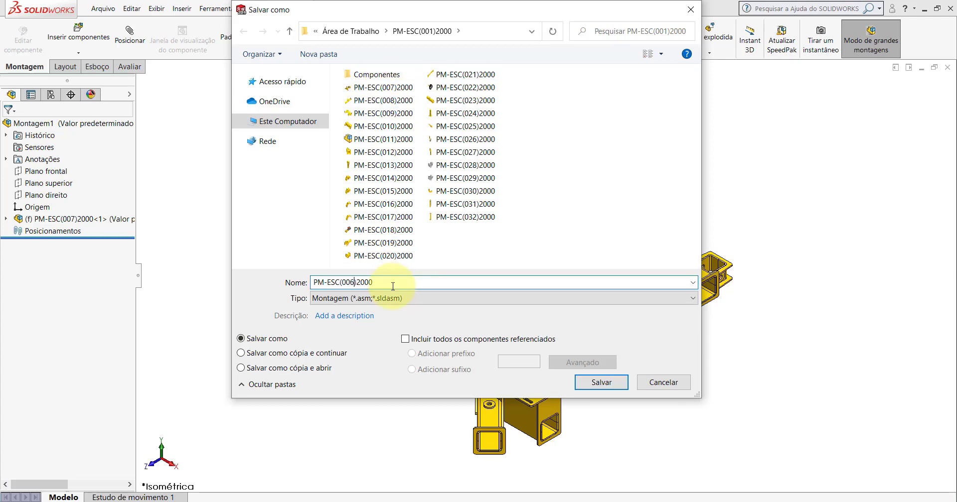
key(Return)
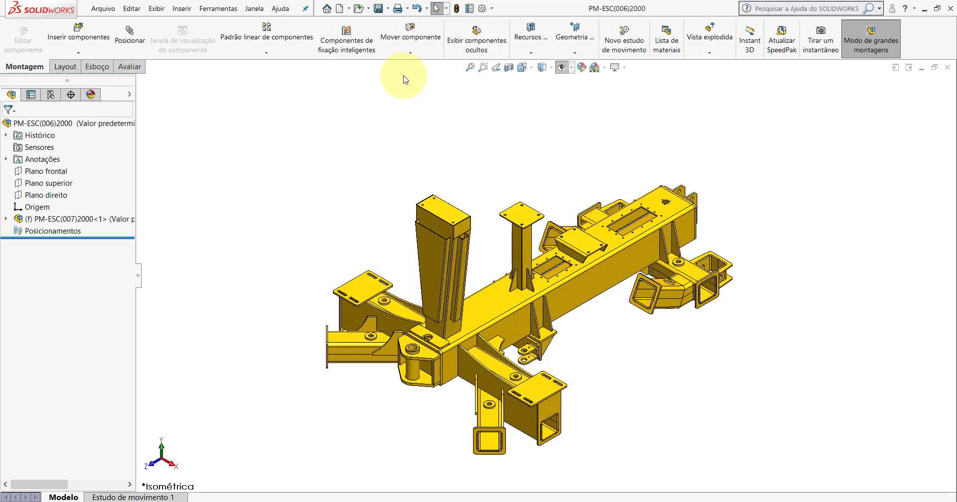
click(495, 470)
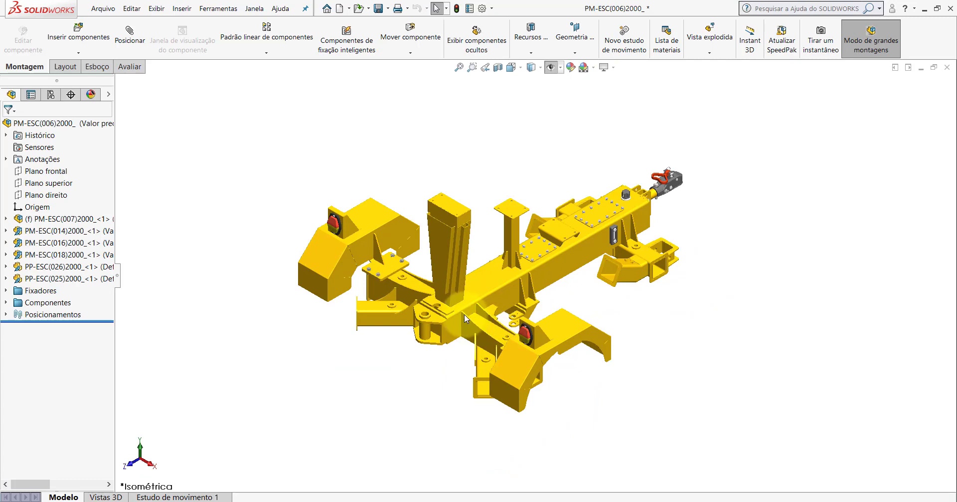
Check the PM-ESC(007) frame and PM-ESC(014) fender in the original, then return to insert another component
click(73, 222)
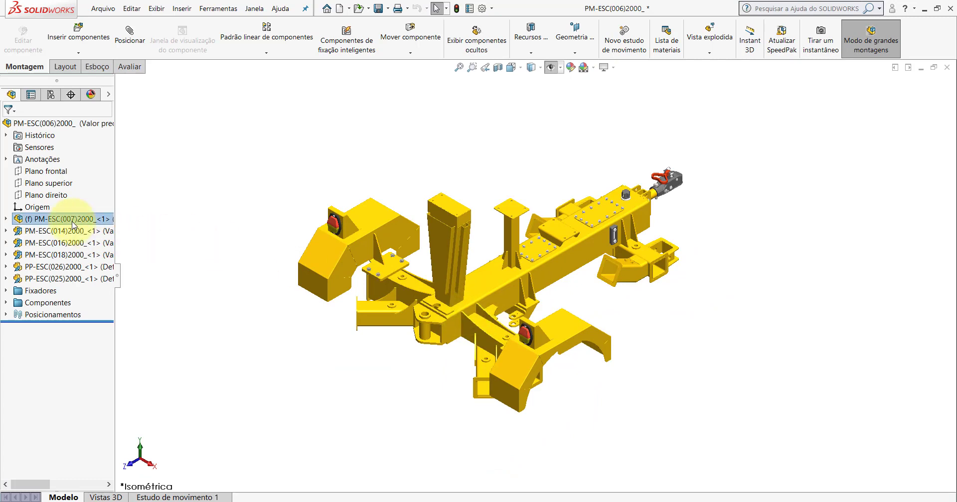
click(66, 232)
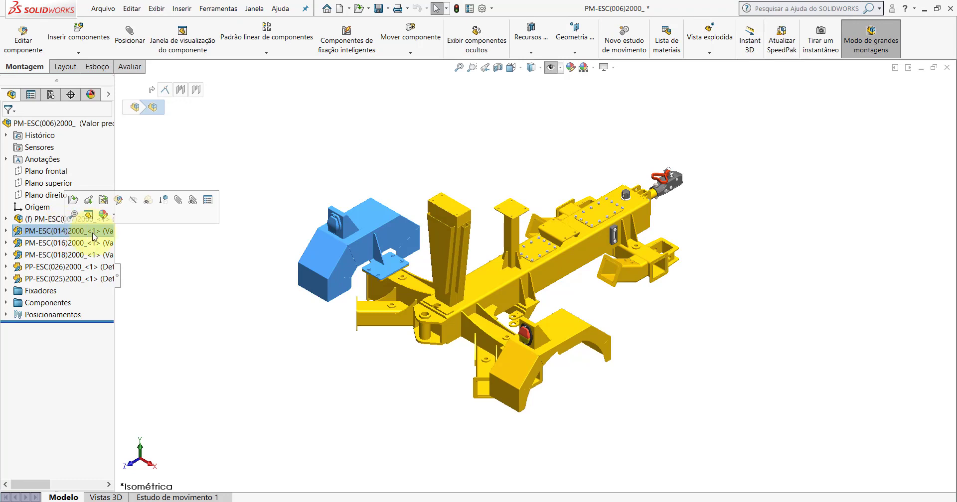
click(346, 383)
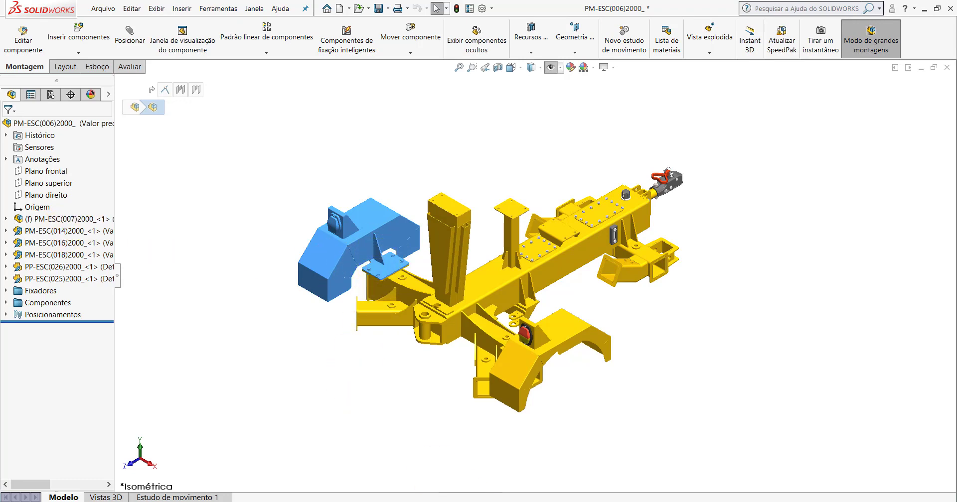
click(554, 465)
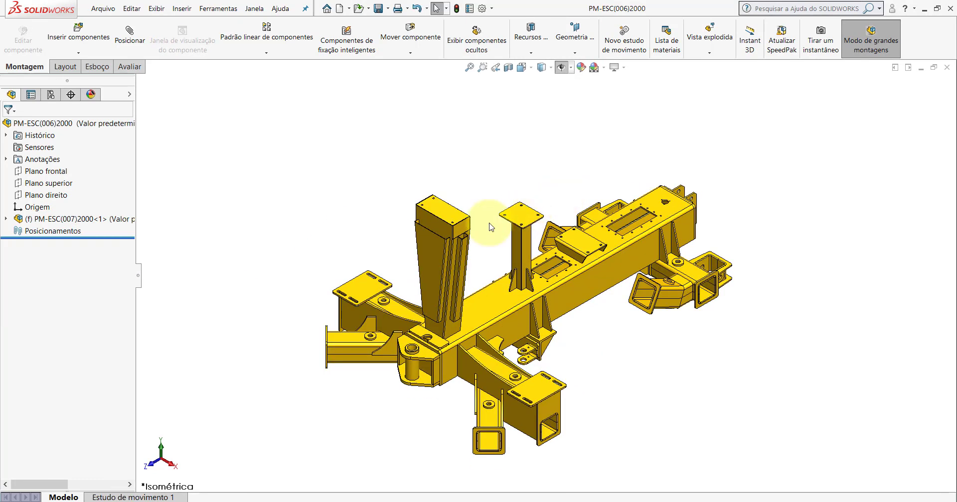
click(60, 52)
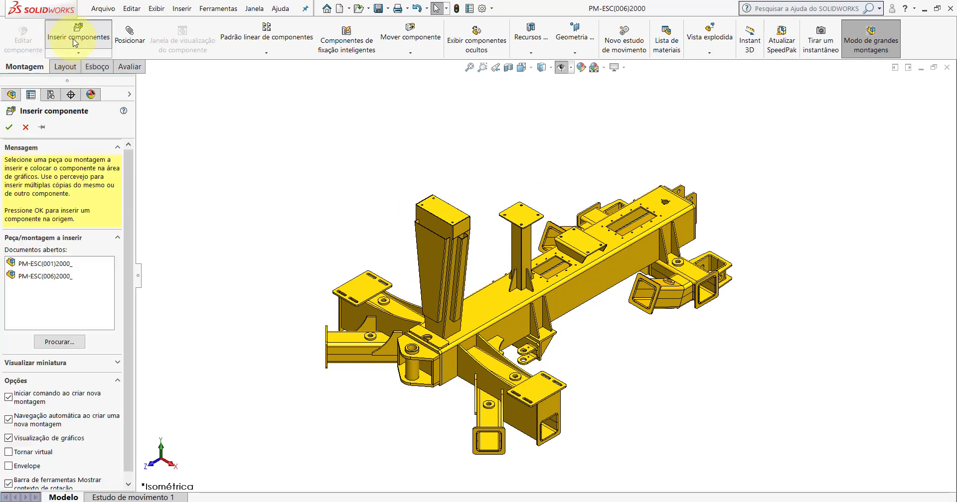
Insert and place the PM-ESC(014)2000 light bracket sub-assembly into PM-ESC(006)2000
click(63, 343)
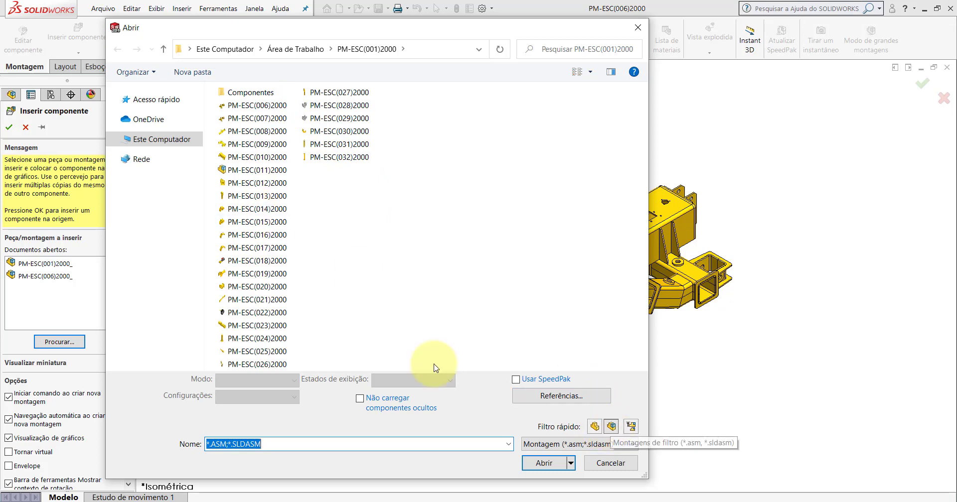
double_click(243, 209)
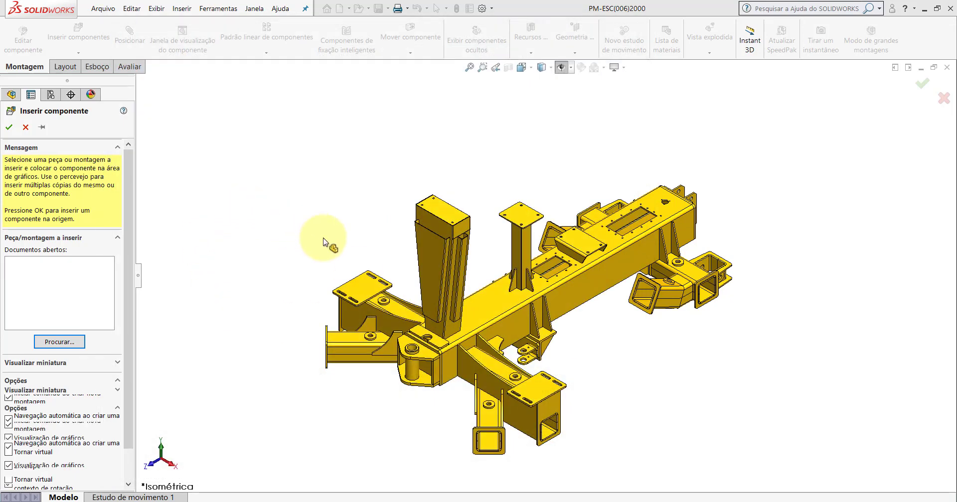
scroll(353, 236, down, 5)
scroll(354, 236, down, 2)
scroll(345, 232, down, 1)
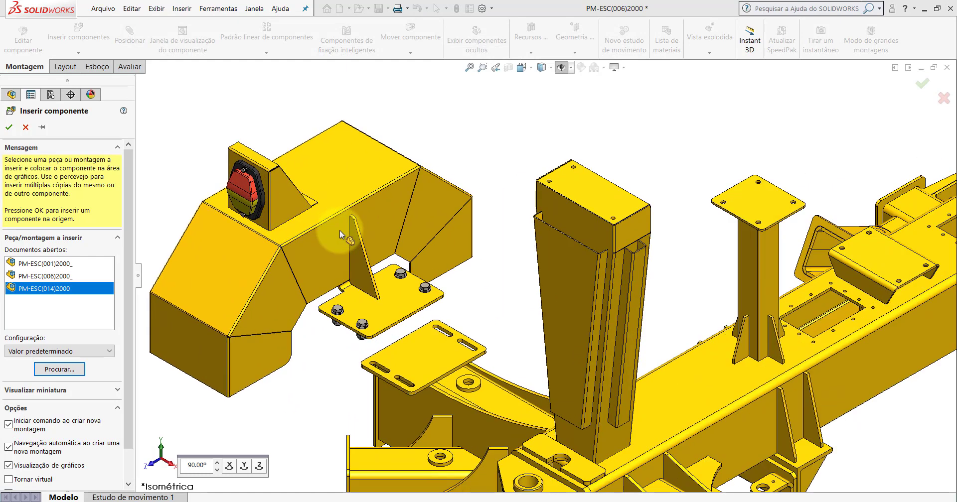
click(349, 207)
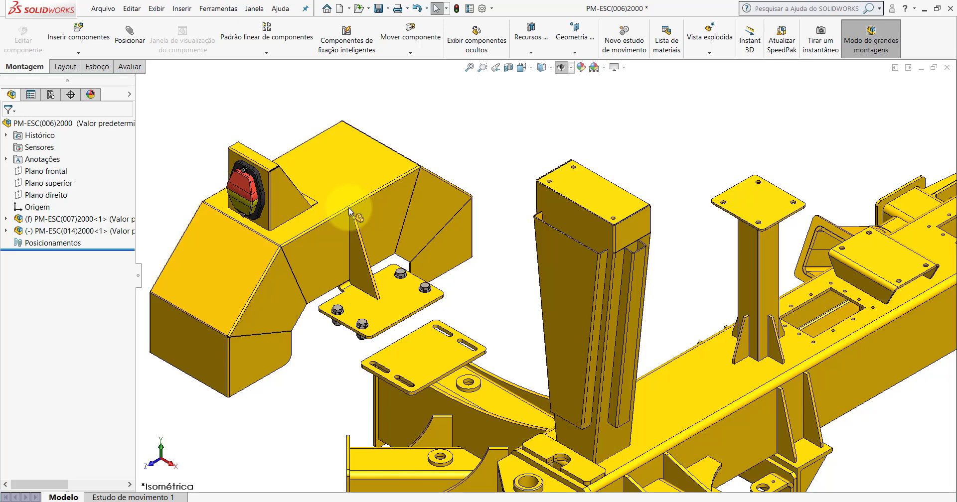
Turn on reference plane visibility in Hide/Show Items
click(563, 68)
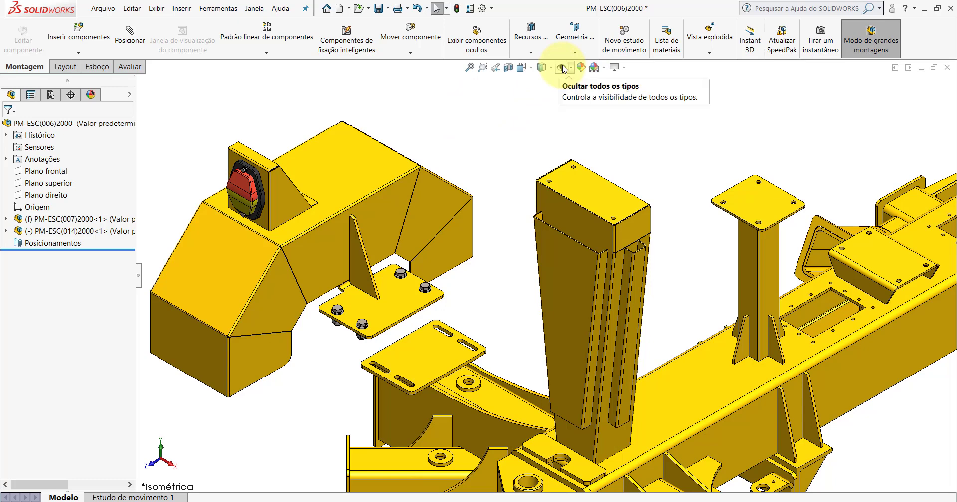
click(571, 69)
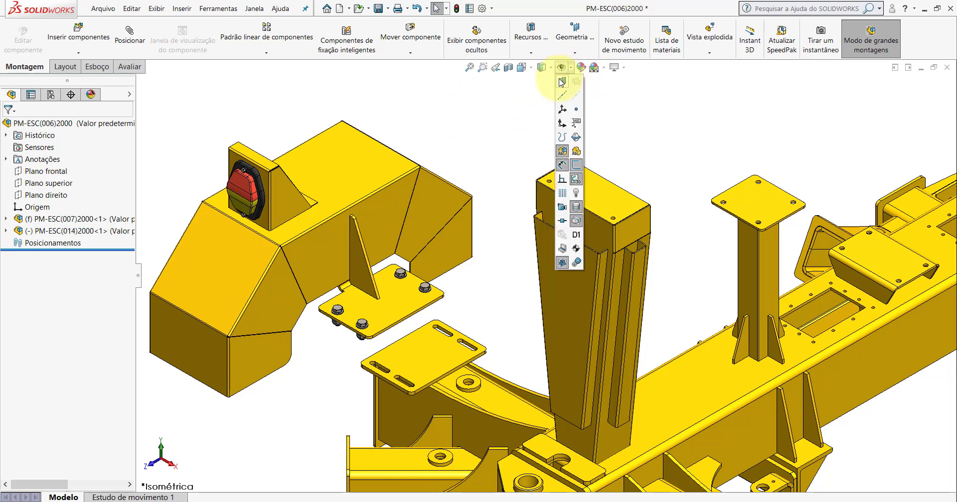
click(562, 82)
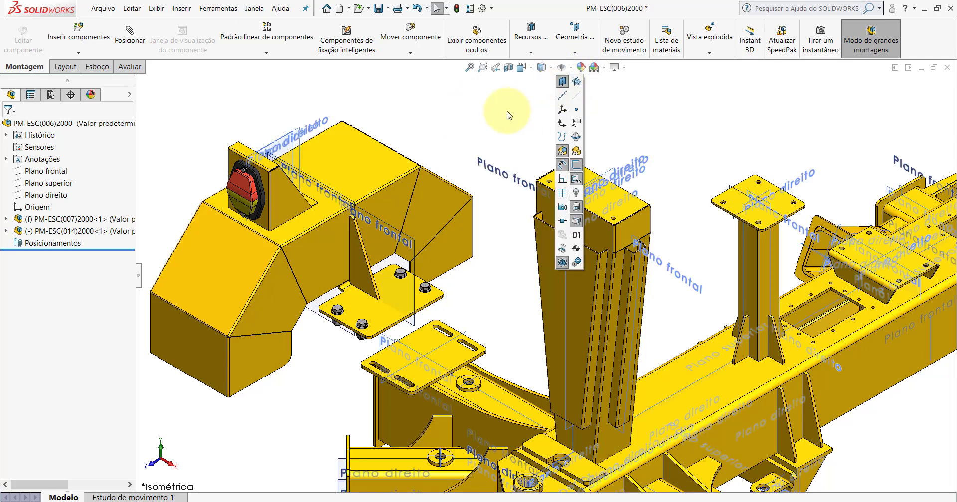
Mate the bracket's Front Plane coincident with the frame's Front Plane
click(129, 38)
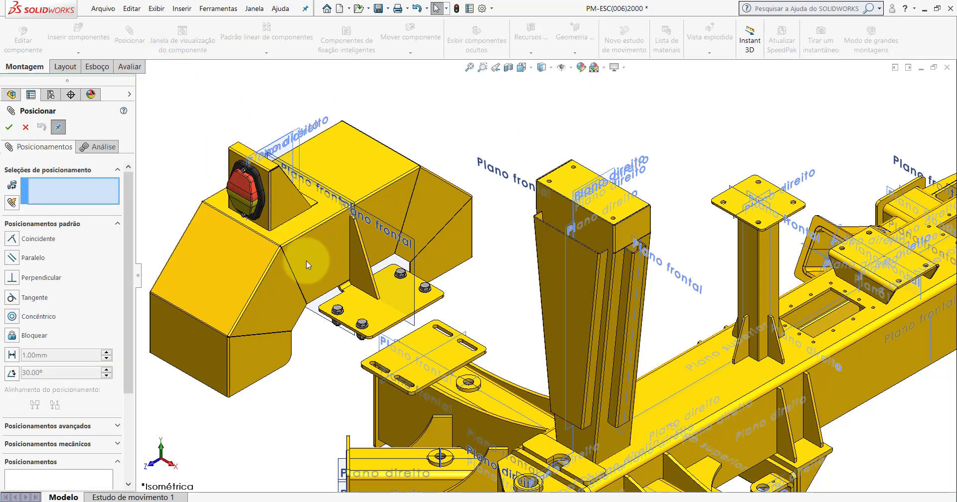
scroll(434, 326, down, 3)
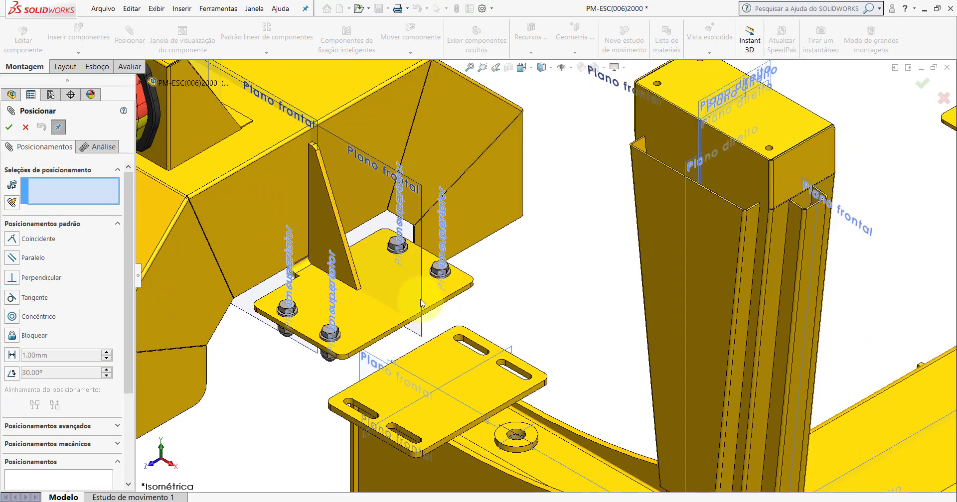
click(421, 302)
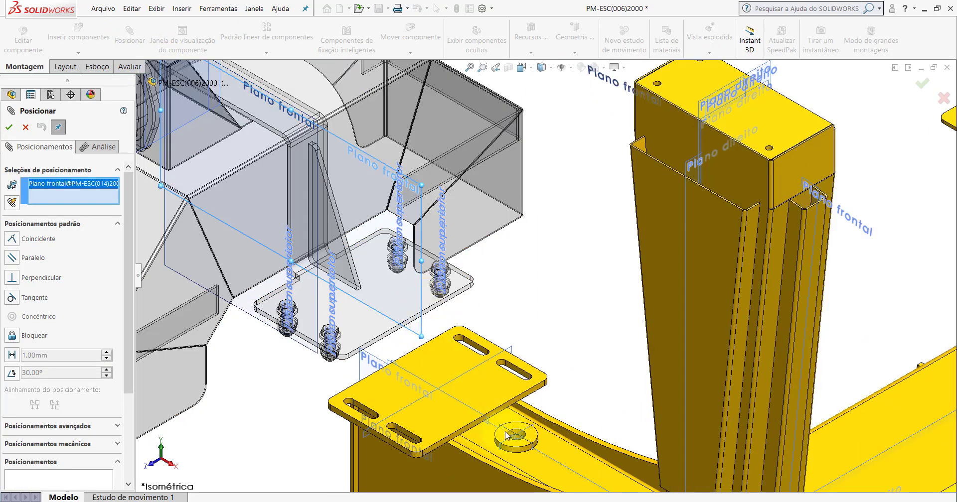
scroll(506, 436, down, 3)
click(432, 351)
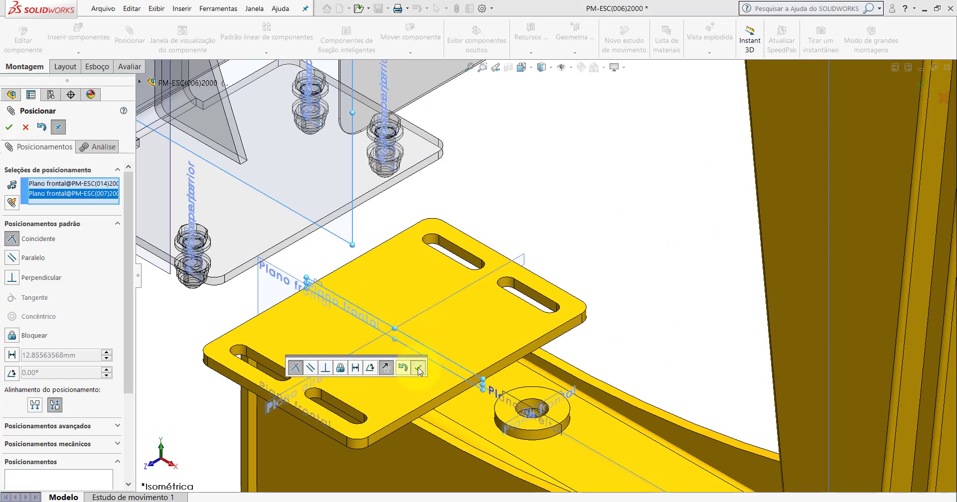
click(417, 368)
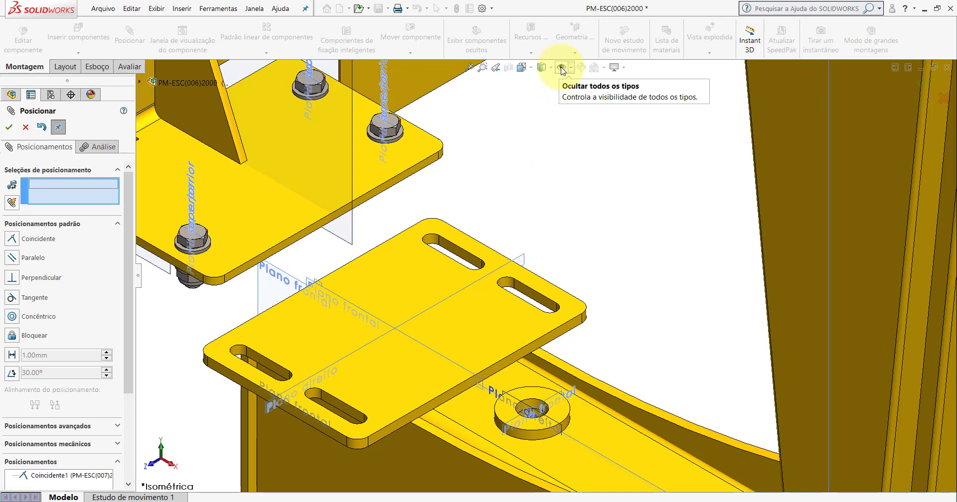
Hide the planes and mate the bracket plate's underside coincident with the frame's slotted plate top
click(562, 70)
middle_drag(528, 150, 531, 102)
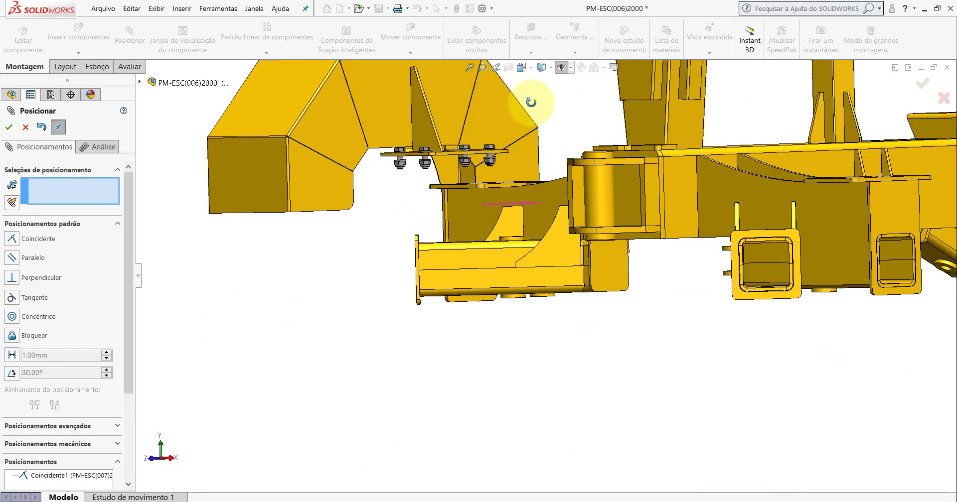
scroll(531, 102, down, 2)
scroll(494, 135, down, 3)
scroll(371, 169, down, 3)
click(372, 170)
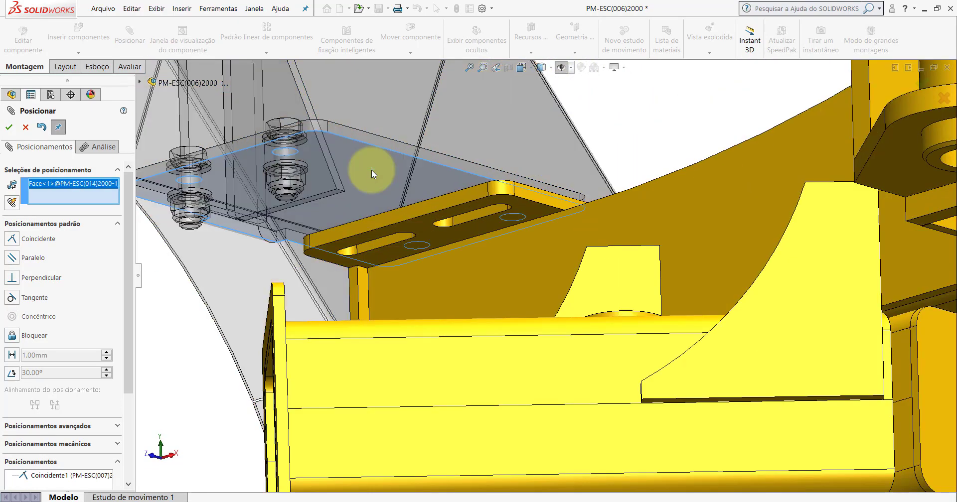
scroll(371, 169, up, 2)
mouse_move(367, 190)
middle_down()
mouse_move(373, 269)
mouse_move(591, 256)
mouse_move(652, 279)
middle_up()
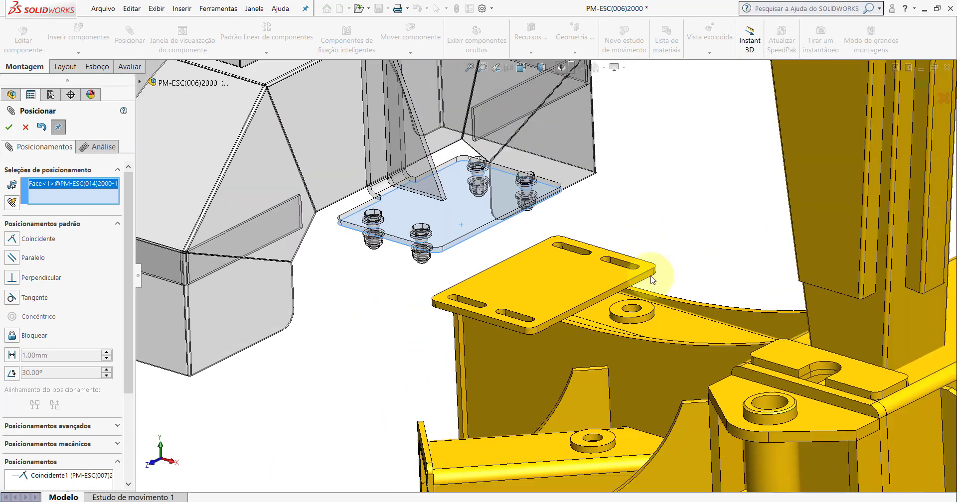
scroll(652, 279, down, 2)
click(476, 259)
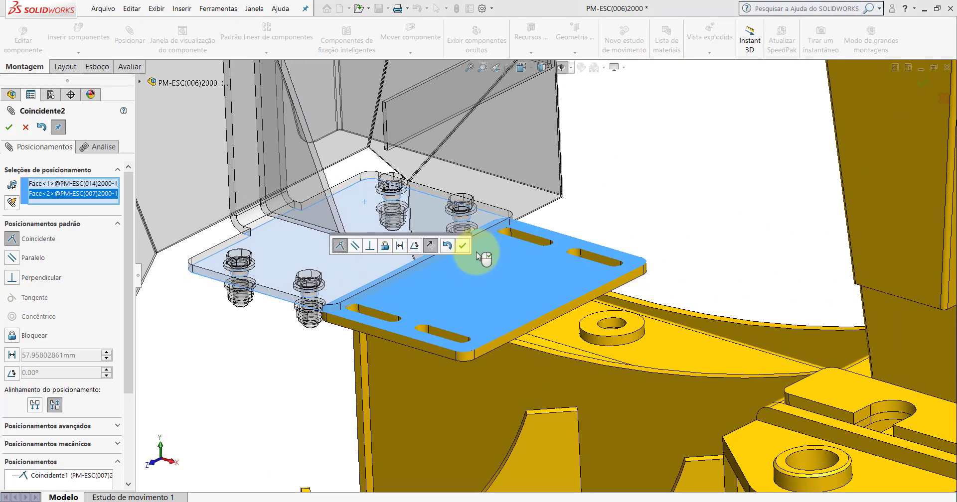
click(462, 246)
Align the bracket plate's side face coincident with the frame plate's side face and finish mating
scroll(463, 252, down, 3)
scroll(463, 251, down, 3)
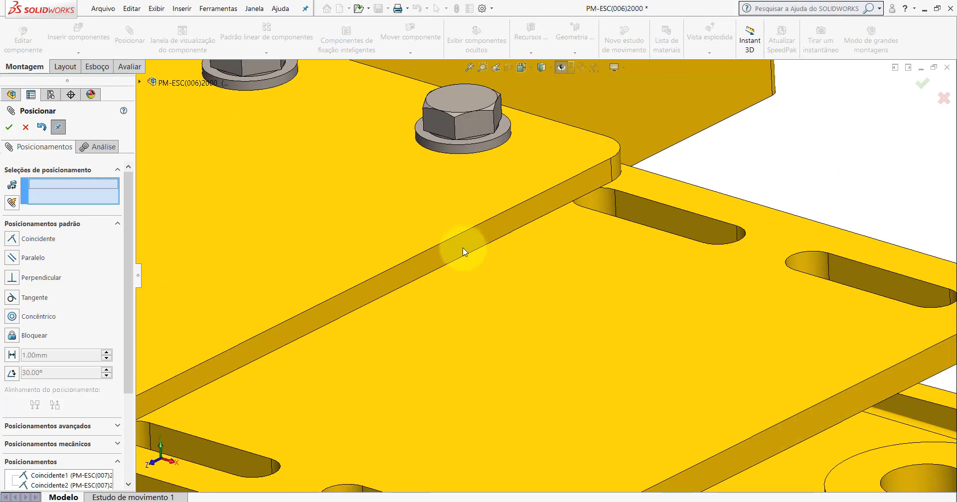
click(463, 251)
scroll(468, 251, up, 2)
scroll(484, 255, up, 3)
scroll(548, 299, down, 2)
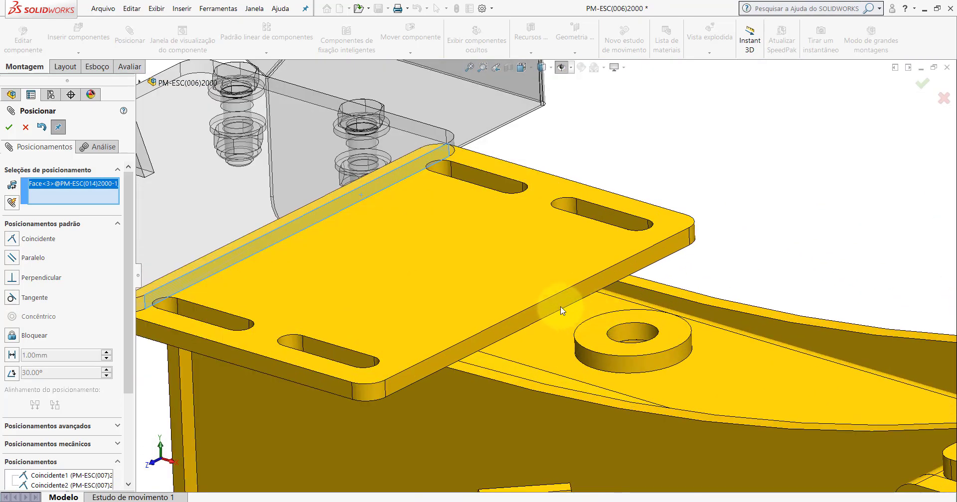
click(555, 304)
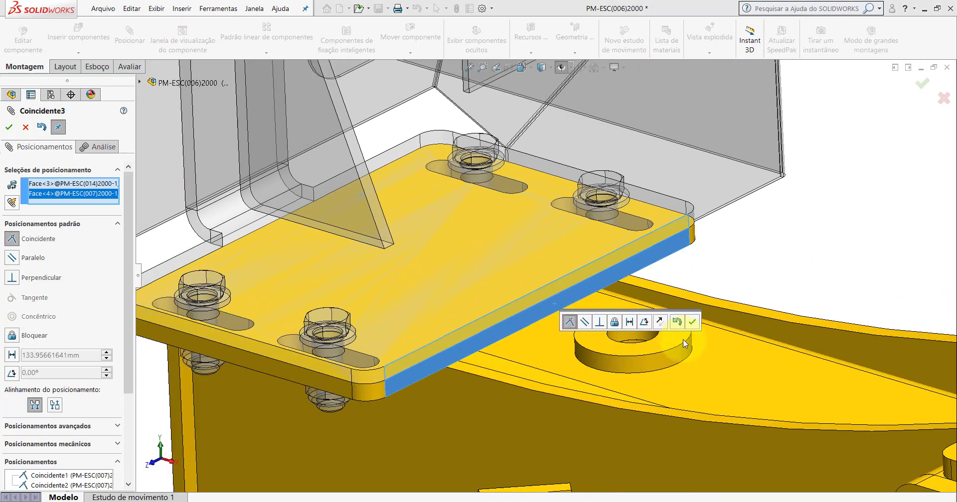
click(692, 323)
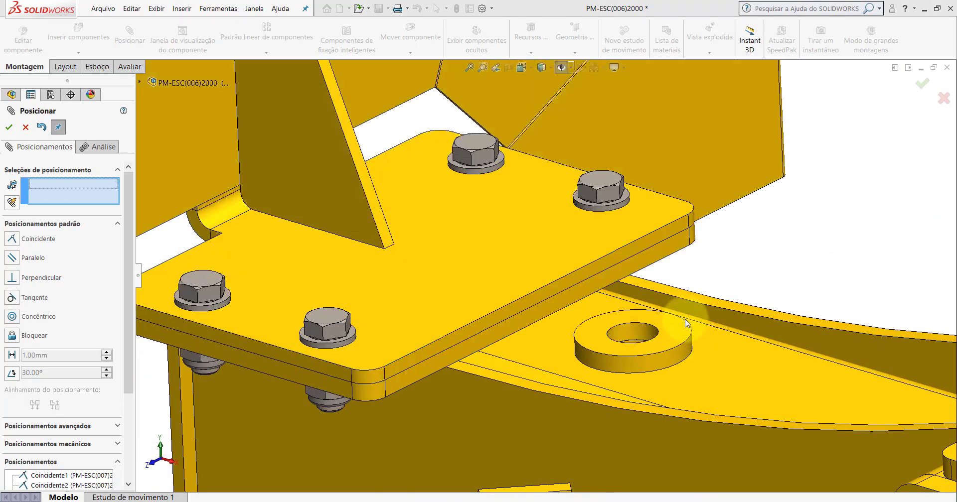
click(24, 131)
scroll(360, 272, up, 5)
mouse_move(360, 273)
middle_down()
mouse_move(484, 178)
mouse_move(493, 130)
middle_up()
scroll(438, 320, up, 2)
scroll(446, 284, up, 3)
scroll(474, 233, up, 3)
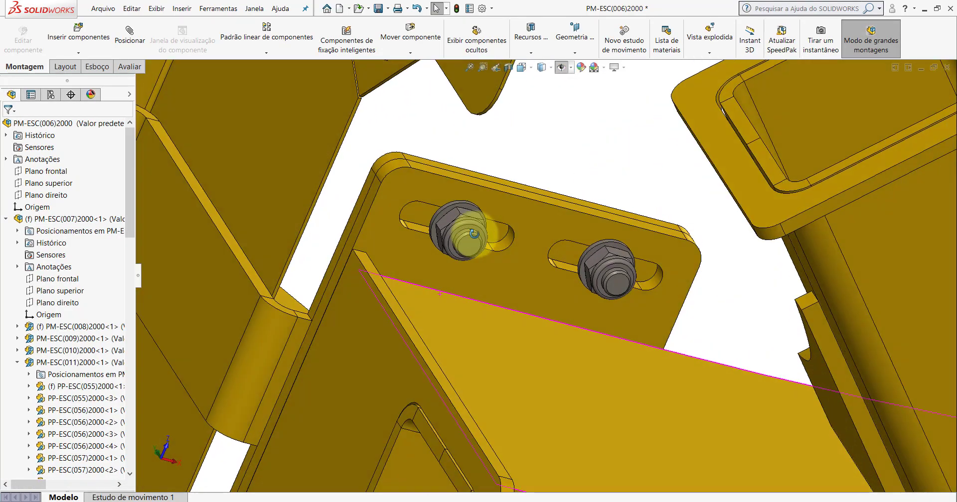
mouse_move(474, 233)
middle_down()
mouse_move(497, 214)
mouse_move(533, 256)
mouse_move(508, 231)
mouse_move(481, 244)
mouse_move(478, 275)
mouse_move(463, 271)
mouse_move(458, 306)
mouse_move(403, 401)
mouse_move(487, 312)
mouse_move(492, 278)
middle_up()
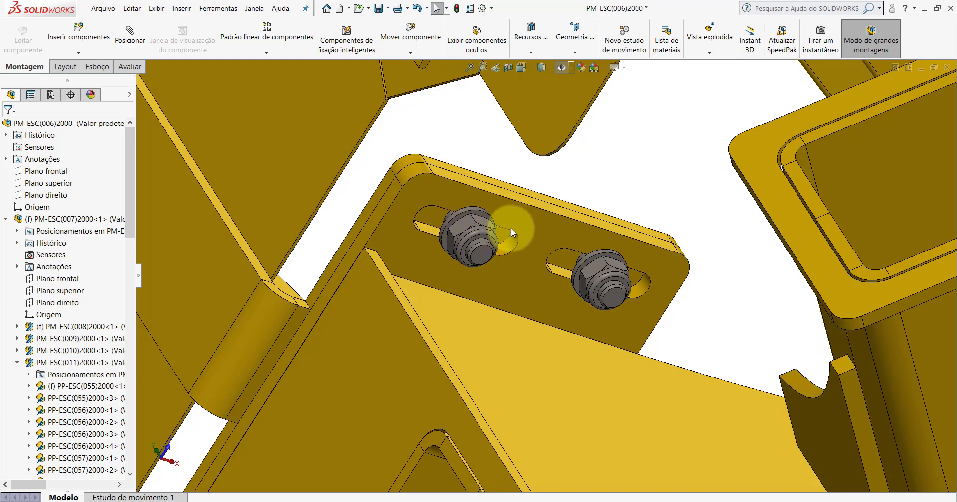
scroll(510, 228, up, 3)
scroll(519, 244, up, 5)
mouse_move(518, 250)
middle_down()
mouse_move(438, 406)
mouse_move(432, 461)
middle_up()
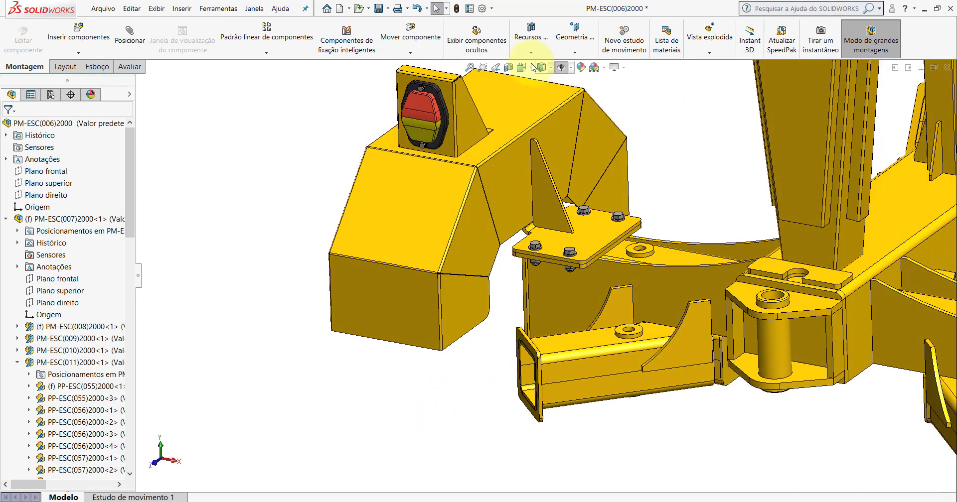
click(523, 67)
click(570, 92)
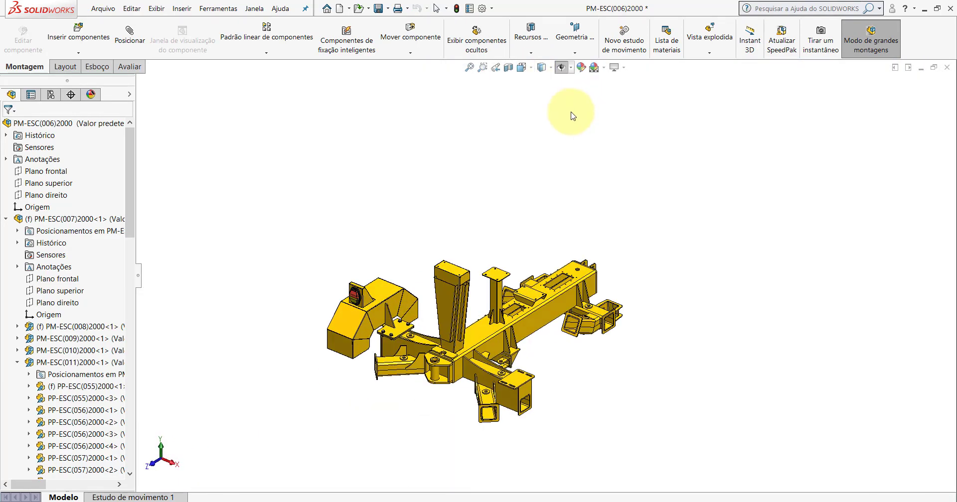
scroll(390, 298, down, 2)
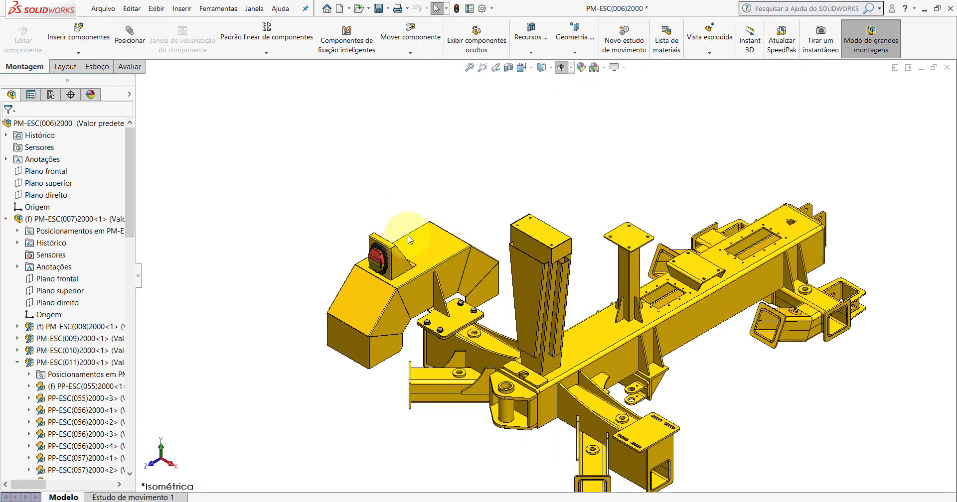
scroll(439, 329, down, 5)
scroll(438, 329, down, 2)
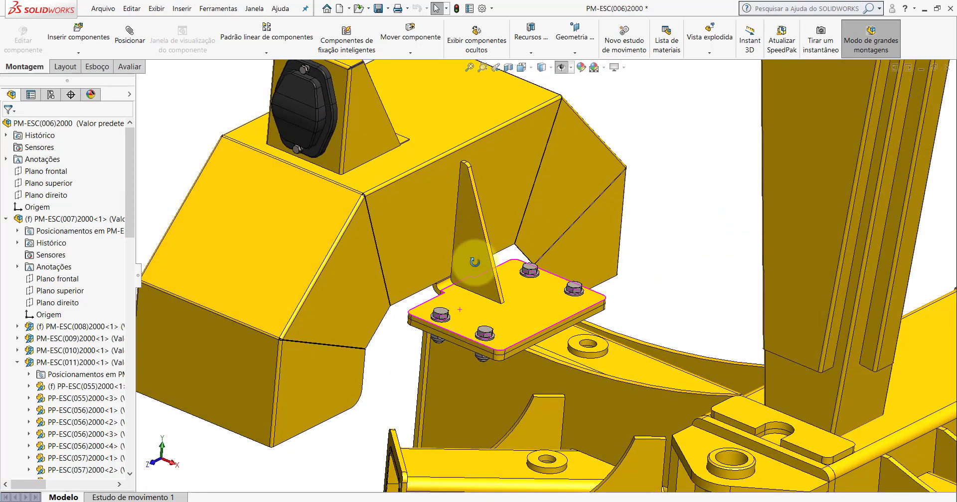
mouse_move(438, 329)
middle_down()
mouse_move(515, 159)
mouse_move(555, 96)
mouse_move(560, 256)
middle_up()
scroll(491, 290, down, 5)
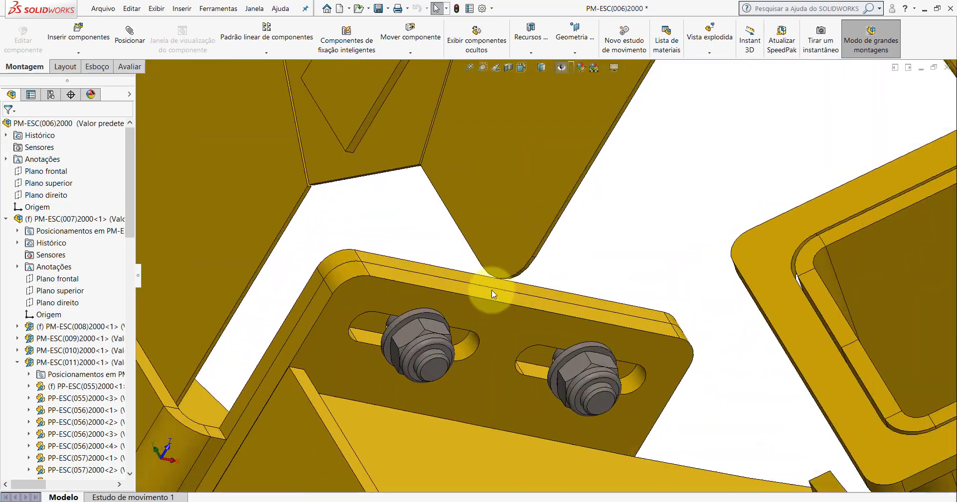
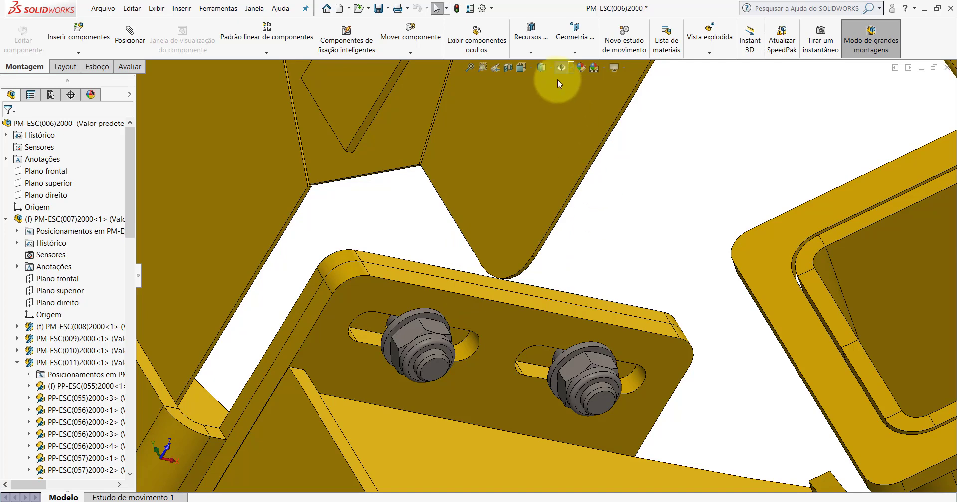
Show the whole frame in isometric view and collapse the assembly tree to top-level components
click(520, 70)
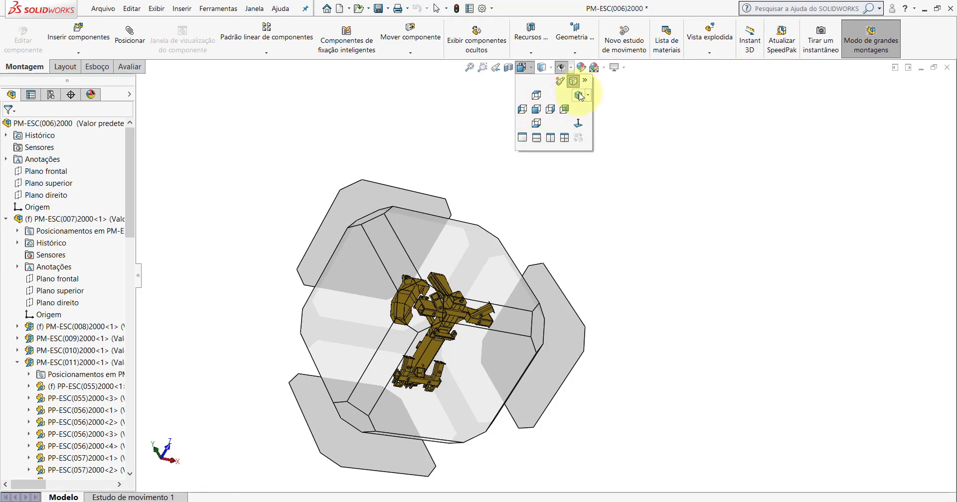
click(580, 89)
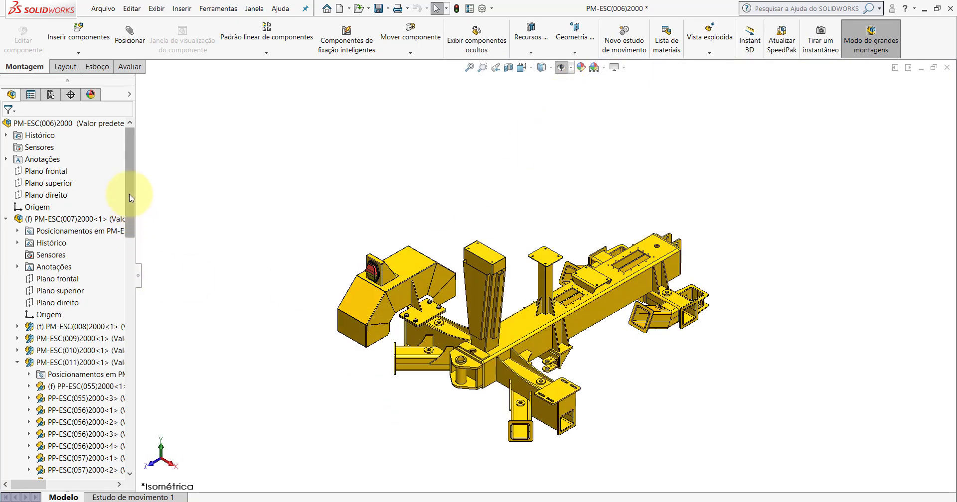
right_click(105, 125)
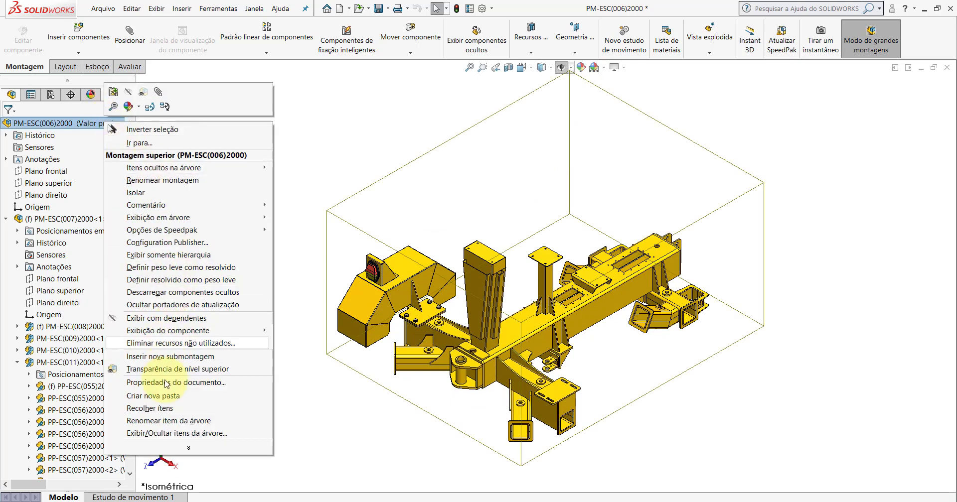
click(195, 408)
click(321, 143)
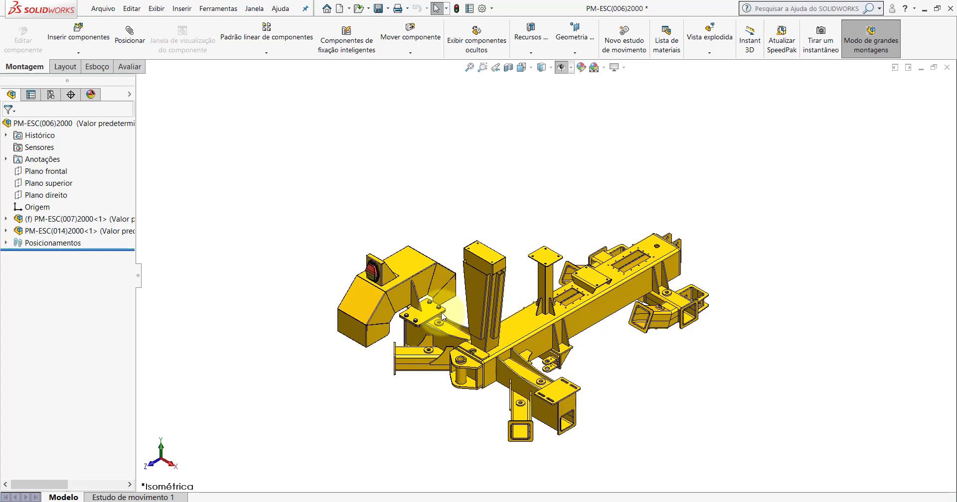
scroll(442, 317, down, 5)
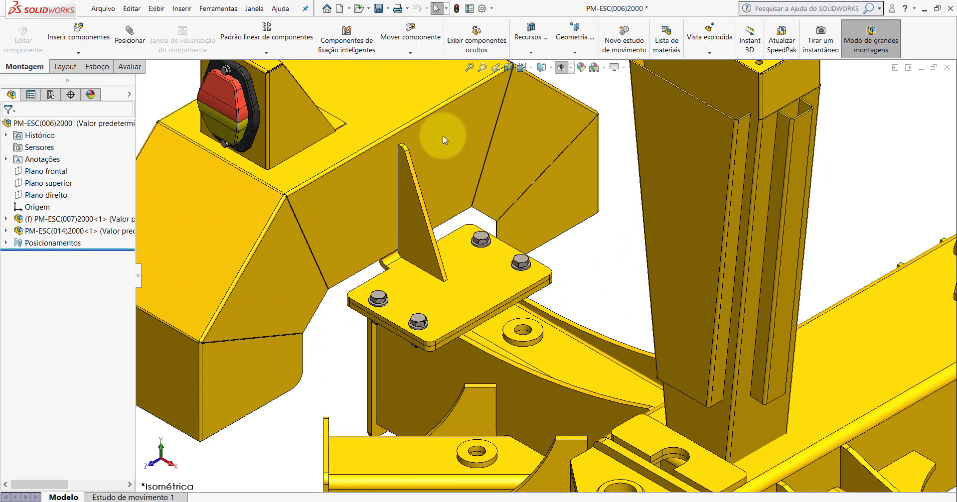
scroll(474, 218, up, 5)
scroll(559, 250, down, 4)
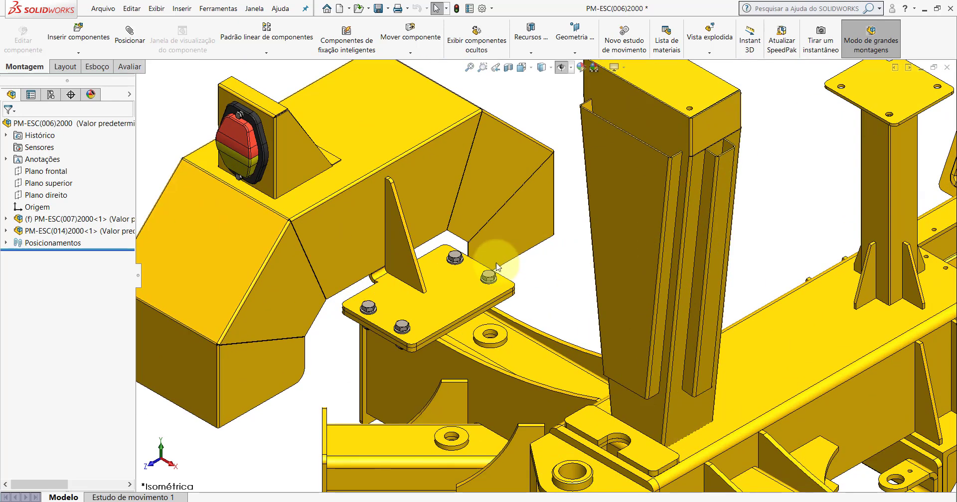
scroll(487, 303, down, 2)
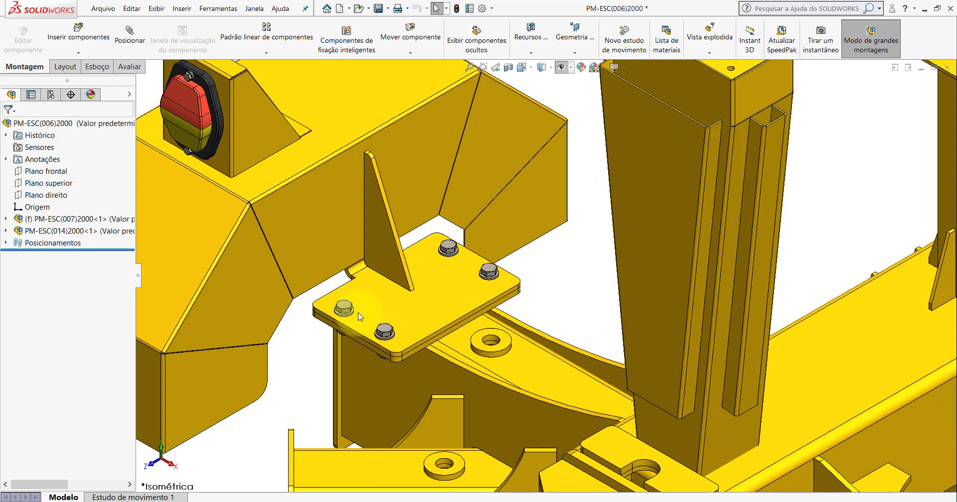
scroll(393, 261, up, 4)
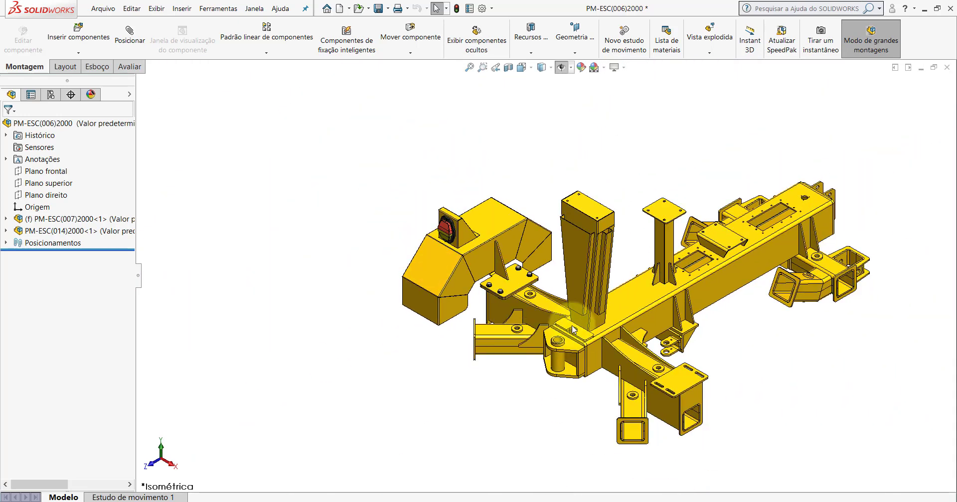
scroll(392, 261, up, 2)
scroll(576, 306, down, 3)
scroll(655, 266, down, 2)
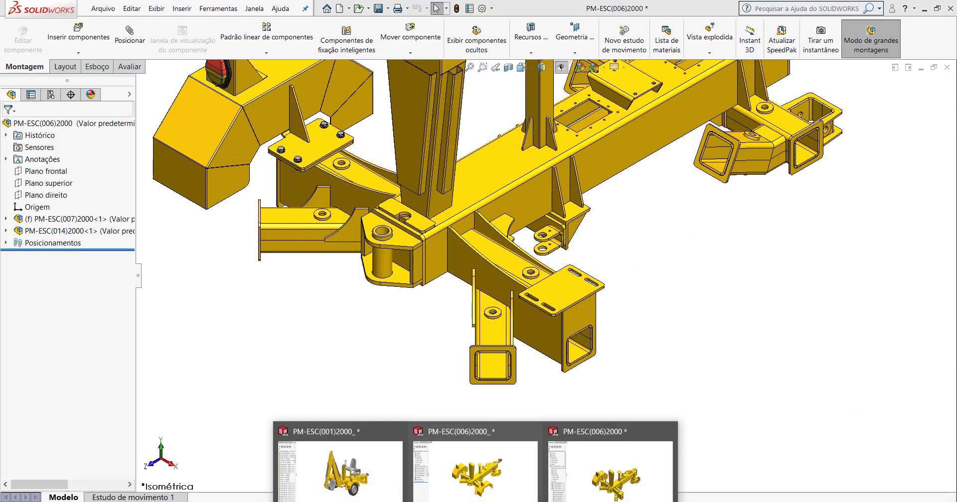
click(477, 473)
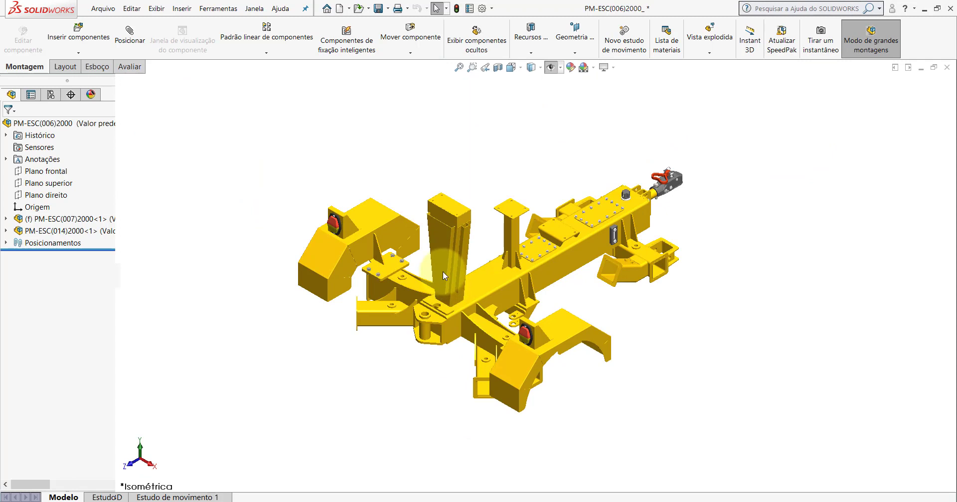
click(557, 326)
click(63, 159)
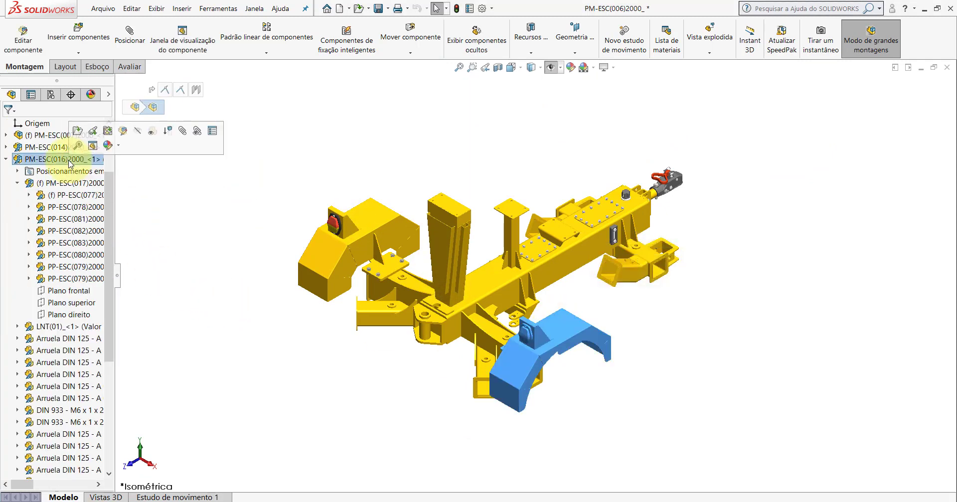
click(438, 458)
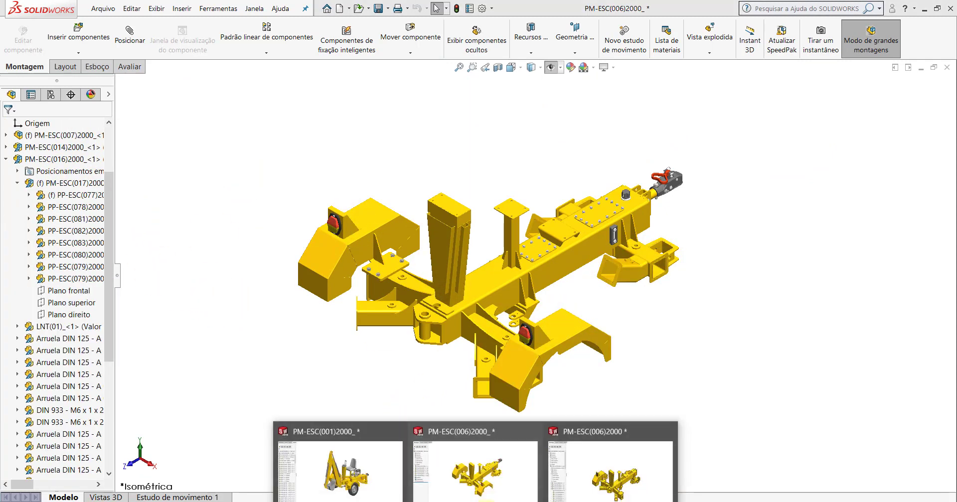
Insert the assembly file PM-ESC(016)2000 and place the fender beside the frame's side bracket
click(92, 42)
click(59, 342)
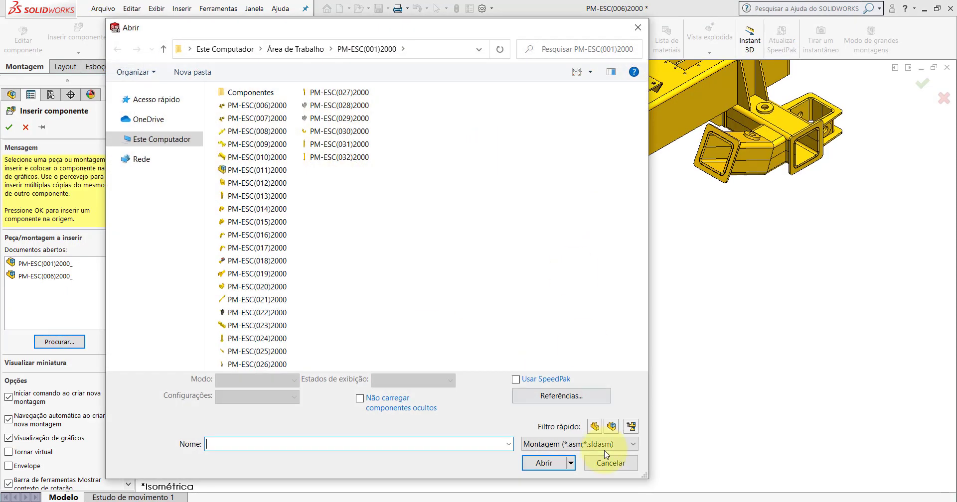
click(611, 429)
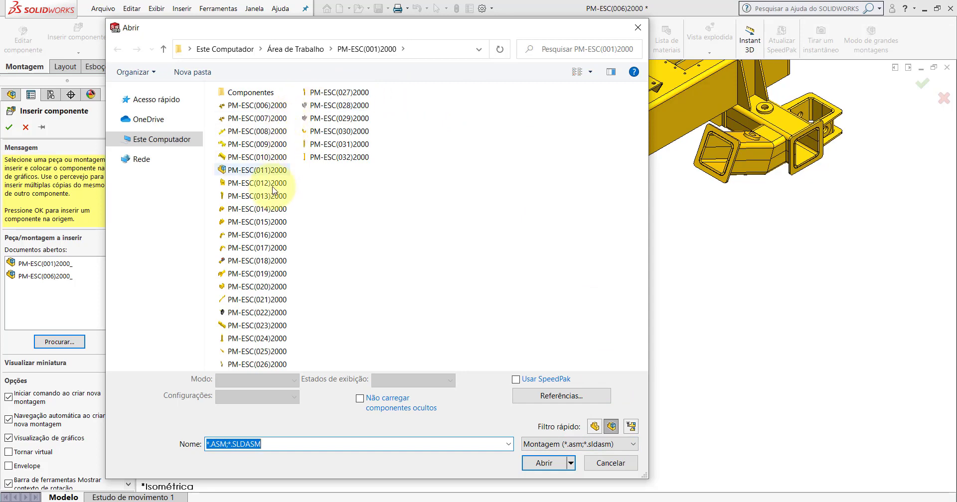
double_click(264, 235)
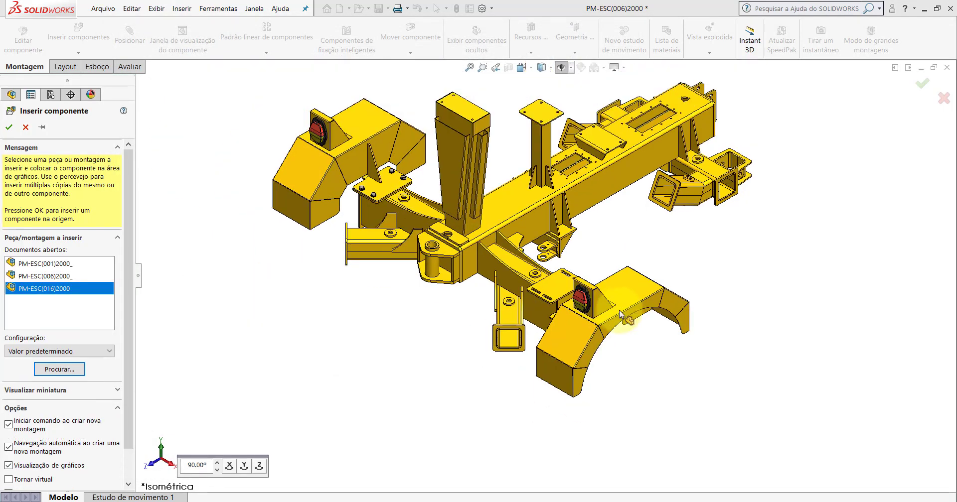
scroll(508, 189, down, 2)
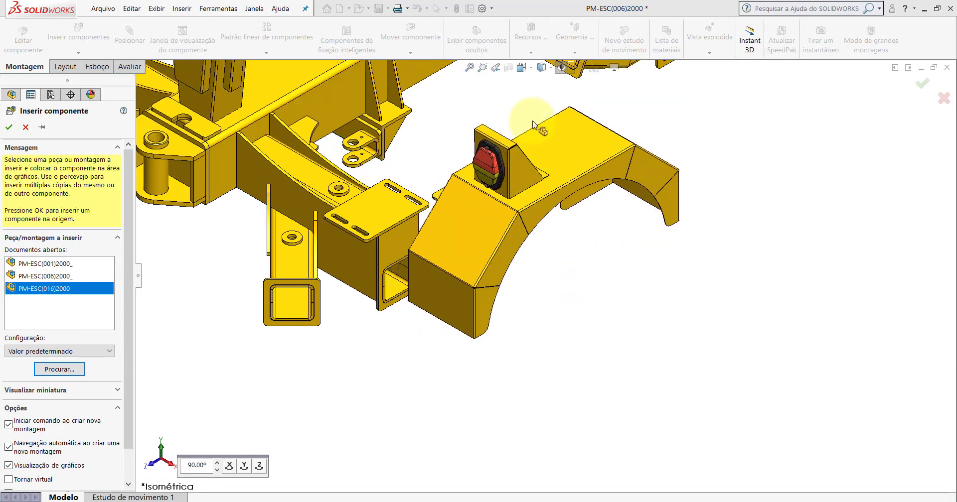
click(467, 179)
middle_drag(401, 209, 403, 207)
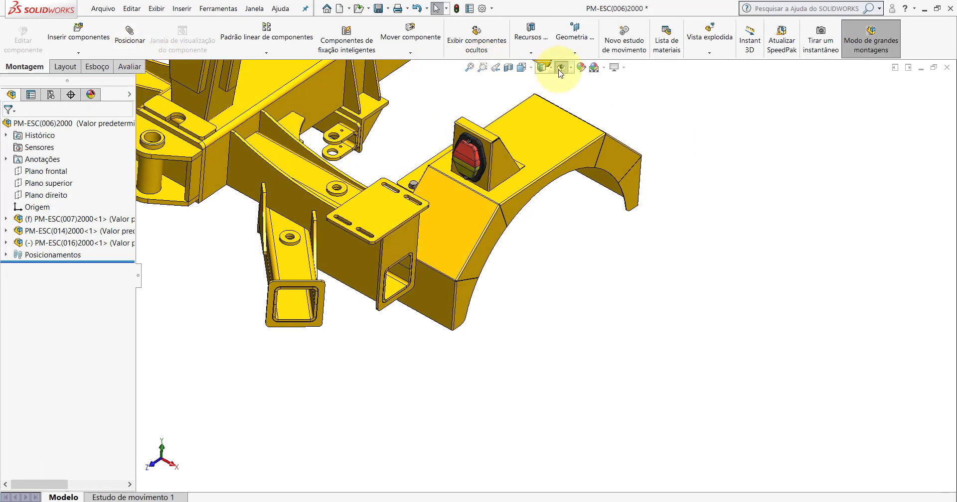
Show the reference planes, start a mate, and select the fender's front plane
click(561, 69)
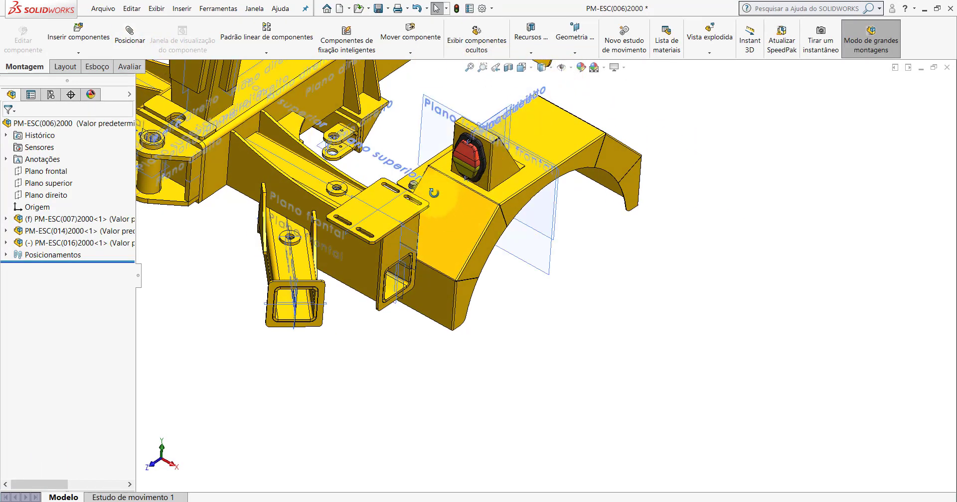
mouse_move(437, 196)
middle_down()
mouse_move(412, 130)
mouse_move(423, 10)
middle_up()
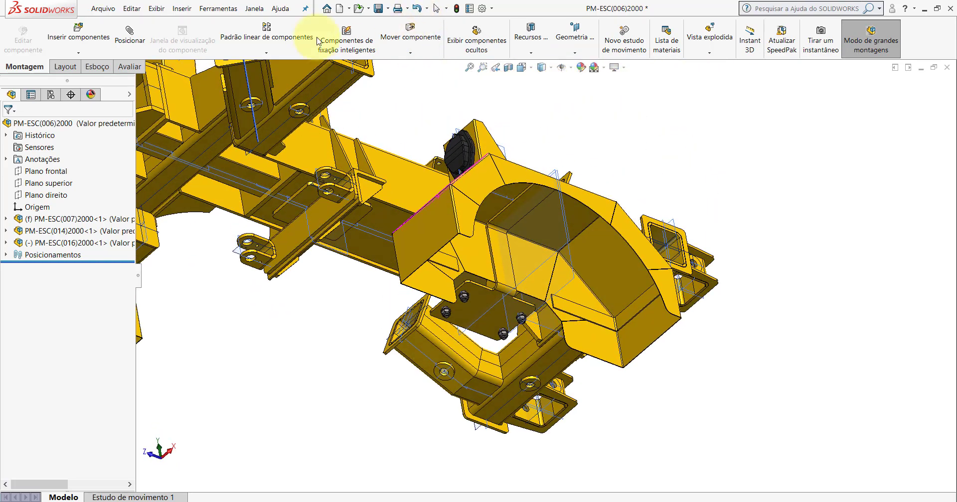
click(144, 42)
scroll(490, 315, down, 3)
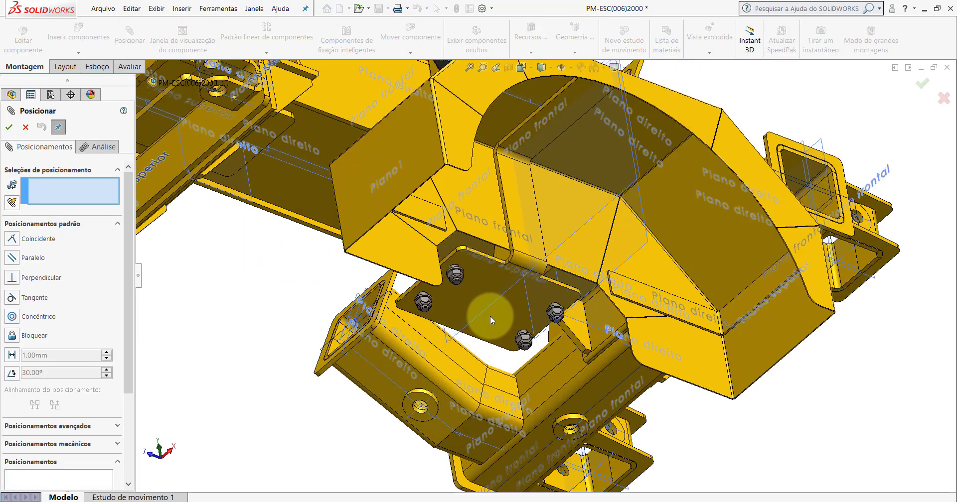
scroll(491, 299, down, 3)
click(496, 286)
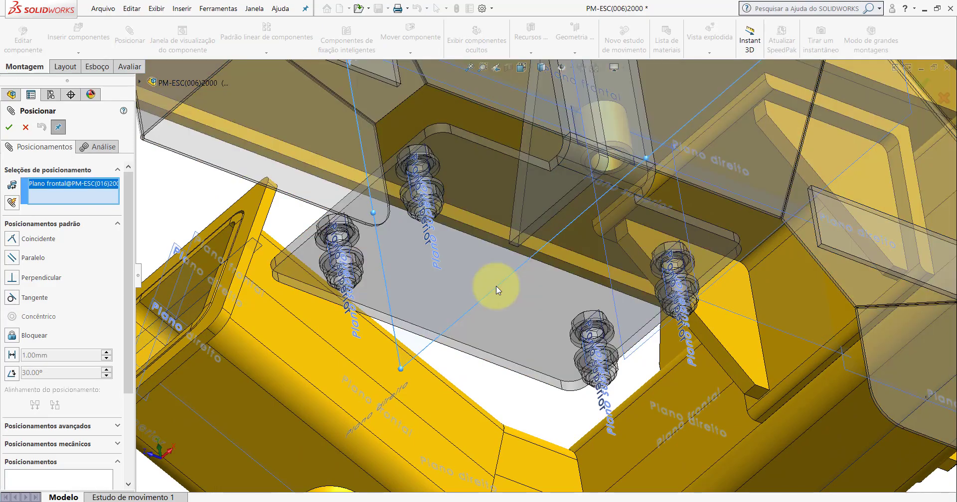
Pair it with the frame's front plane to create coincident mate Coincidente4
scroll(496, 286, up, 3)
scroll(496, 286, up, 3)
mouse_move(497, 290)
middle_down()
mouse_move(644, 121)
mouse_move(451, 186)
mouse_move(431, 140)
middle_up()
scroll(431, 141, up, 3)
scroll(455, 121, up, 2)
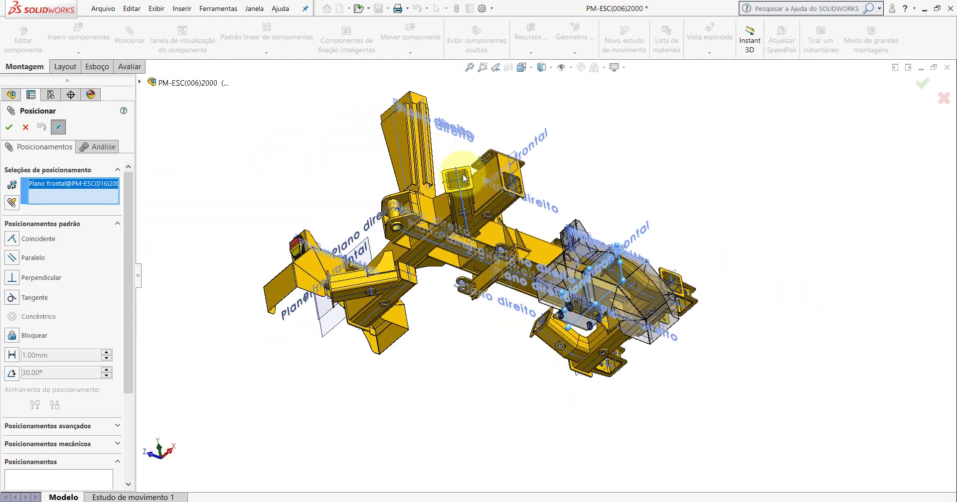
scroll(586, 193, down, 3)
scroll(513, 202, down, 3)
scroll(513, 202, down, 3)
scroll(521, 188, down, 3)
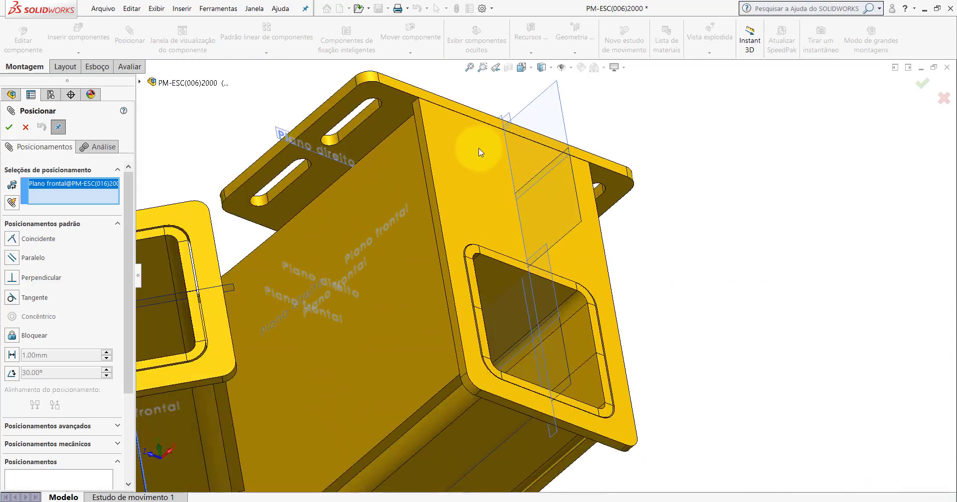
scroll(480, 150, down, 2)
middle_drag(474, 188, 470, 305)
scroll(470, 306, up, 2)
mouse_move(489, 271)
middle_down()
mouse_move(519, 196)
mouse_move(523, 209)
middle_up()
scroll(529, 223, down, 4)
scroll(529, 223, down, 3)
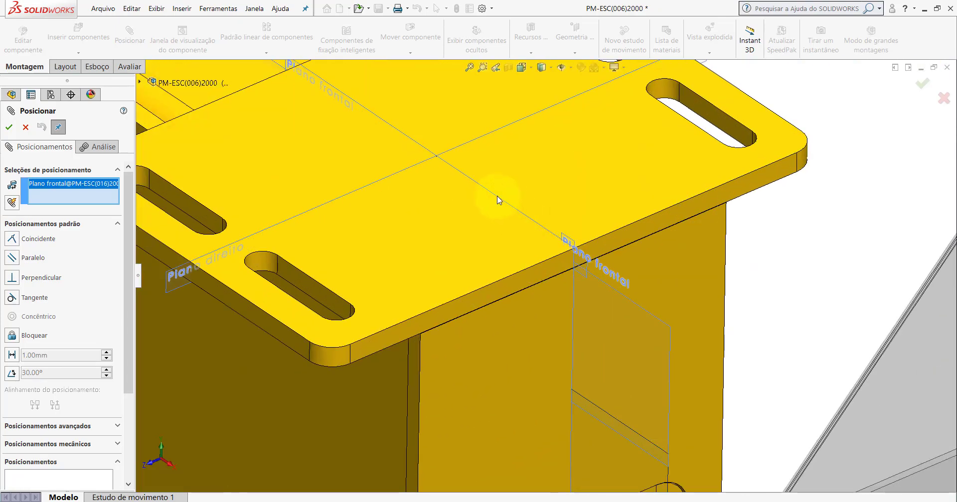
click(496, 200)
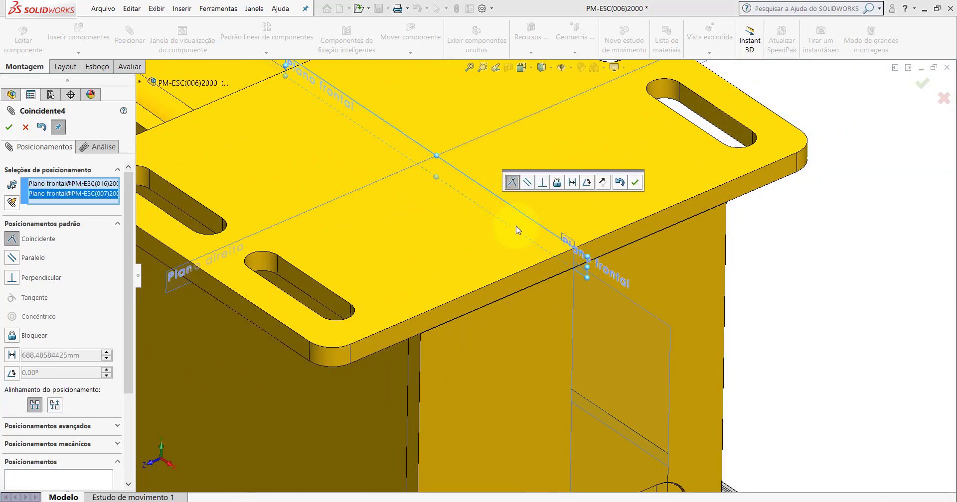
click(631, 185)
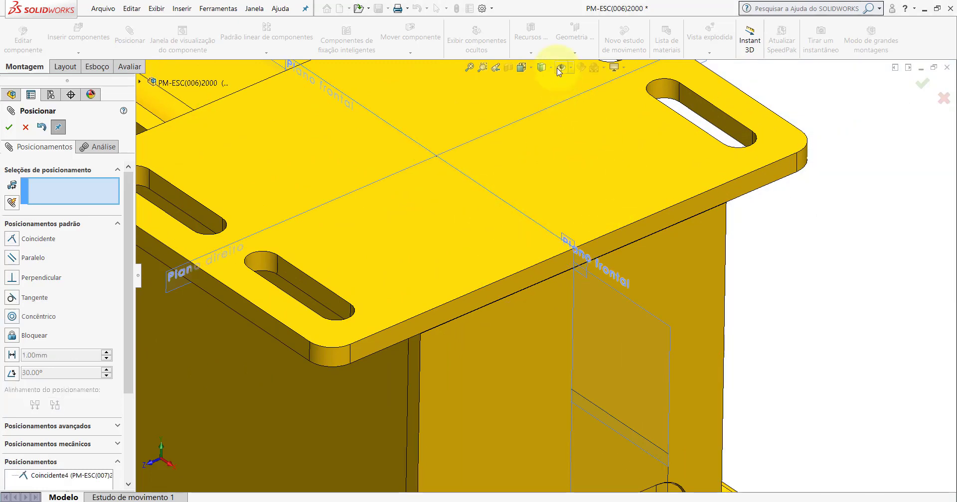
scroll(576, 207, up, 4)
scroll(476, 237, up, 3)
scroll(523, 237, up, 2)
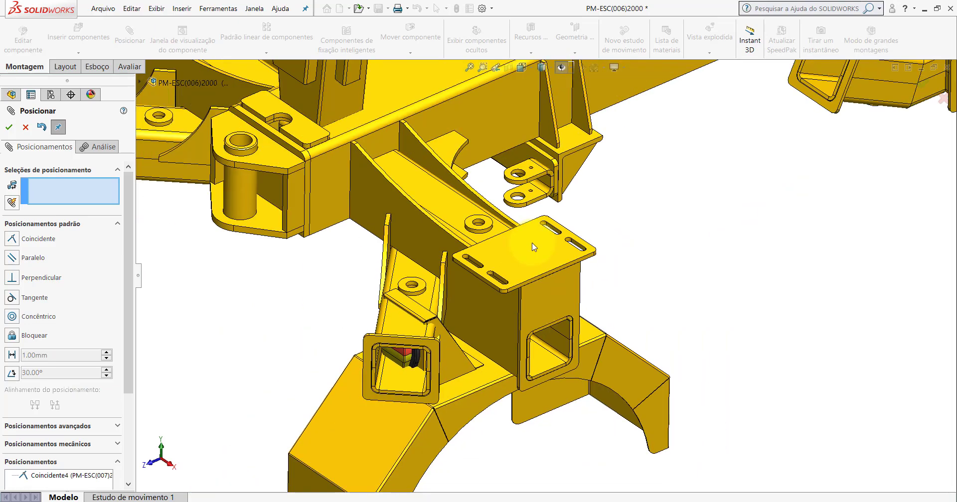
scroll(527, 249, up, 2)
Mate the frame's top plate face coincident with the matching PM-ESC(016) face (Coincidente5)
click(527, 254)
mouse_move(534, 270)
middle_down()
mouse_move(600, 149)
mouse_move(566, 278)
mouse_move(474, 348)
middle_up()
scroll(448, 350, down, 3)
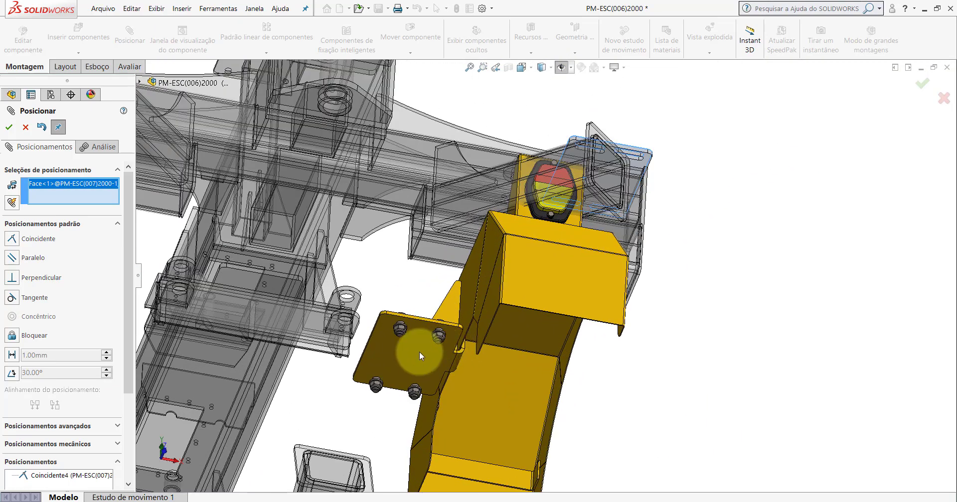
click(409, 351)
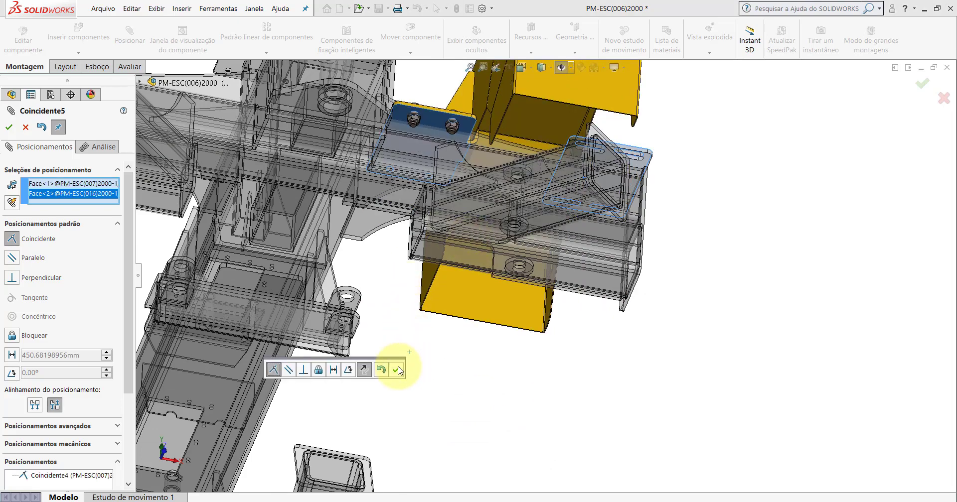
click(397, 369)
Drag the bolted plate and orbit around it to check its remaining freedom
scroll(481, 222, up, 3)
middle_drag(495, 187, 500, 353)
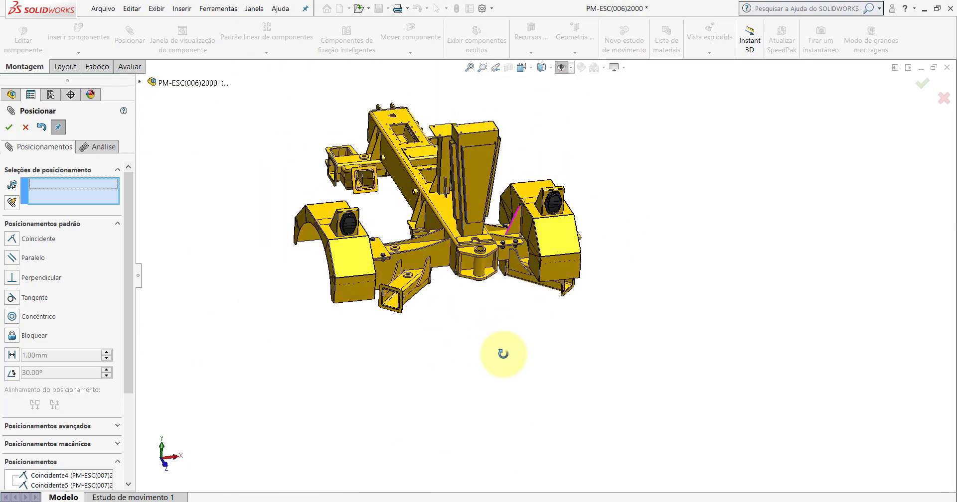
scroll(521, 241, down, 3)
scroll(485, 232, down, 2)
drag(485, 232, 780, 187)
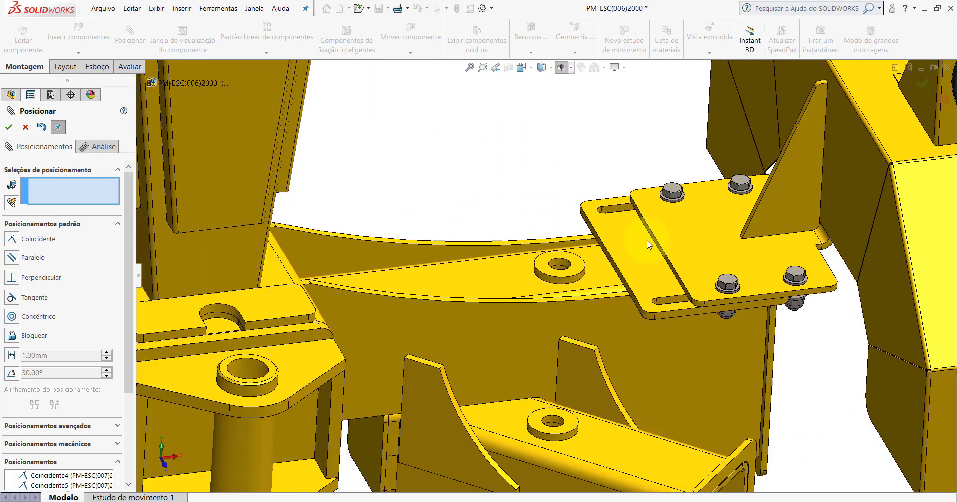
scroll(652, 241, down, 3)
scroll(651, 242, up, 4)
scroll(572, 282, down, 3)
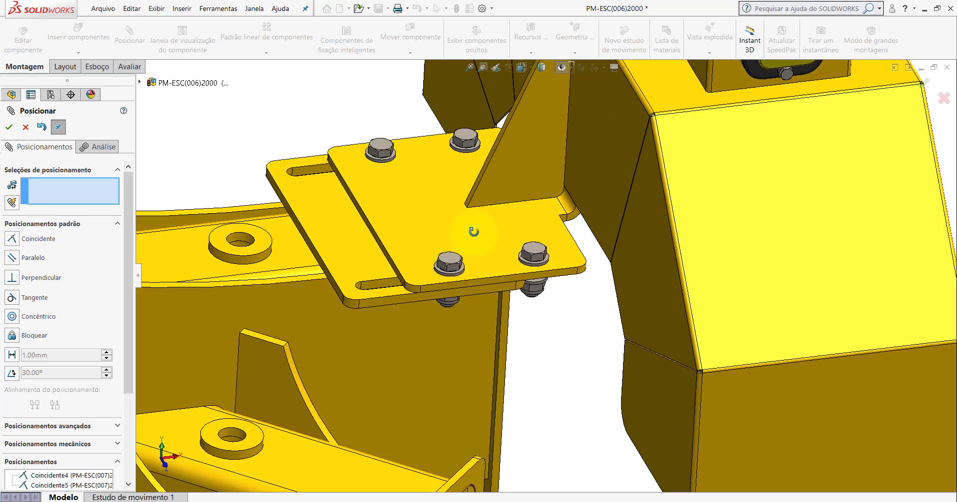
mouse_move(470, 233)
middle_down()
mouse_move(483, 132)
mouse_move(470, 214)
middle_up()
scroll(462, 271, down, 2)
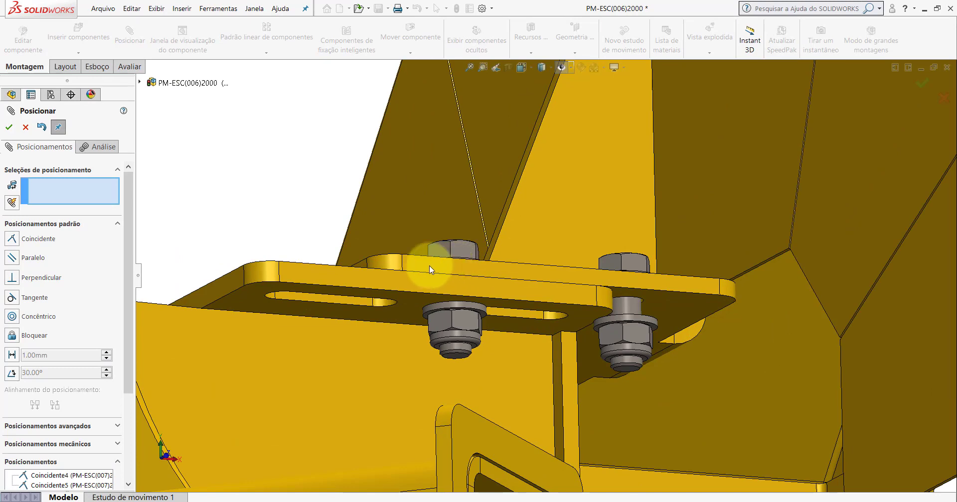
mouse_move(429, 266)
middle_down()
mouse_move(339, 265)
mouse_move(460, 282)
mouse_move(547, 340)
mouse_move(520, 370)
middle_up()
scroll(460, 283, up, 5)
mouse_move(522, 283)
middle_down()
mouse_move(489, 289)
mouse_move(534, 284)
mouse_move(502, 289)
middle_up()
scroll(474, 353, up, 2)
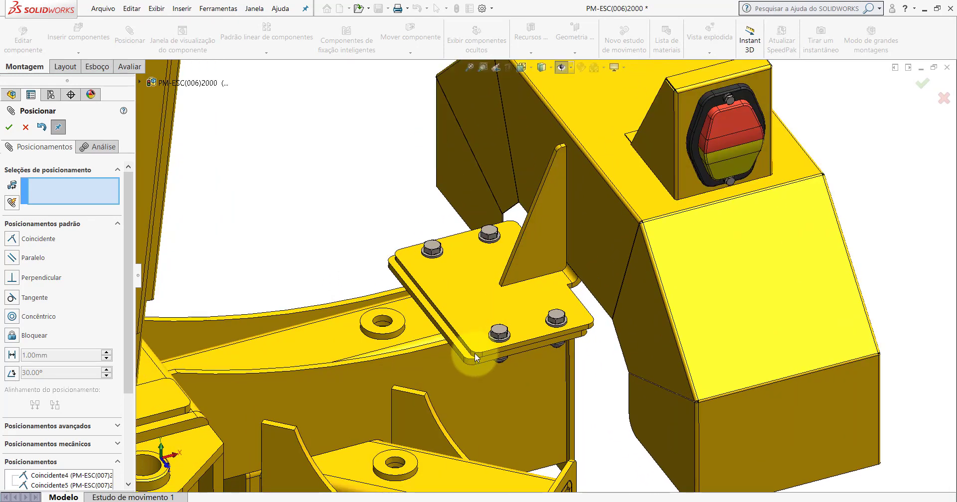
scroll(488, 317, up, 4)
scroll(470, 284, up, 3)
Align the bolted plate's side face with the frame face (Coincidente6) and finish mating
click(471, 284)
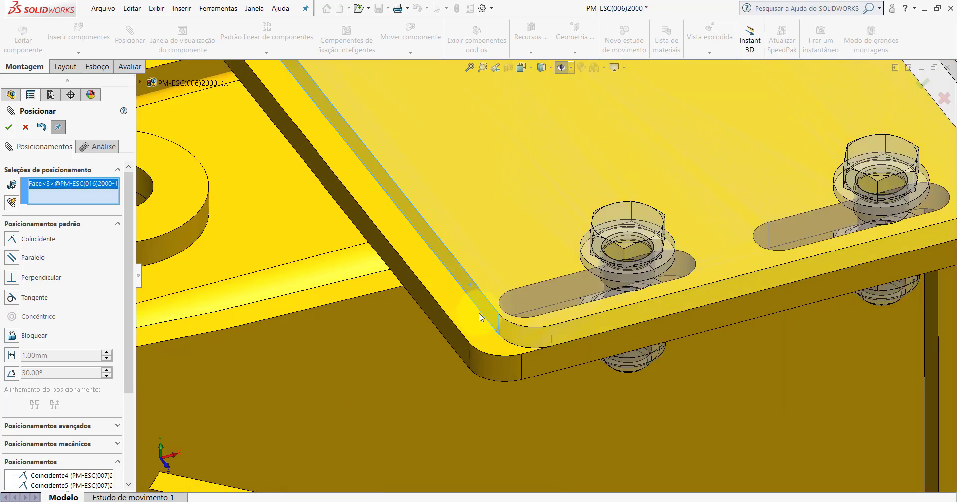
click(394, 257)
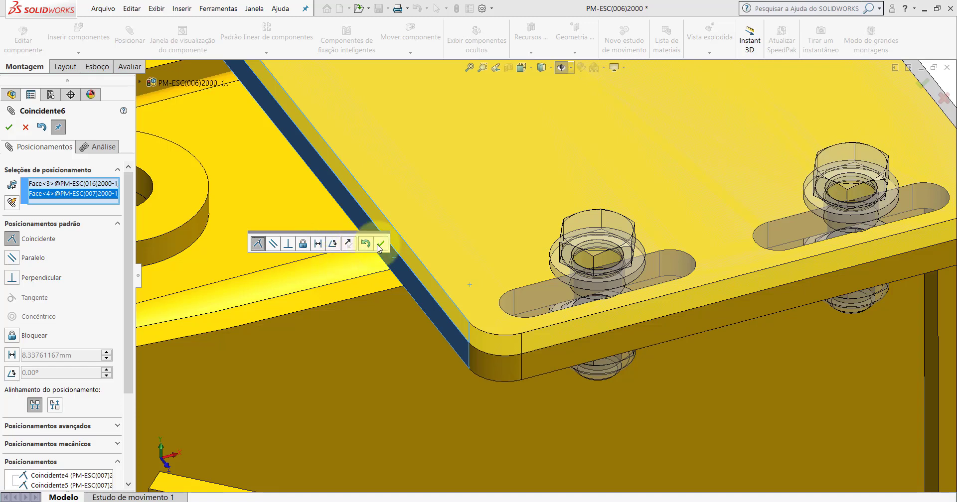
click(380, 244)
click(26, 127)
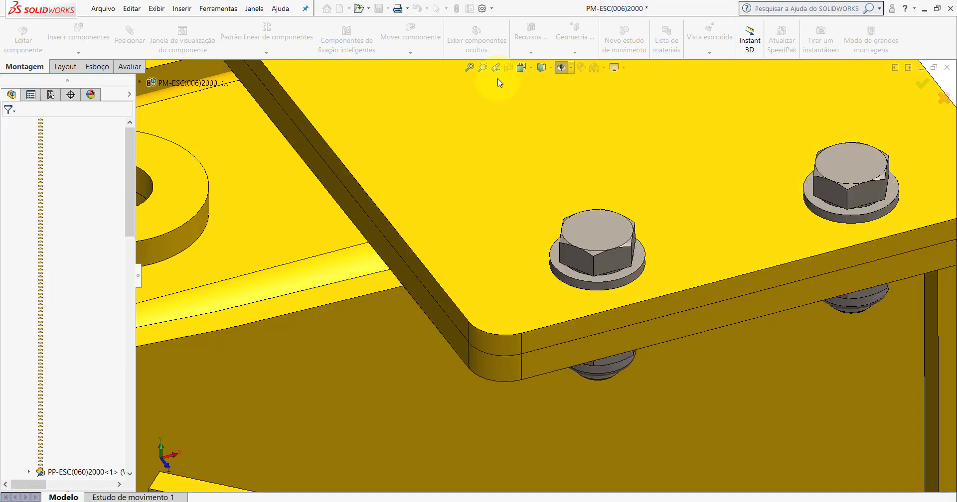
Return to isometric view and collapse the PM-ESC(006)2000 tree to top-level items
click(521, 69)
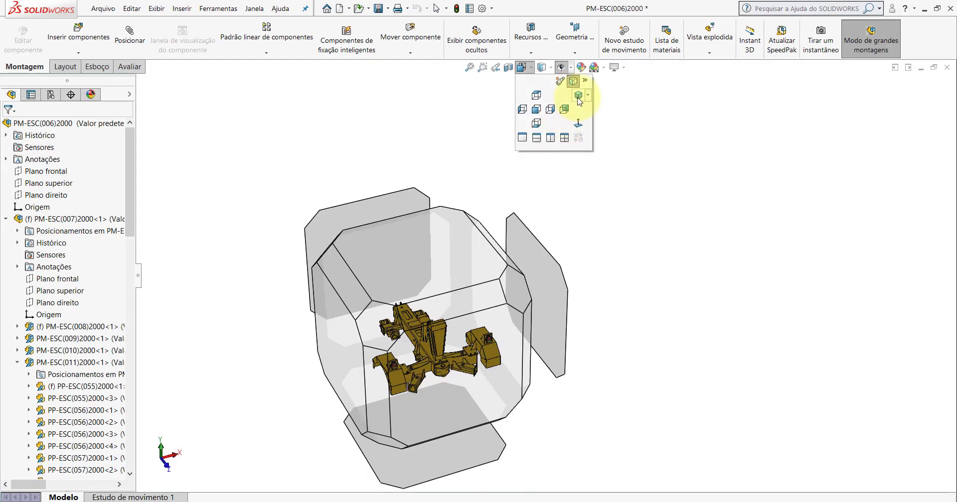
click(553, 116)
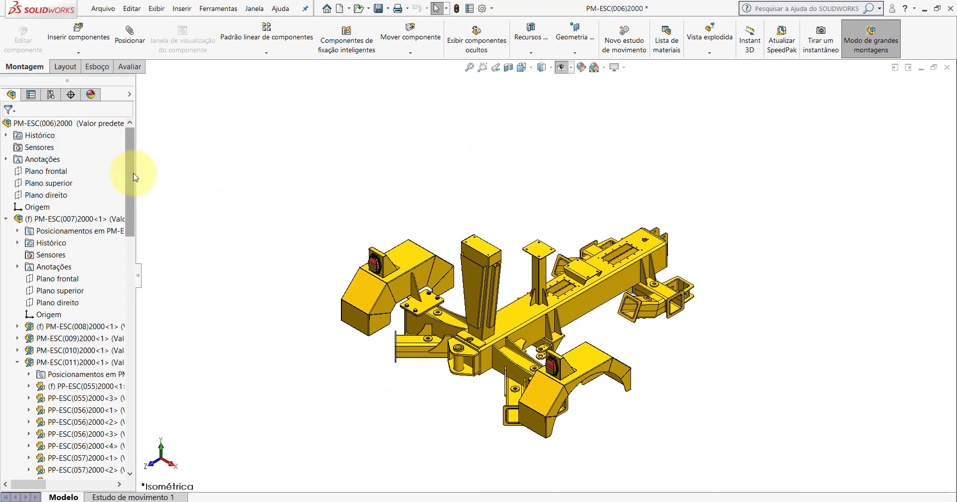
right_click(120, 123)
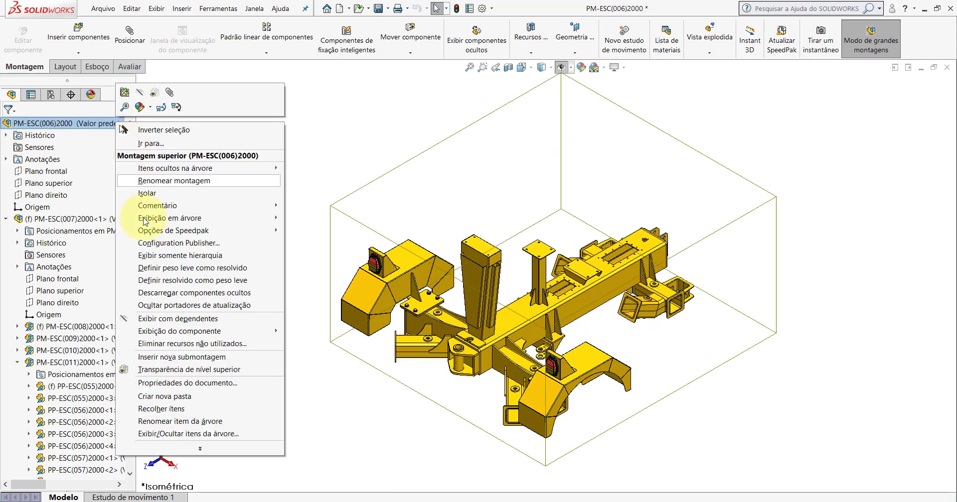
click(168, 412)
click(392, 148)
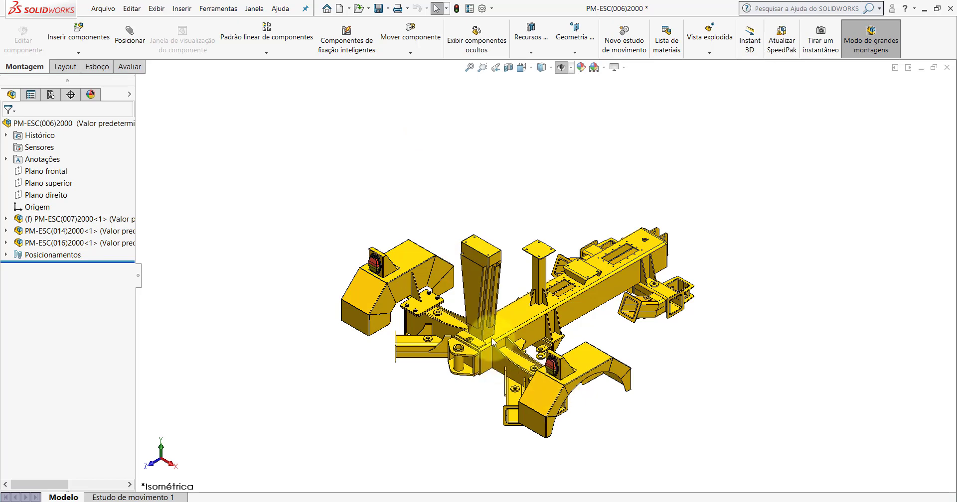
scroll(415, 319, down, 5)
scroll(415, 319, down, 3)
Open the fender subassembly PM-ESC(014)2000 in its own window
click(474, 246)
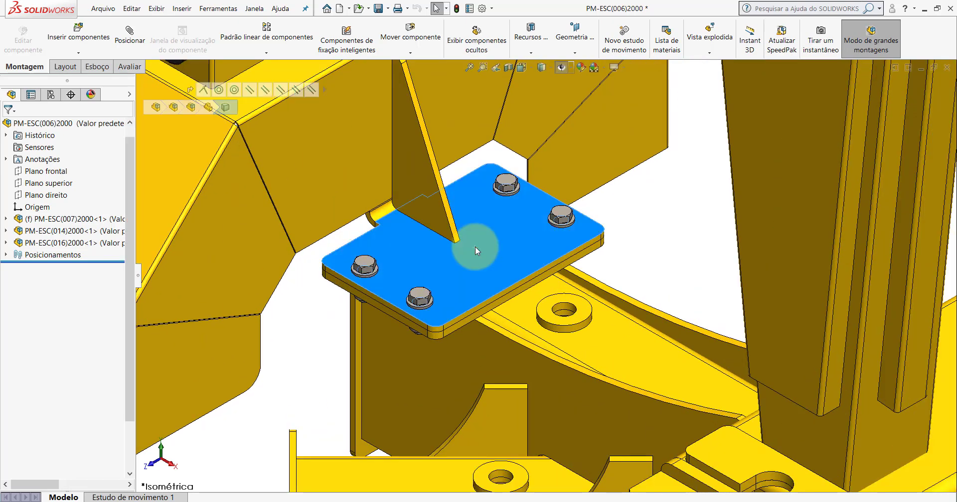
click(60, 219)
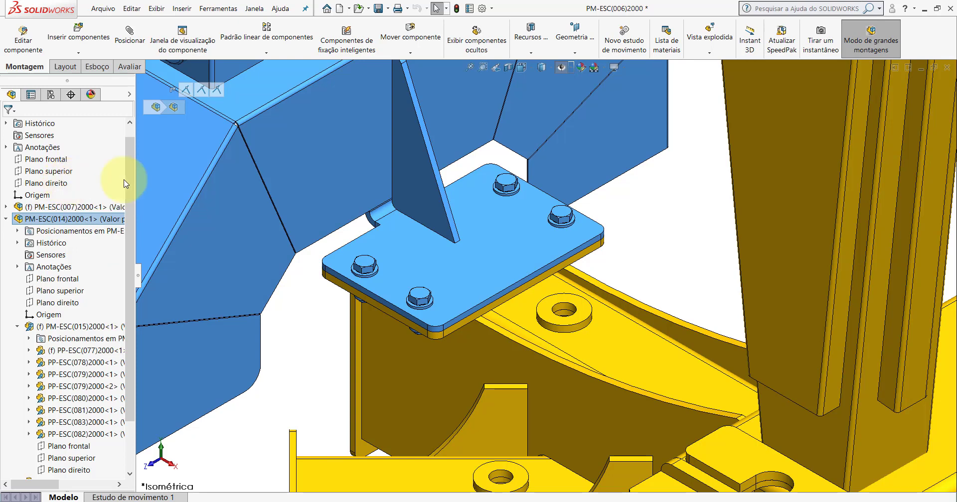
key(ctrl+shift+o)
scroll(606, 151, down, 3)
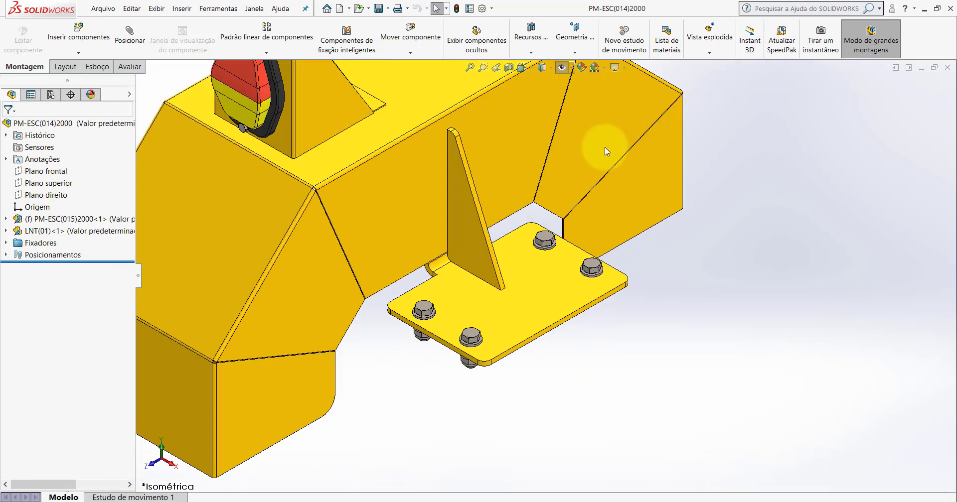
Set a plain white background, inspect the bolts from a low side view, then close the subassembly
click(603, 67)
click(618, 88)
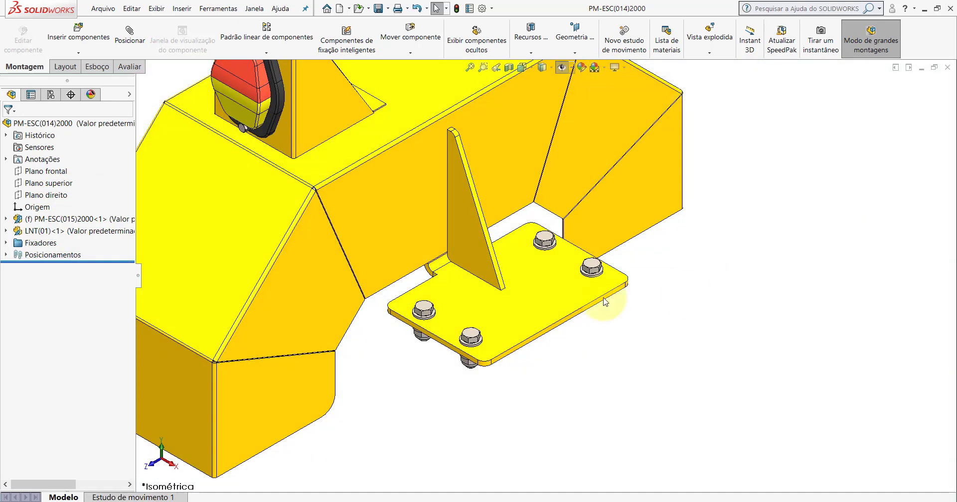
scroll(480, 351, down, 3)
scroll(483, 259, down, 3)
mouse_move(483, 259)
middle_down()
mouse_move(481, 124)
mouse_move(476, 195)
middle_up()
scroll(479, 252, up, 3)
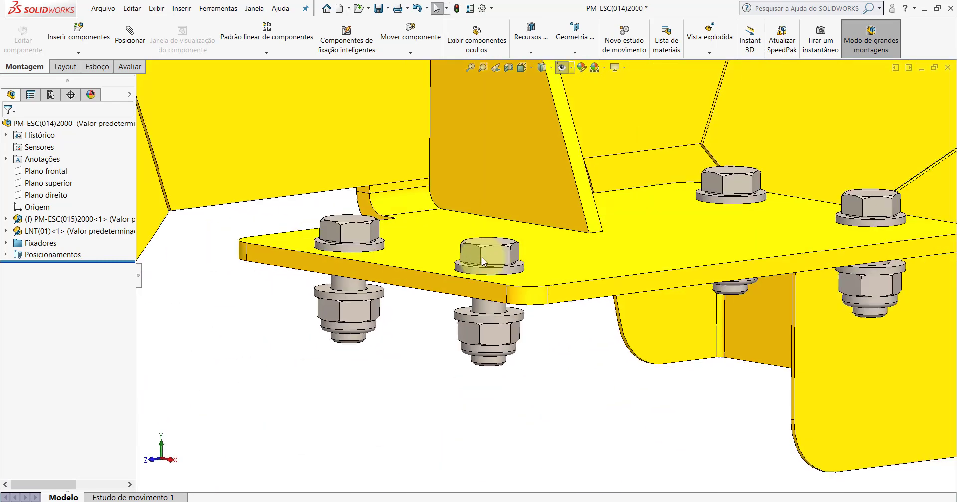
scroll(483, 261, up, 3)
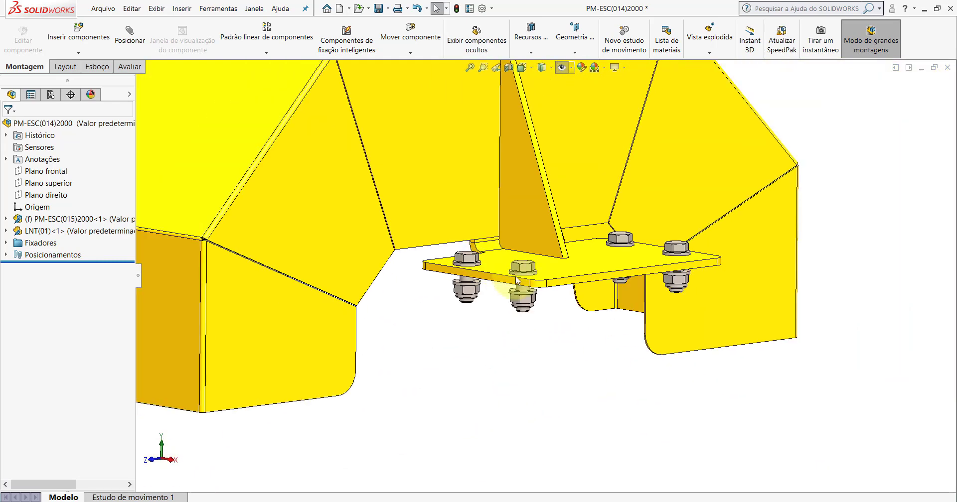
scroll(516, 280, up, 5)
scroll(508, 294, down, 5)
scroll(496, 313, down, 2)
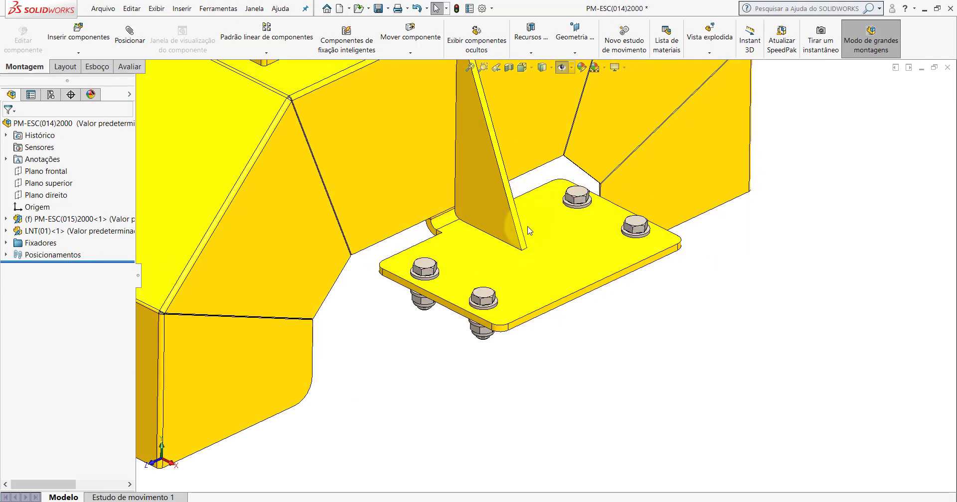
scroll(529, 231, up, 3)
scroll(523, 279, up, 2)
scroll(518, 317, down, 2)
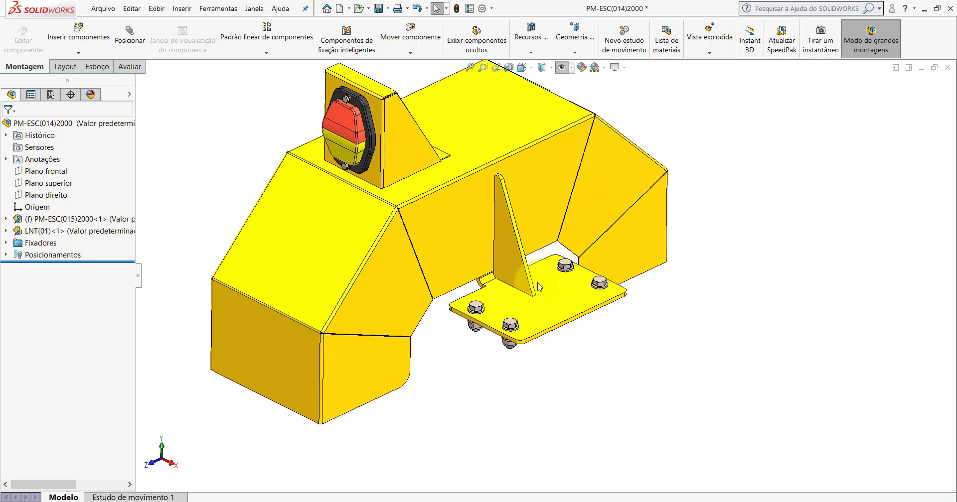
scroll(548, 261, up, 2)
scroll(568, 294, down, 2)
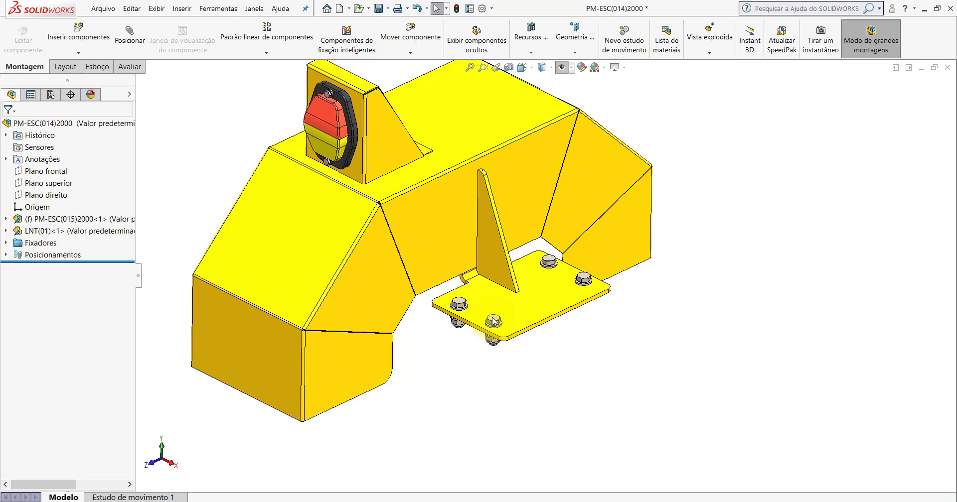
click(946, 69)
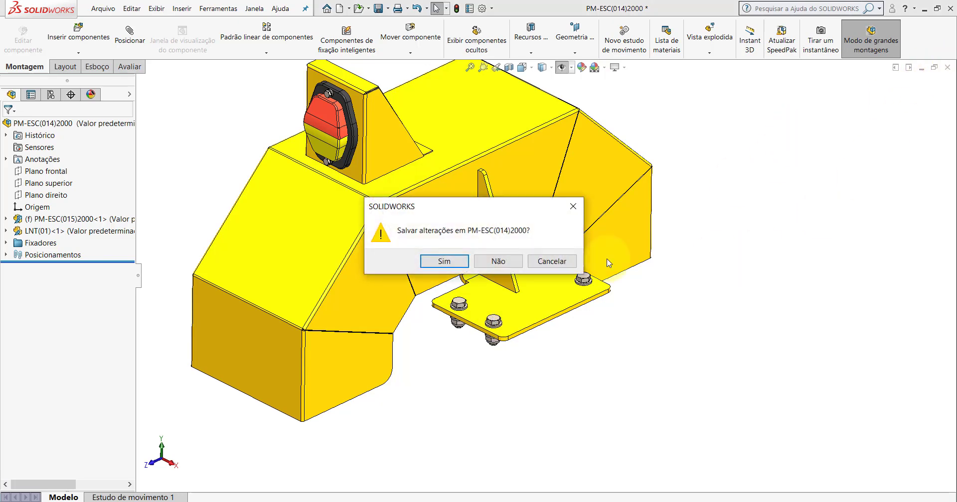
Discard changes to PM-ESC(014)2000 and collapse the PM-ESC(006)2000 component tree
click(487, 266)
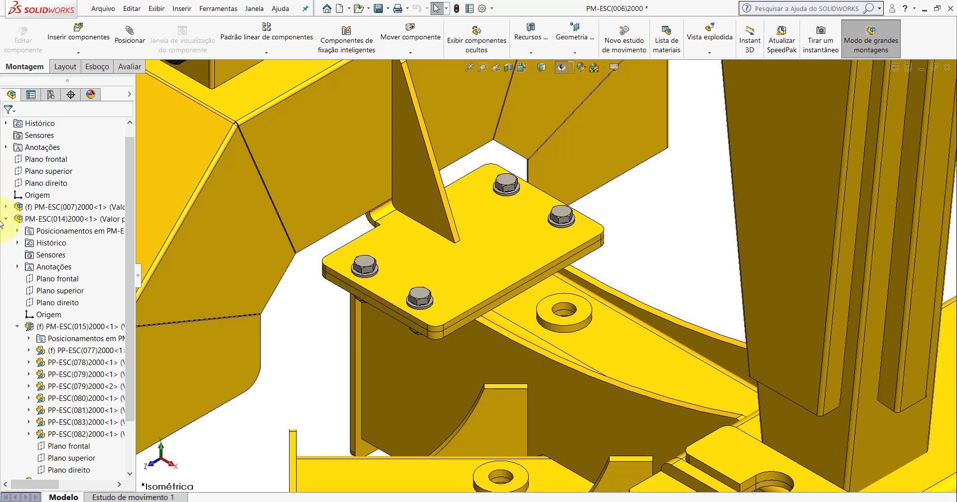
scroll(129, 182, up, 1)
click(115, 124)
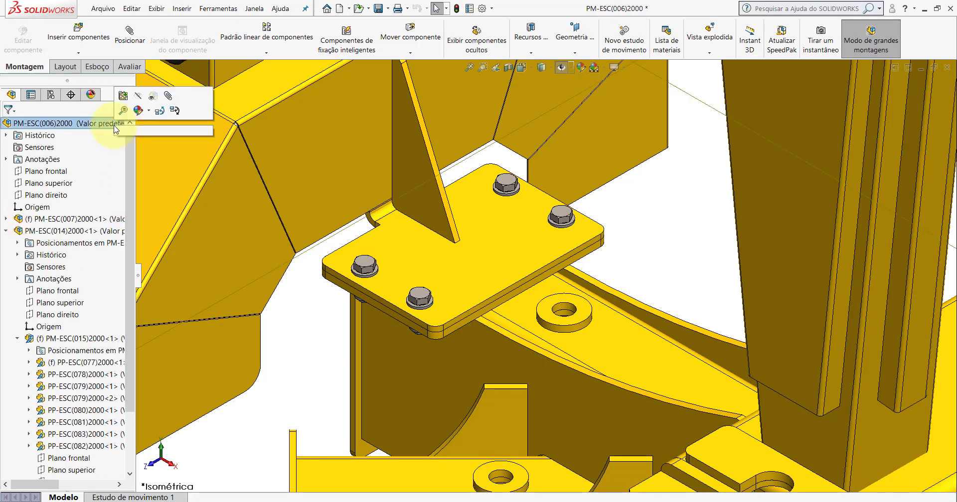
right_click(115, 129)
click(184, 411)
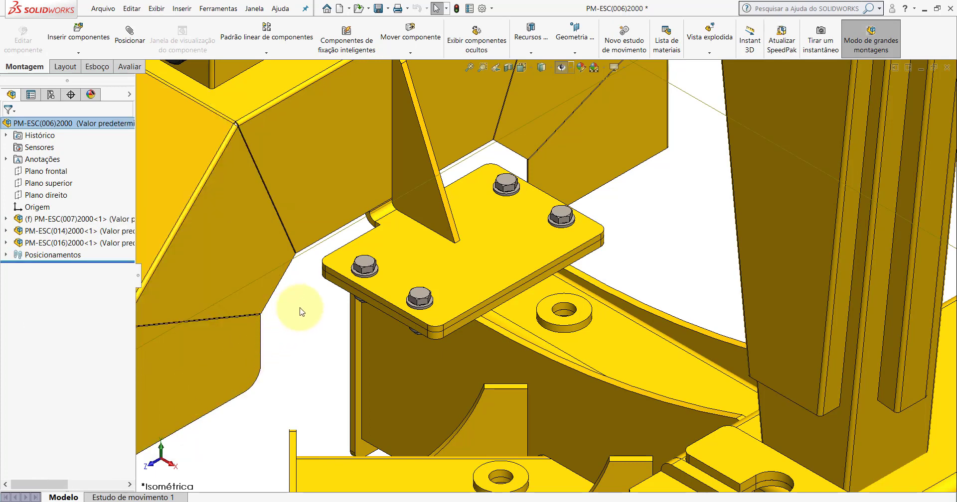
Zoom out and switch to the other open assembly PM-ESC(006)2000_
scroll(560, 224, up, 3)
scroll(566, 252, up, 4)
scroll(566, 259, up, 3)
scroll(612, 334, down, 2)
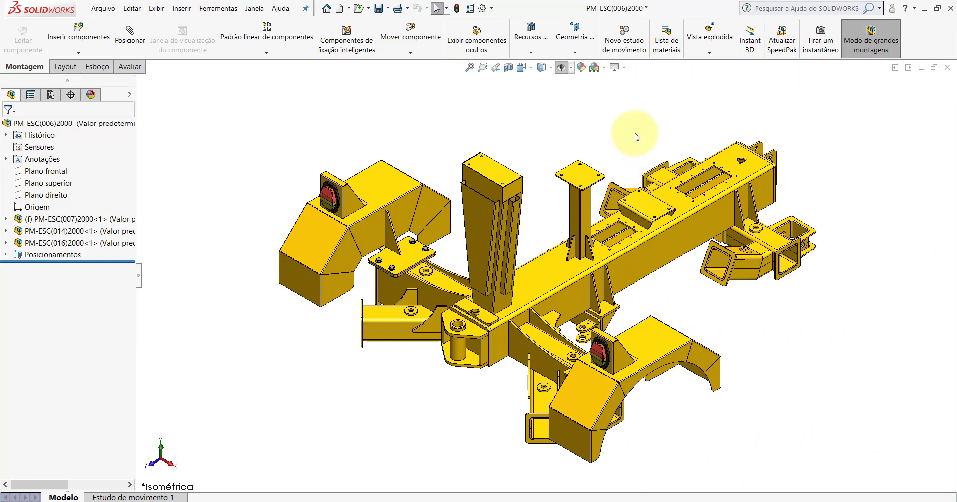
click(478, 468)
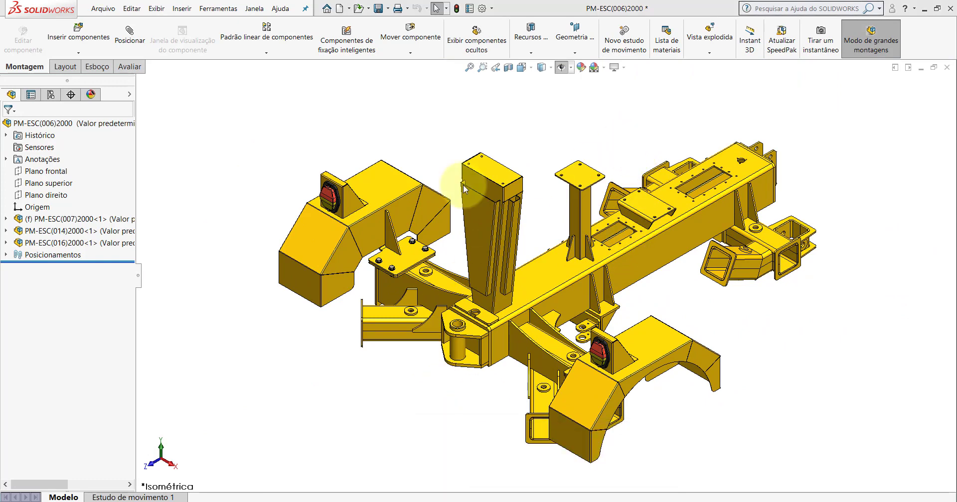
Collapse the reference tree and highlight PM-ESC(007), PM-ESC(014), PM-ESC(016) and PM-ESC(018) in turn
scroll(100, 179, up, 3)
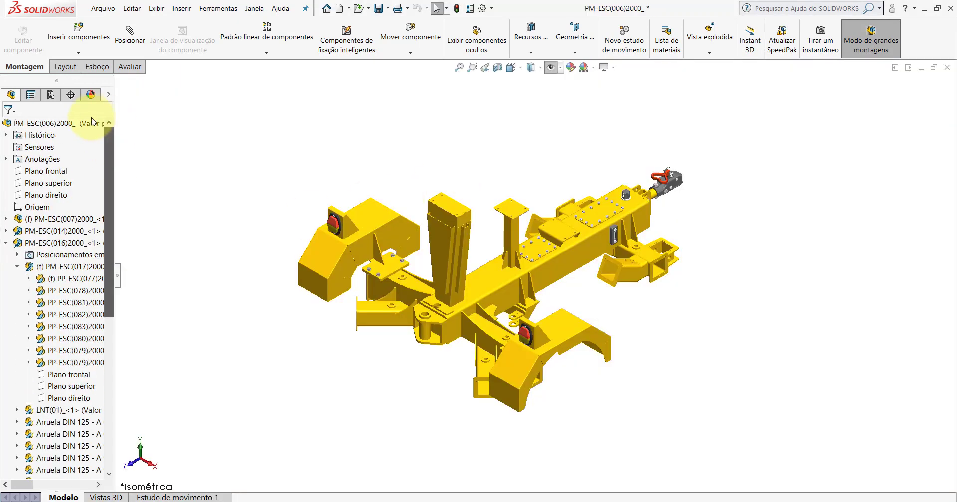
right_click(90, 123)
click(148, 406)
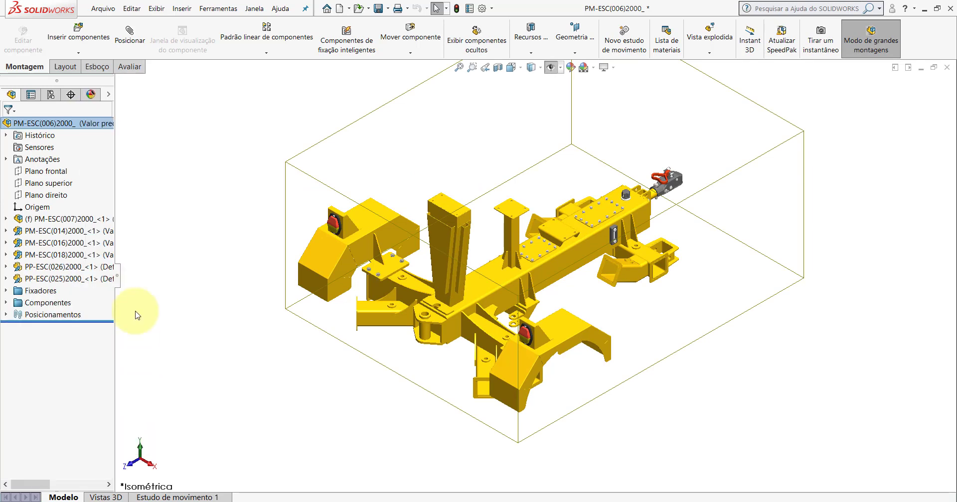
click(76, 222)
click(76, 232)
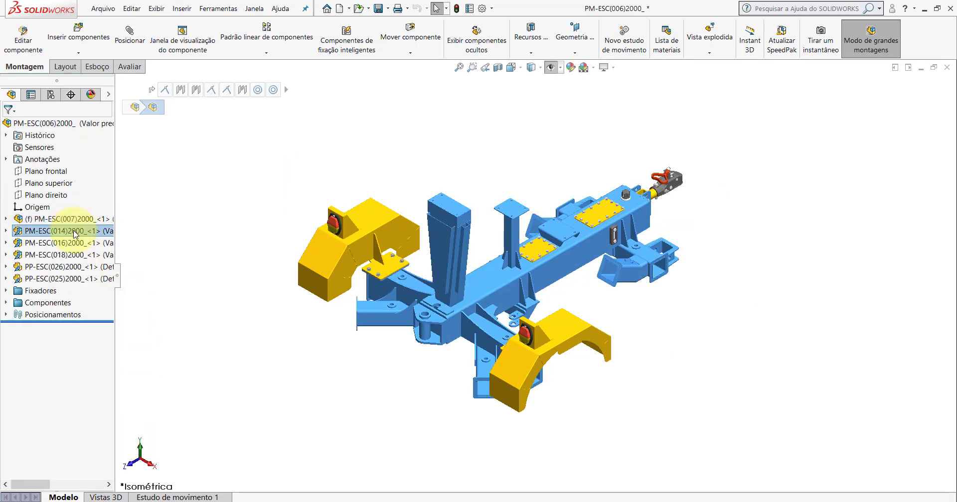
click(70, 244)
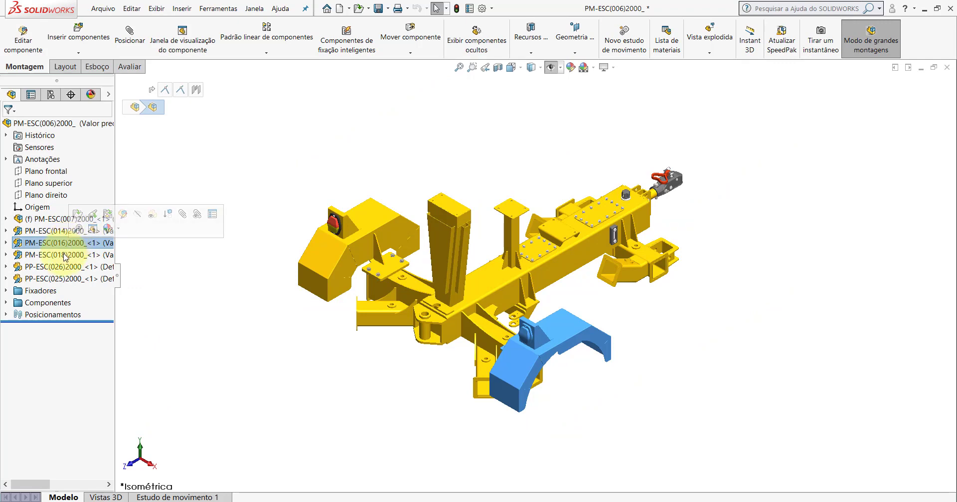
click(65, 256)
View the PM-ESC(018) hitch plate side-on, then return to the working PM-ESC(006)2000
scroll(668, 203, down, 3)
scroll(518, 223, down, 3)
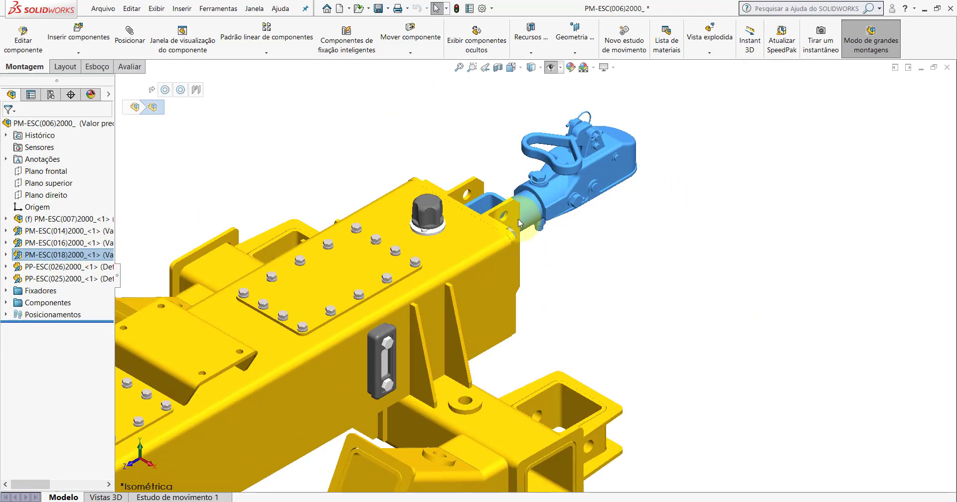
mouse_move(518, 222)
middle_down()
mouse_move(497, 149)
mouse_move(410, 166)
mouse_move(418, 207)
mouse_move(488, 230)
mouse_move(453, 257)
mouse_move(518, 230)
mouse_move(490, 218)
middle_up()
scroll(527, 232, down, 2)
scroll(509, 235, down, 2)
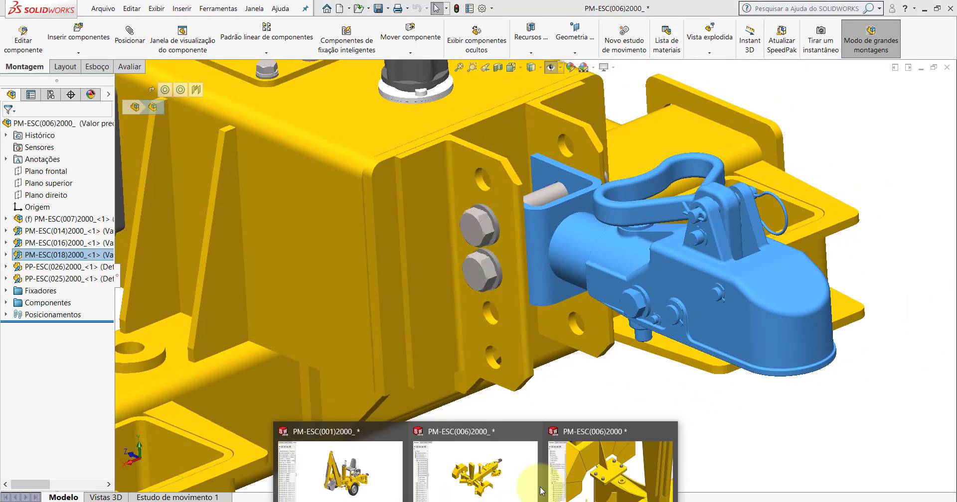
click(573, 465)
scroll(663, 239, up, 3)
Insert the assembly file PM-ESC(018)2000 and place the hitch beyond the frame end
scroll(667, 235, down, 2)
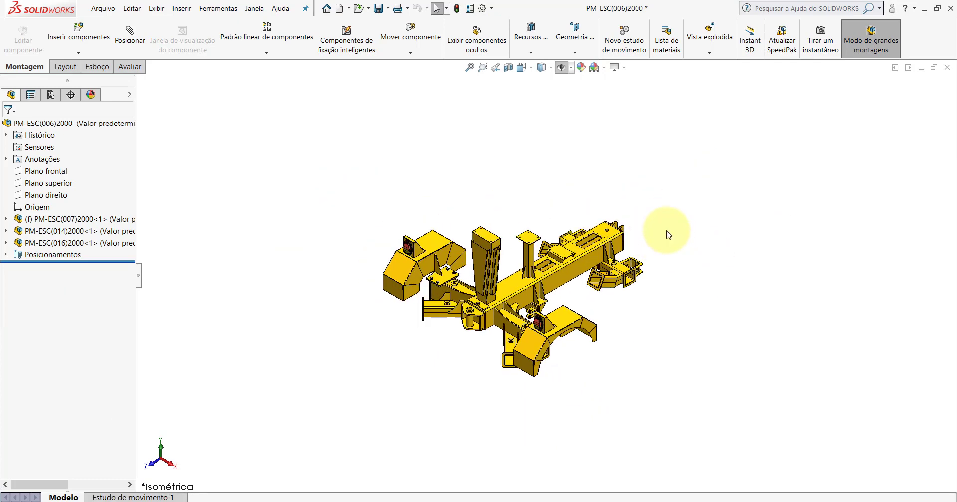
scroll(666, 235, down, 4)
click(90, 43)
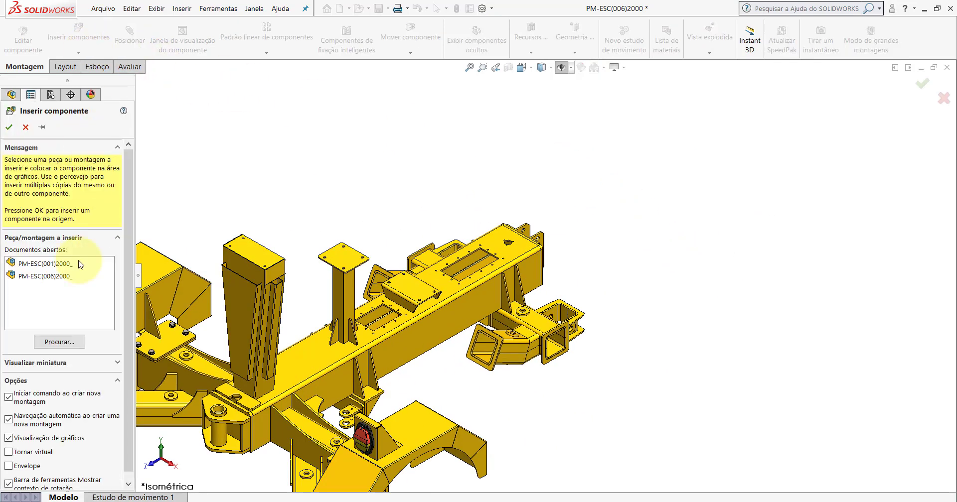
click(57, 344)
click(609, 427)
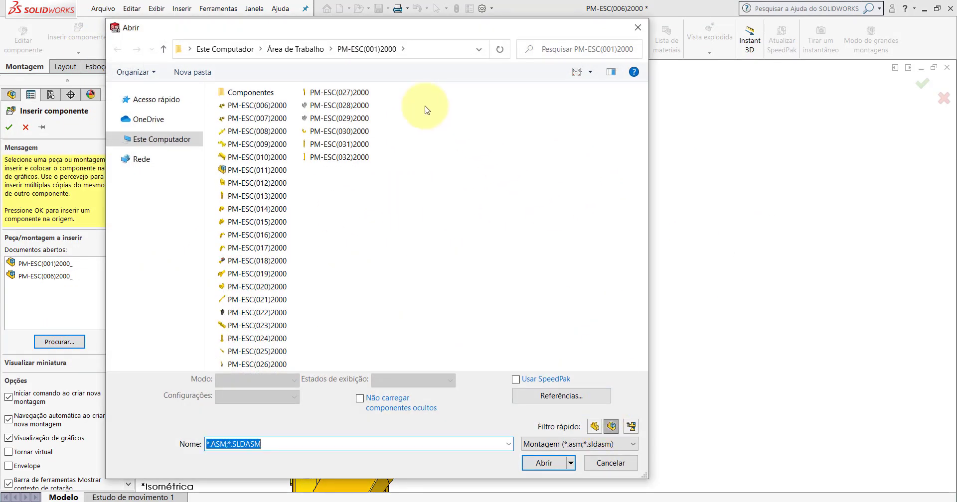
double_click(264, 260)
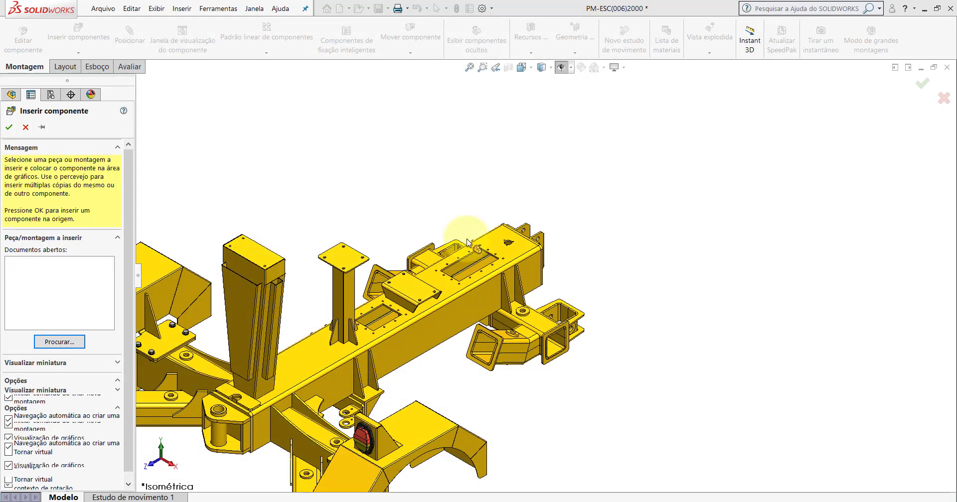
scroll(506, 227, down, 3)
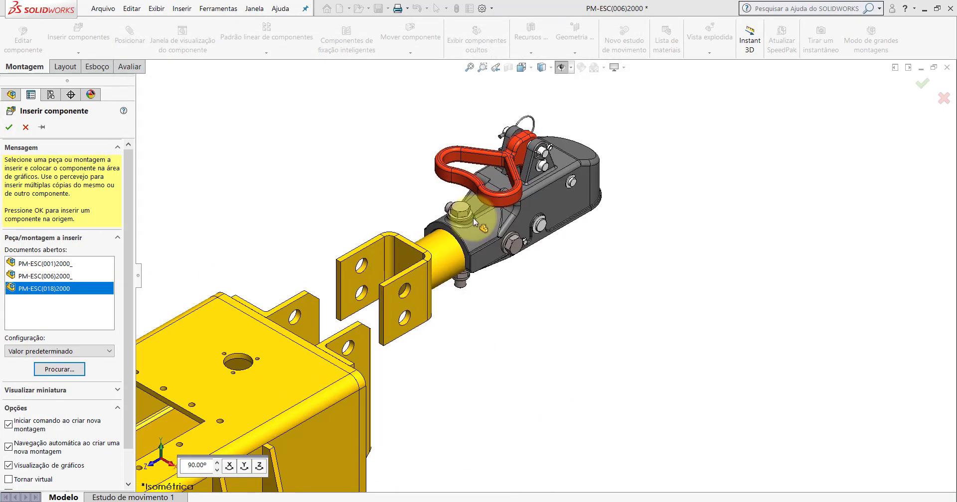
click(483, 117)
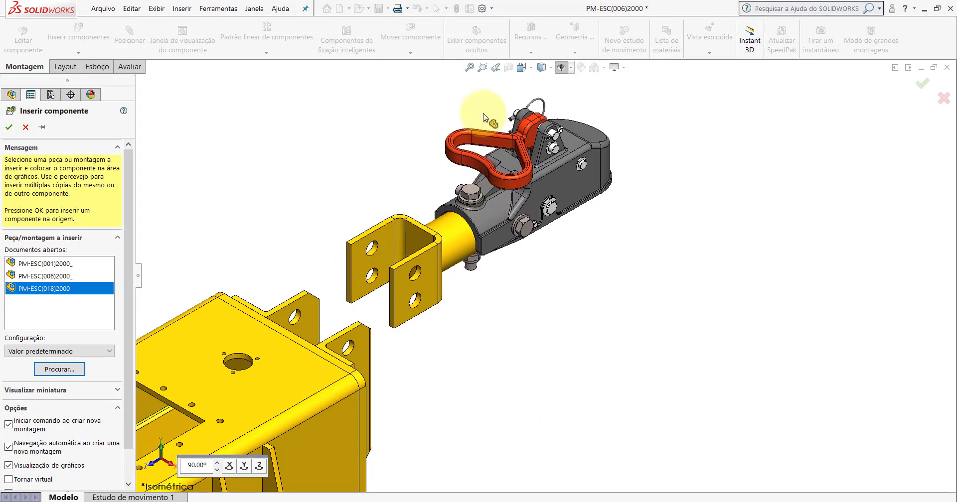
Toggle reference planes, use shaded display without edges, and orbit toward the hitch end
click(560, 67)
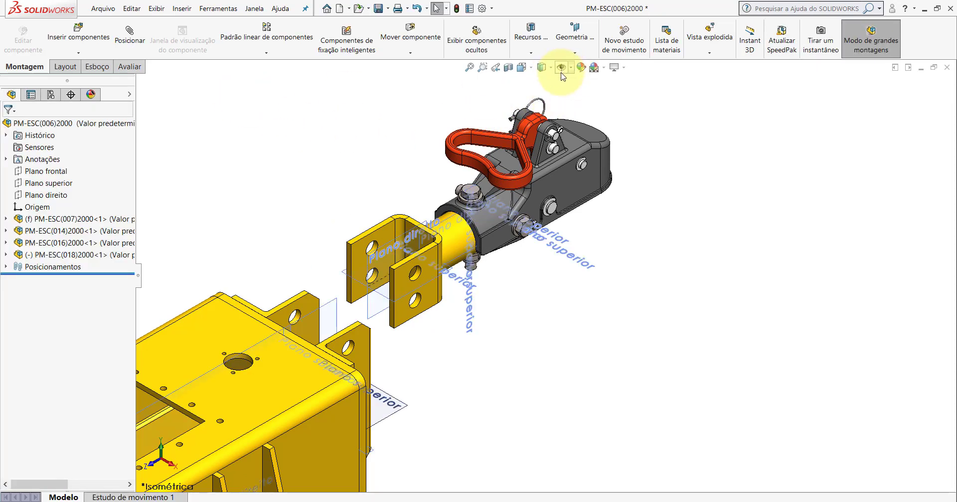
click(561, 69)
scroll(625, 164, up, 3)
scroll(456, 297, down, 2)
scroll(456, 296, down, 2)
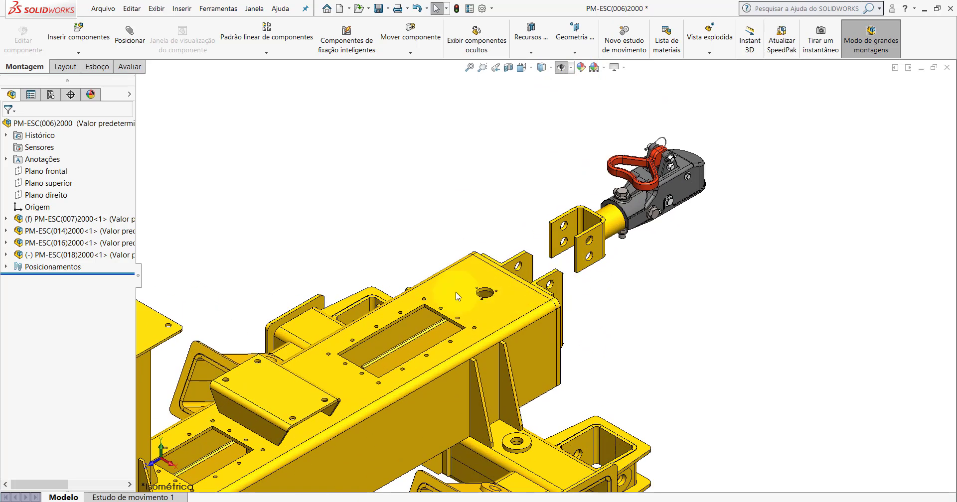
ctrl+middle_drag(653, 235, 605, 262)
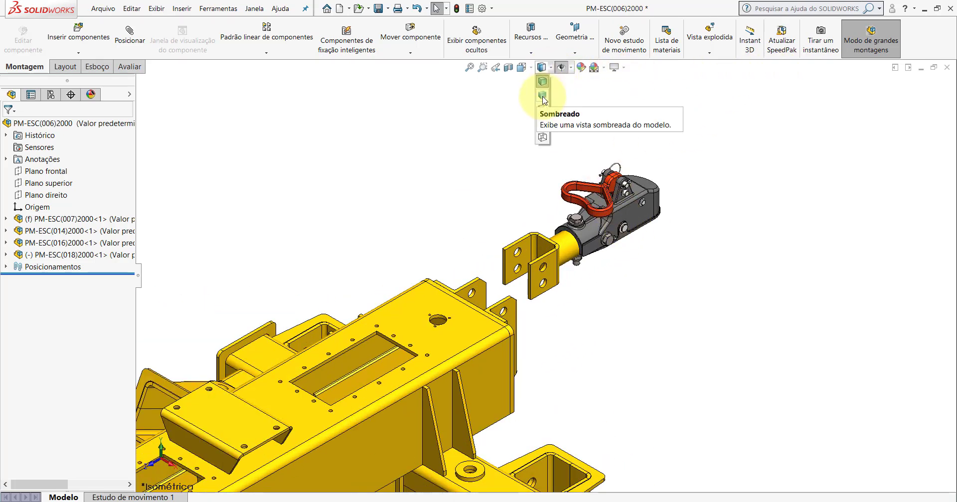
click(542, 96)
scroll(473, 307, up, 2)
scroll(472, 307, up, 2)
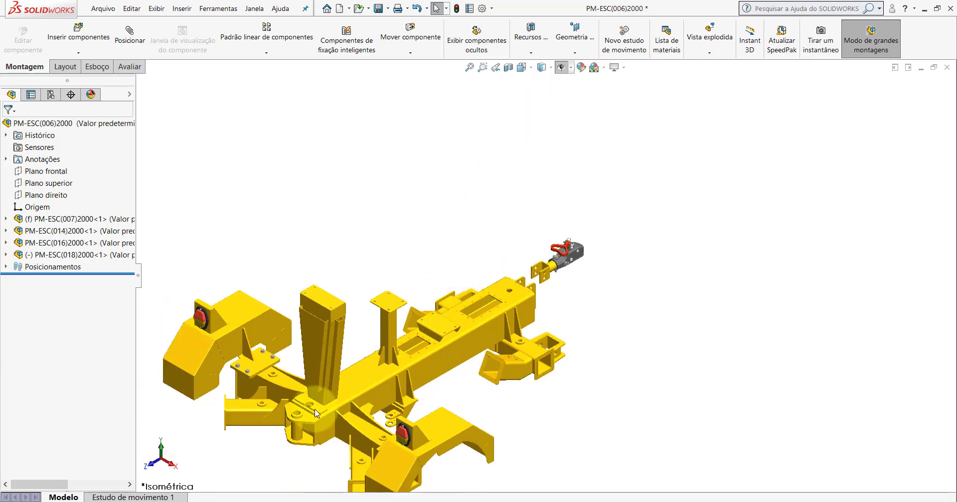
scroll(545, 289, down, 2)
scroll(516, 285, down, 2)
mouse_move(516, 285)
middle_down()
mouse_move(398, 232)
mouse_move(352, 242)
mouse_move(463, 241)
mouse_move(534, 288)
mouse_move(522, 240)
mouse_move(488, 271)
mouse_move(468, 235)
middle_up()
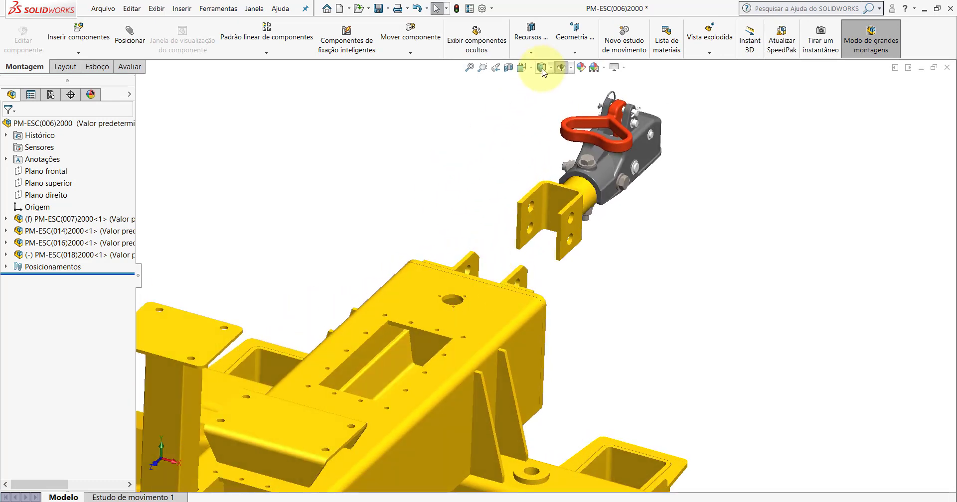
click(565, 70)
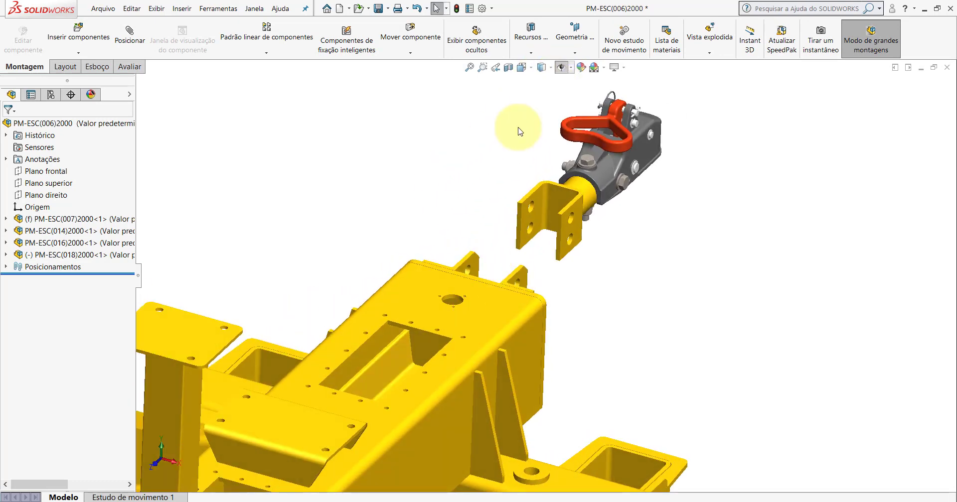
Begin a mate on the hitch's Plano superior, then cancel it
click(129, 36)
scroll(547, 202, down, 5)
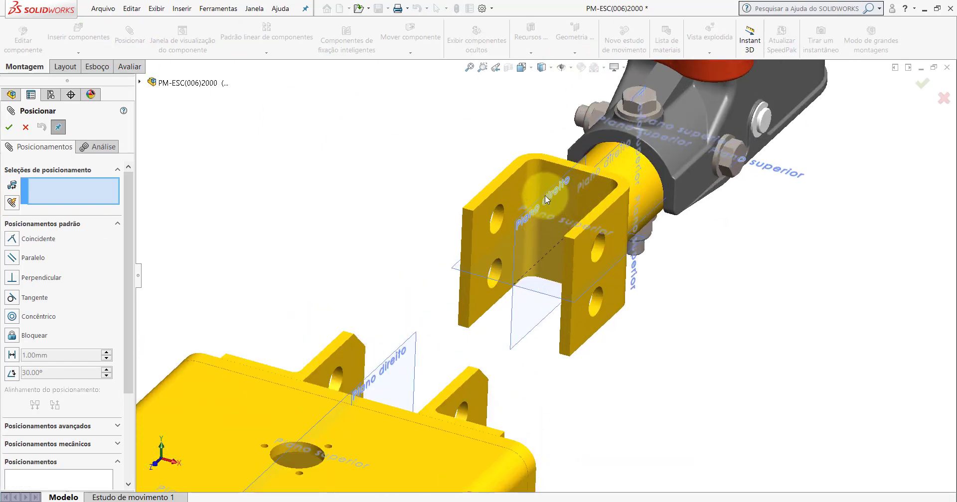
click(545, 195)
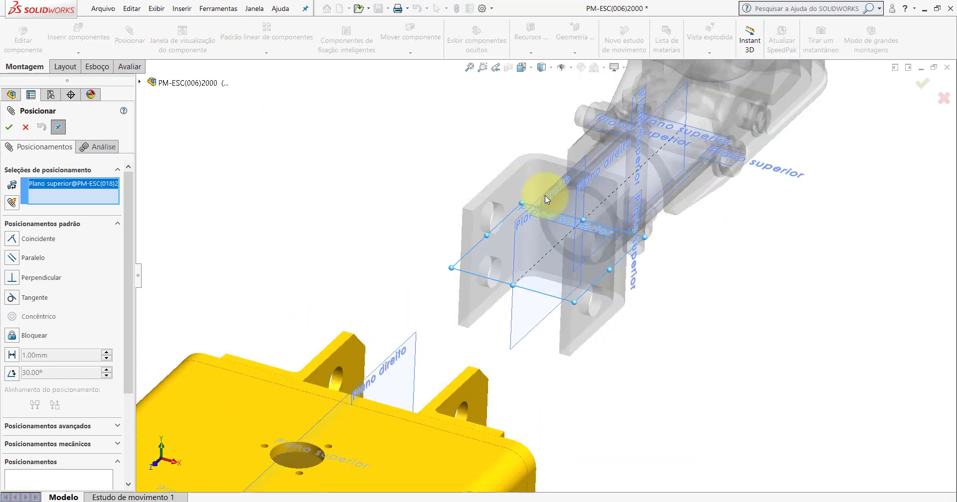
click(25, 128)
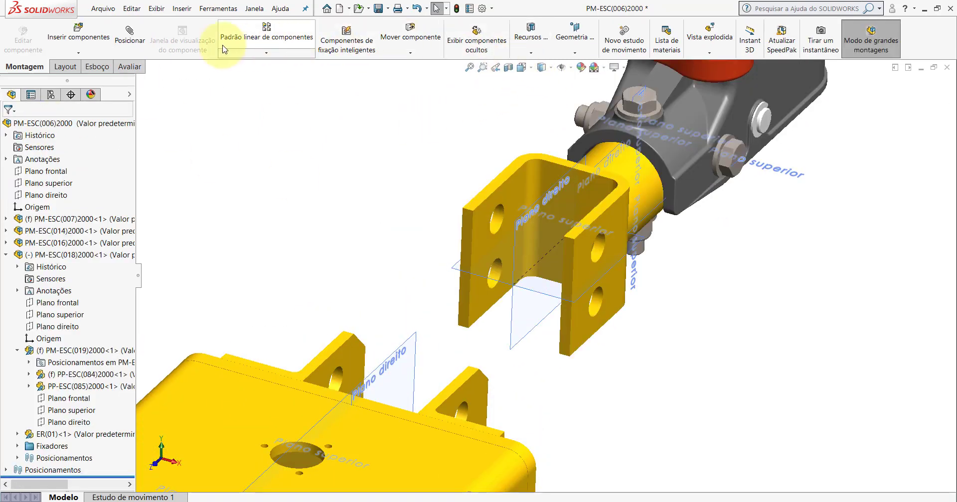
Mate the hitch's Plano direito coincident with PM-ESC(007)'s right plane (Coincidente7)
click(129, 36)
scroll(568, 187, down, 3)
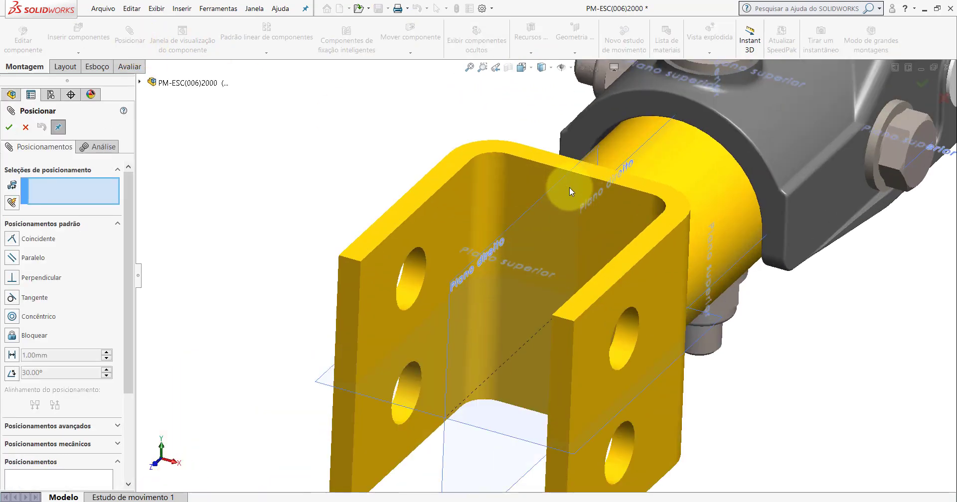
scroll(569, 187, down, 2)
click(574, 169)
scroll(554, 265, down, 3)
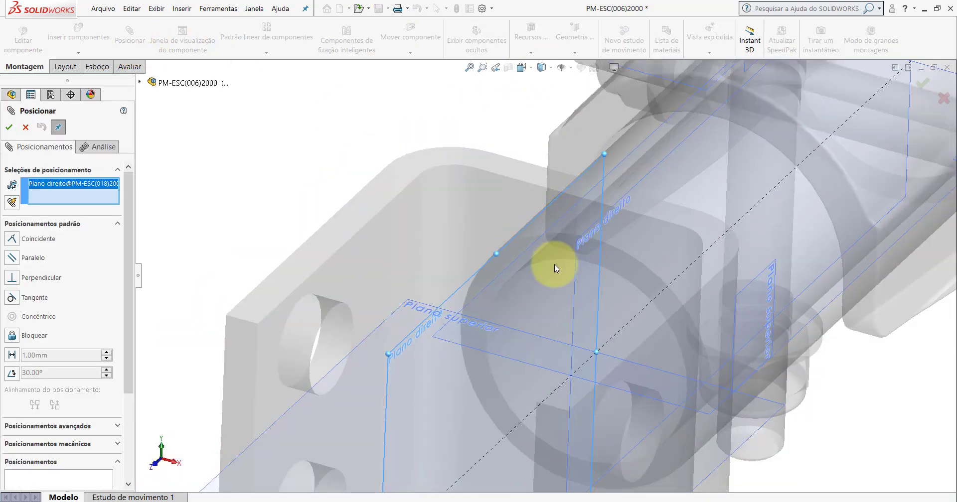
scroll(554, 264, up, 3)
scroll(550, 274, up, 2)
scroll(455, 453, up, 3)
scroll(524, 318, down, 2)
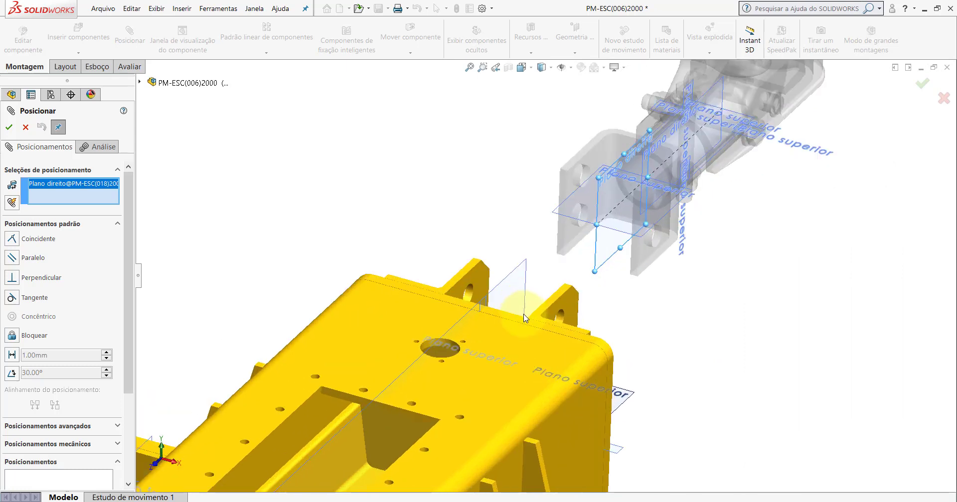
scroll(524, 318, down, 2)
scroll(523, 278, down, 2)
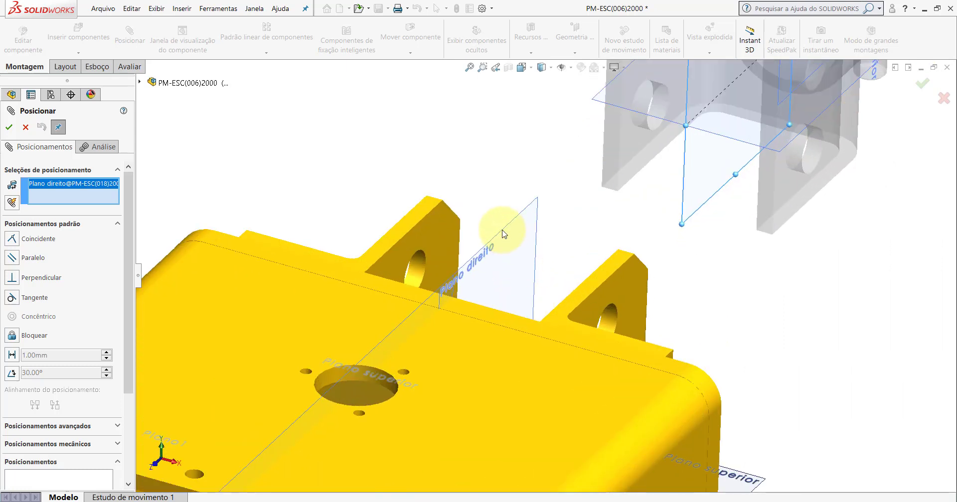
click(404, 319)
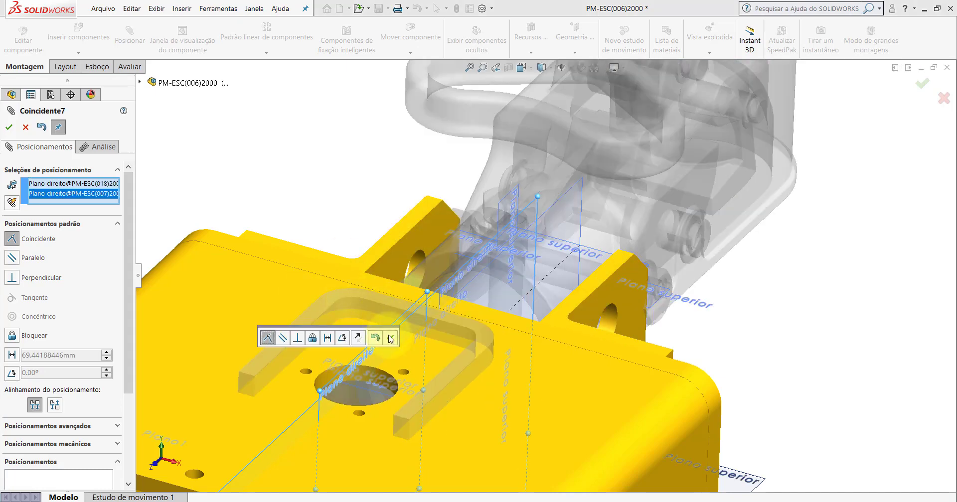
click(391, 342)
Hide the reference planes and make one hitch bolt hole concentric with the frame bracket hole
click(560, 68)
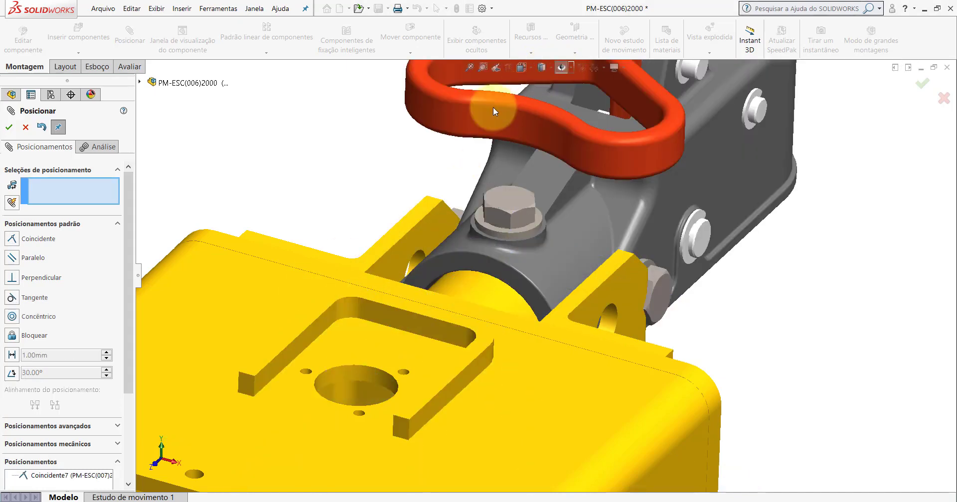
mouse_move(539, 276)
middle_down()
mouse_move(719, 93)
mouse_move(784, 214)
mouse_move(566, 327)
mouse_move(582, 263)
mouse_move(465, 242)
mouse_move(542, 283)
middle_up()
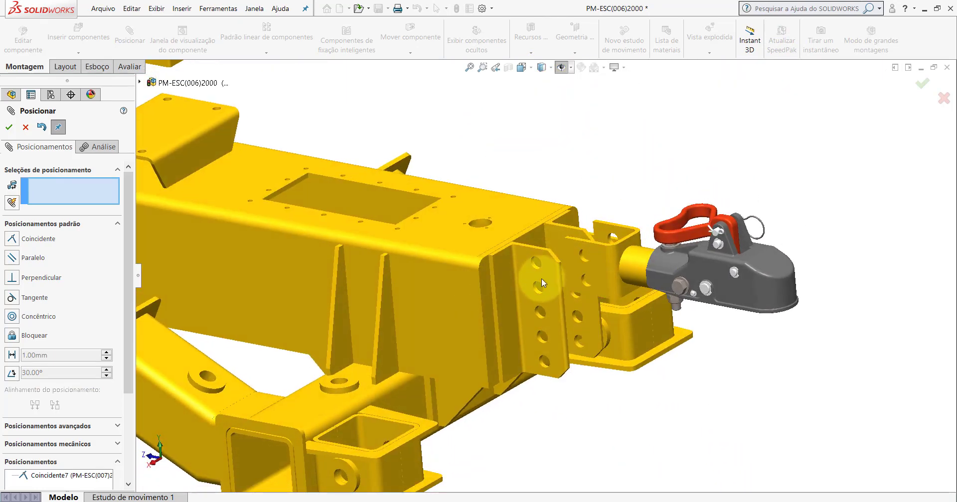
scroll(573, 269, down, 3)
scroll(546, 282, down, 3)
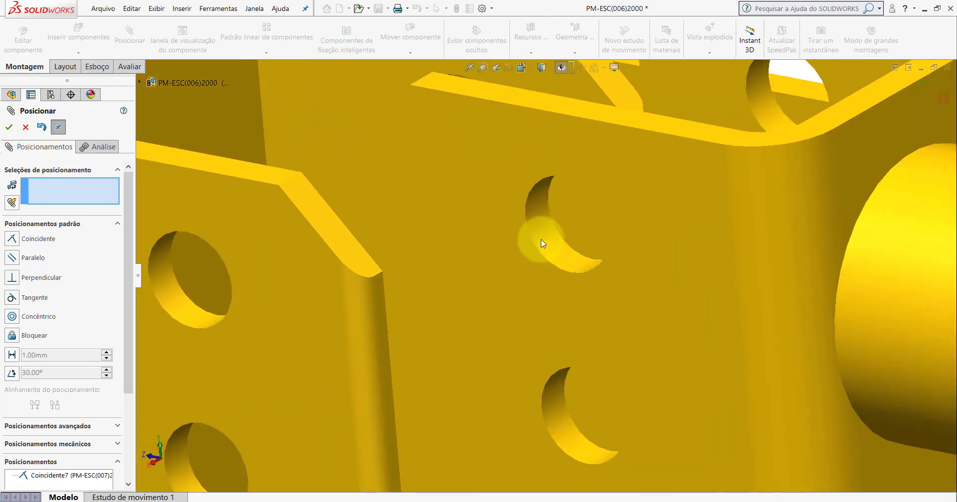
click(539, 245)
scroll(442, 282, up, 3)
scroll(384, 280, down, 4)
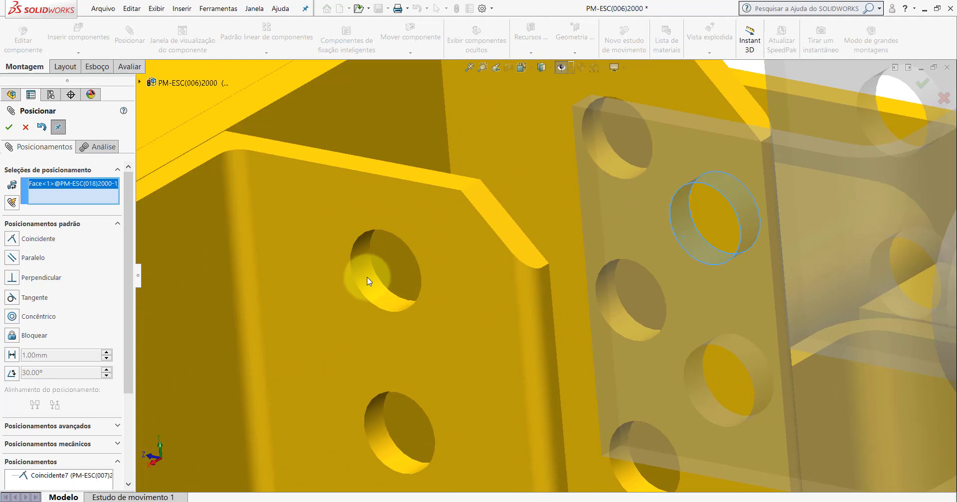
click(367, 277)
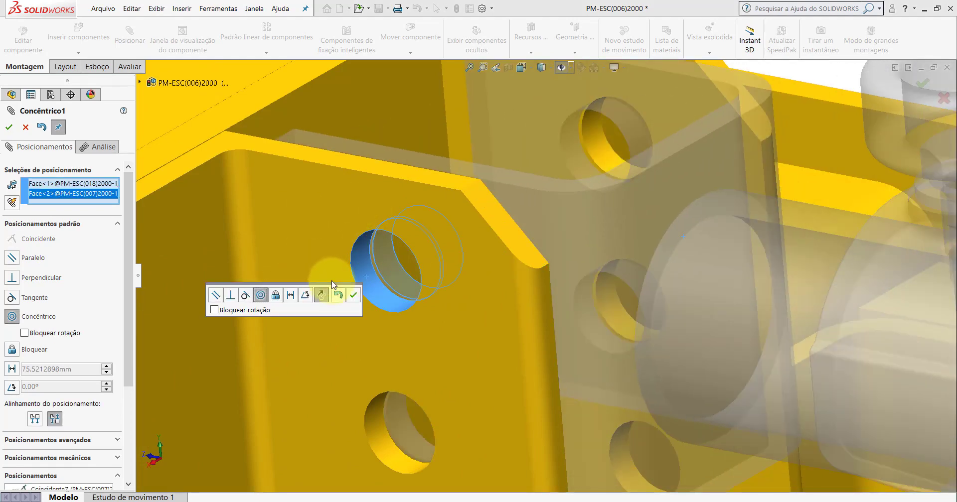
click(354, 297)
Make a second hitch hole concentric with its frame bracket hole and finish mating
scroll(411, 340, up, 3)
scroll(429, 351, up, 4)
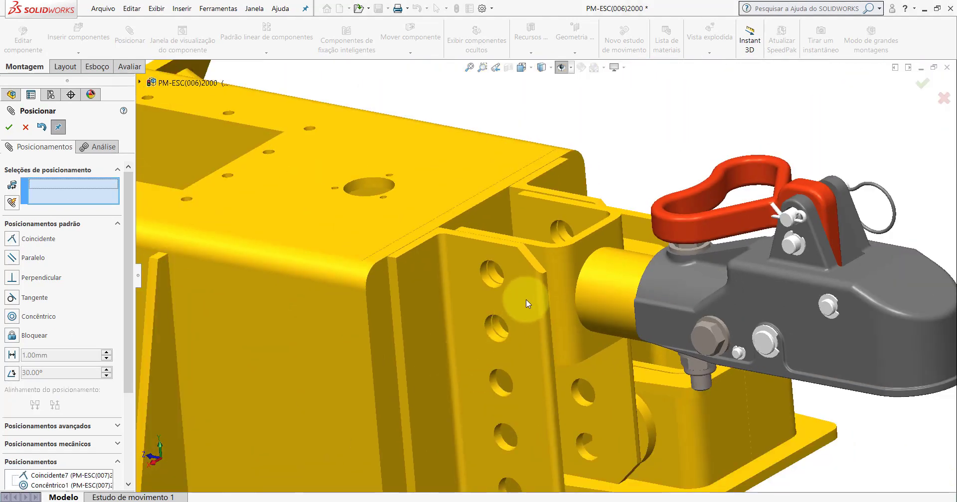
scroll(528, 319, down, 3)
scroll(453, 279, down, 3)
click(452, 278)
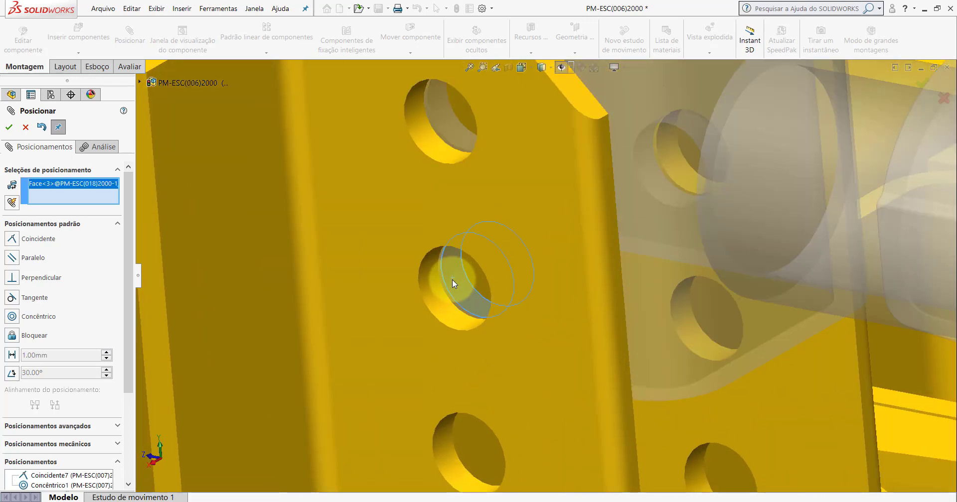
click(436, 301)
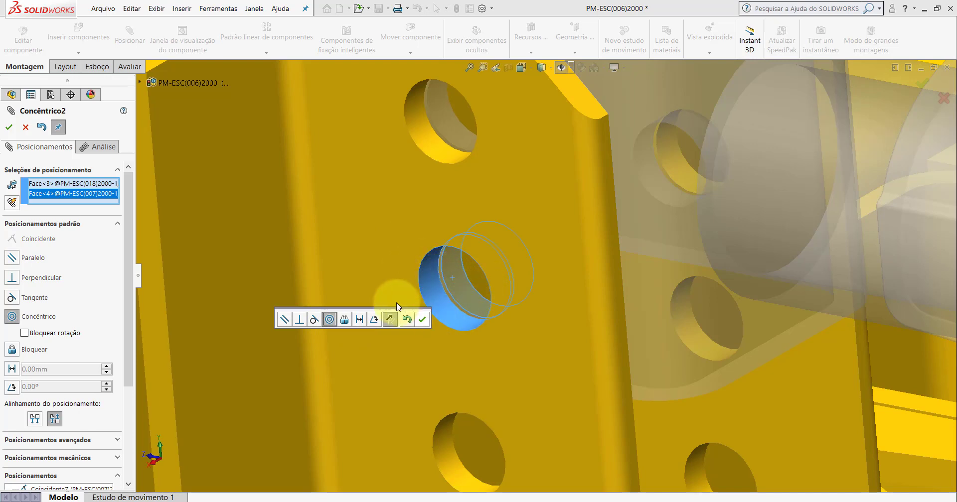
click(422, 319)
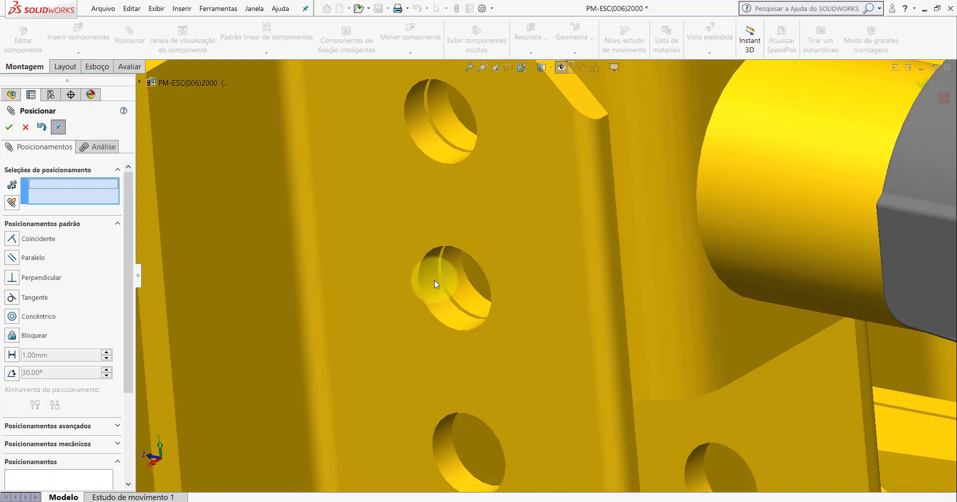
key(Return)
middle_drag(491, 261, 486, 254)
scroll(484, 289, up, 5)
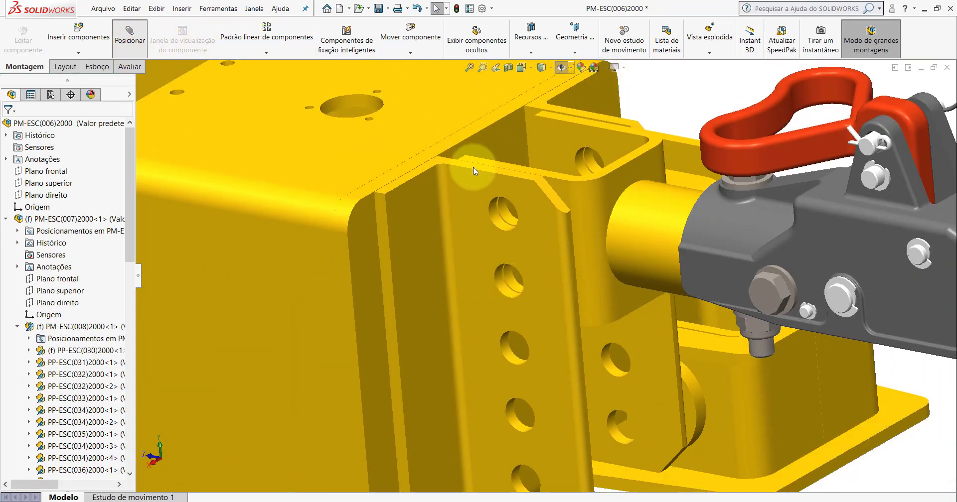
Make a flat hitch plate face parallel to the matching frame face, creating Paralelo1
scroll(483, 192, down, 3)
scroll(481, 208, down, 2)
scroll(444, 106, down, 3)
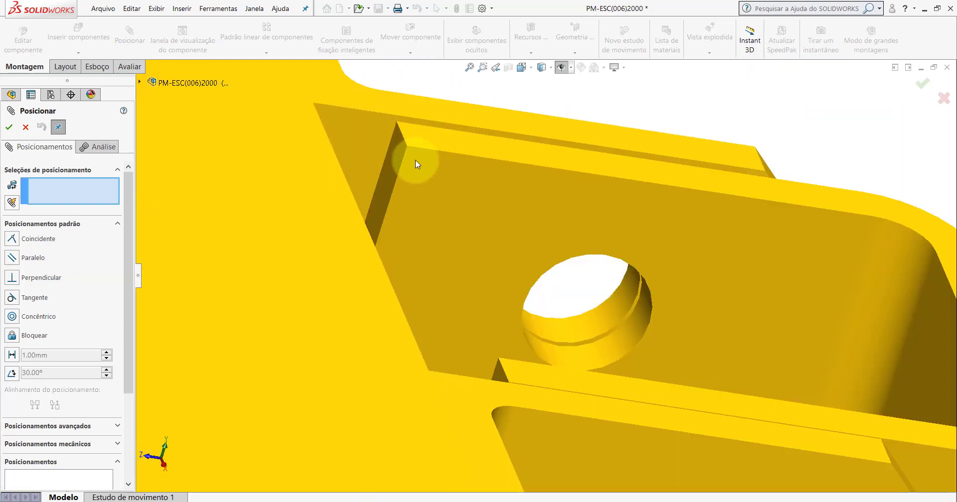
click(394, 156)
mouse_move(394, 156)
middle_down()
mouse_move(451, 265)
mouse_move(441, 264)
middle_up()
click(440, 264)
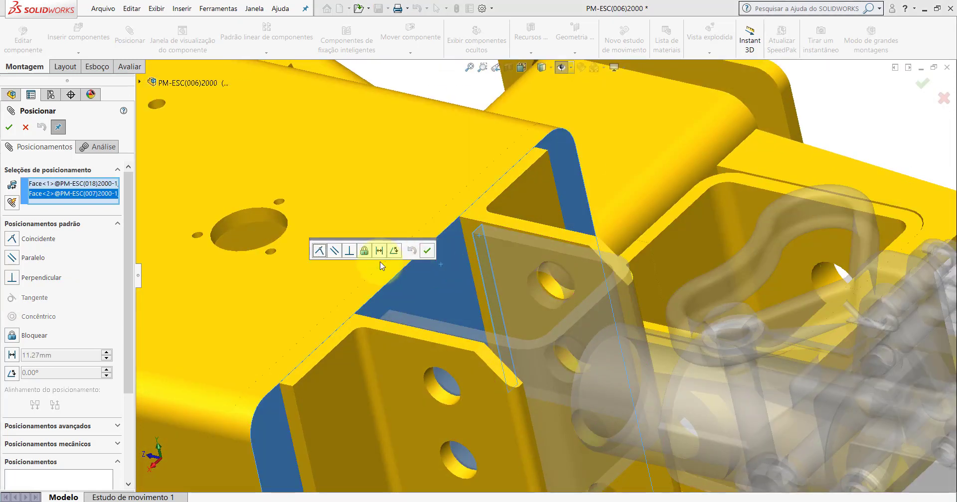
click(335, 251)
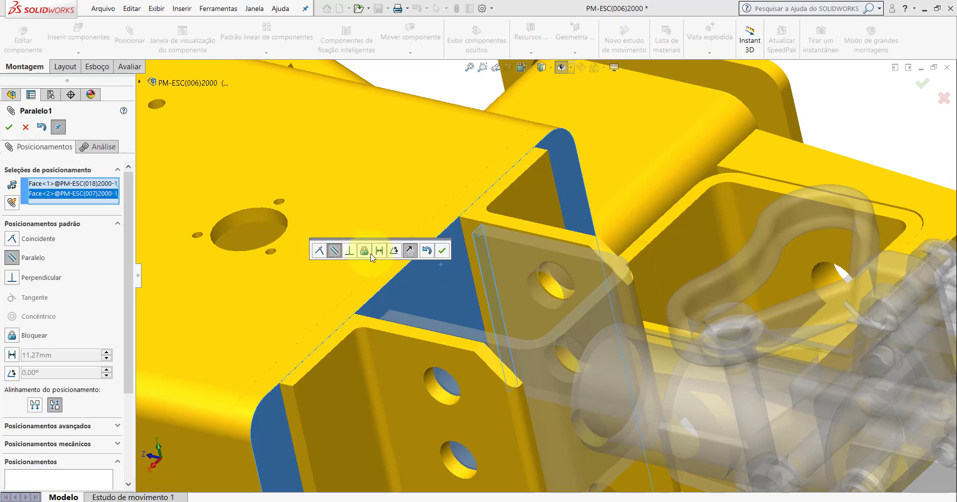
click(442, 251)
key(Return)
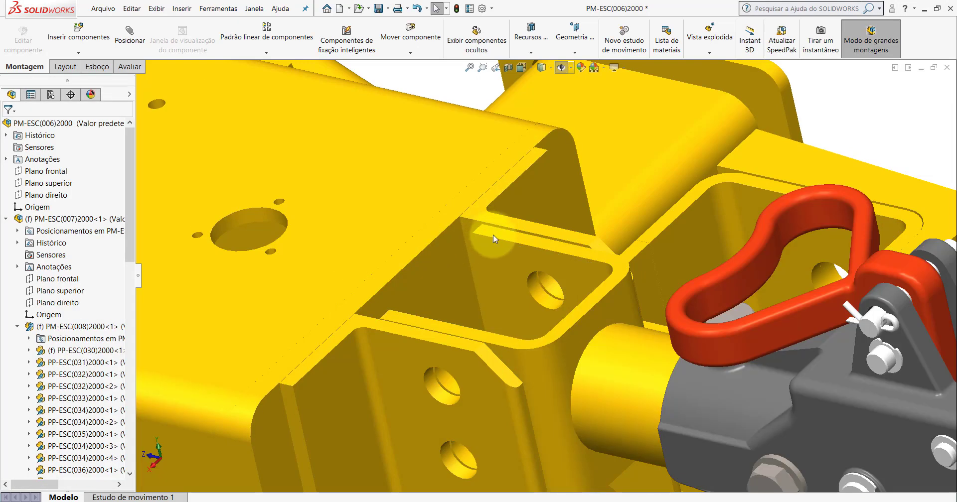
scroll(524, 240, up, 5)
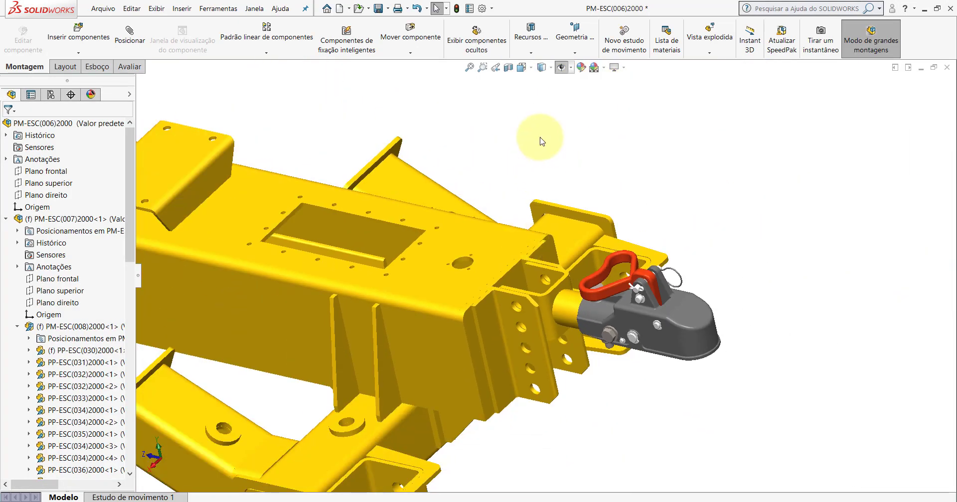
Switch to isometric view and collapse all items in the component tree
click(521, 68)
click(560, 117)
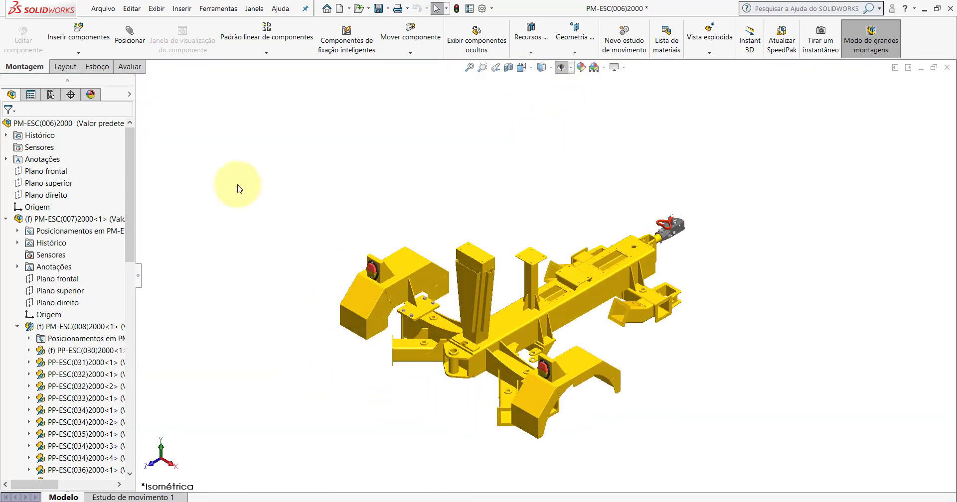
right_click(108, 131)
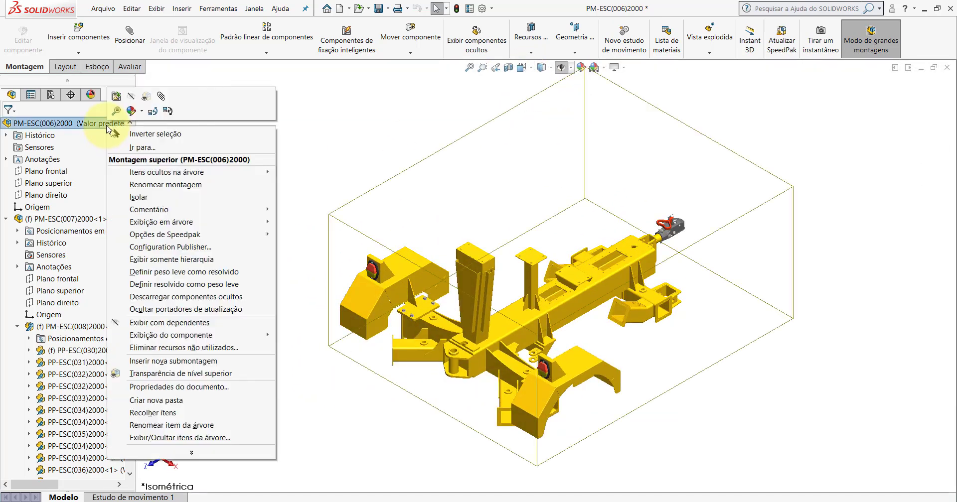
click(137, 406)
click(265, 186)
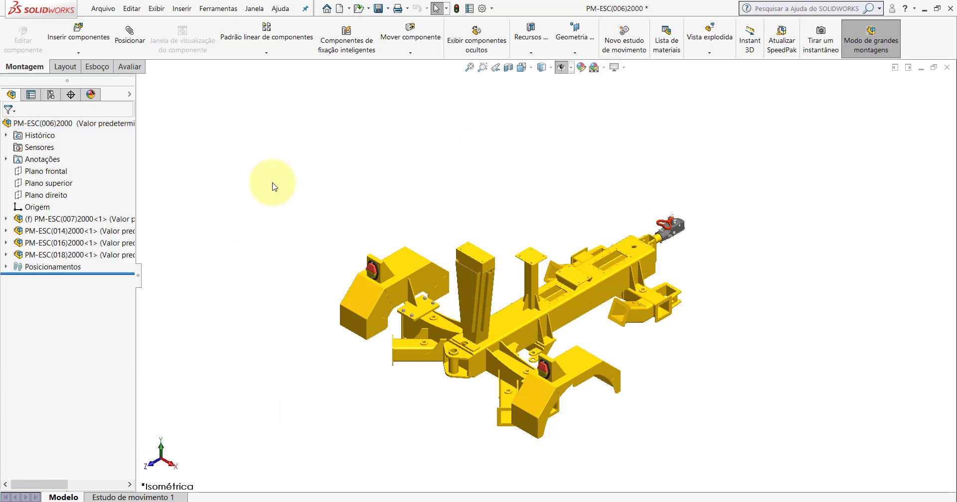
Inspect the mated hitch, return to isometric view, and save PM-ESC(006)2000
scroll(631, 263, down, 2)
scroll(602, 263, down, 3)
mouse_move(602, 263)
middle_down()
mouse_move(555, 202)
mouse_move(545, 234)
mouse_move(559, 257)
middle_up()
scroll(712, 313, down, 2)
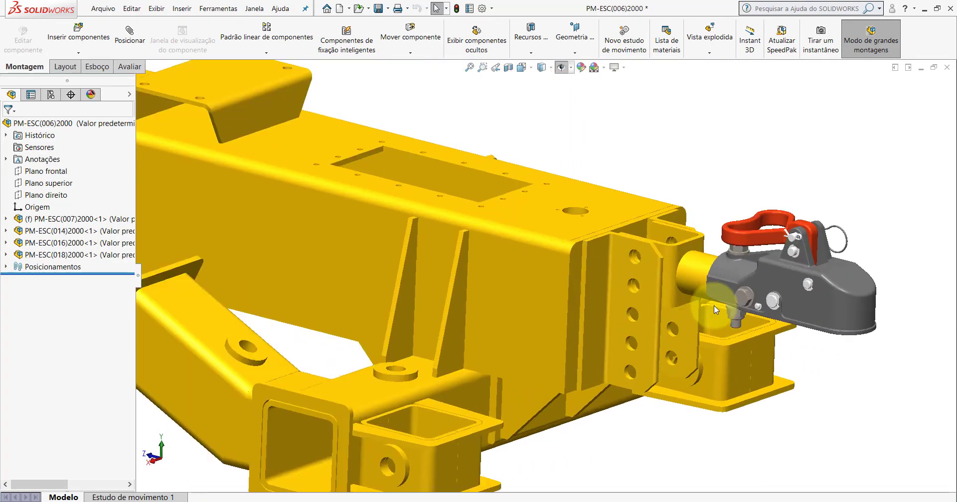
scroll(559, 277, up, 1)
scroll(577, 288, up, 2)
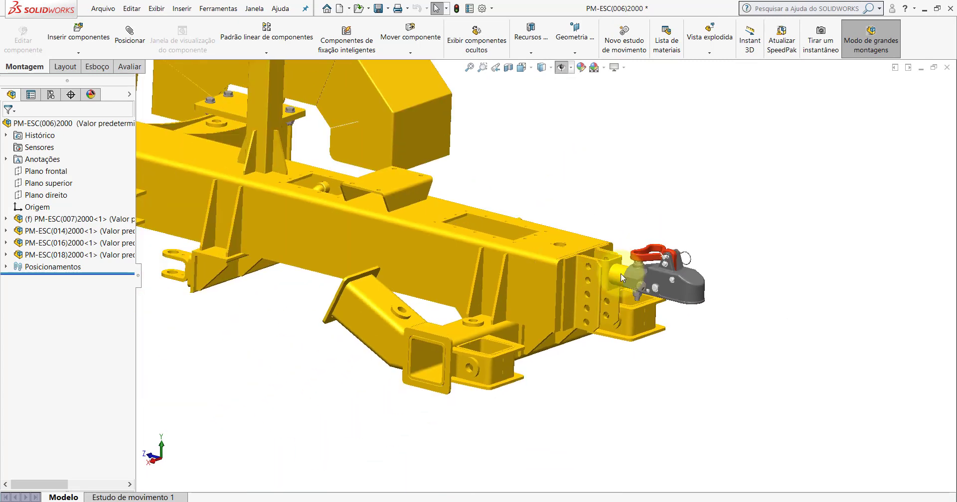
scroll(549, 288, down, 3)
mouse_move(549, 288)
middle_down()
mouse_move(543, 266)
mouse_move(548, 282)
middle_up()
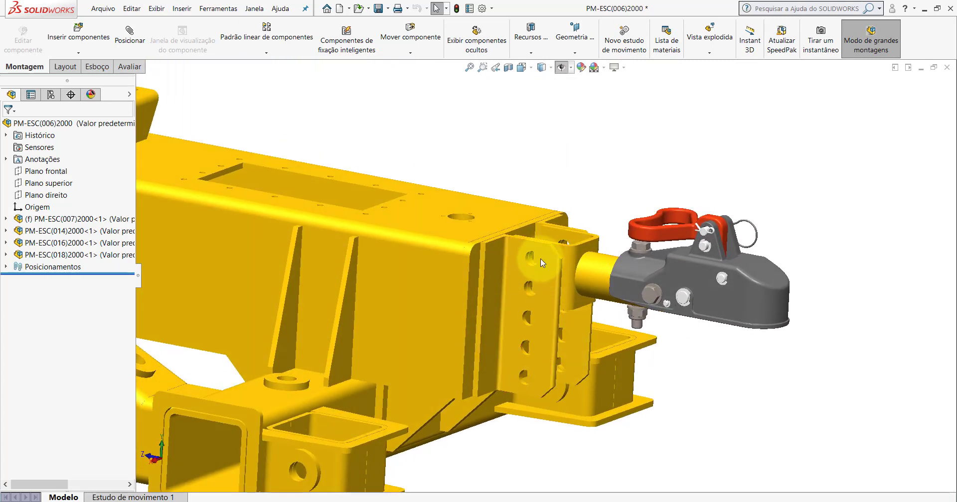
scroll(540, 251, up, 3)
scroll(540, 251, up, 2)
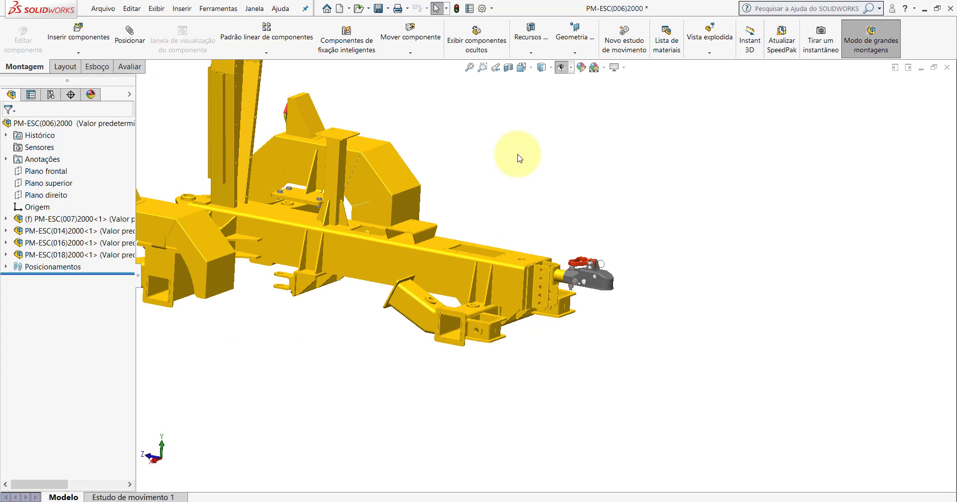
click(521, 67)
click(573, 93)
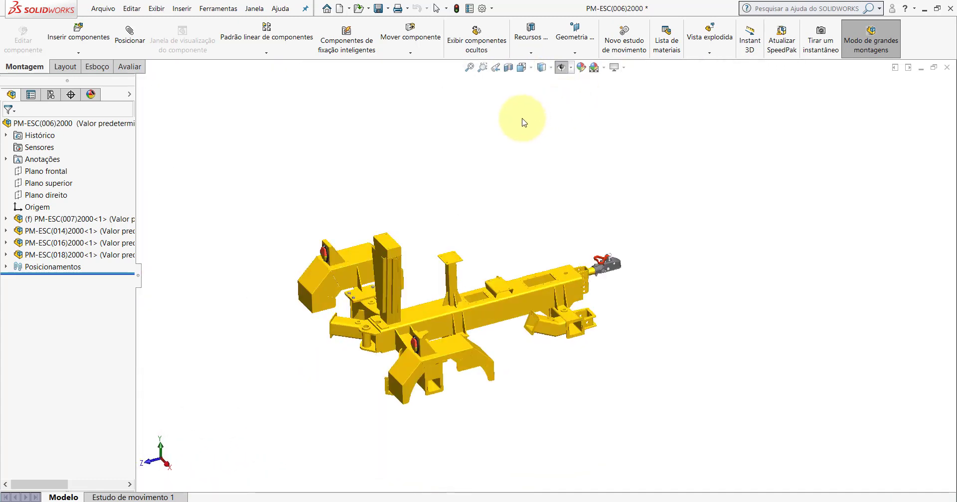
click(378, 9)
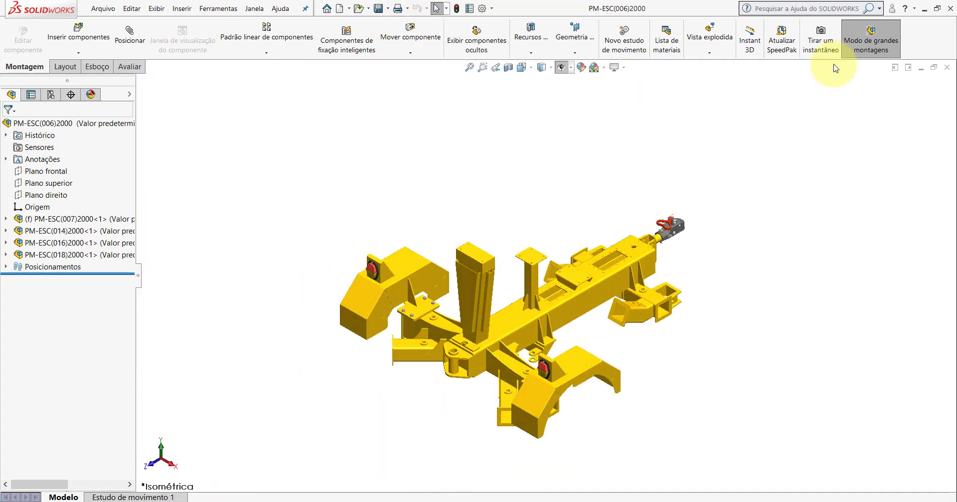